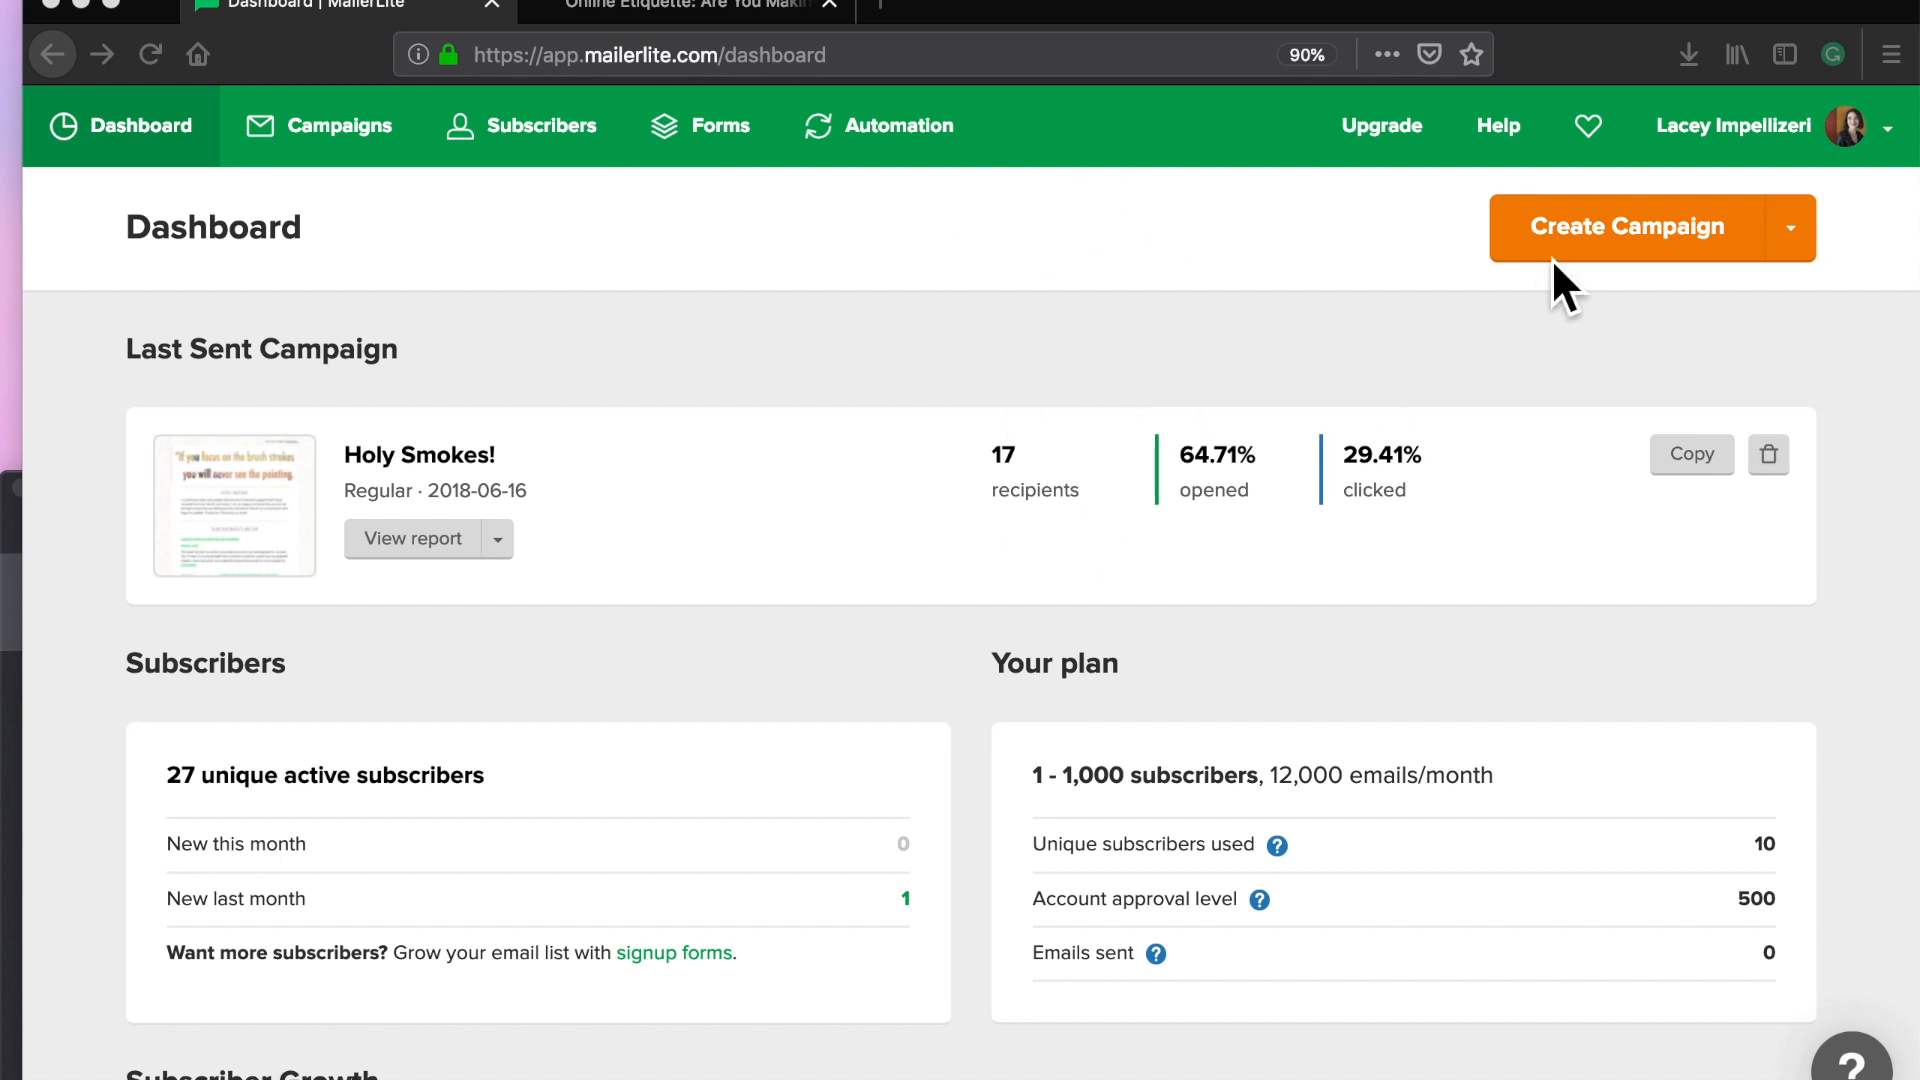
Step: Create a new campaign with subject 'Happy Thursday!', check the sender name, and continue to content
left_click(1660, 260)
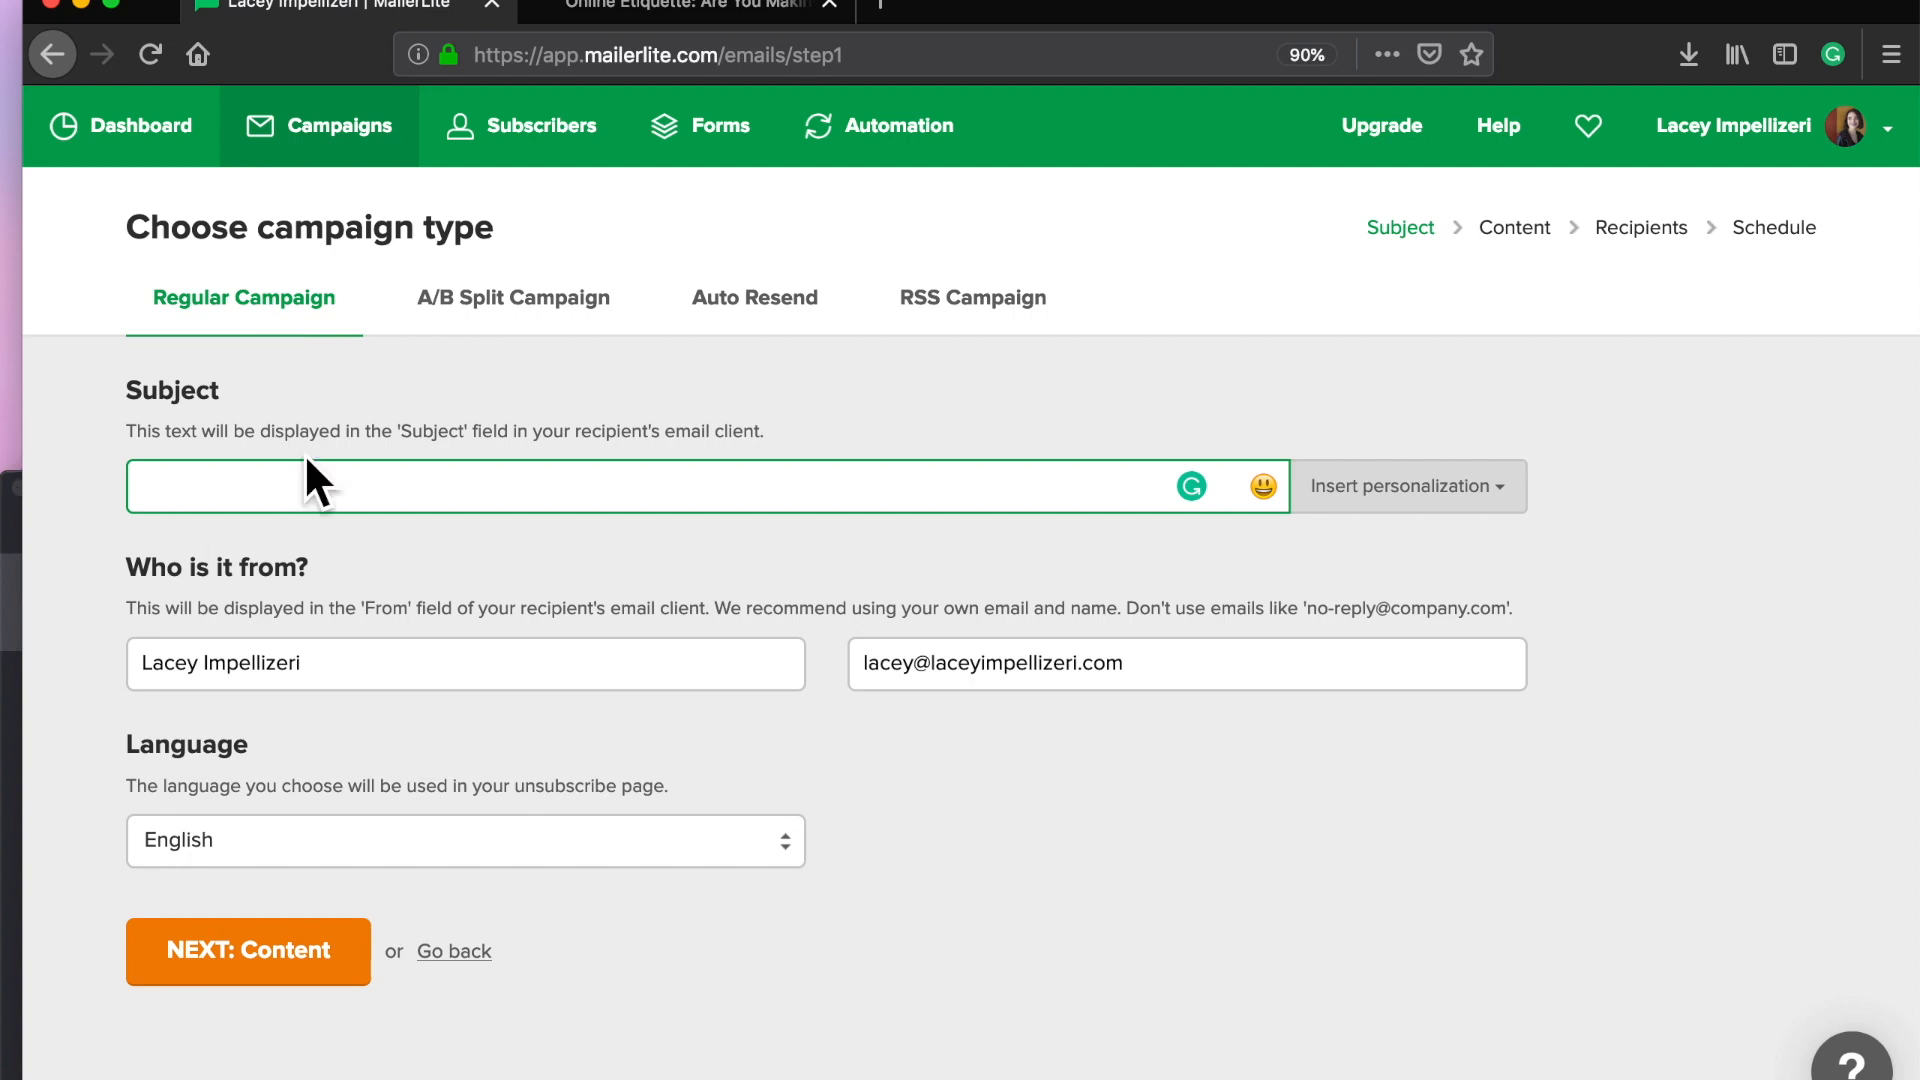
type("Happy Thursday!")
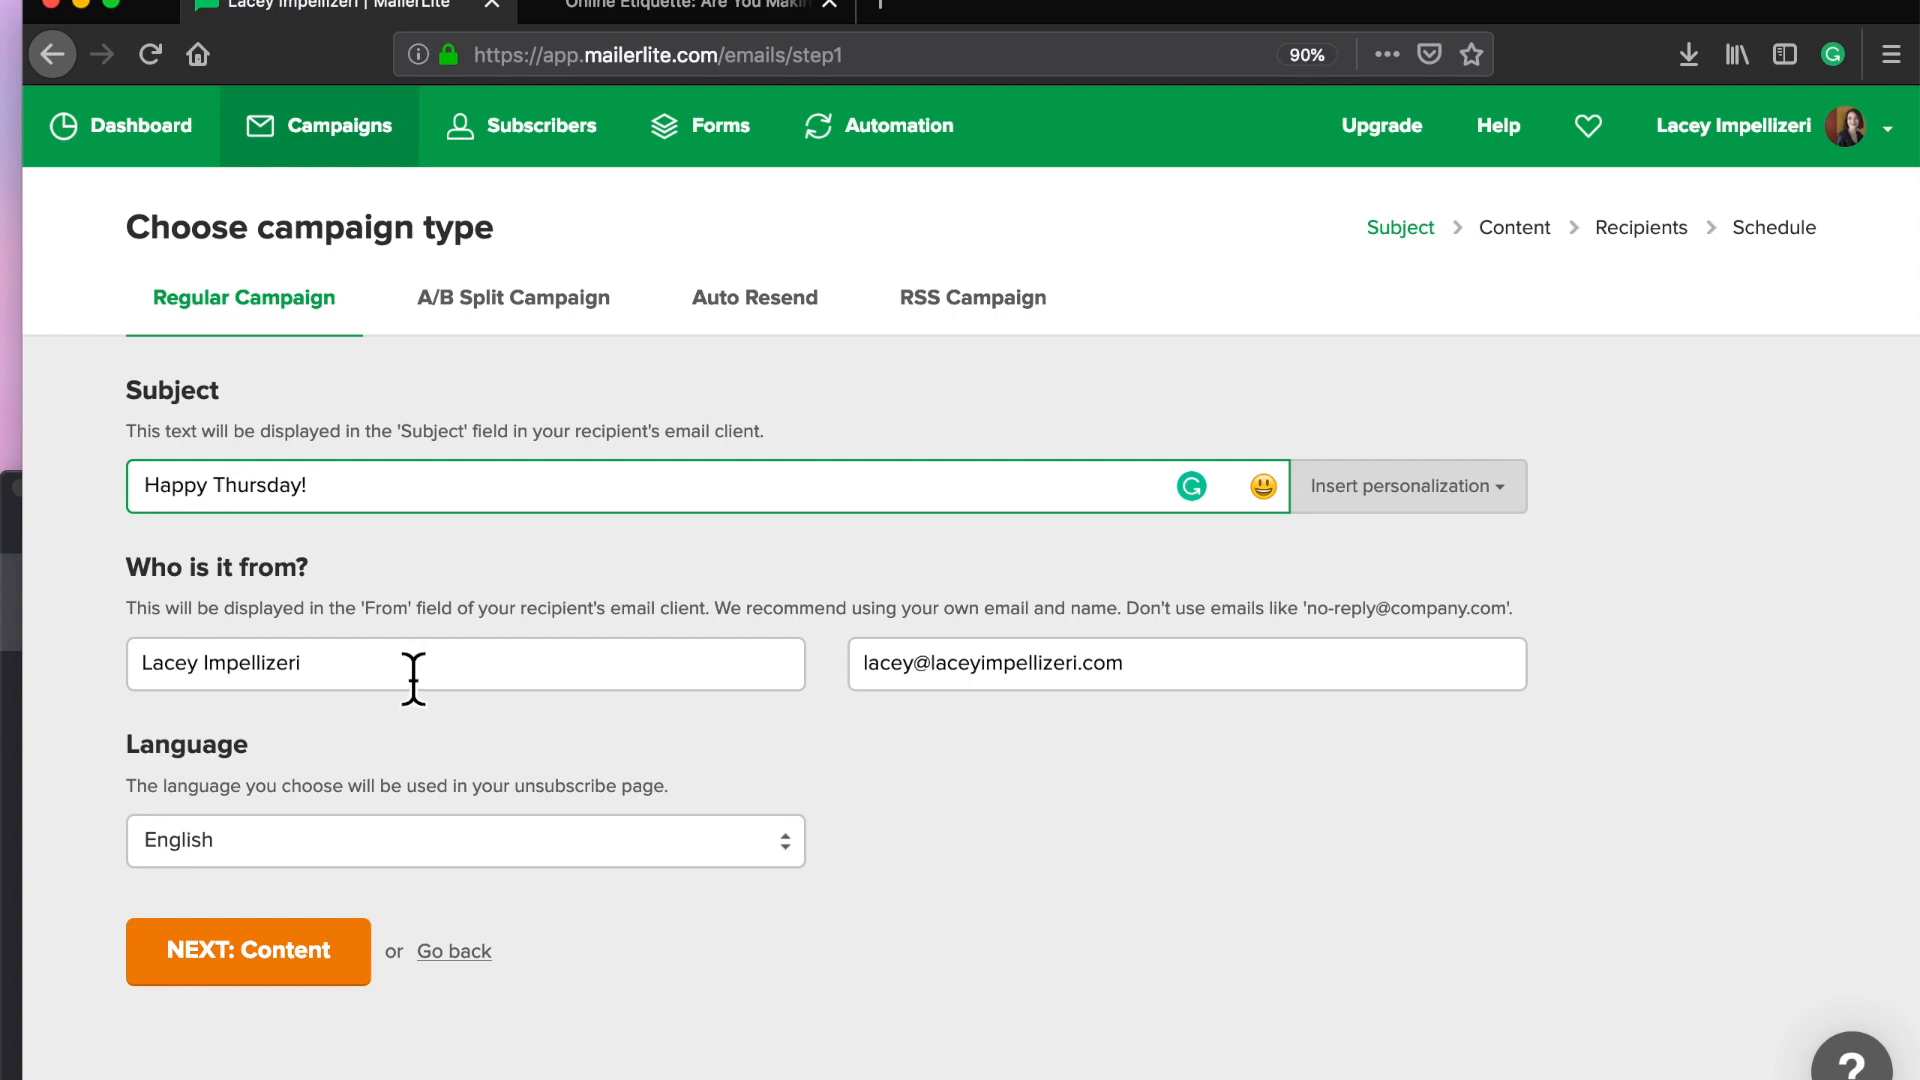
left_click(321, 664)
triple_click(377, 655)
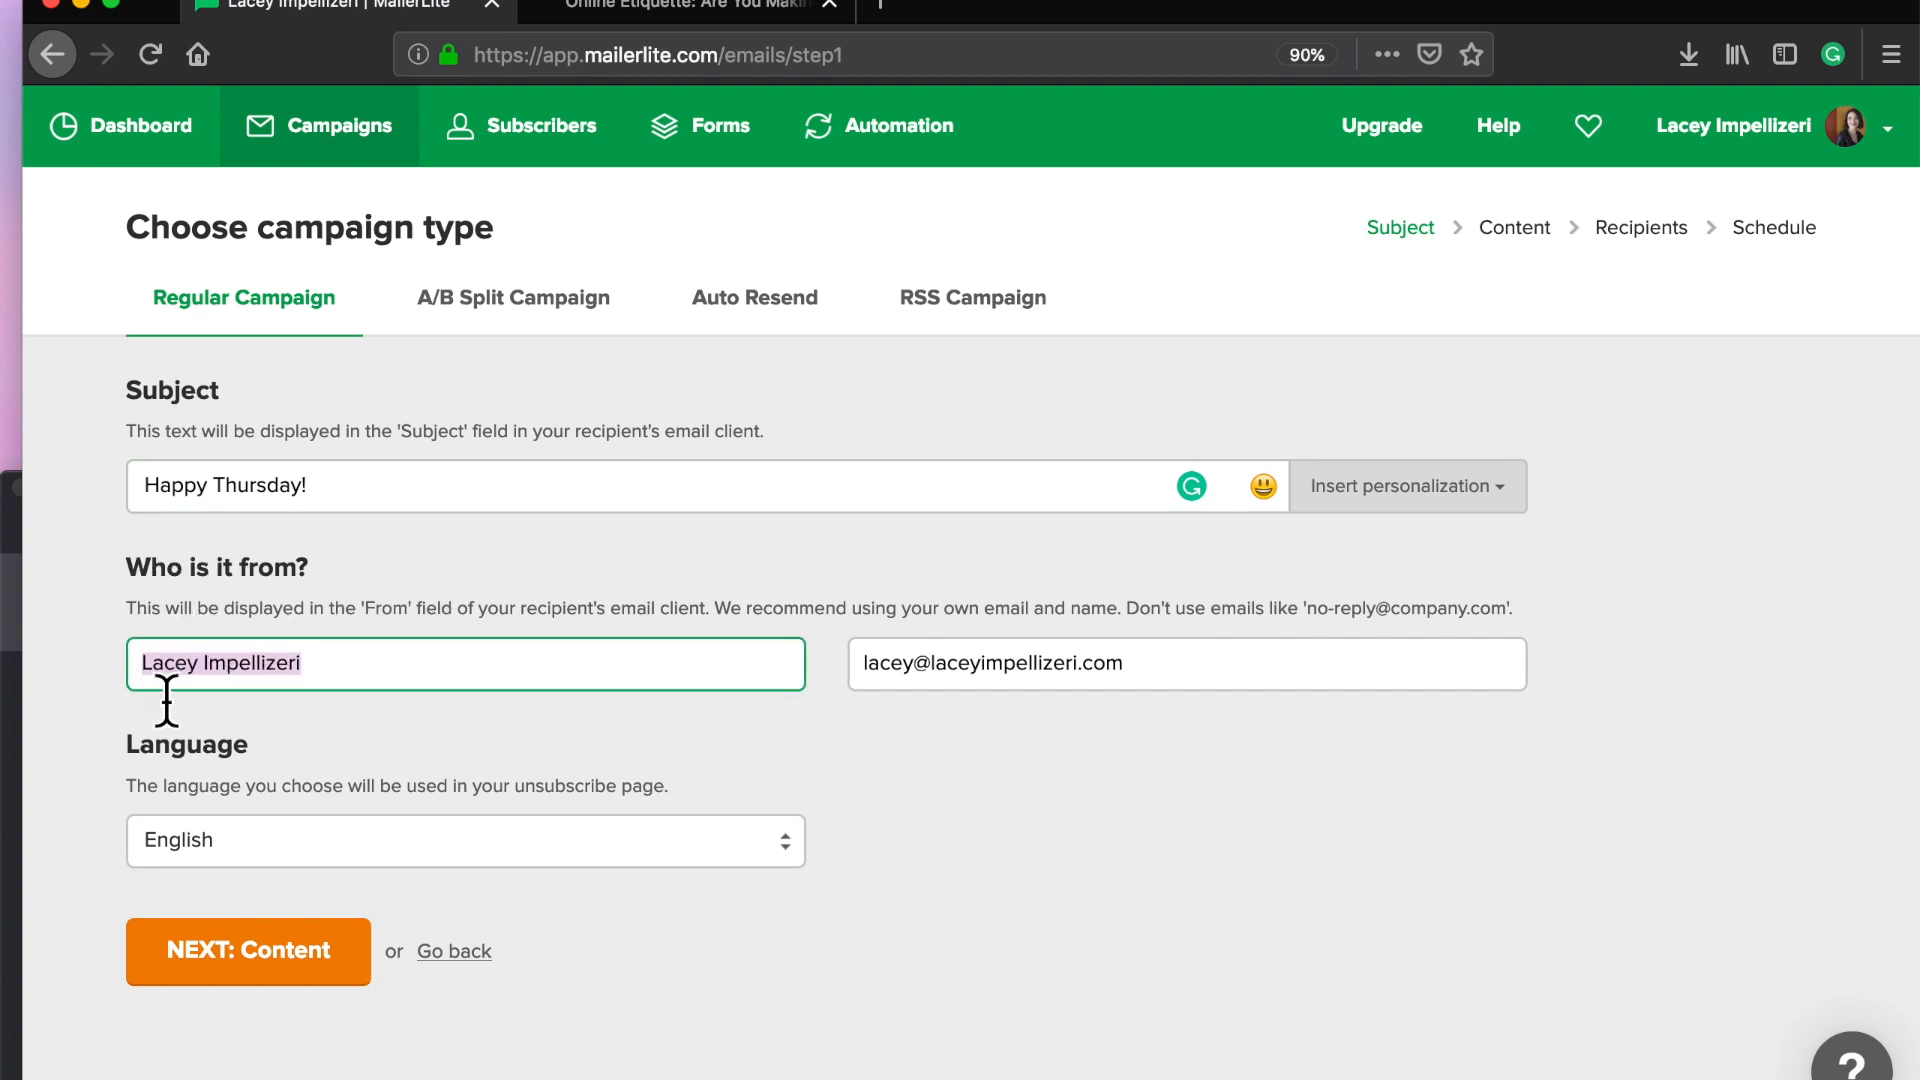
left_click(236, 978)
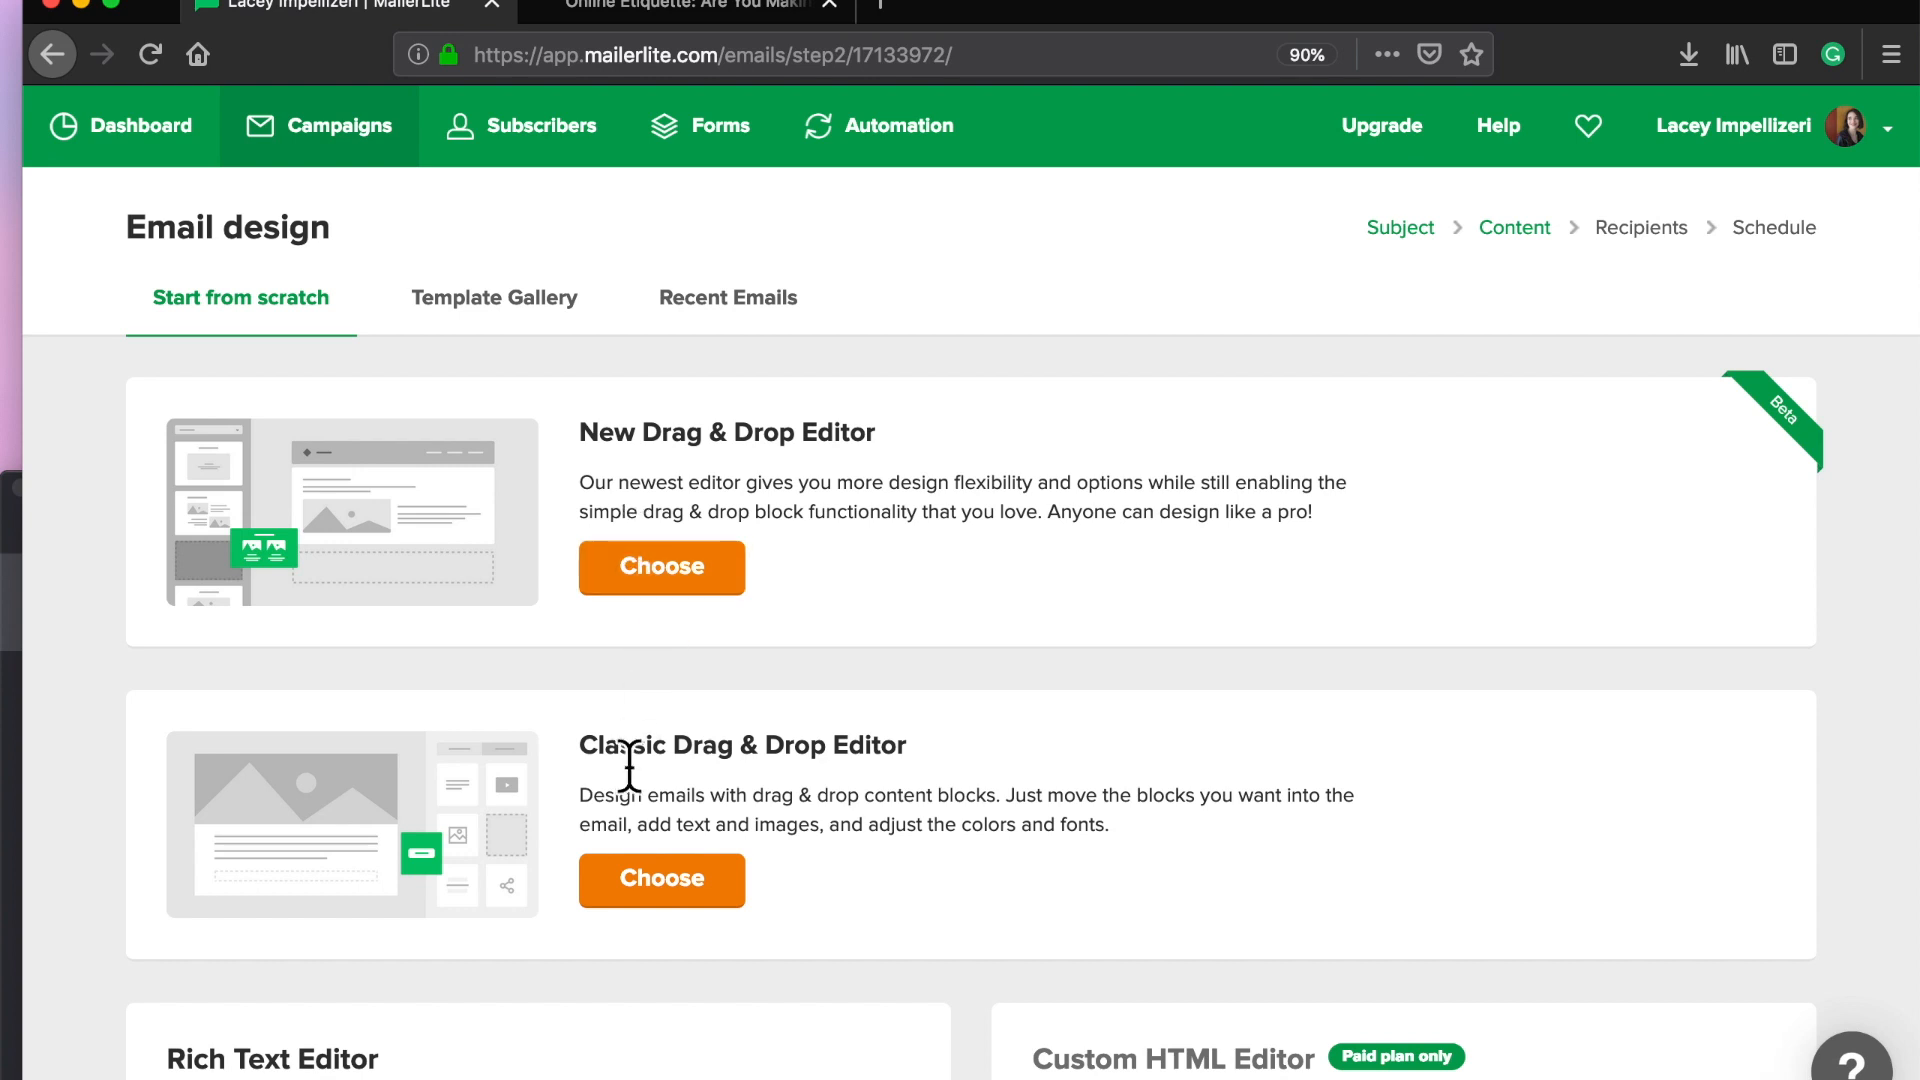
Step: Choose the Classic Drag & Drop Editor for the email
left_click(673, 880)
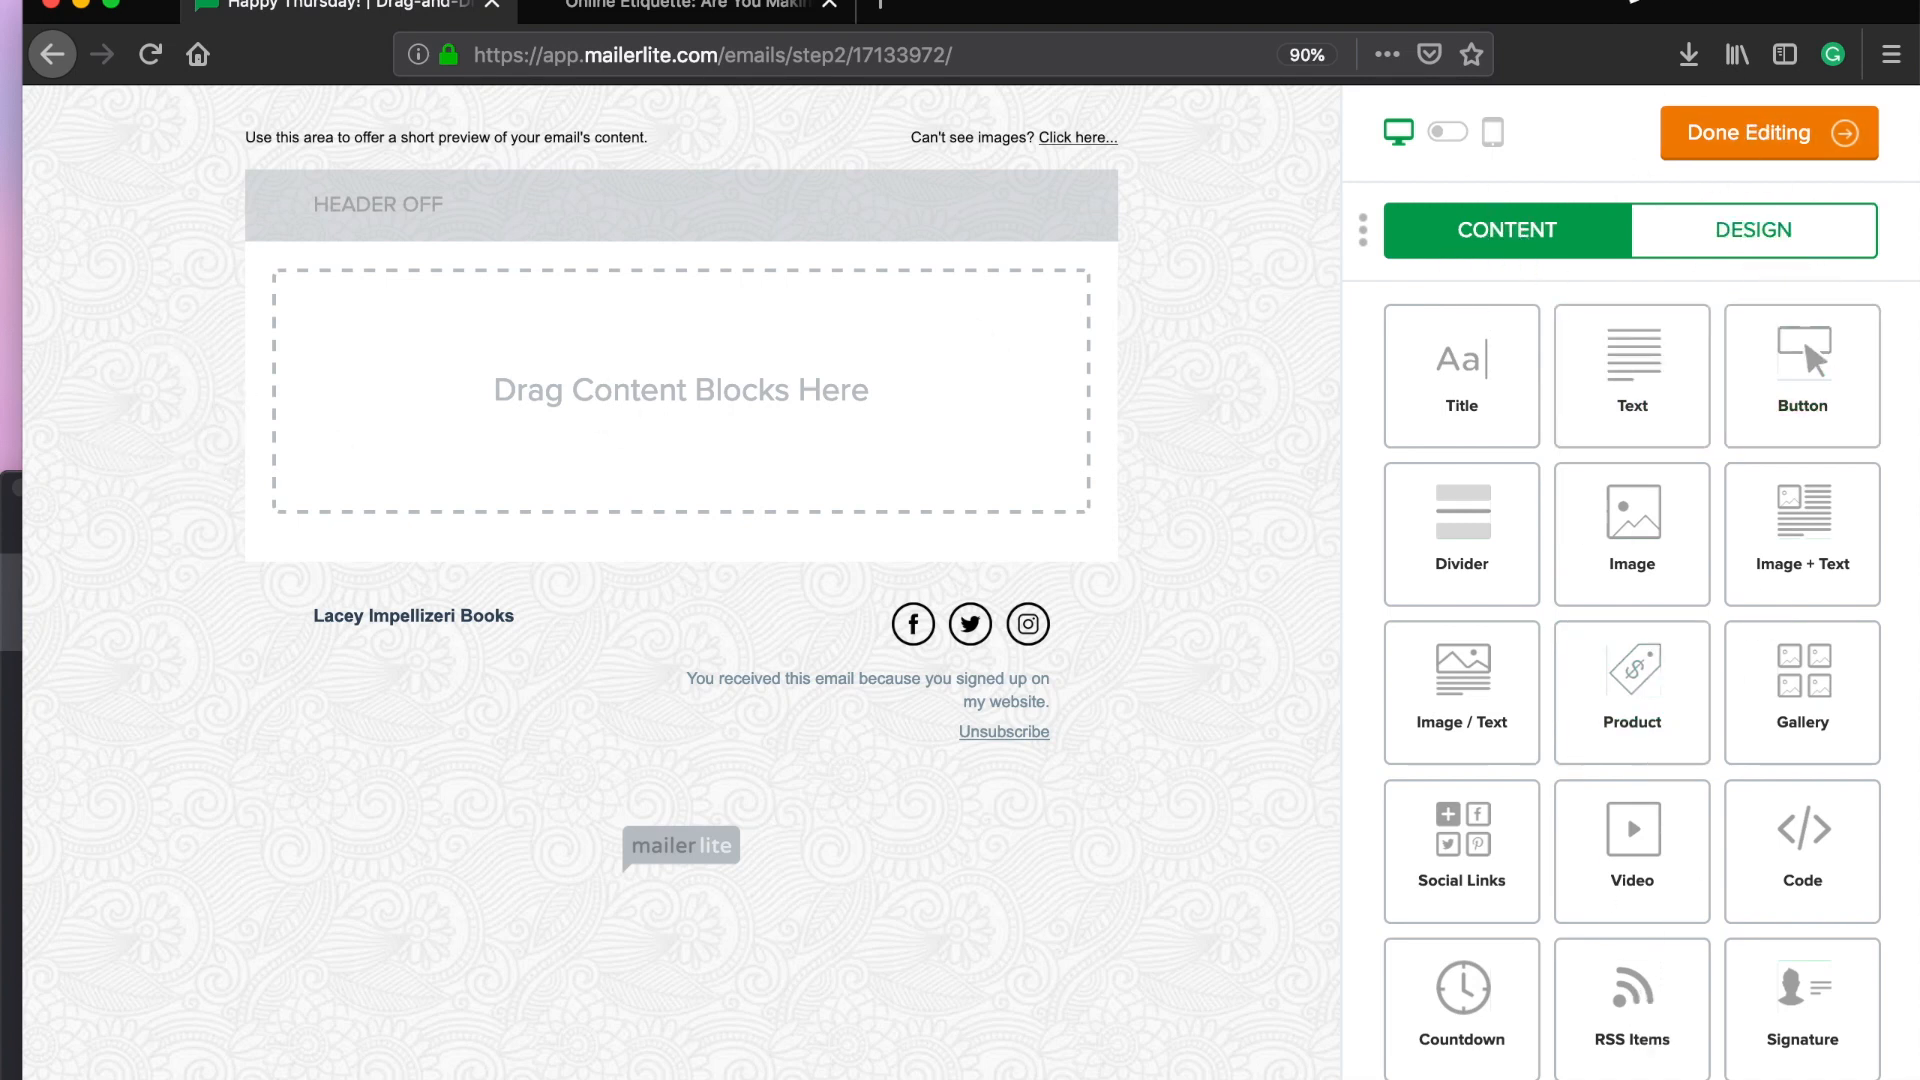
Step: Apply the Subtle orange design theme after trying Playful polka dots, and check Custom Design
left_click(1772, 250)
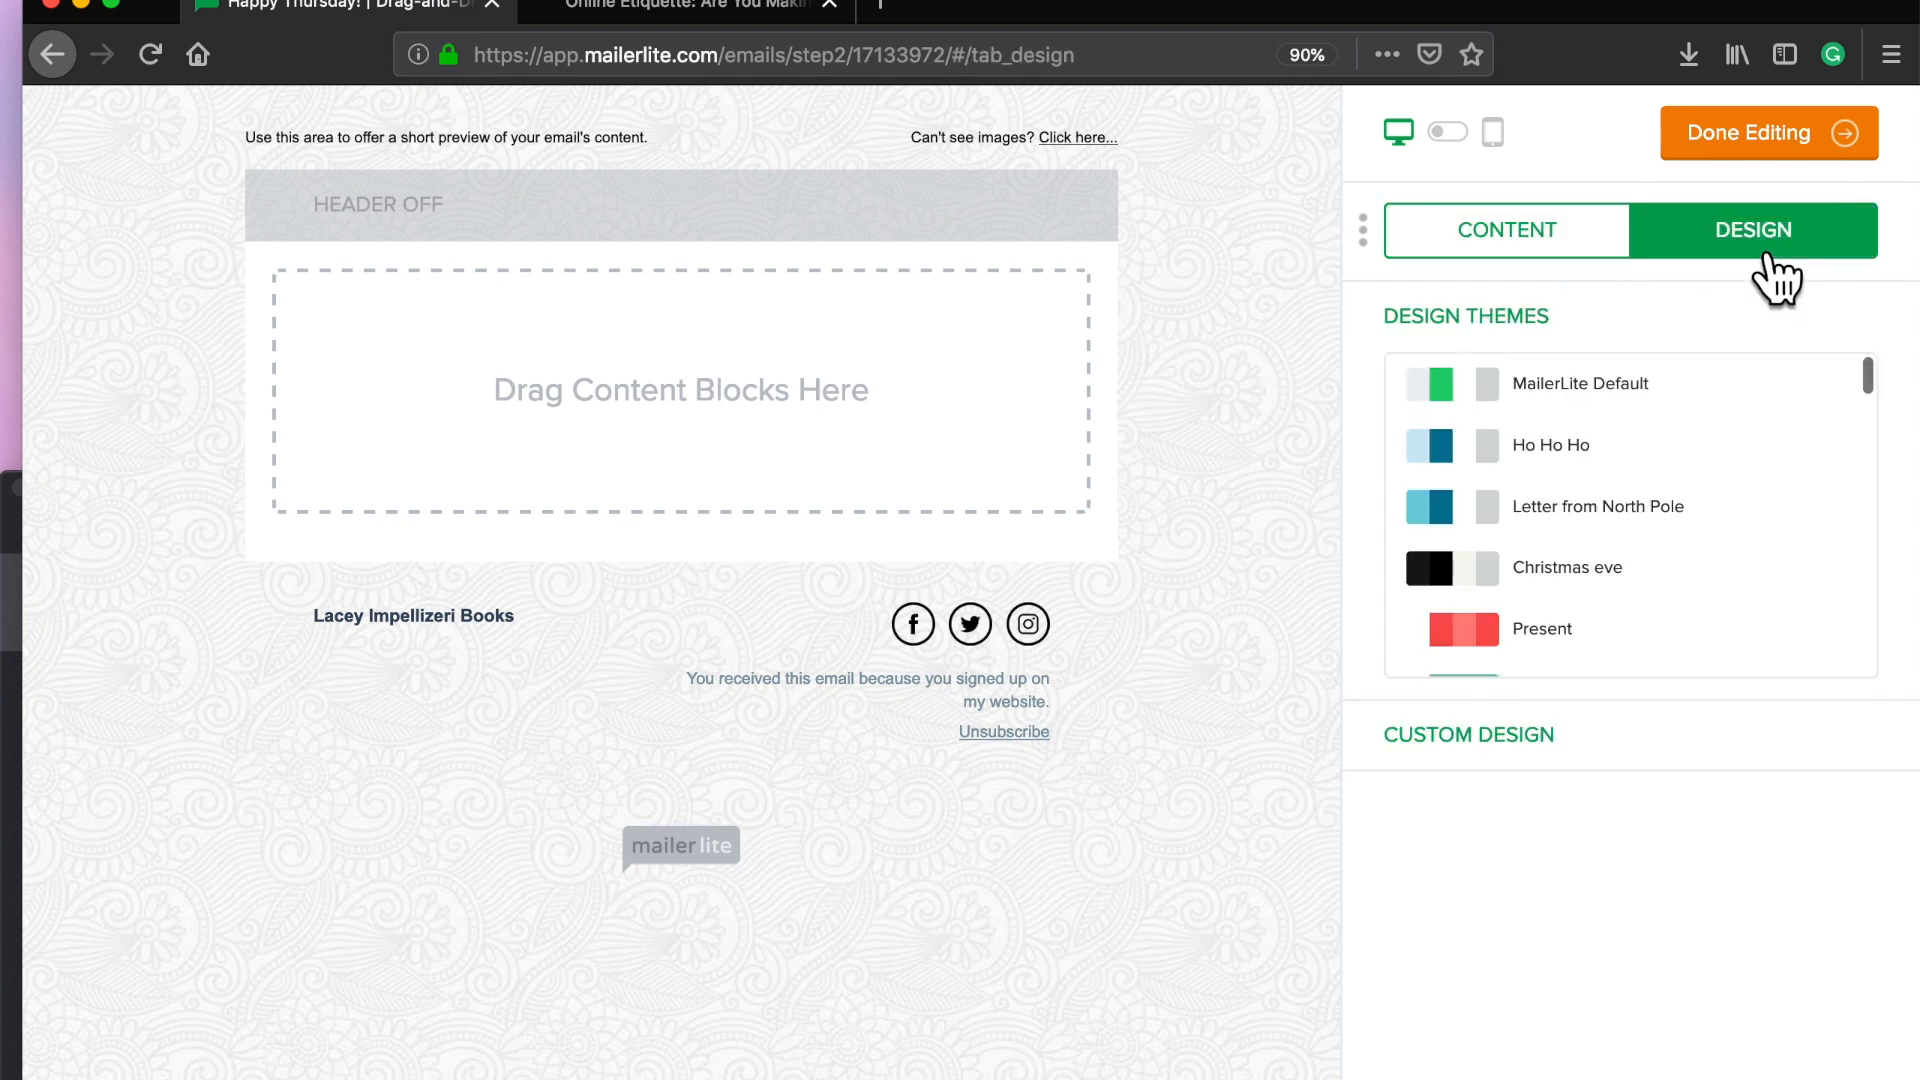
scroll(1475, 400, "down", 5)
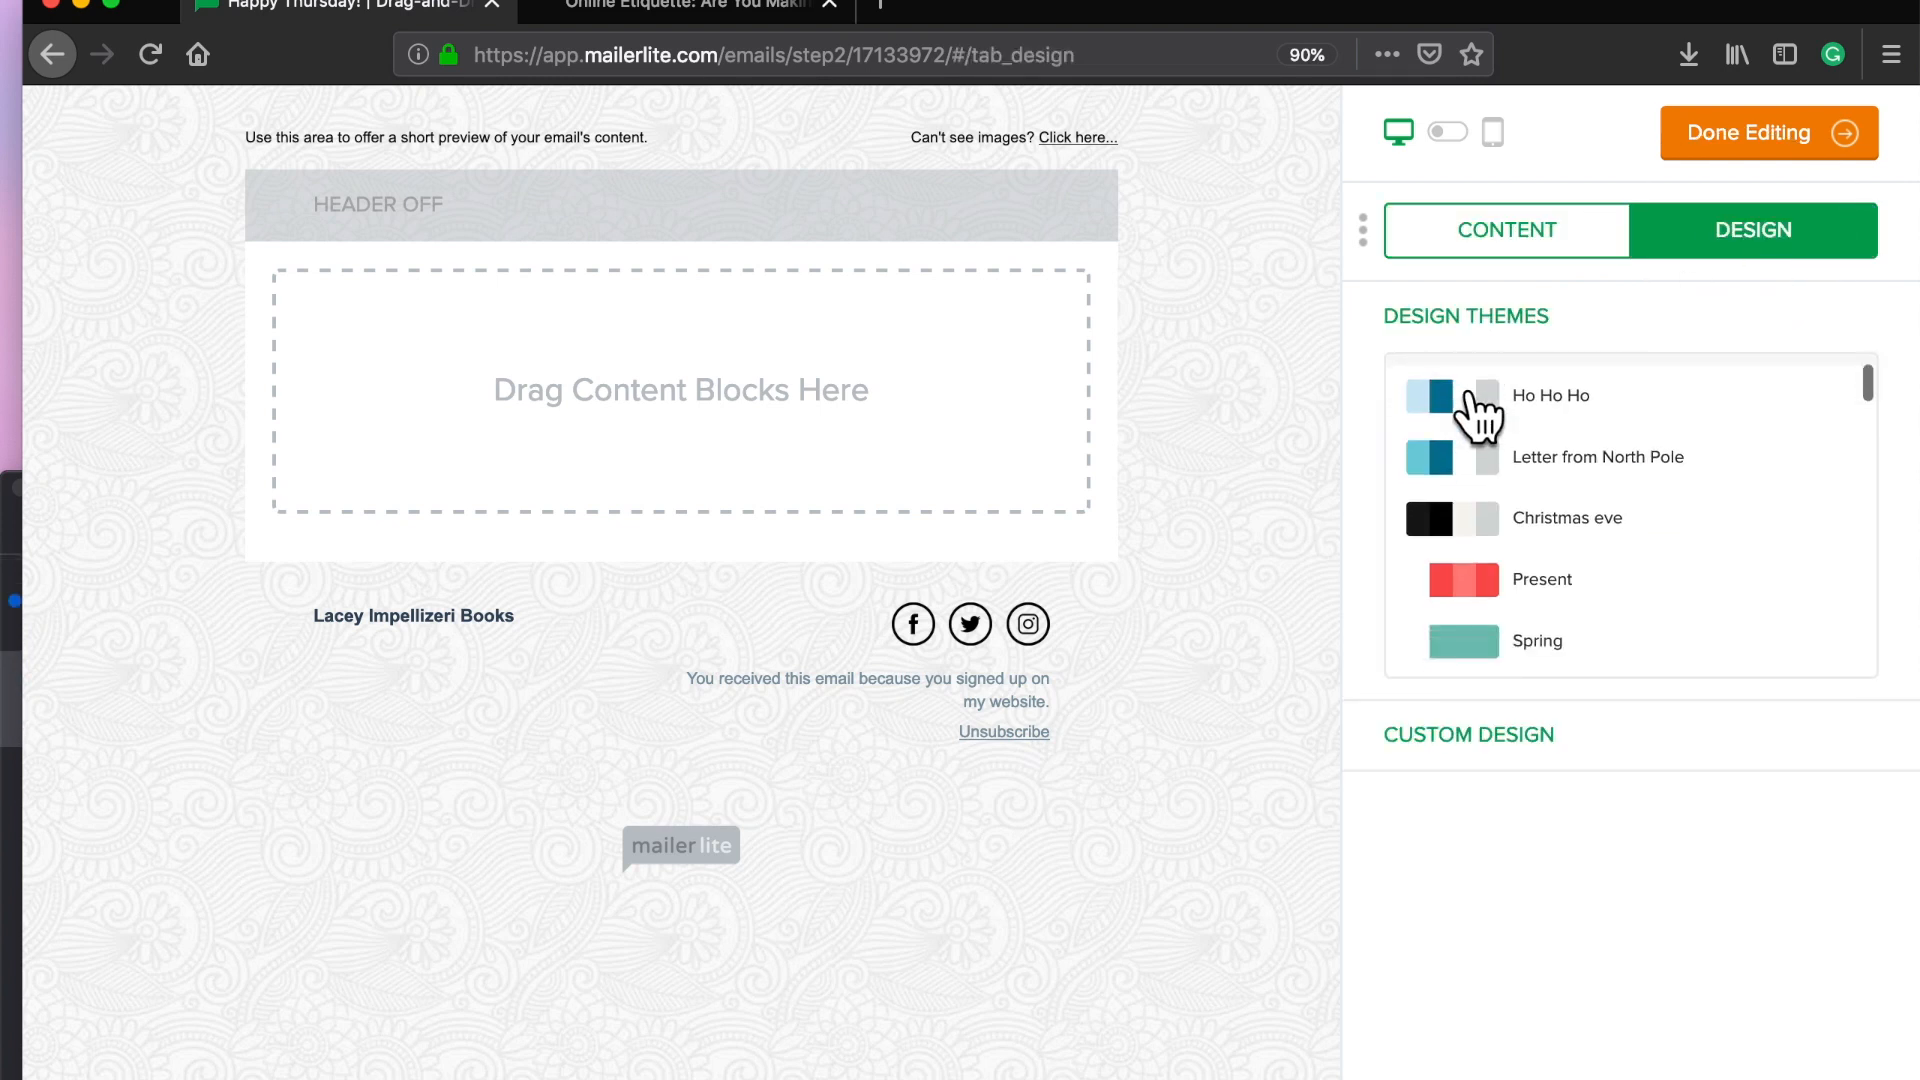
scroll(1468, 470, "down", 3)
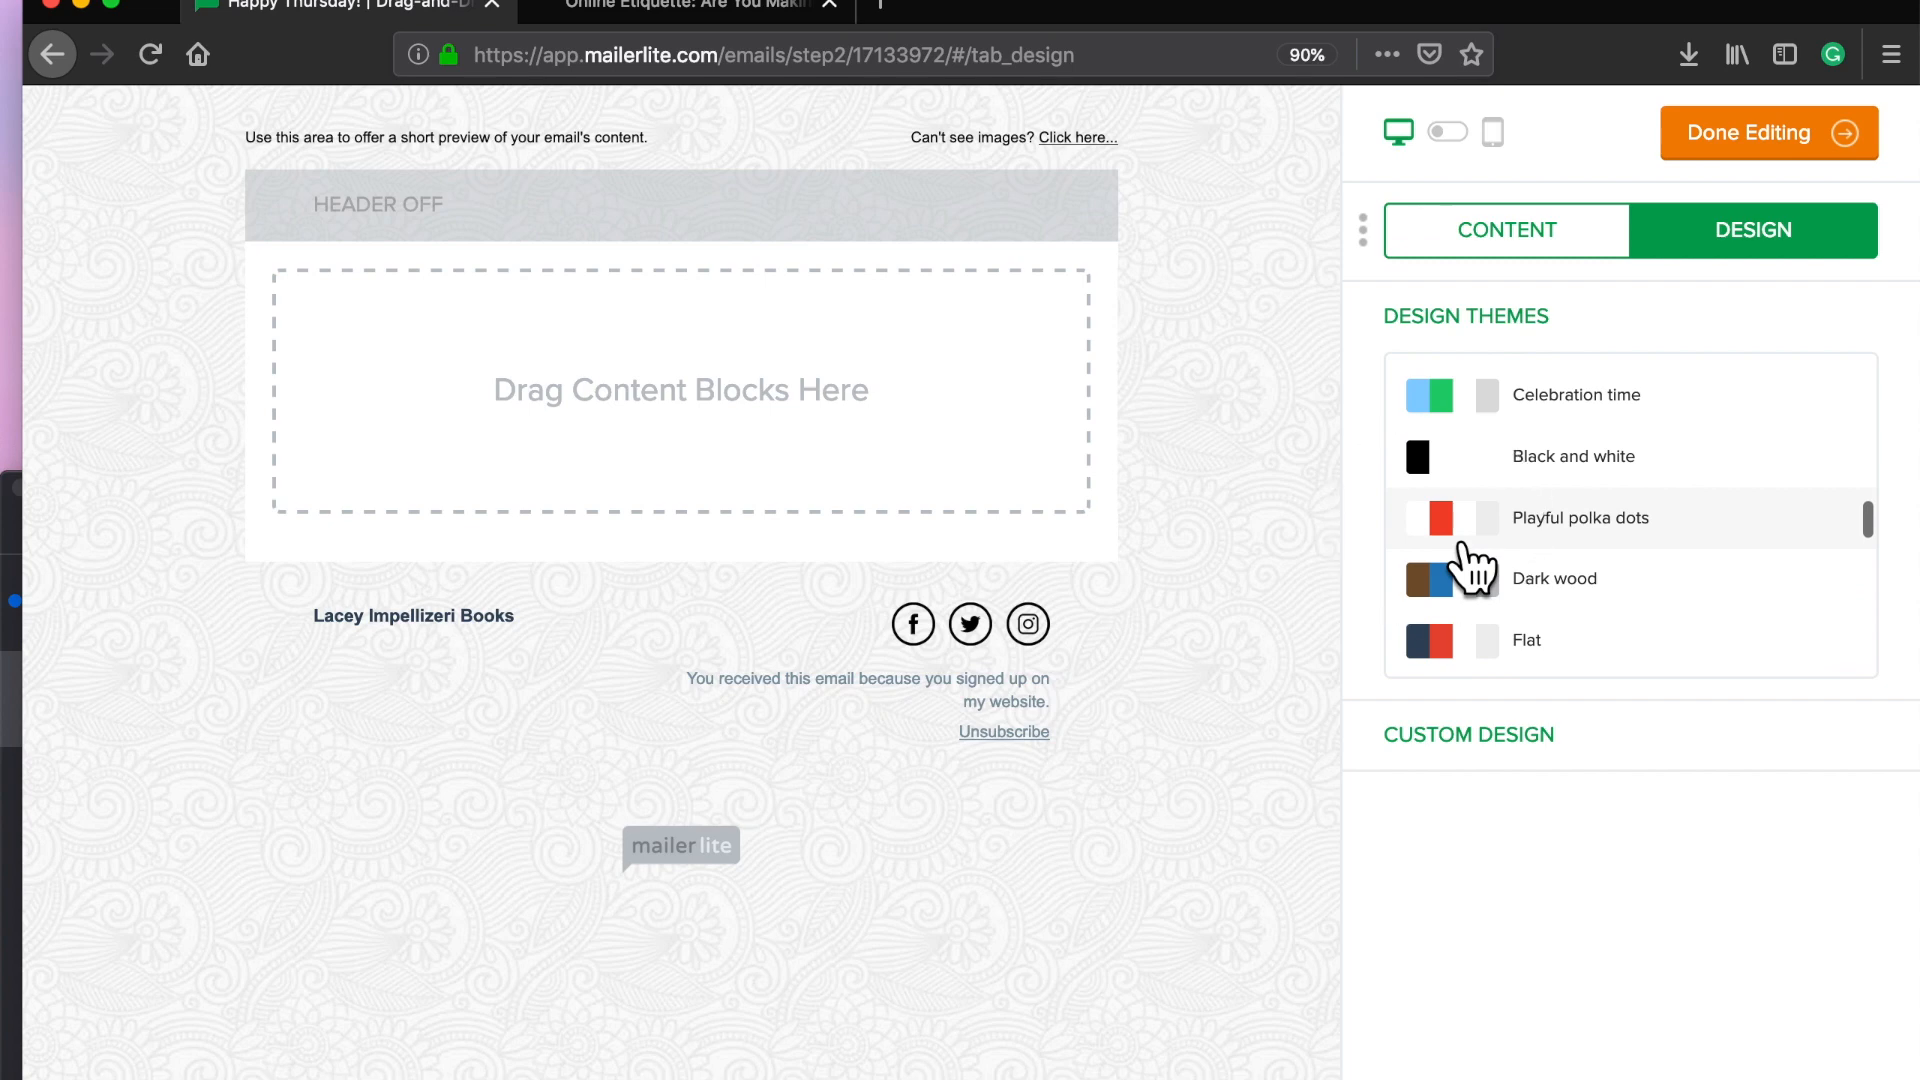
left_click(1463, 545)
scroll(1480, 600, "down", 3)
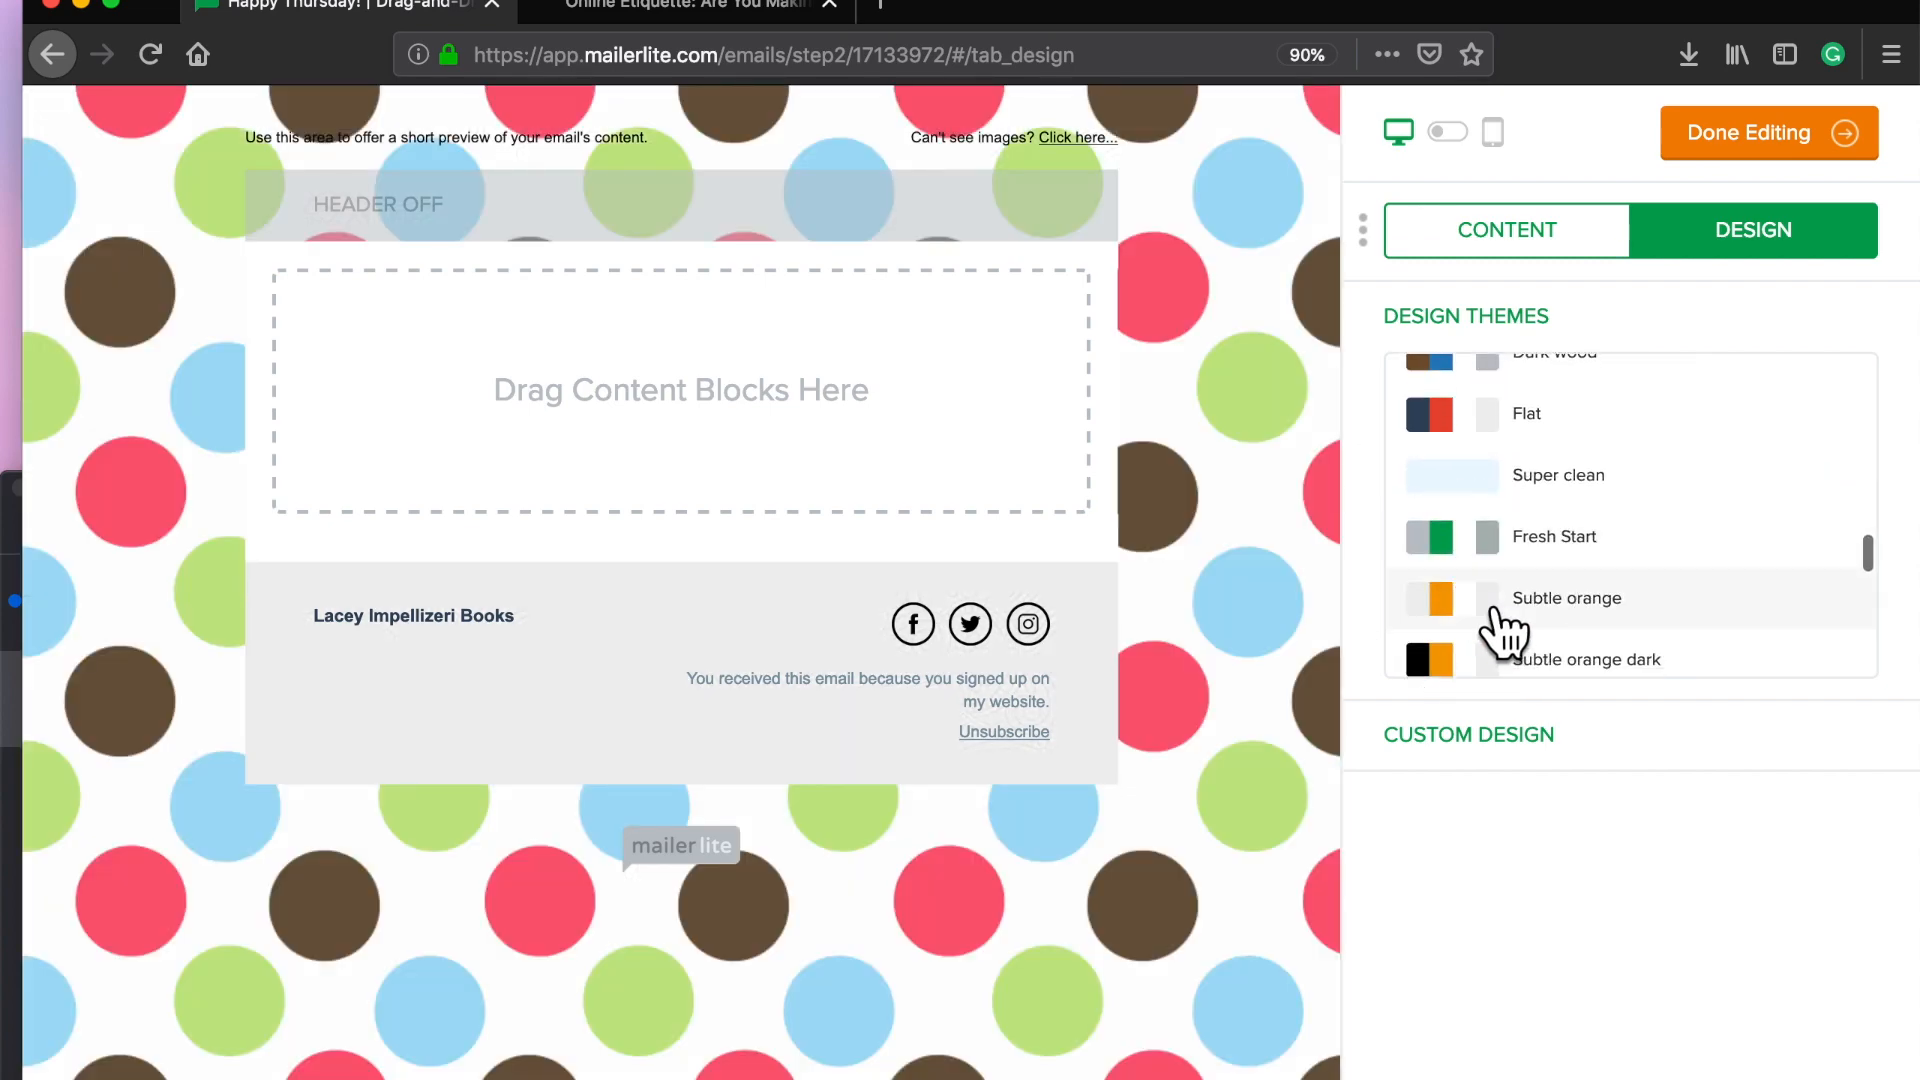
left_click(1497, 612)
scroll(1500, 620, "down", 2)
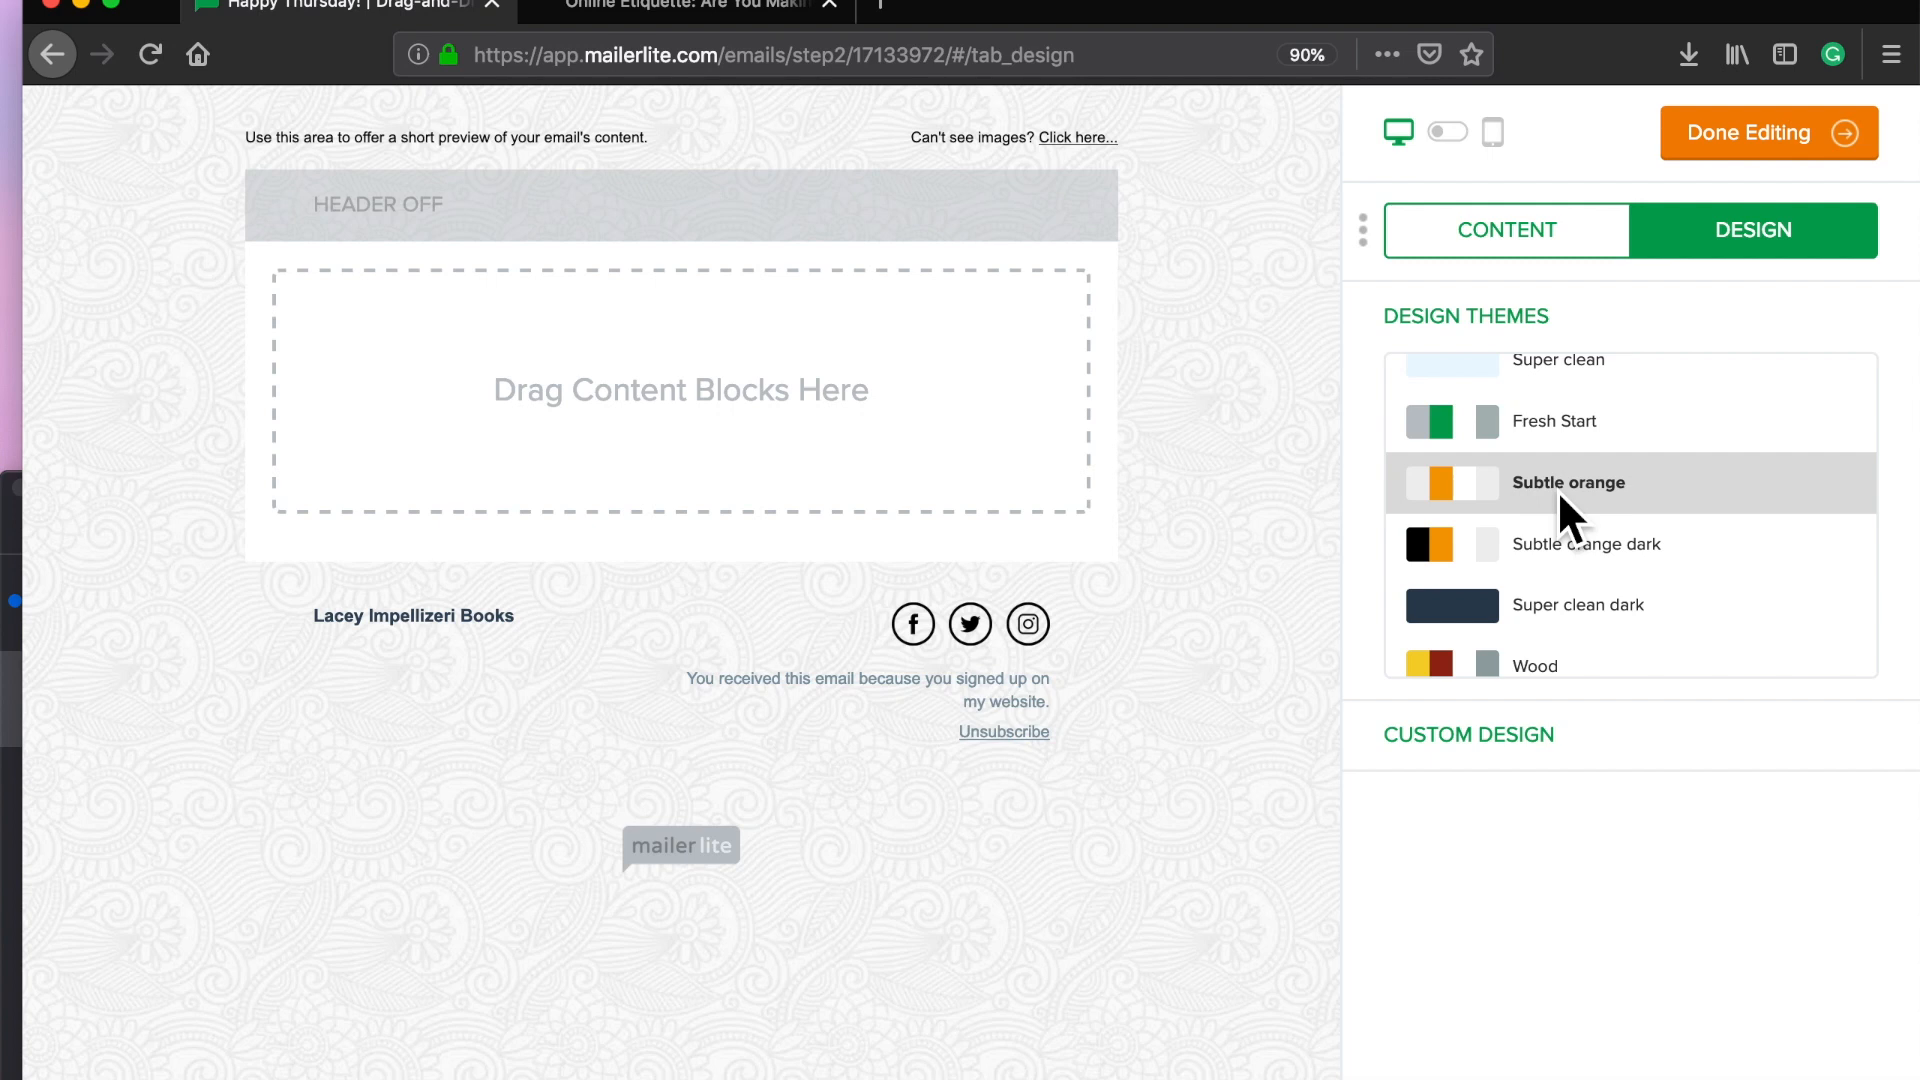
left_click(1440, 752)
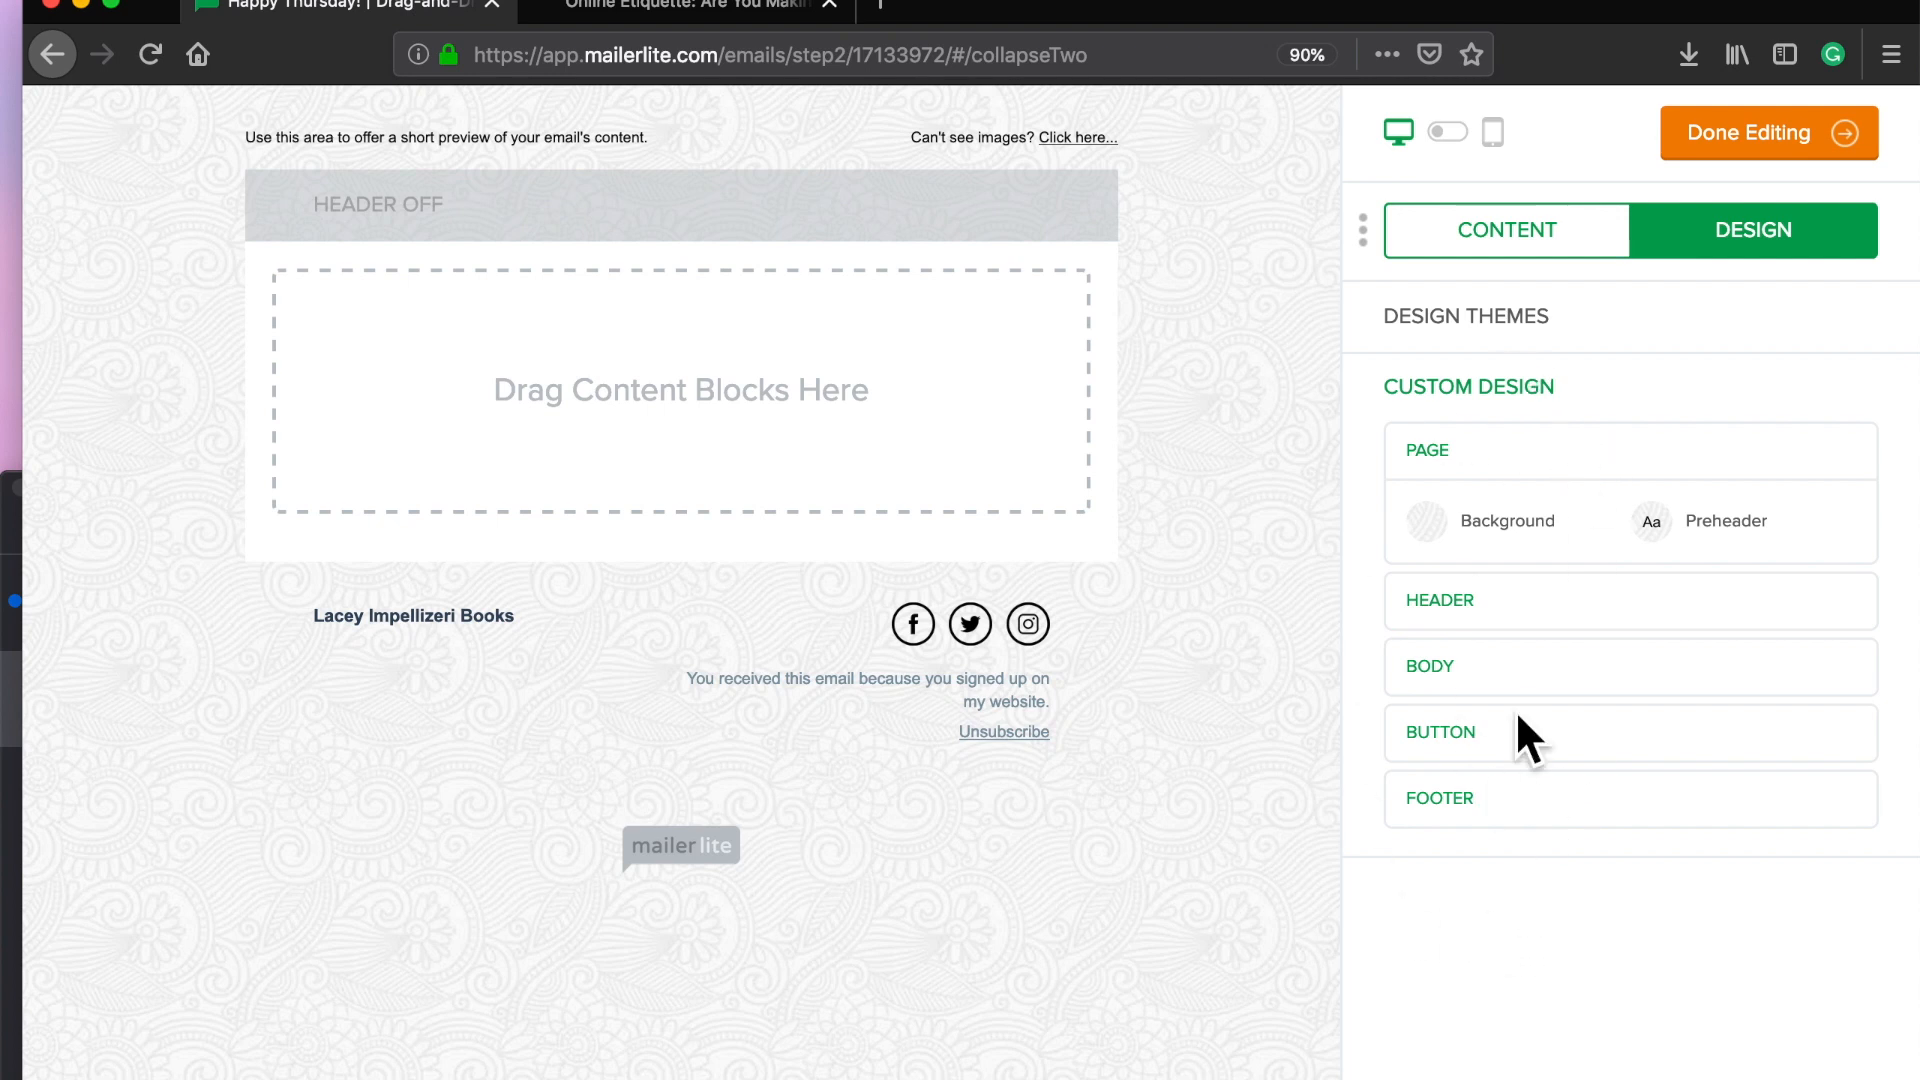
left_click(1562, 245)
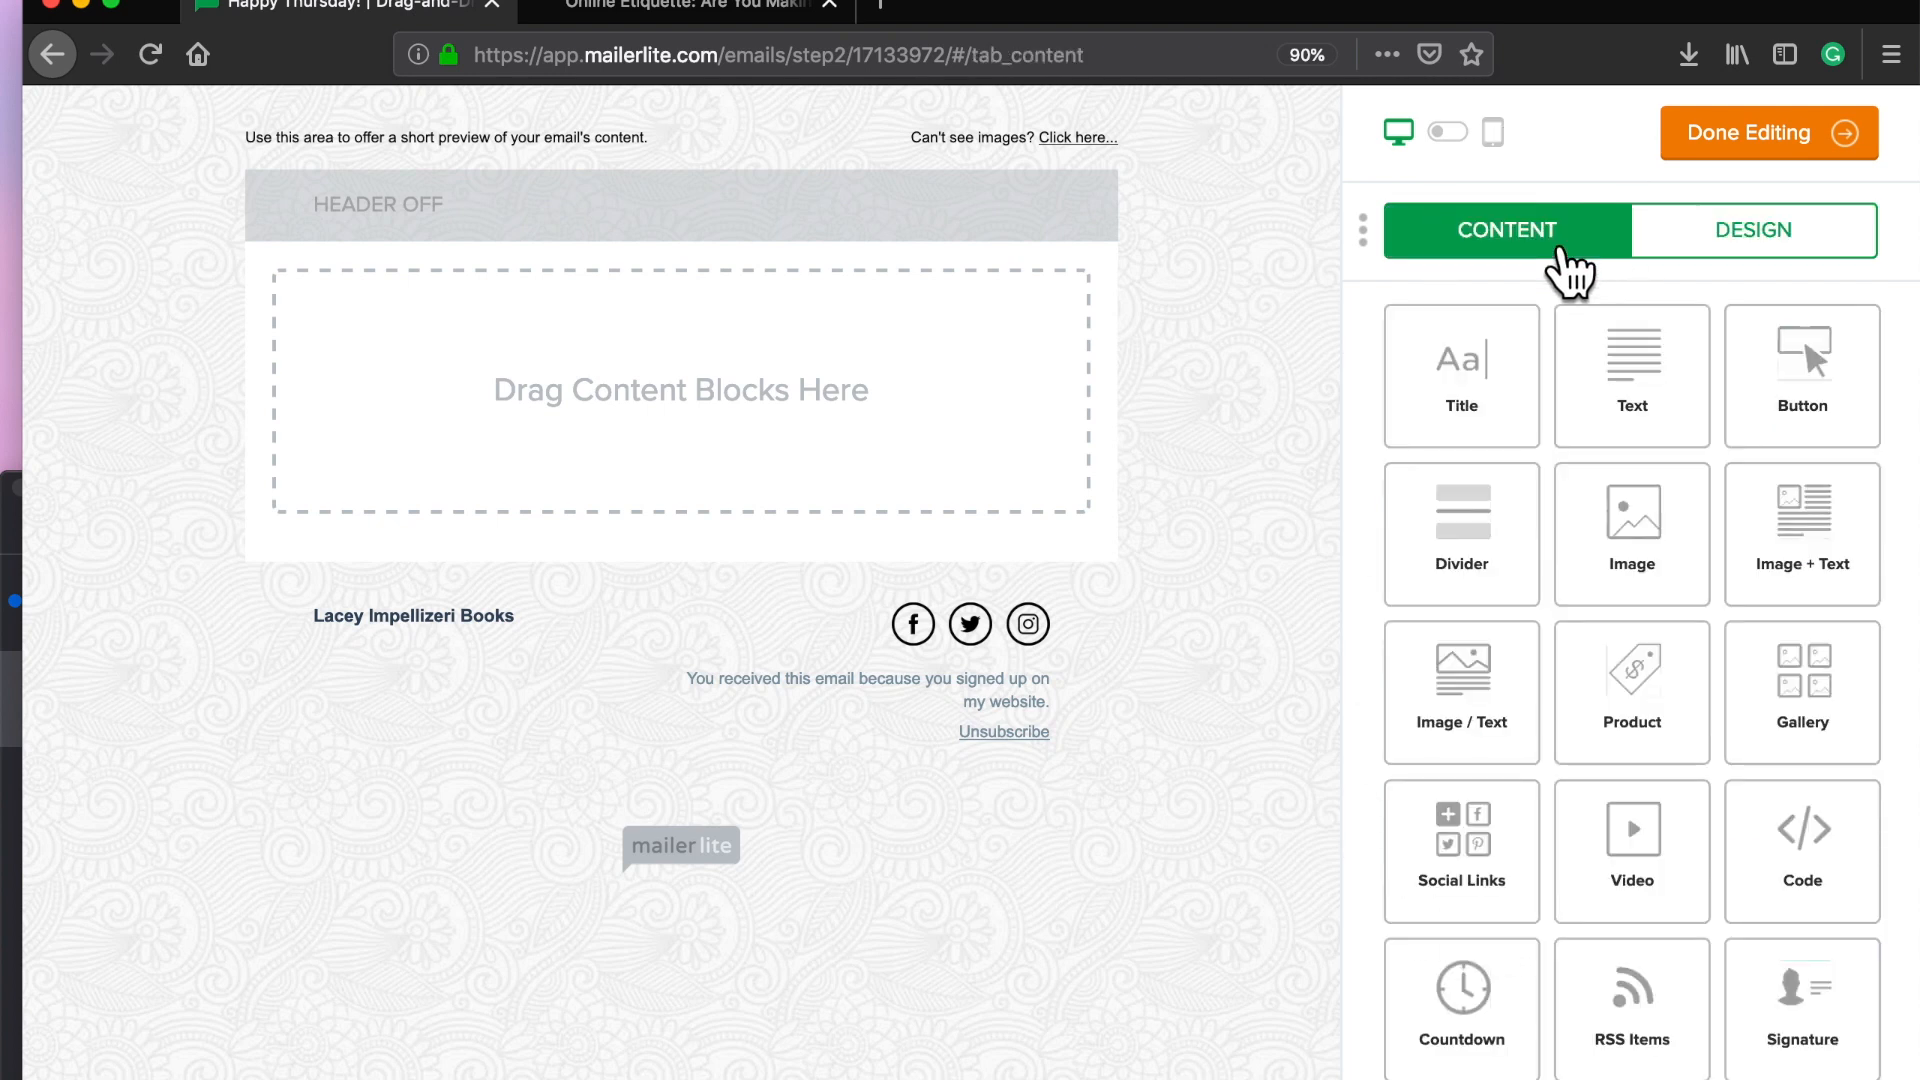
Step: Change the email header type to a Text header
left_click(450, 225)
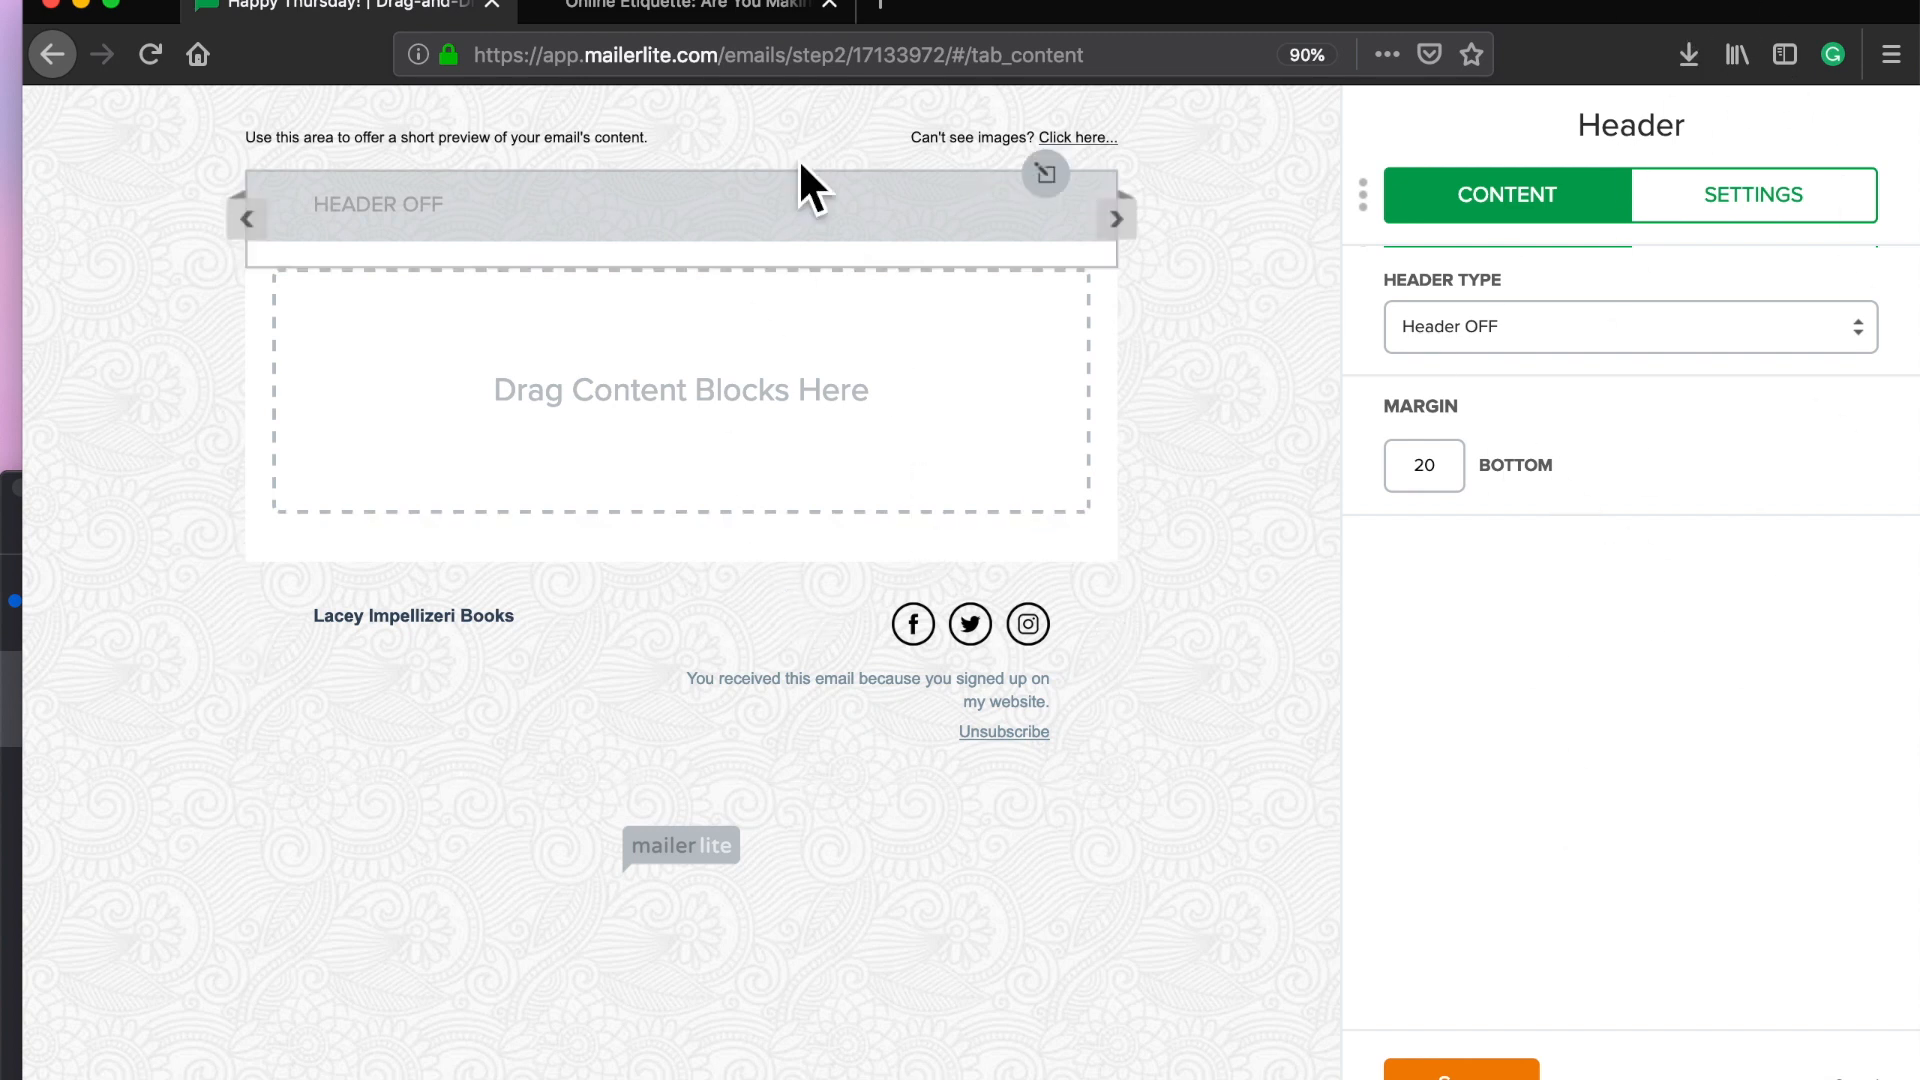
left_click(1500, 328)
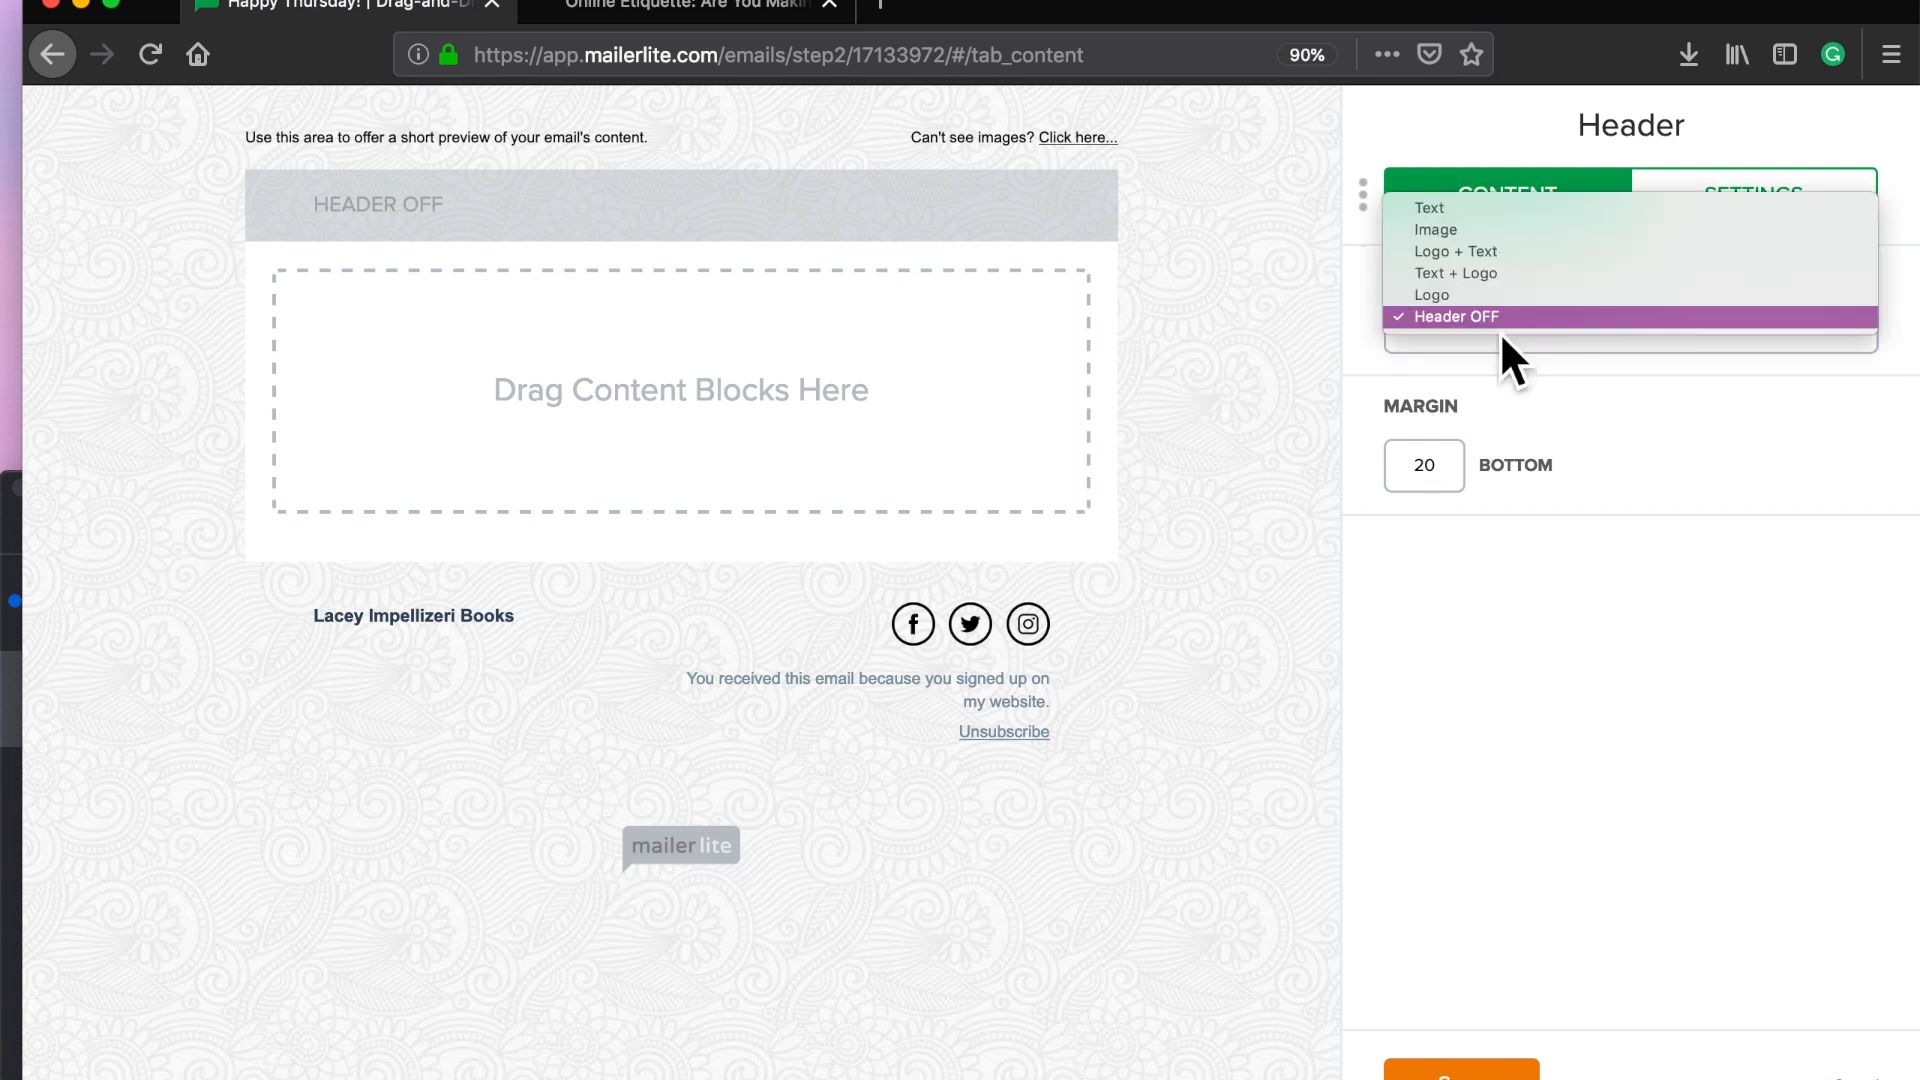
left_click(1443, 212)
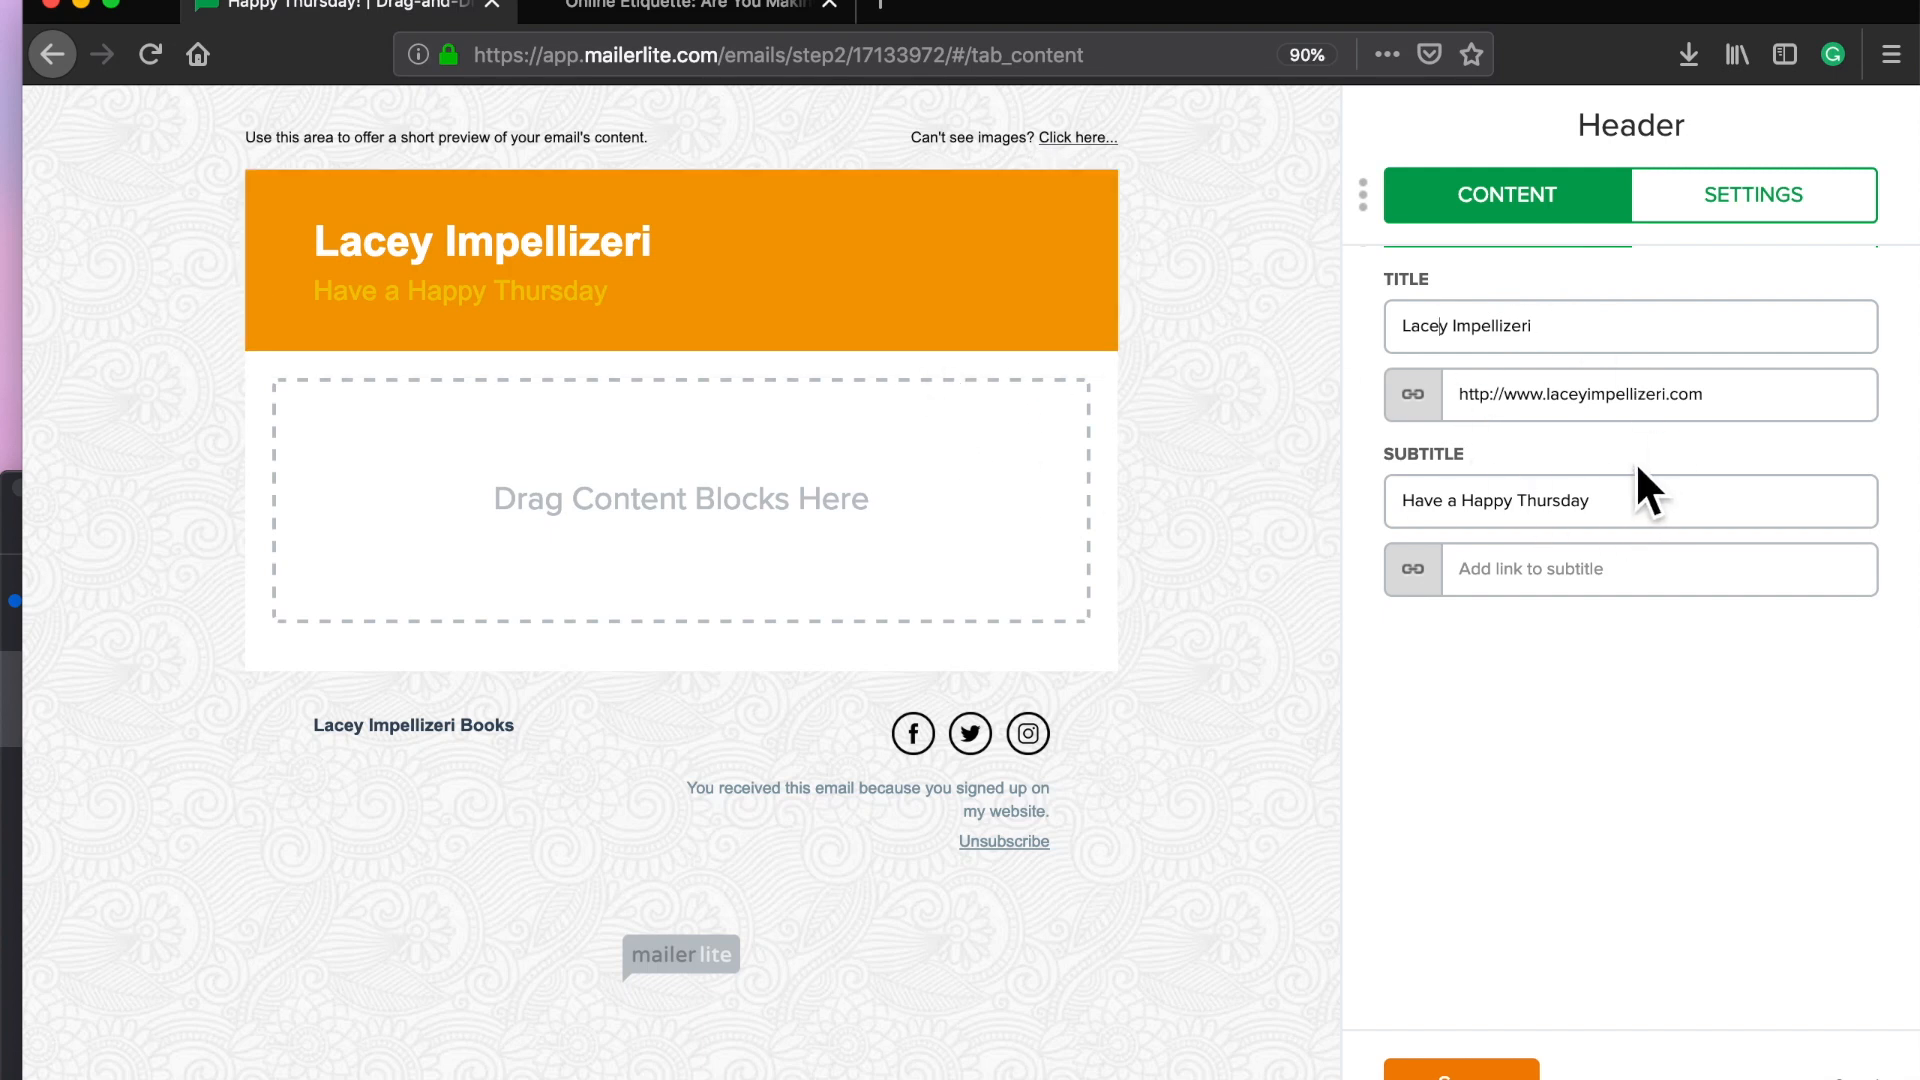
left_click_drag(1740, 400, 1395, 400)
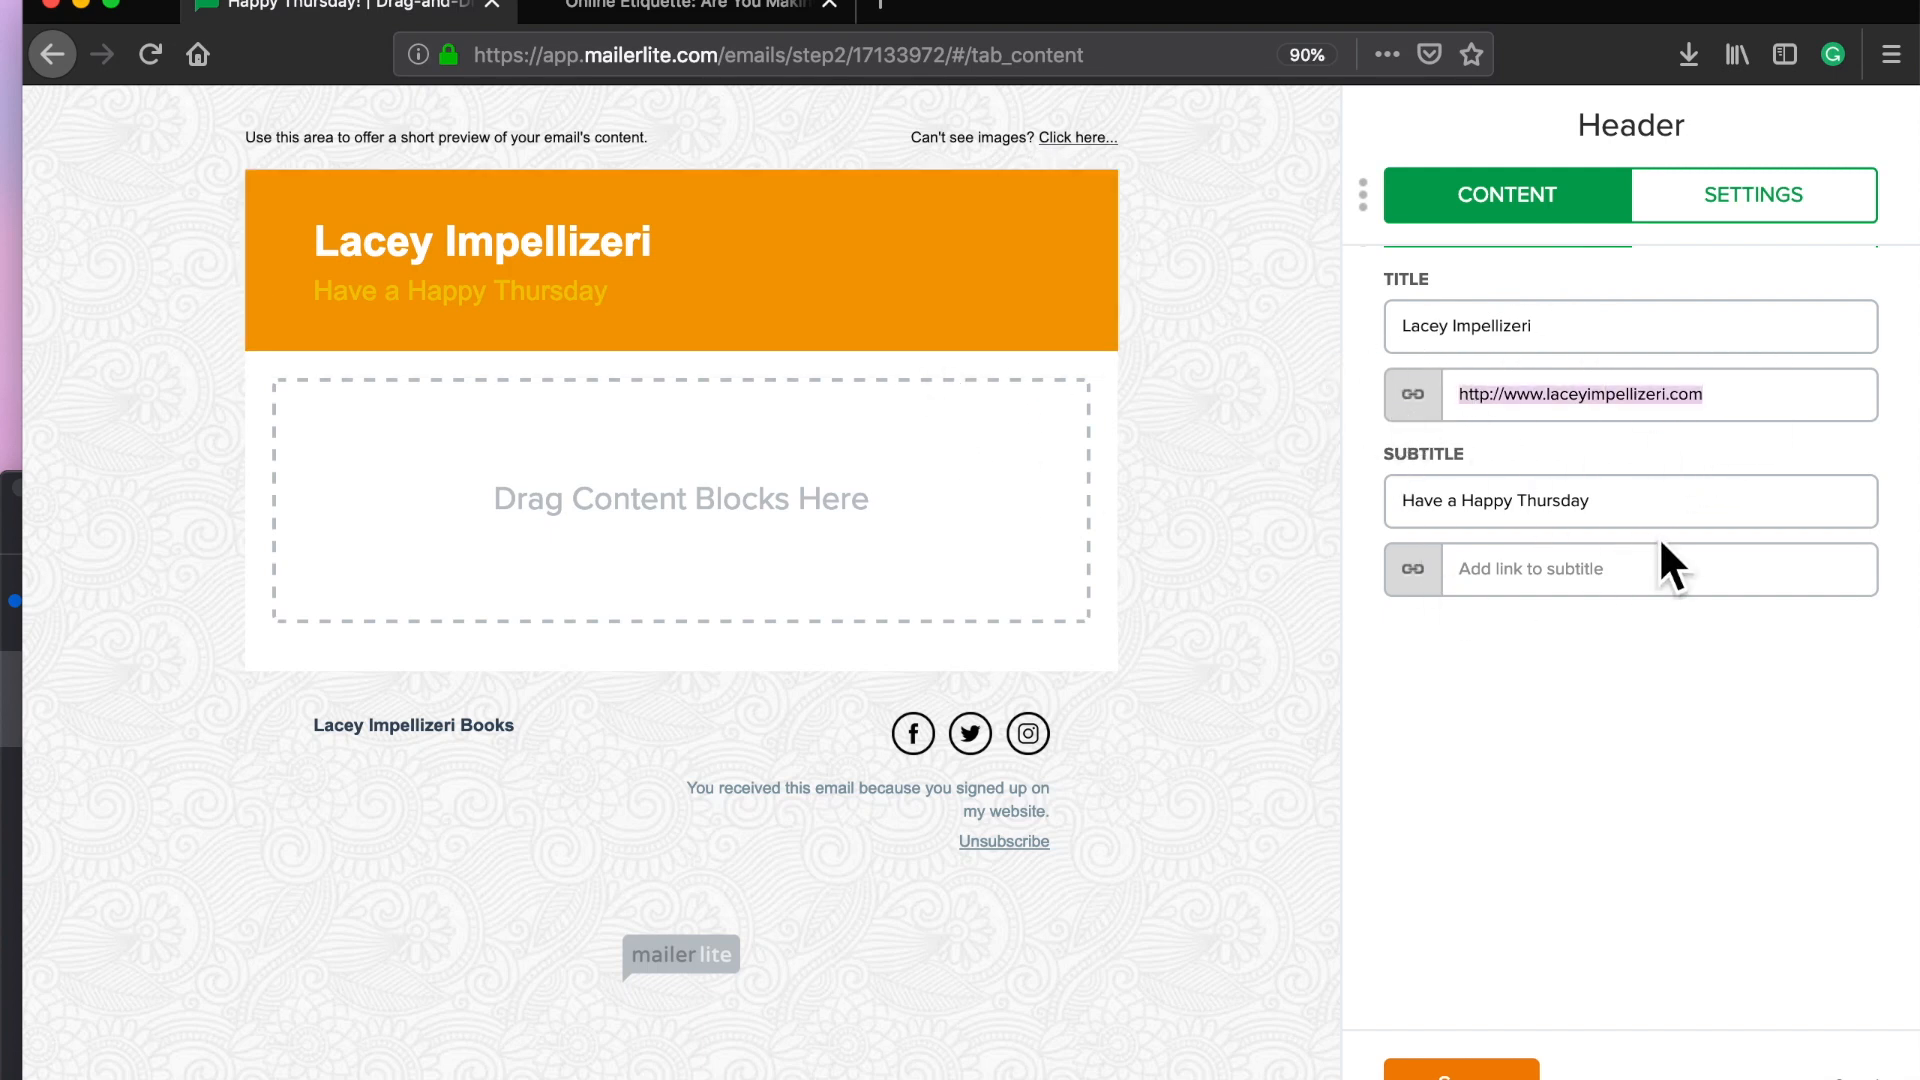
left_click(1658, 508)
Step: Try a Logo + Text header style, then revert to the text-only header
left_click(1730, 215)
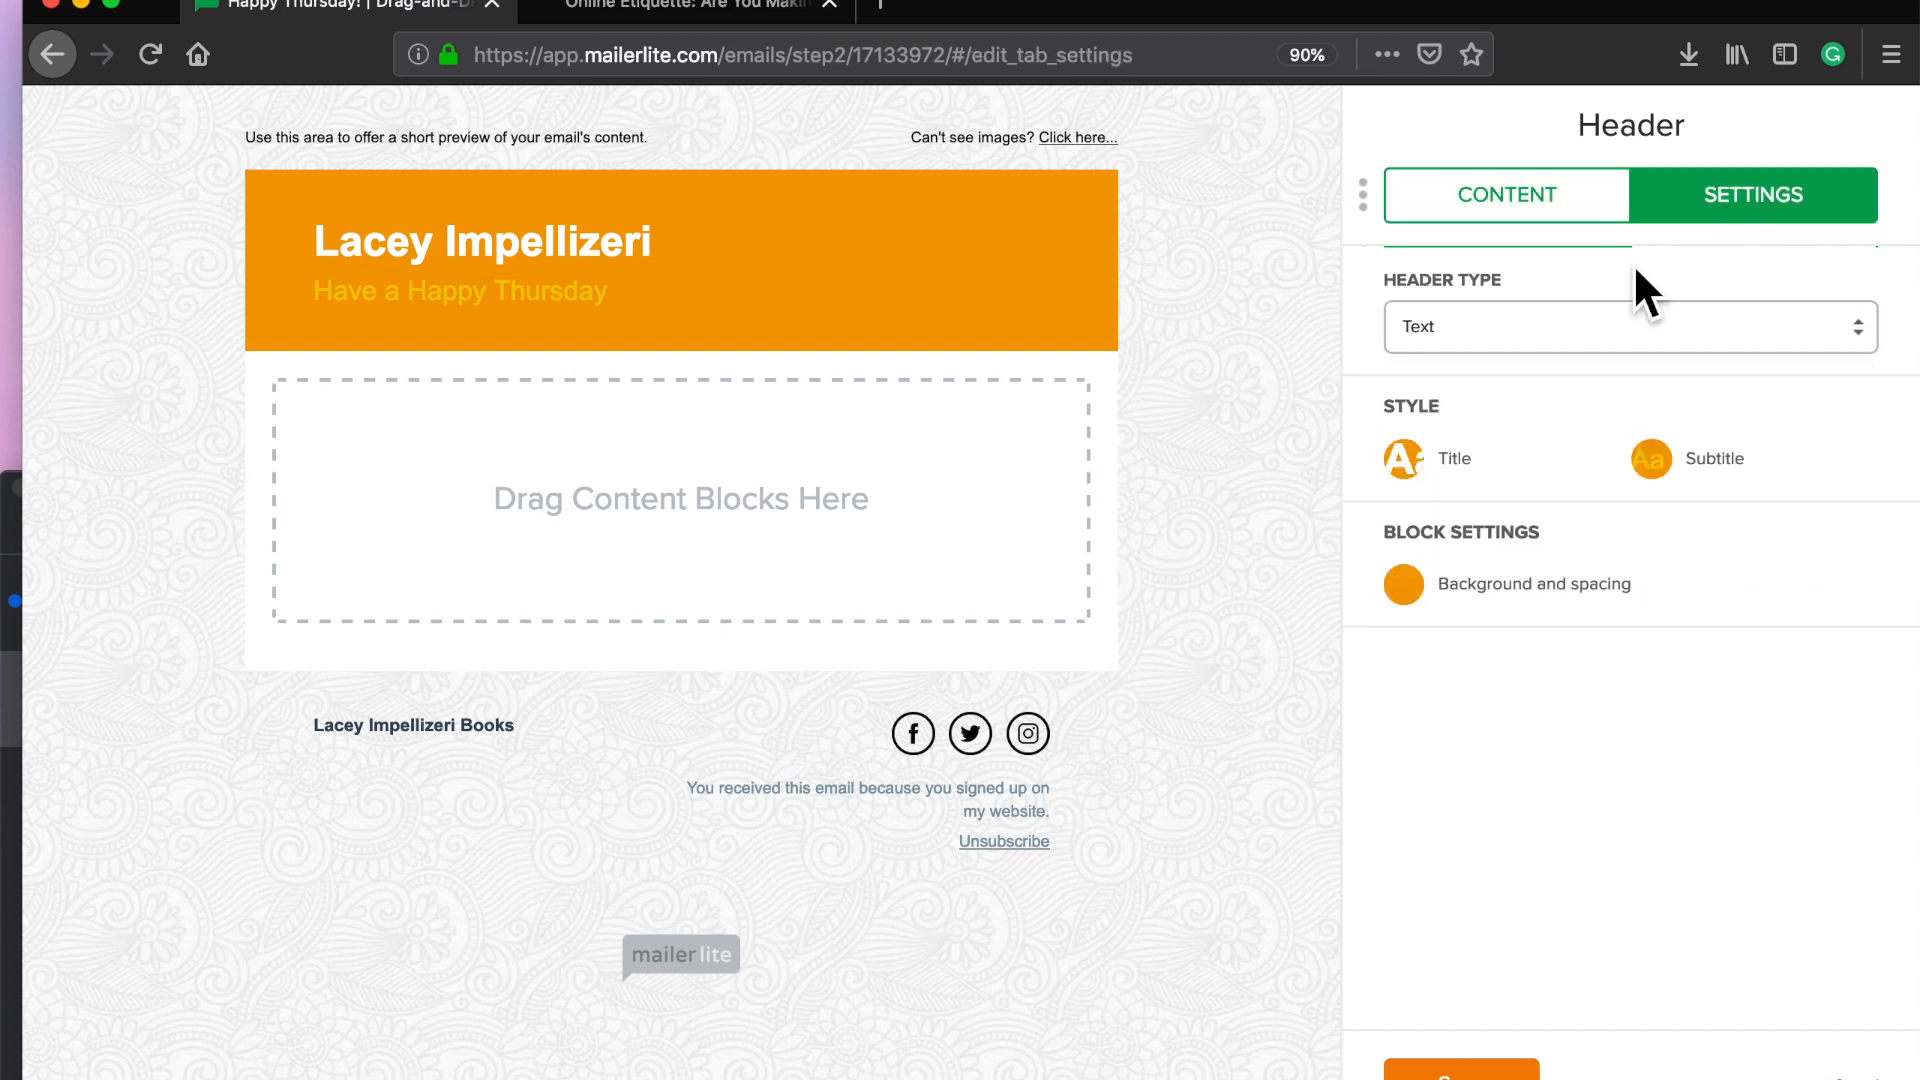
left_click(1460, 338)
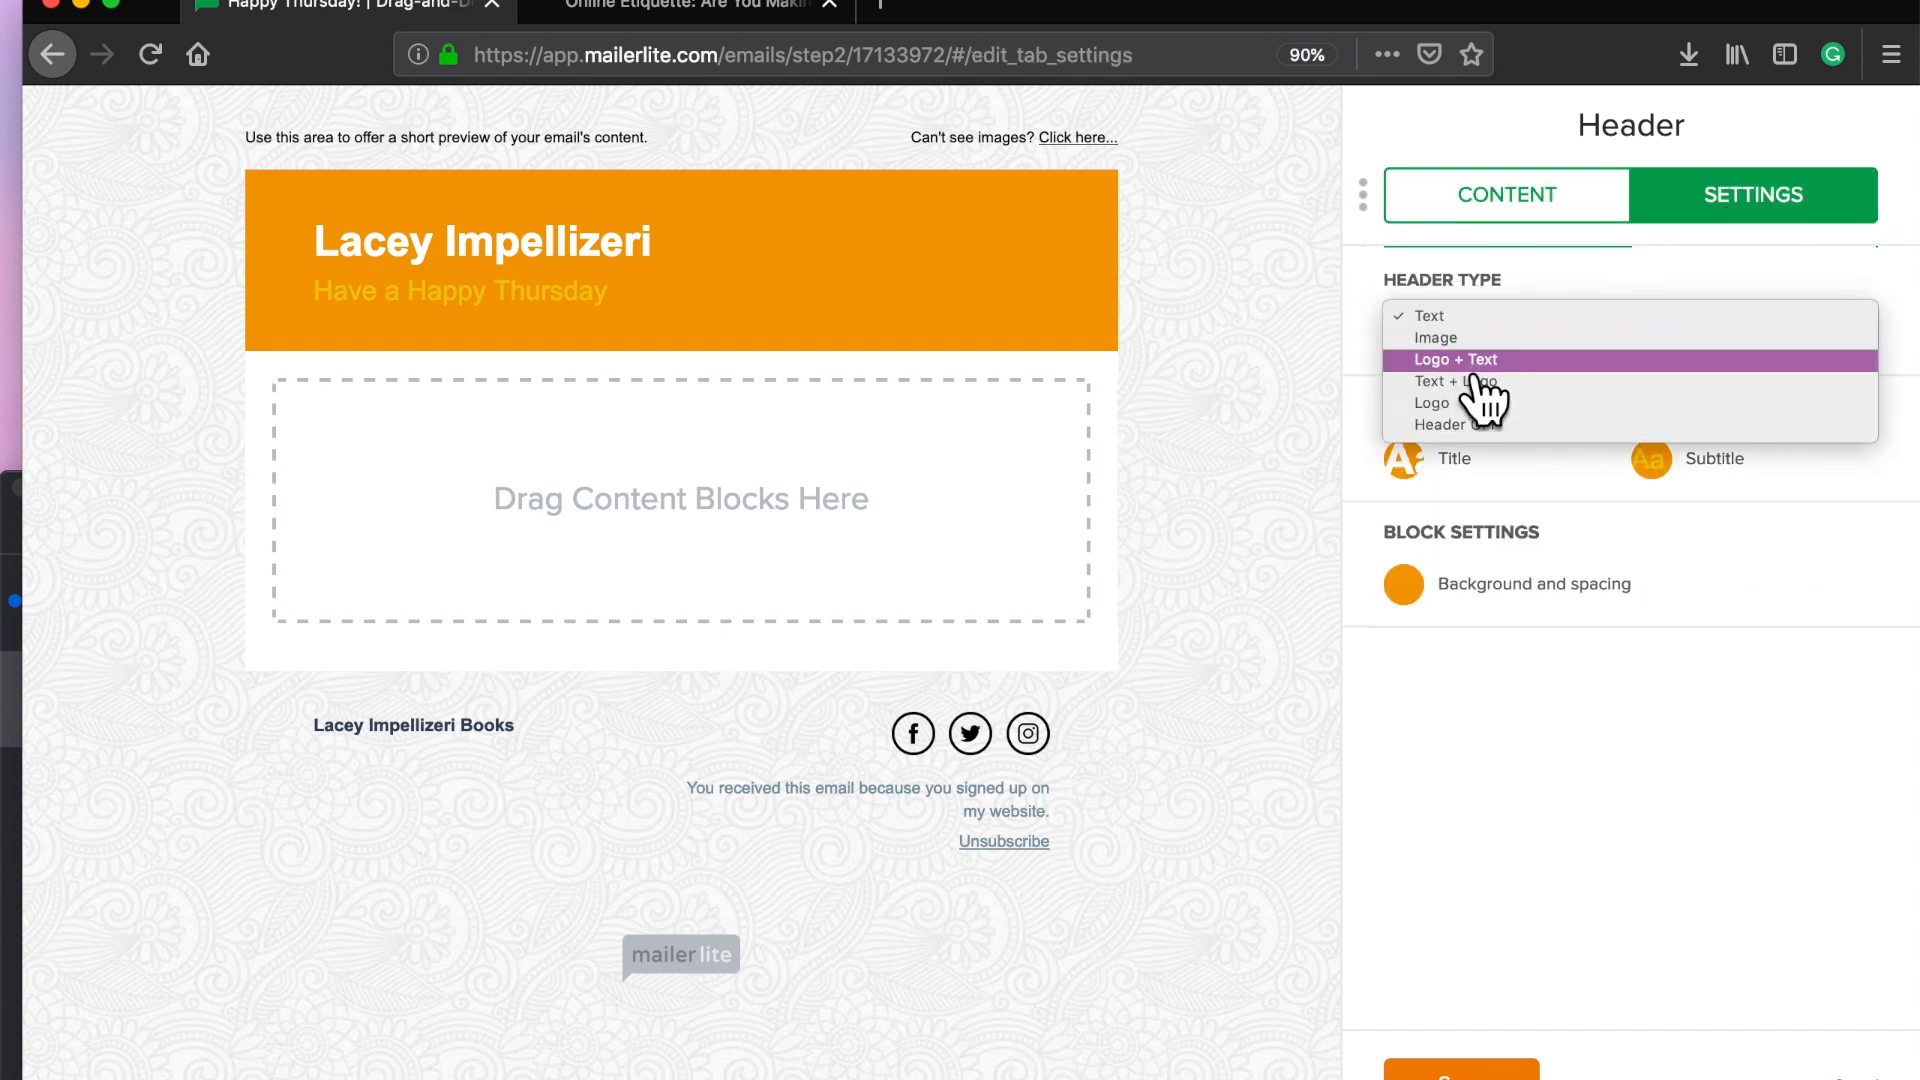
left_click(1460, 360)
left_click(1500, 335)
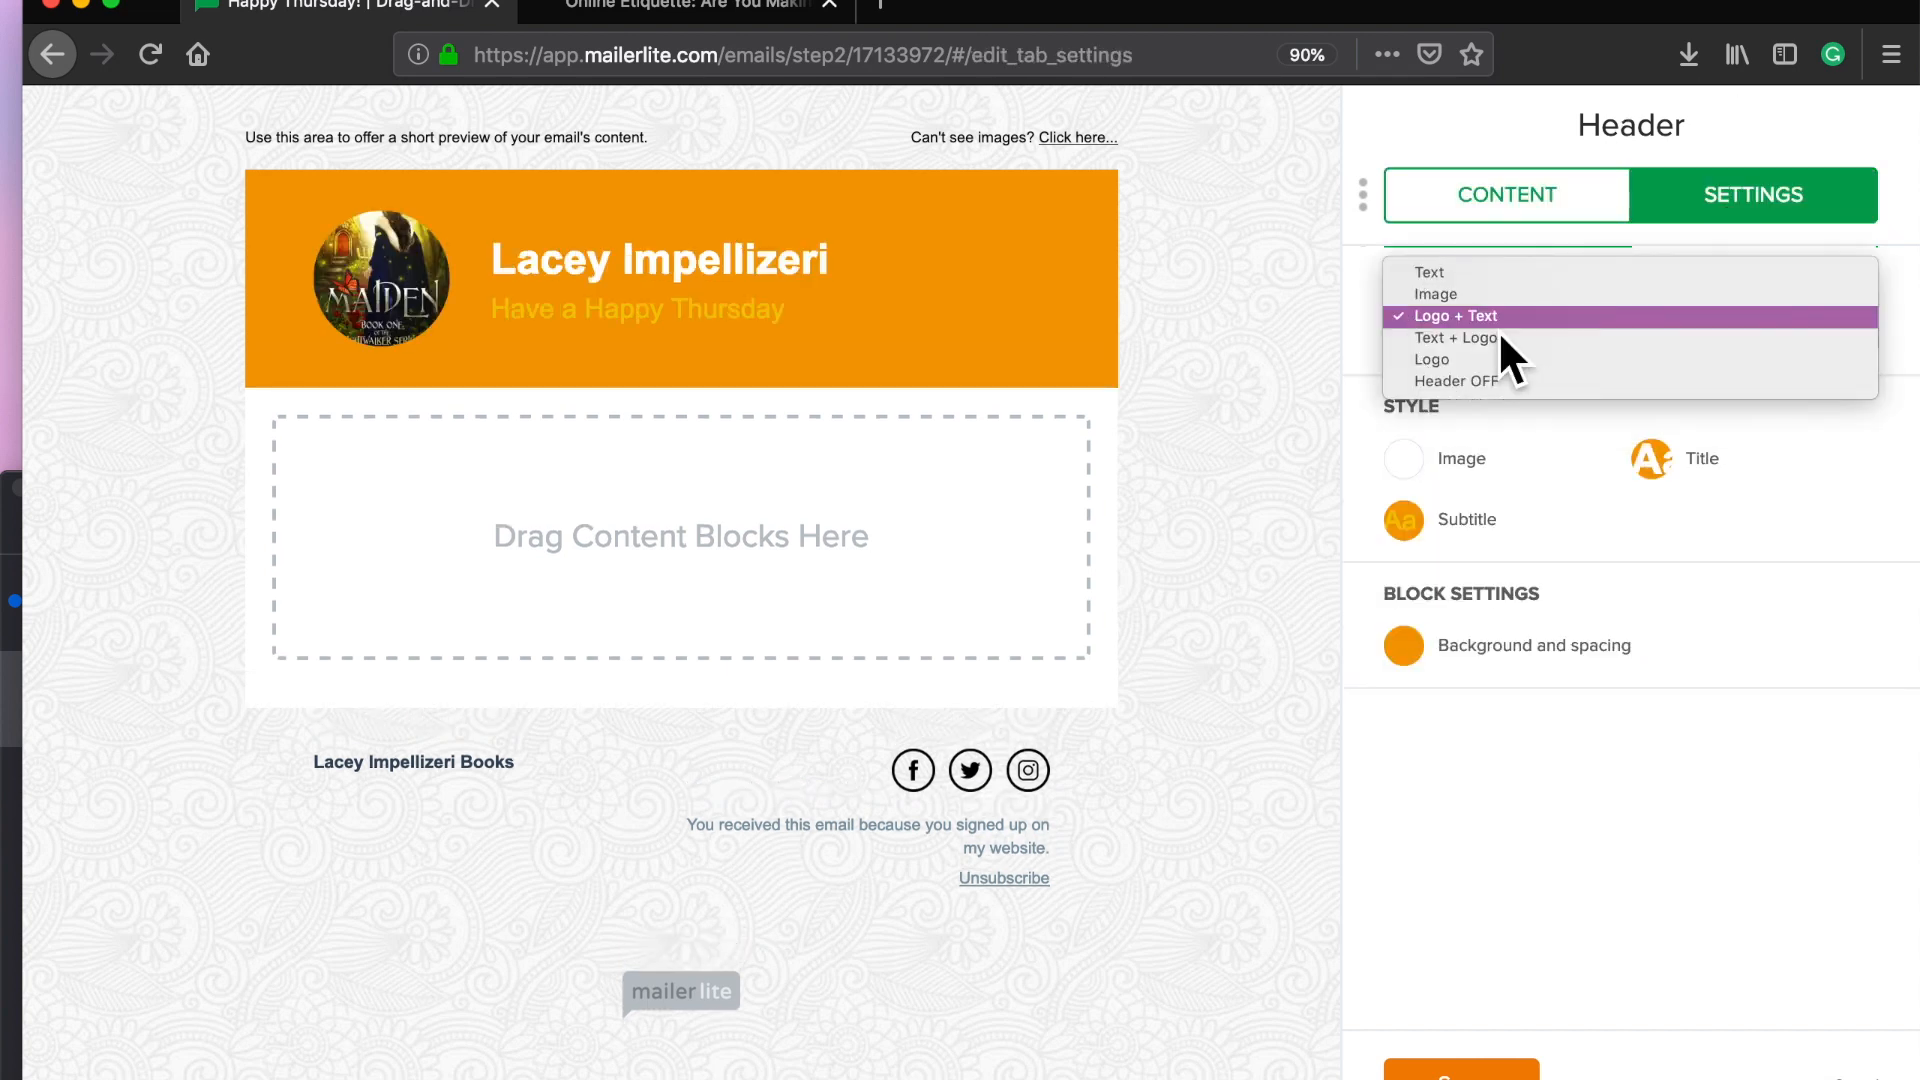
left_click(1492, 278)
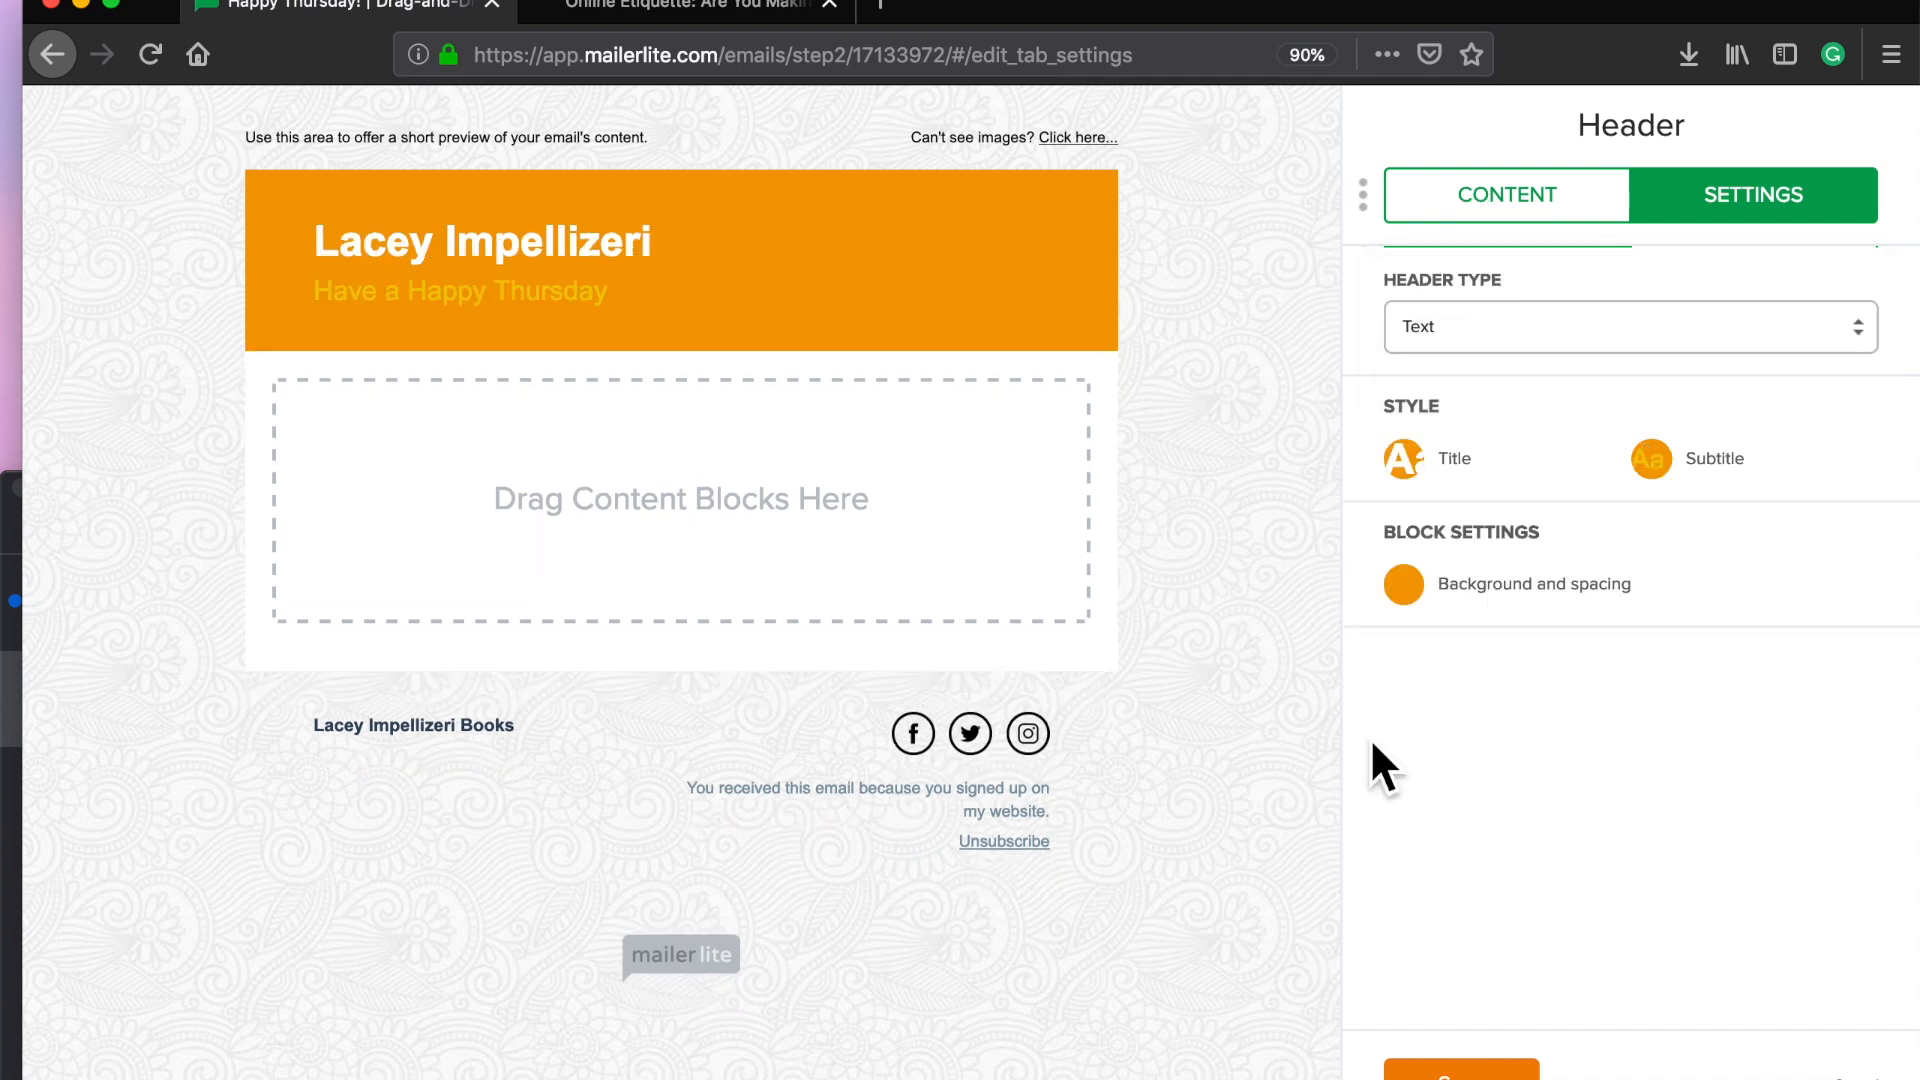
Step: Set the header title font to PT Sans
left_click(1463, 472)
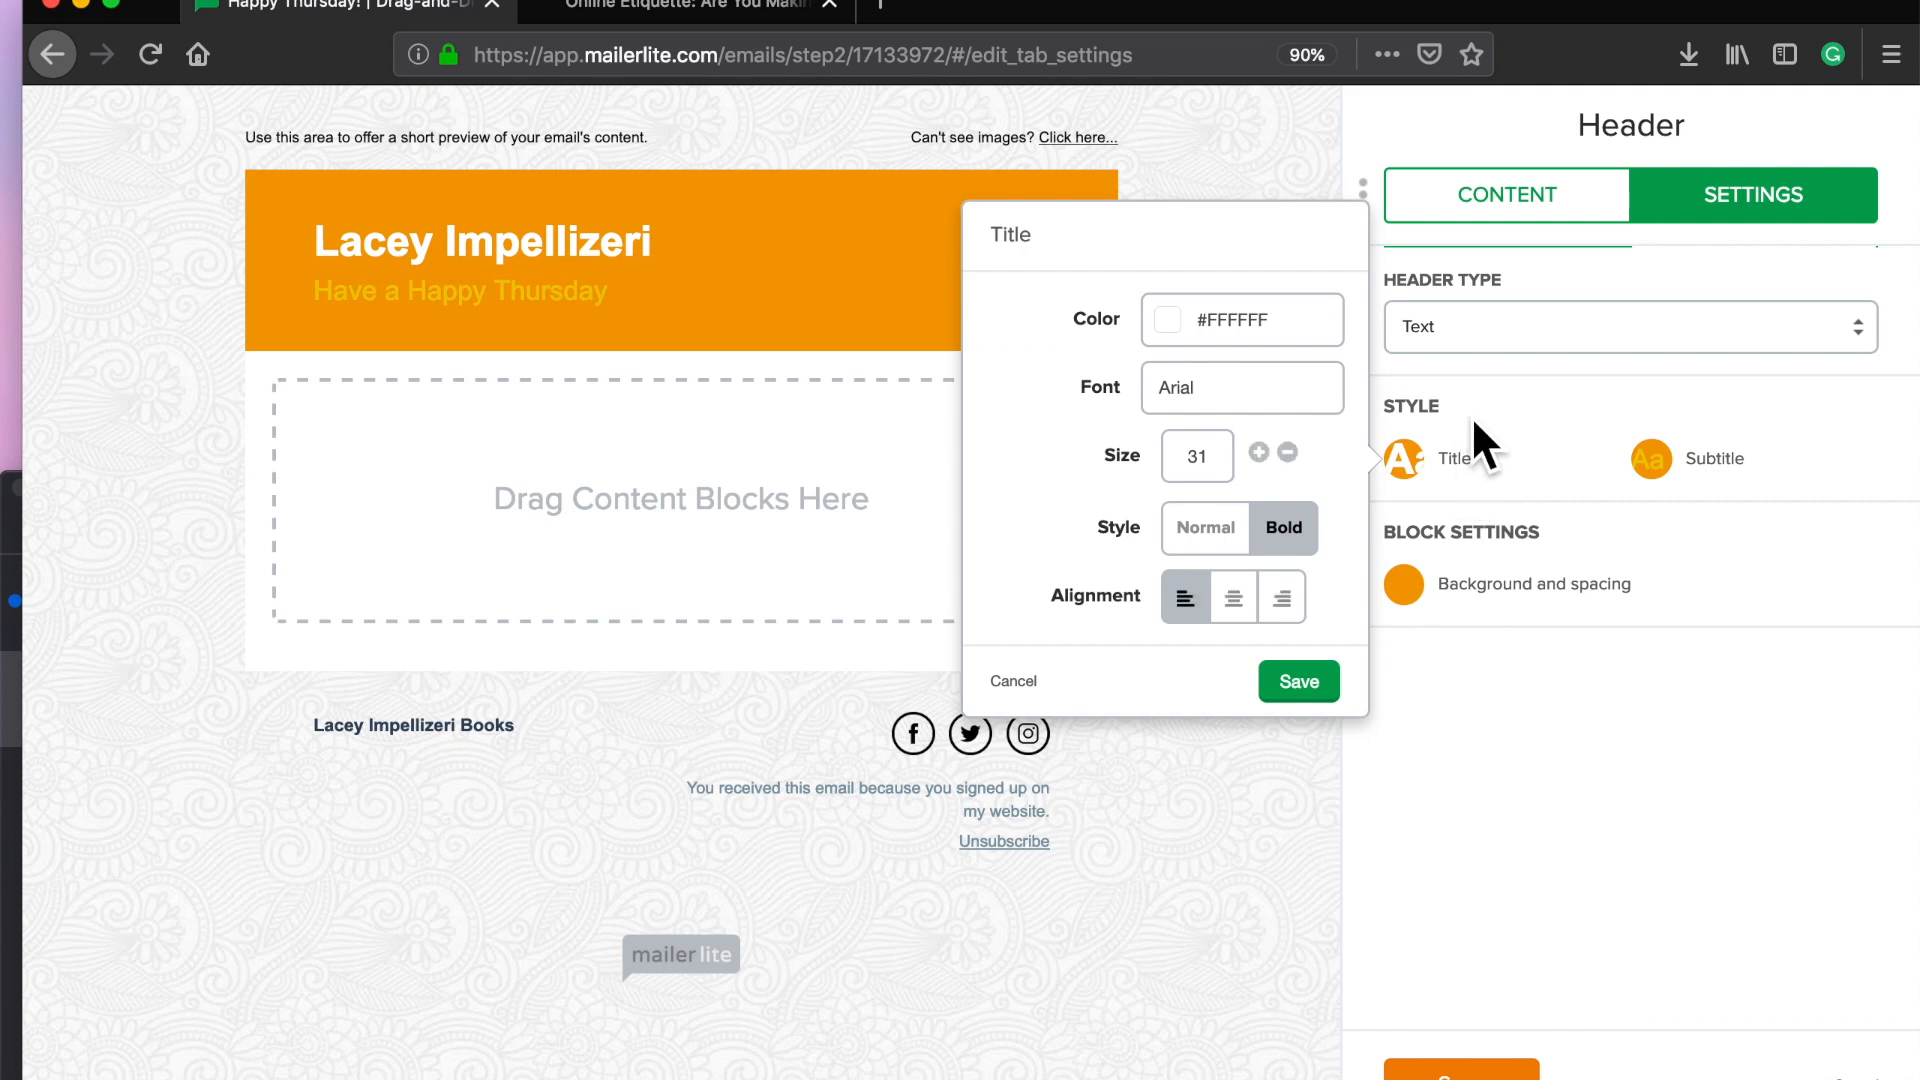
left_click(1215, 405)
scroll(1066, 428, "down", 3)
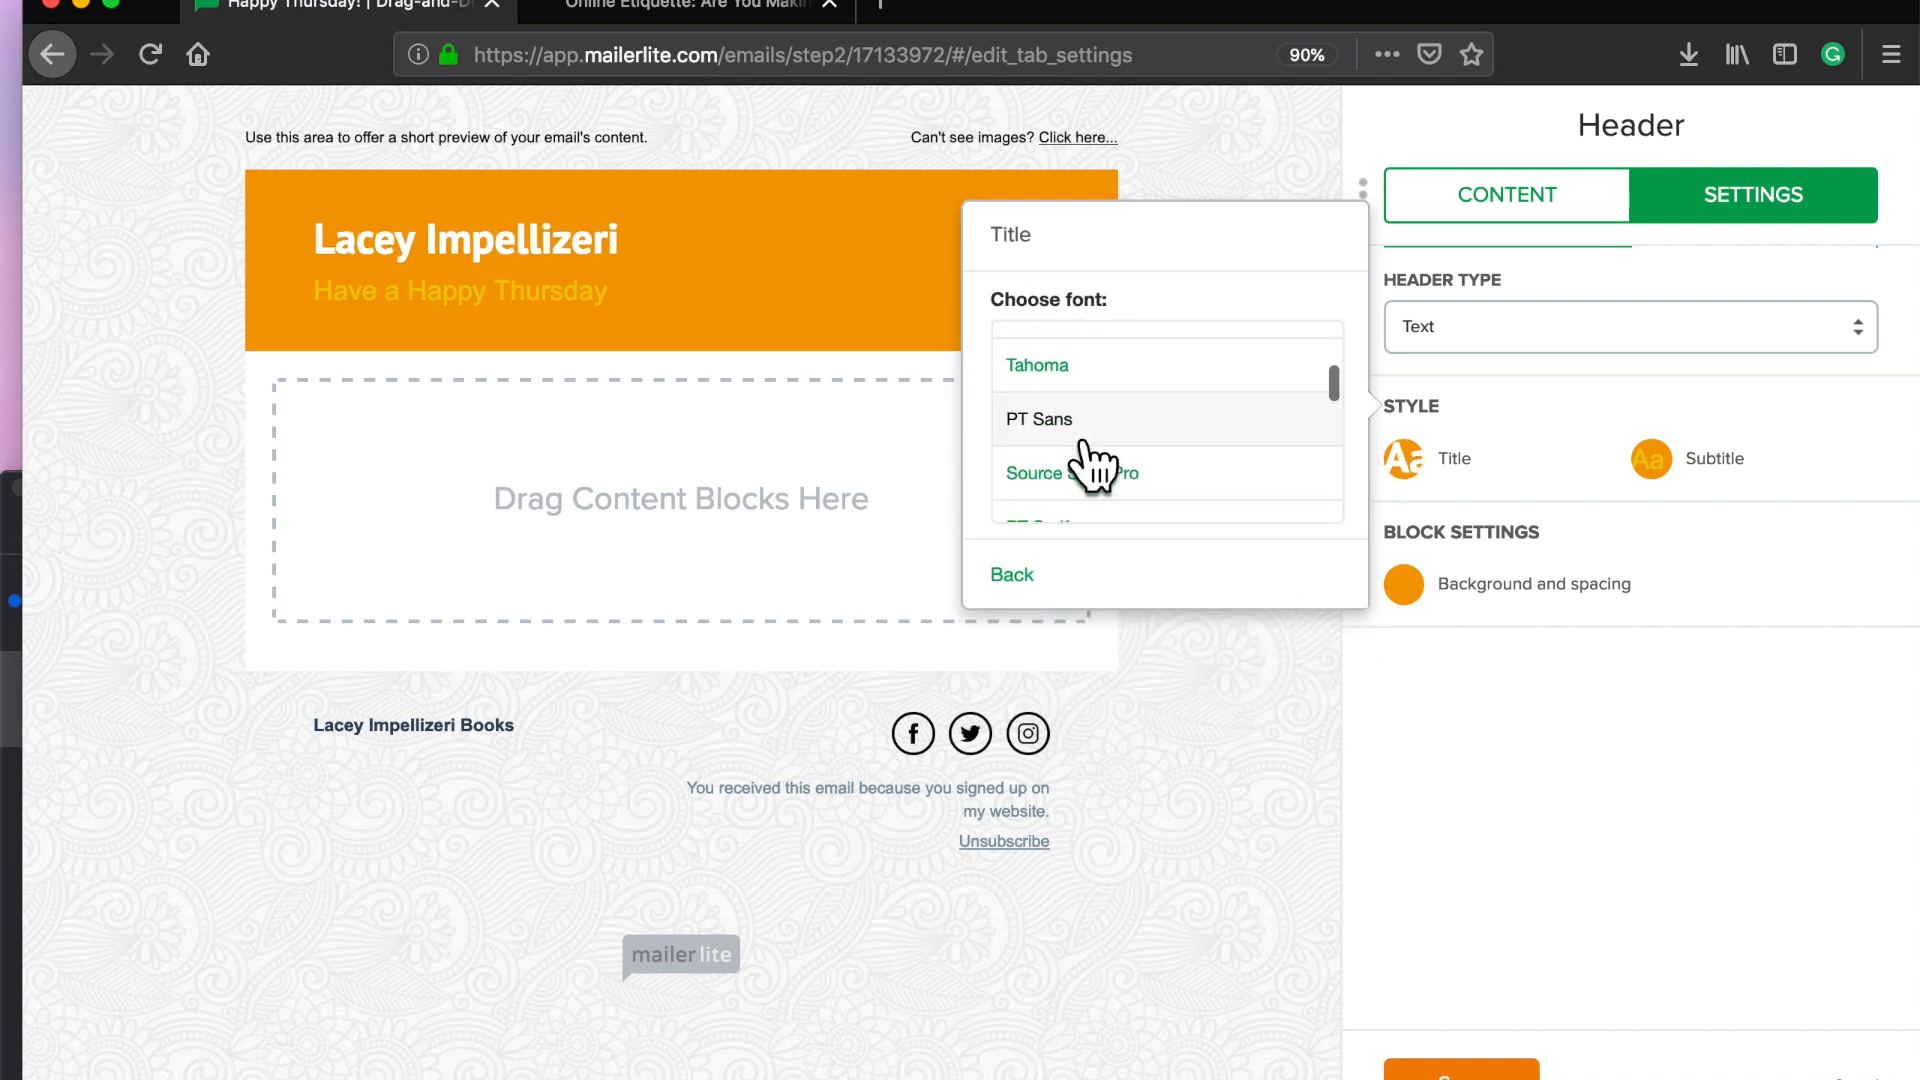
left_click(1070, 430)
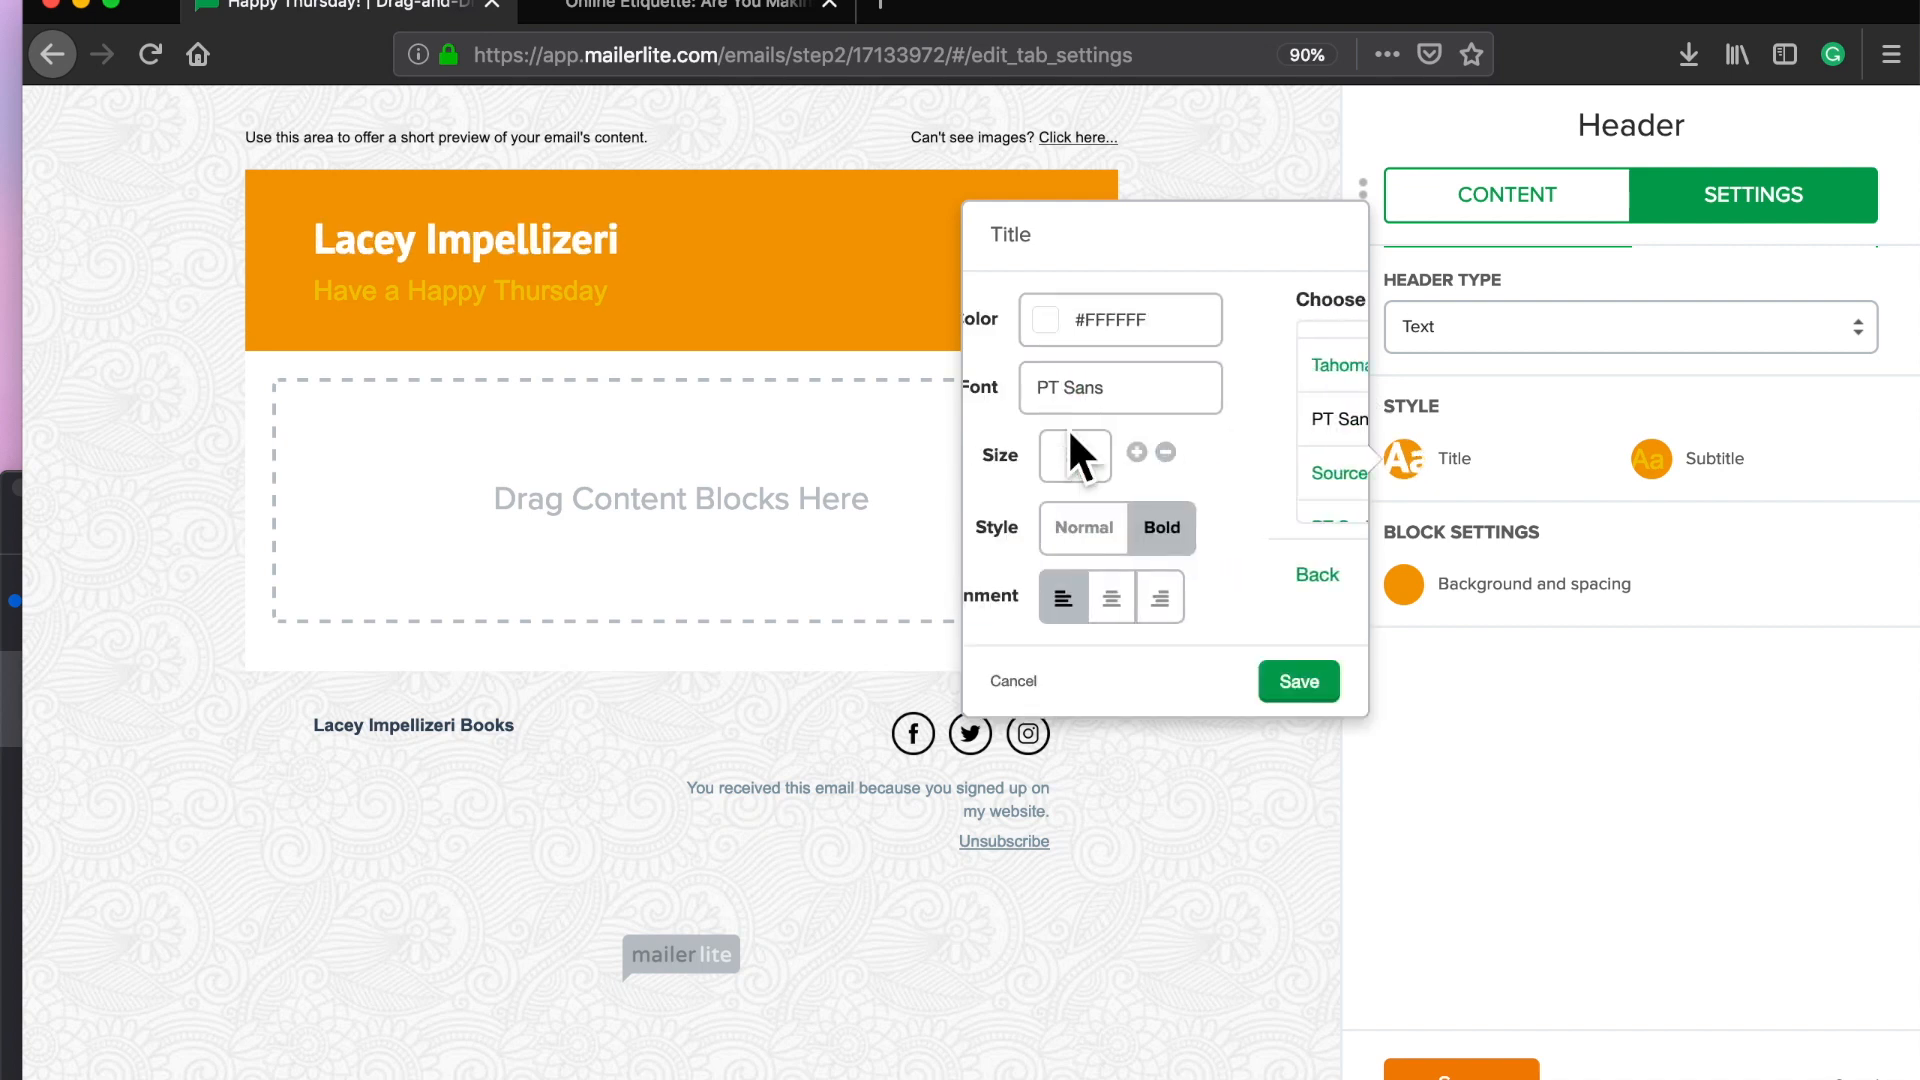
Step: Keep the header padding at 30 top and bottom, then save the header settings
left_click(1490, 590)
left_click(1258, 546)
double_click(1258, 546)
double_click(1258, 546)
left_click(1258, 546)
triple_click(1288, 546)
triple_click(1288, 546)
triple_click(1259, 614)
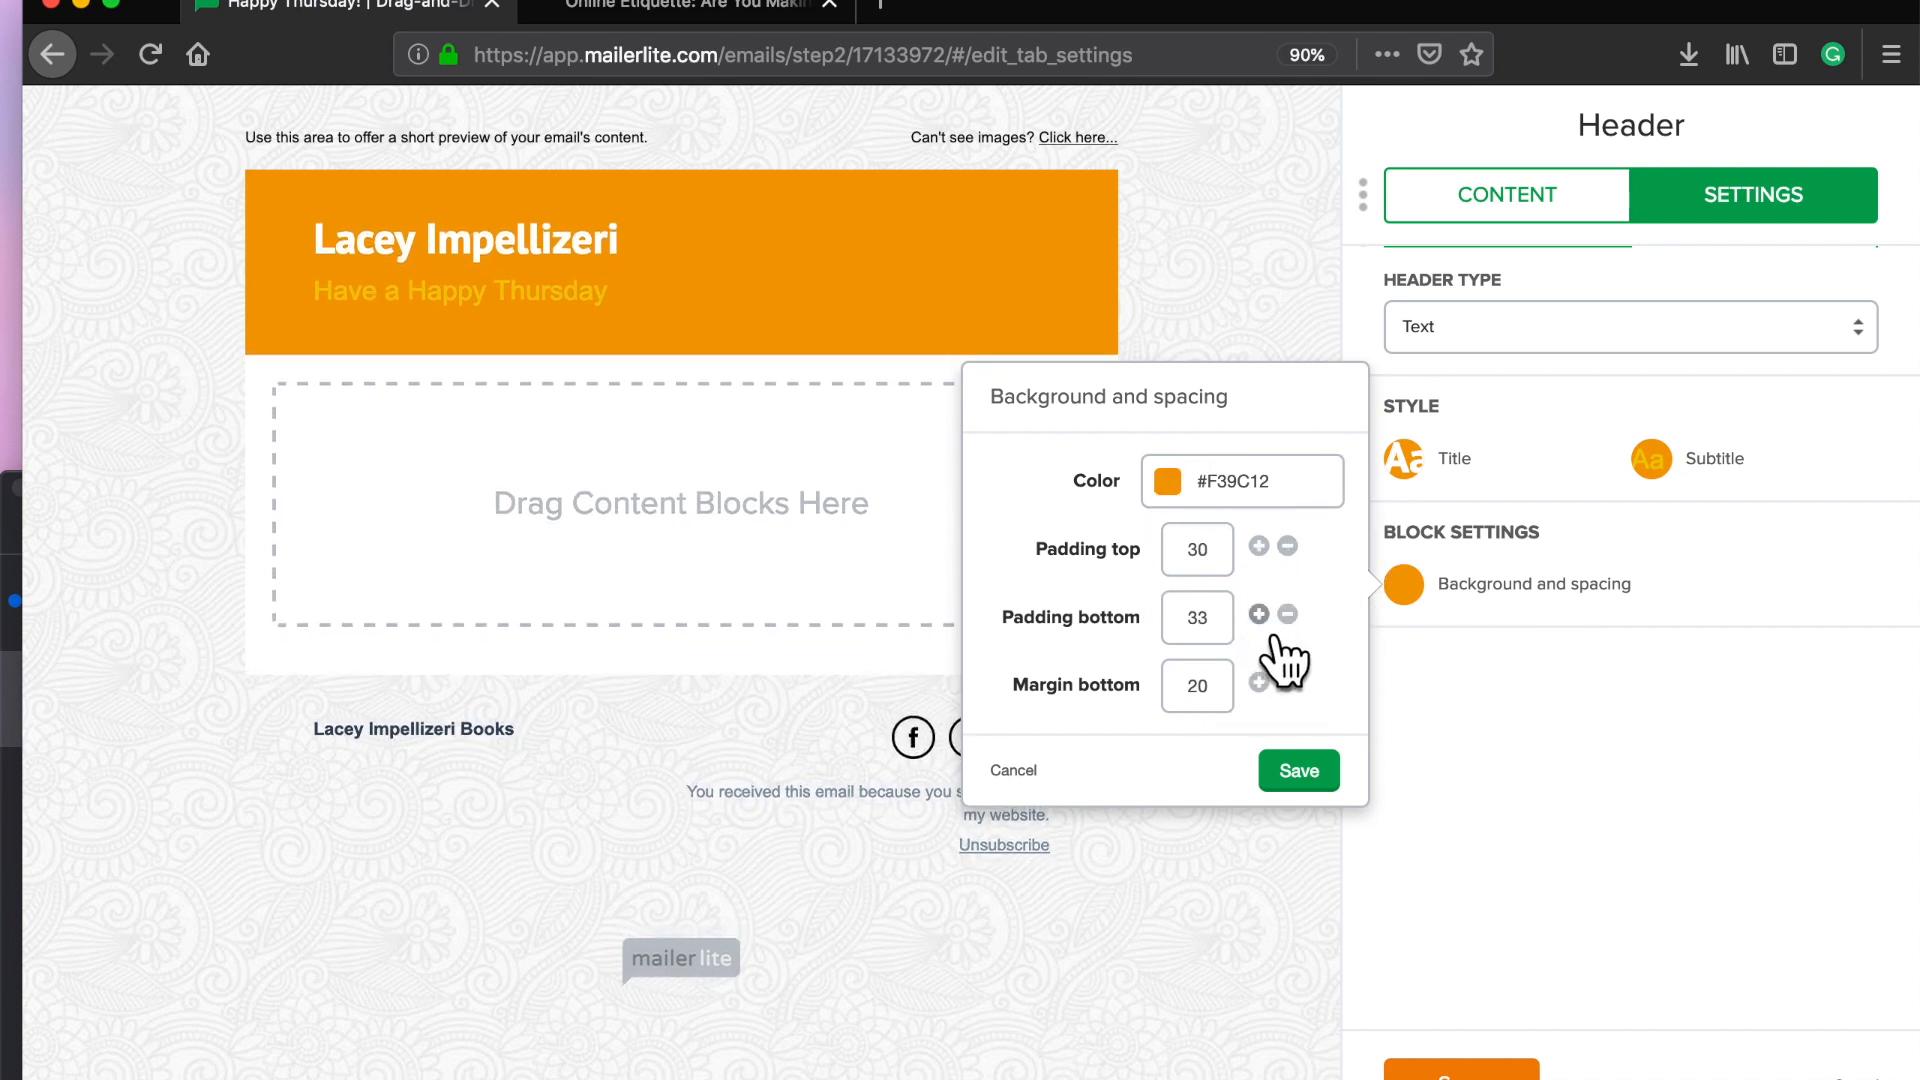
left_click(1259, 614)
double_click(1288, 614)
left_click(1288, 614)
left_click(1288, 614)
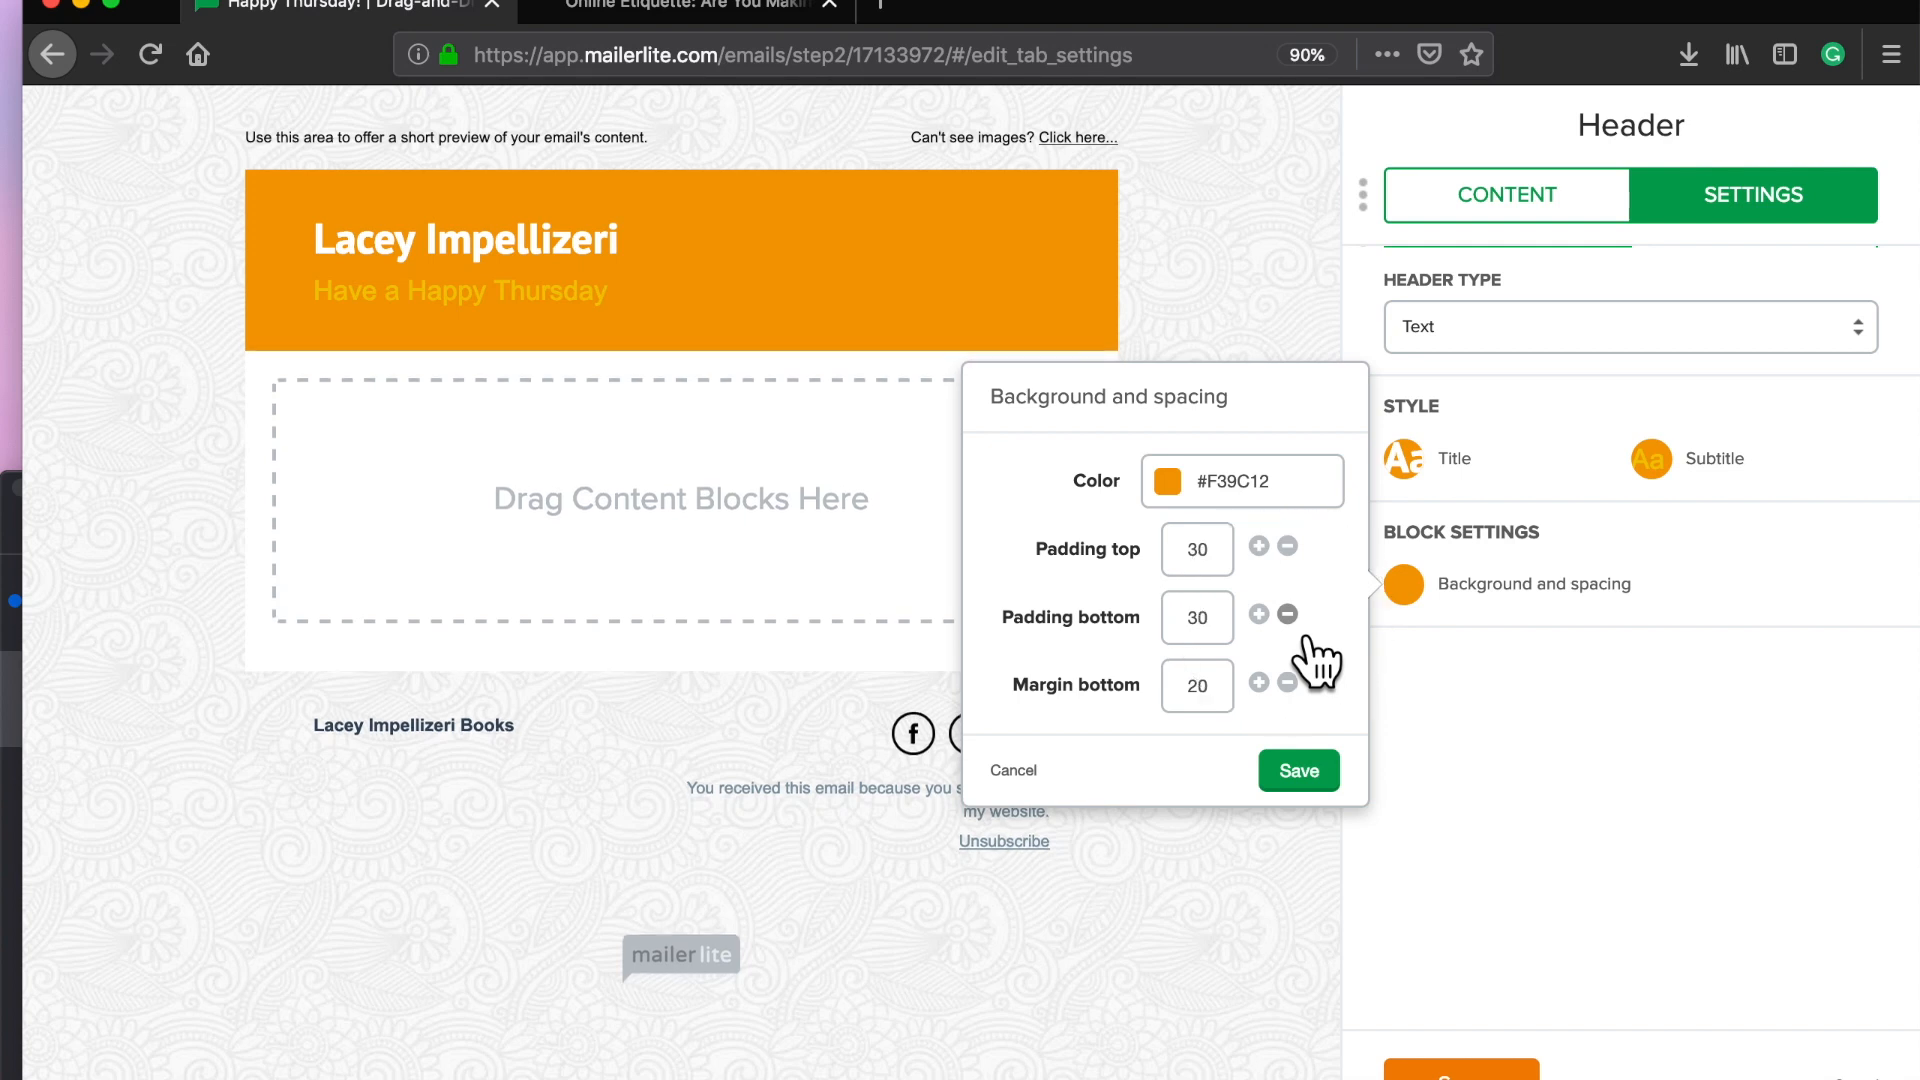
left_click(1299, 775)
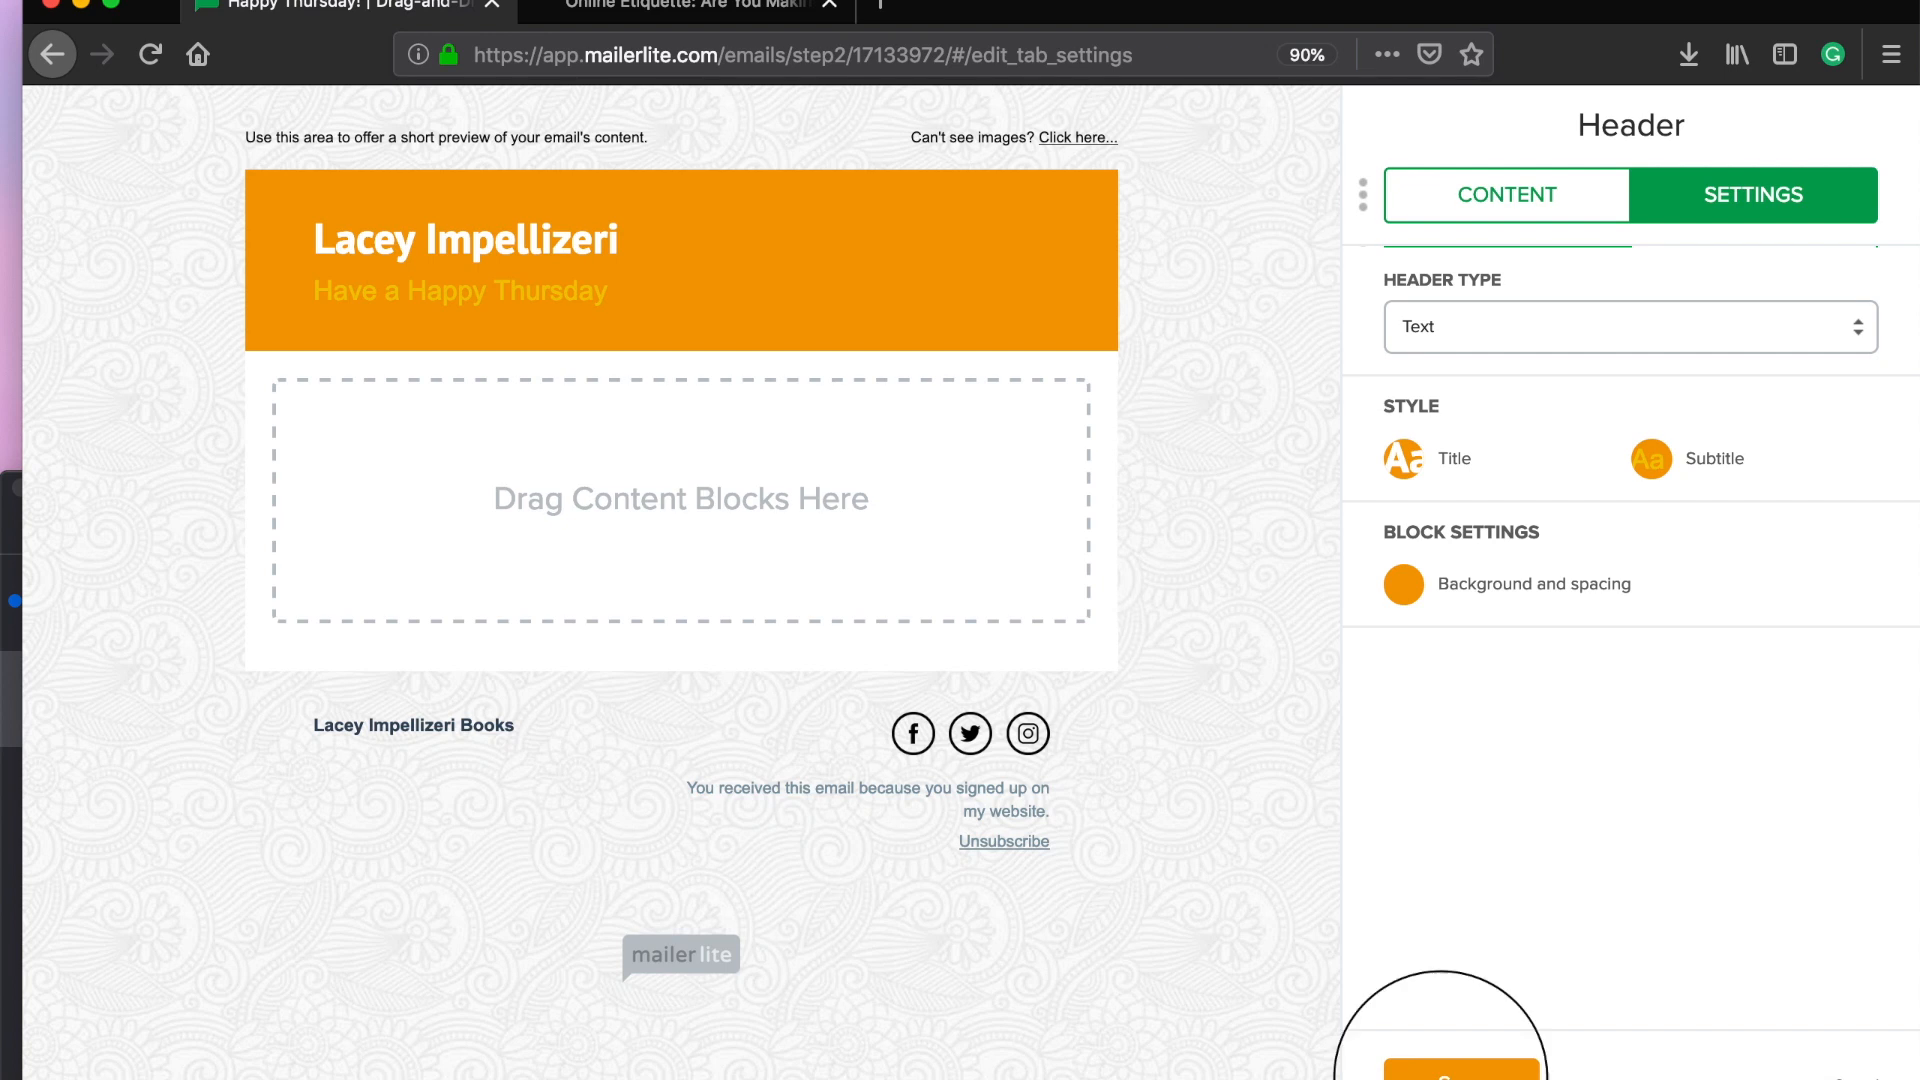
left_click(1440, 1068)
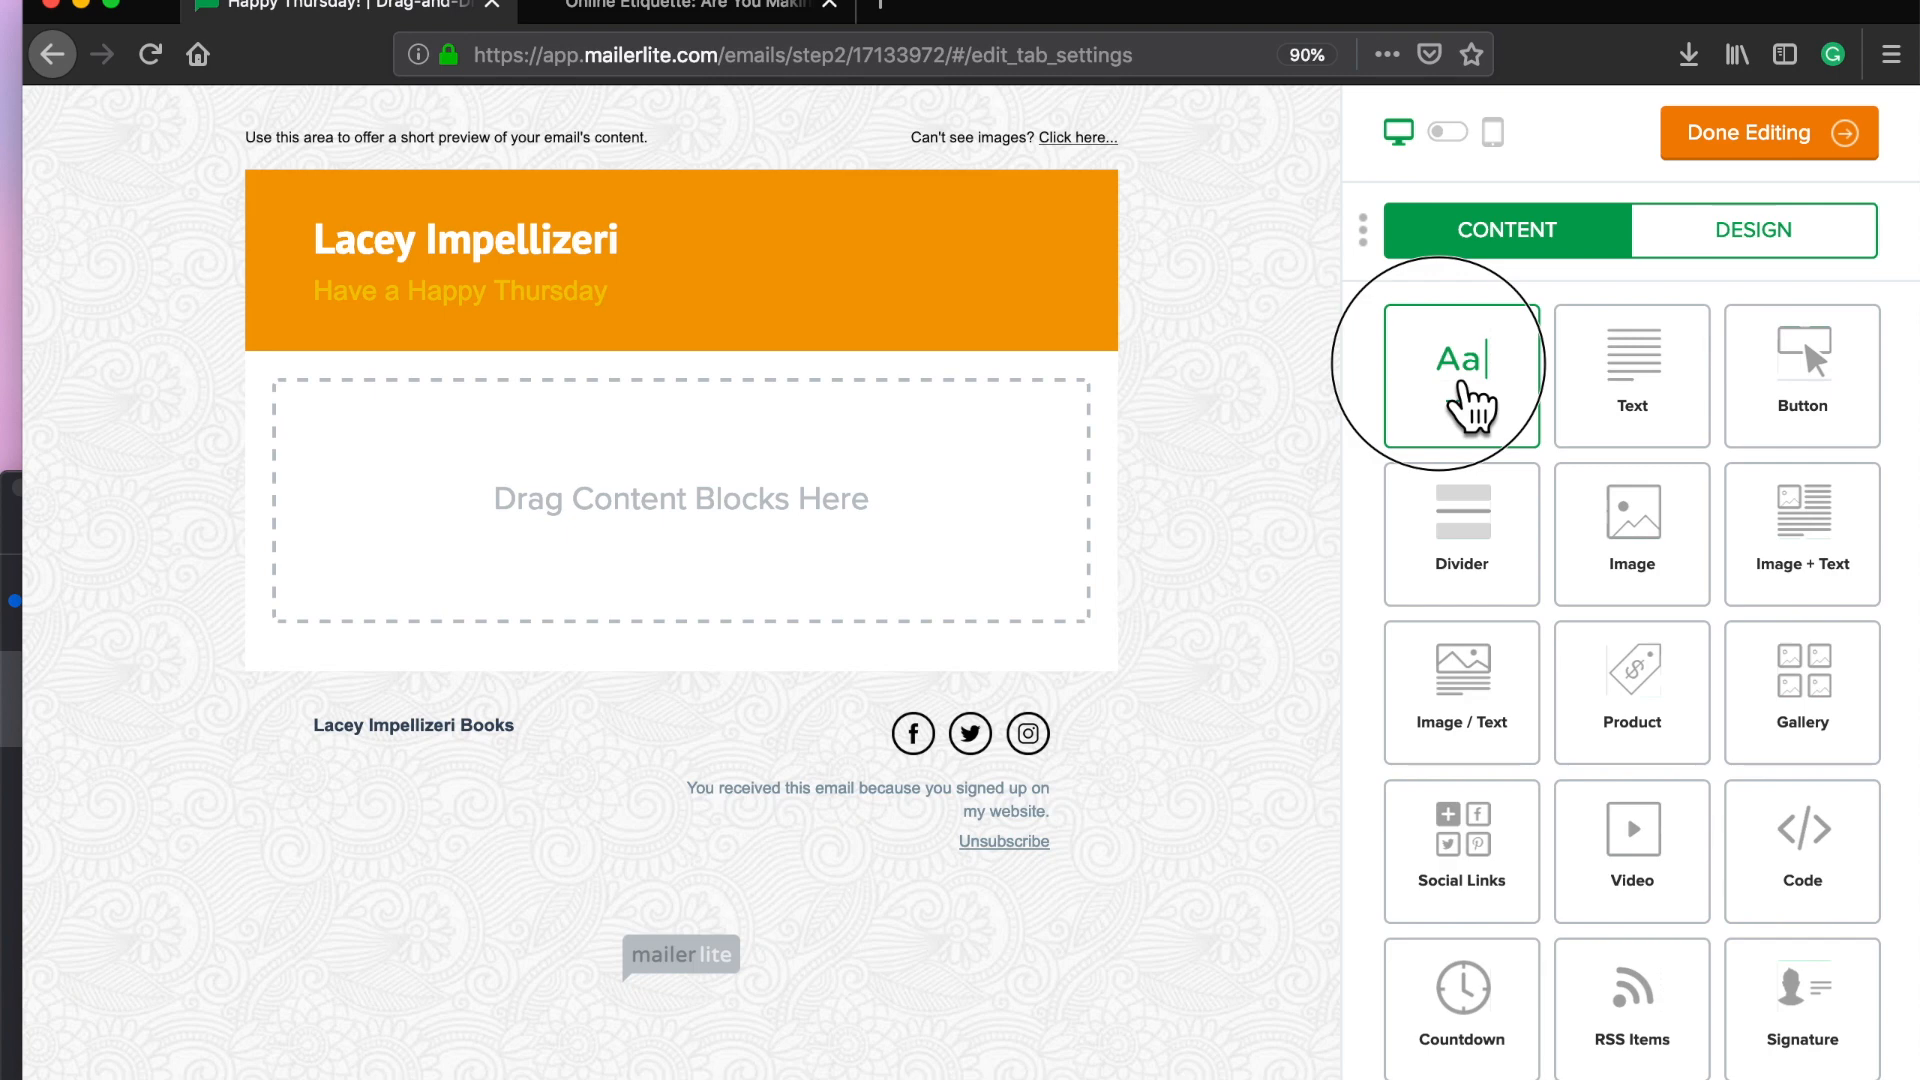
Step: Add a Title block below the header and enter 'Happy Thursday Everybody!'
left_click(1485, 382)
left_click_drag(1497, 400, 1300, 378)
left_click(574, 428)
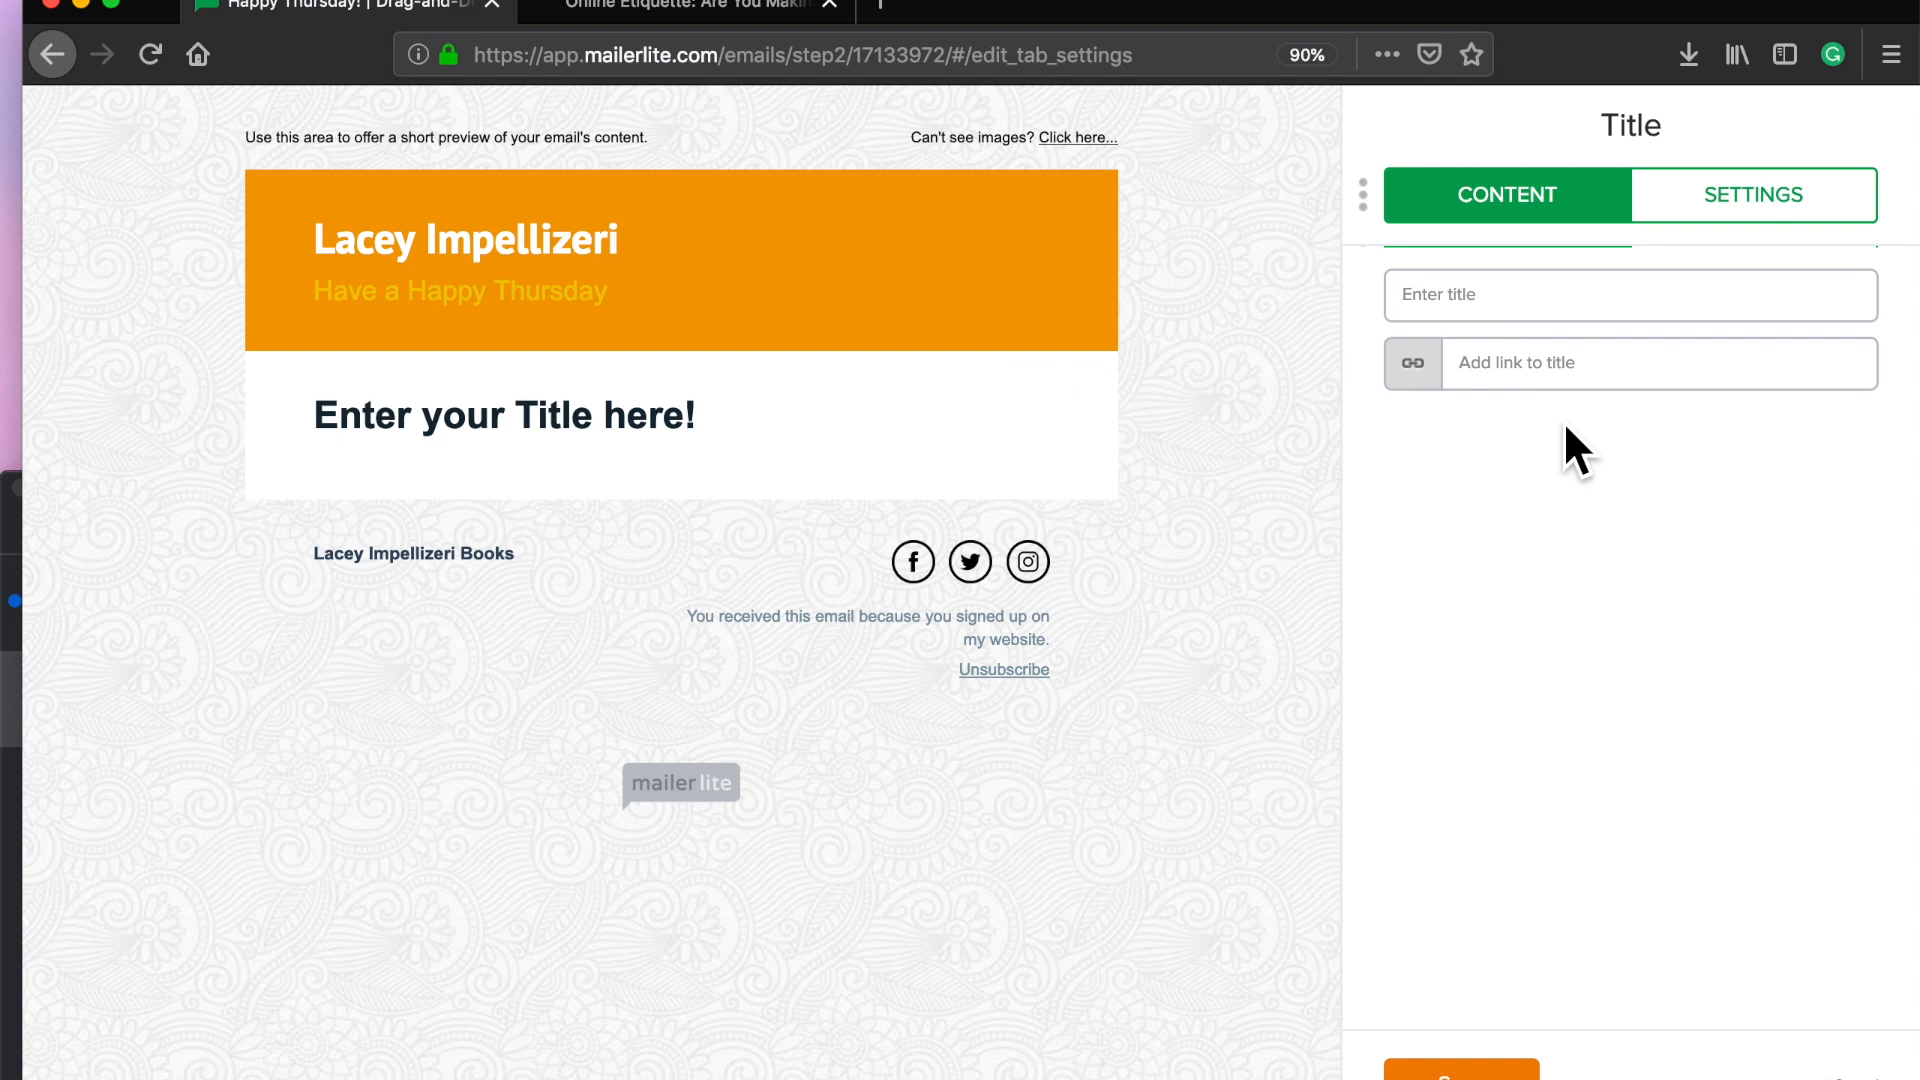
type("Happy Thursday Everybody!")
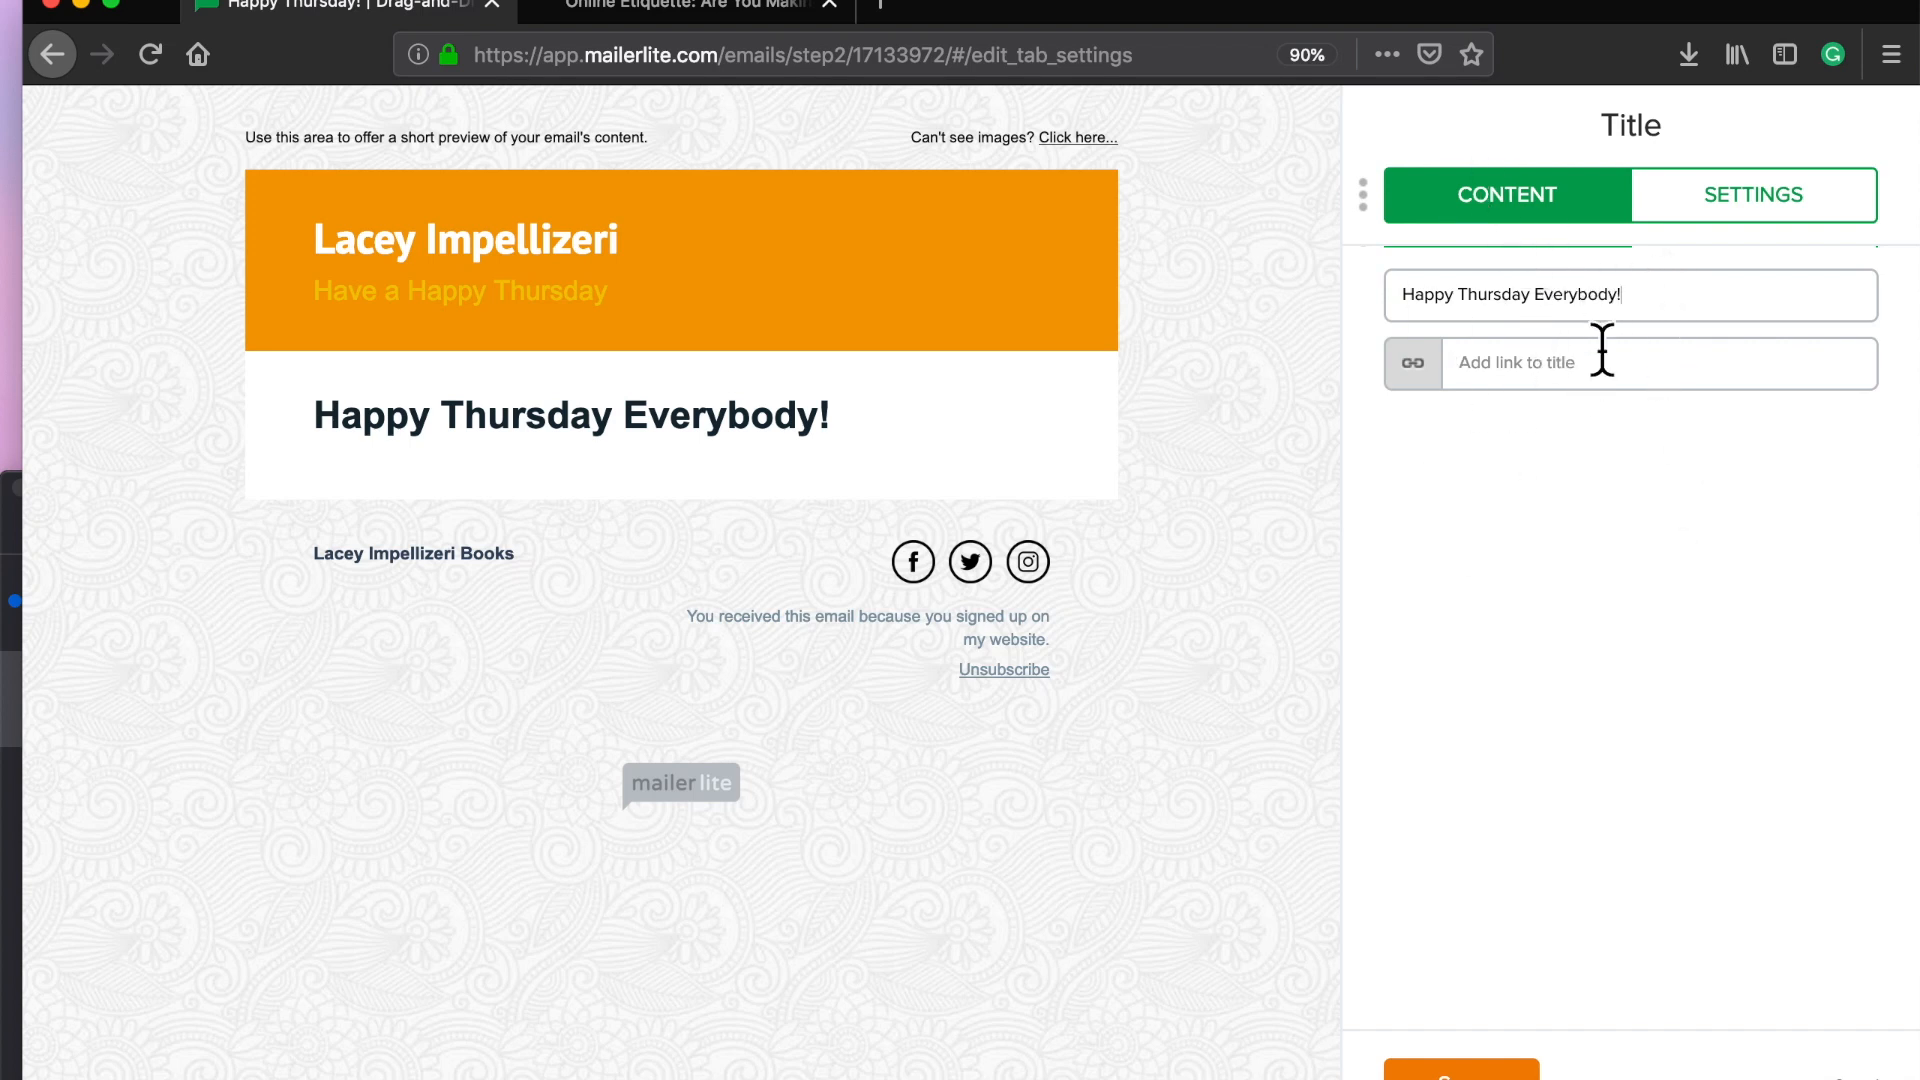
Step: Center the title and style it orange in PT Sans, then save
left_click(1772, 210)
left_click(1627, 310)
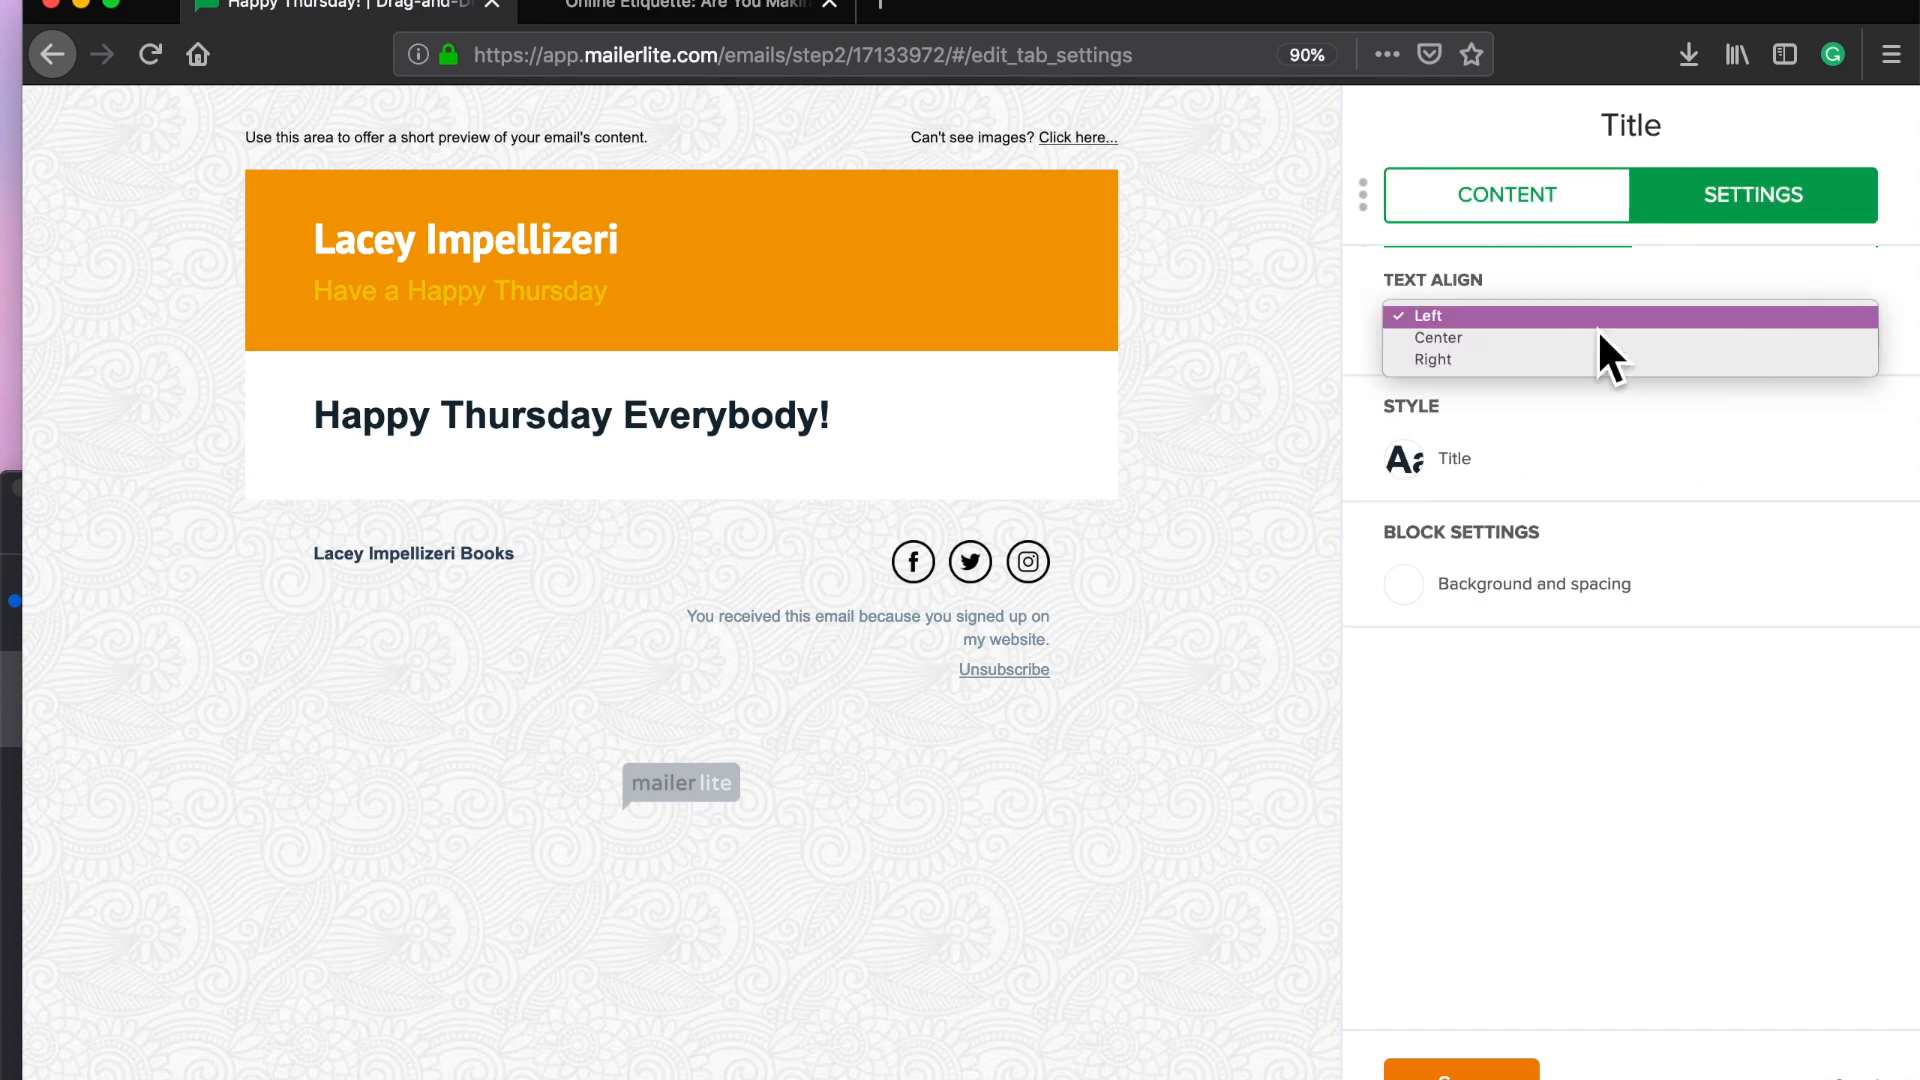
left_click(1581, 339)
left_click(1478, 458)
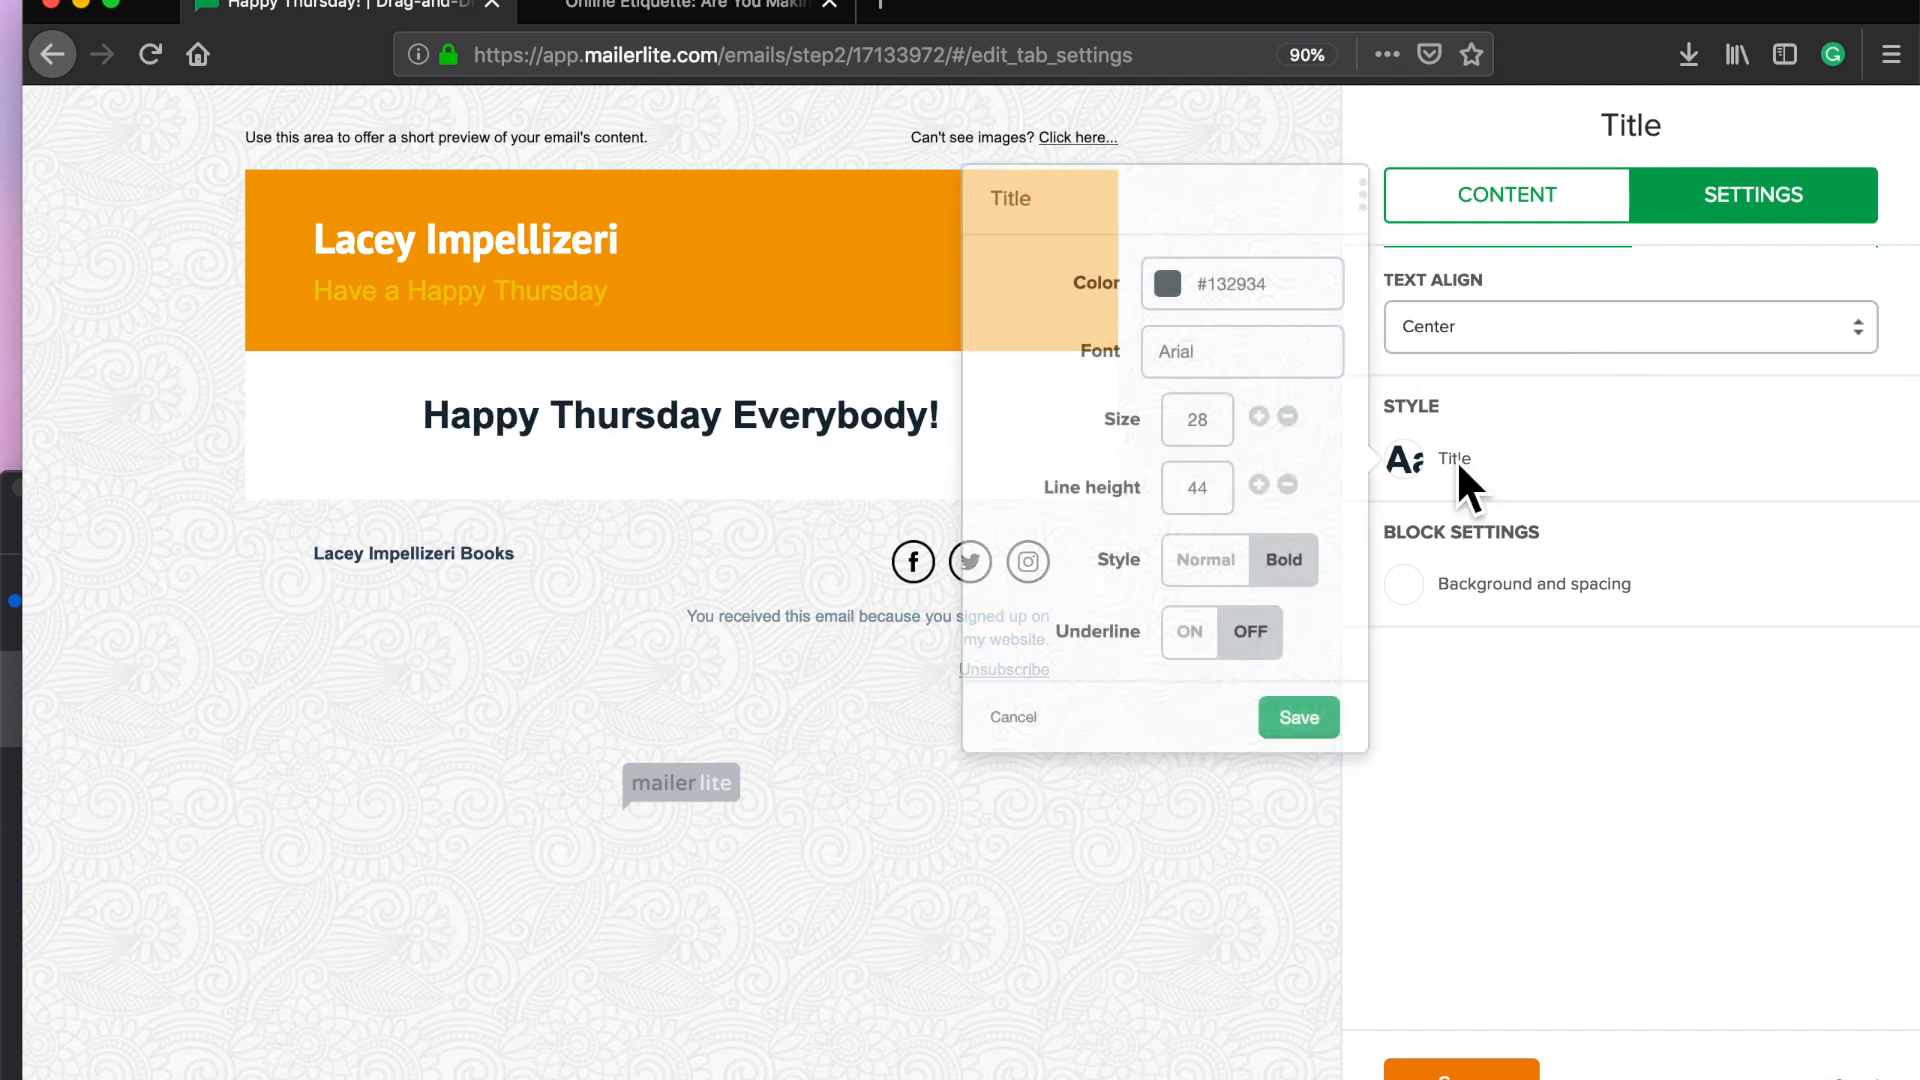
left_click(1190, 298)
left_click(1168, 388)
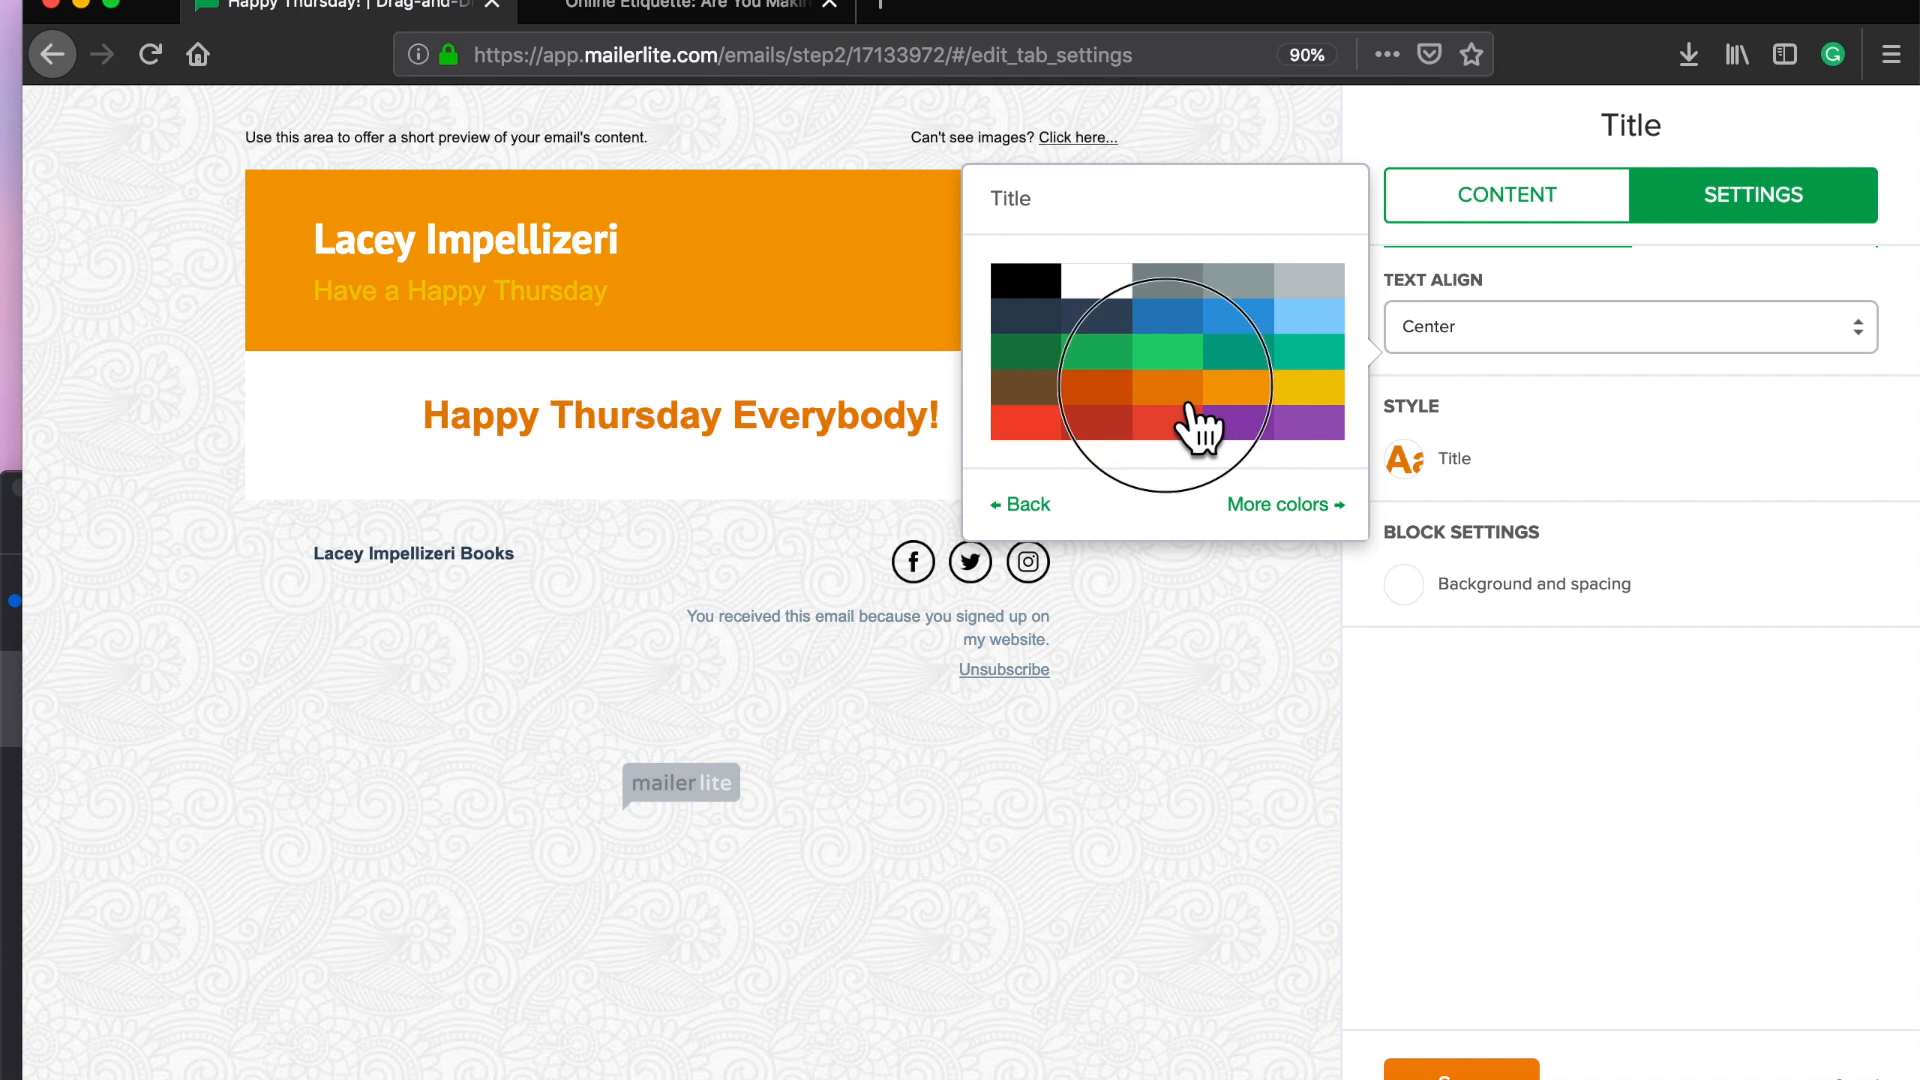
left_click(1205, 378)
scroll(1130, 470, "down", 3)
left_click(1105, 415)
left_click(1303, 720)
left_click(1460, 1068)
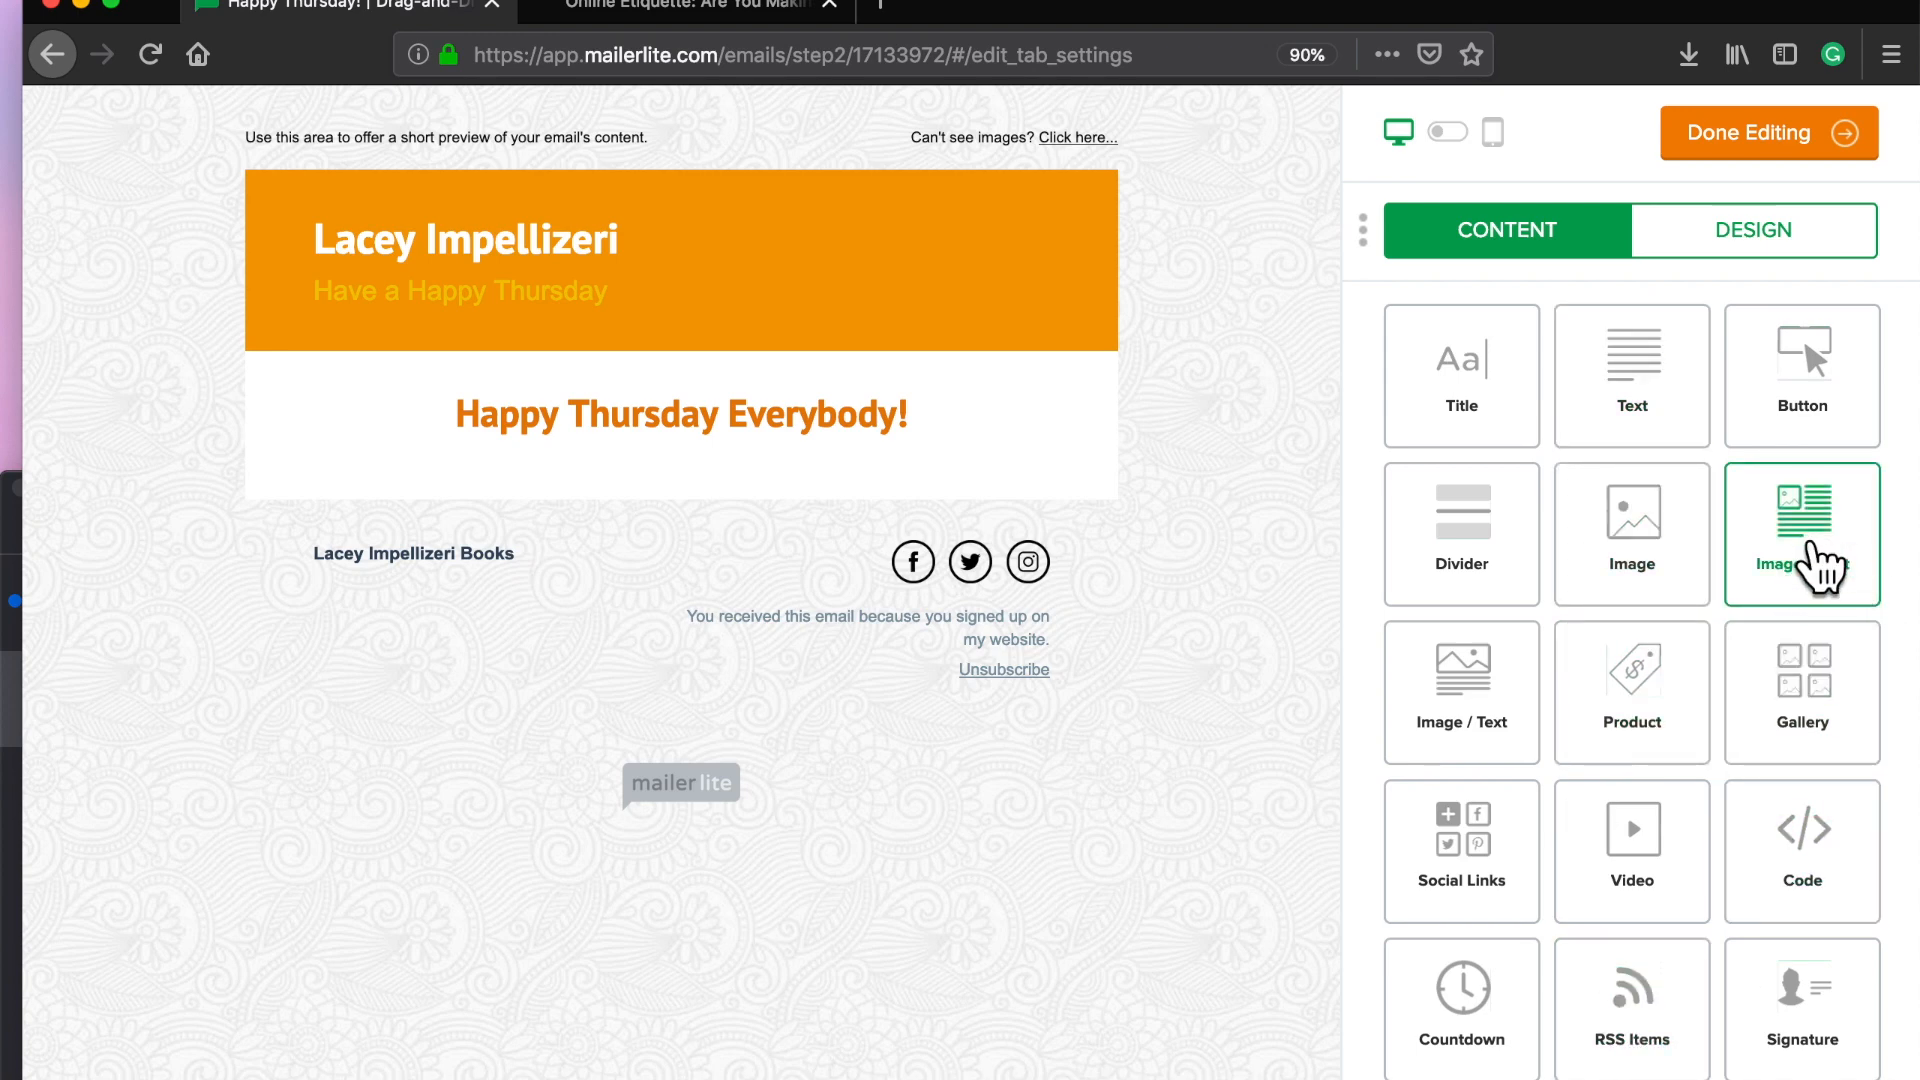
Step: Place an Image + Text block below the heading and begin typing its subtitle
left_click_drag(1810, 545, 767, 549)
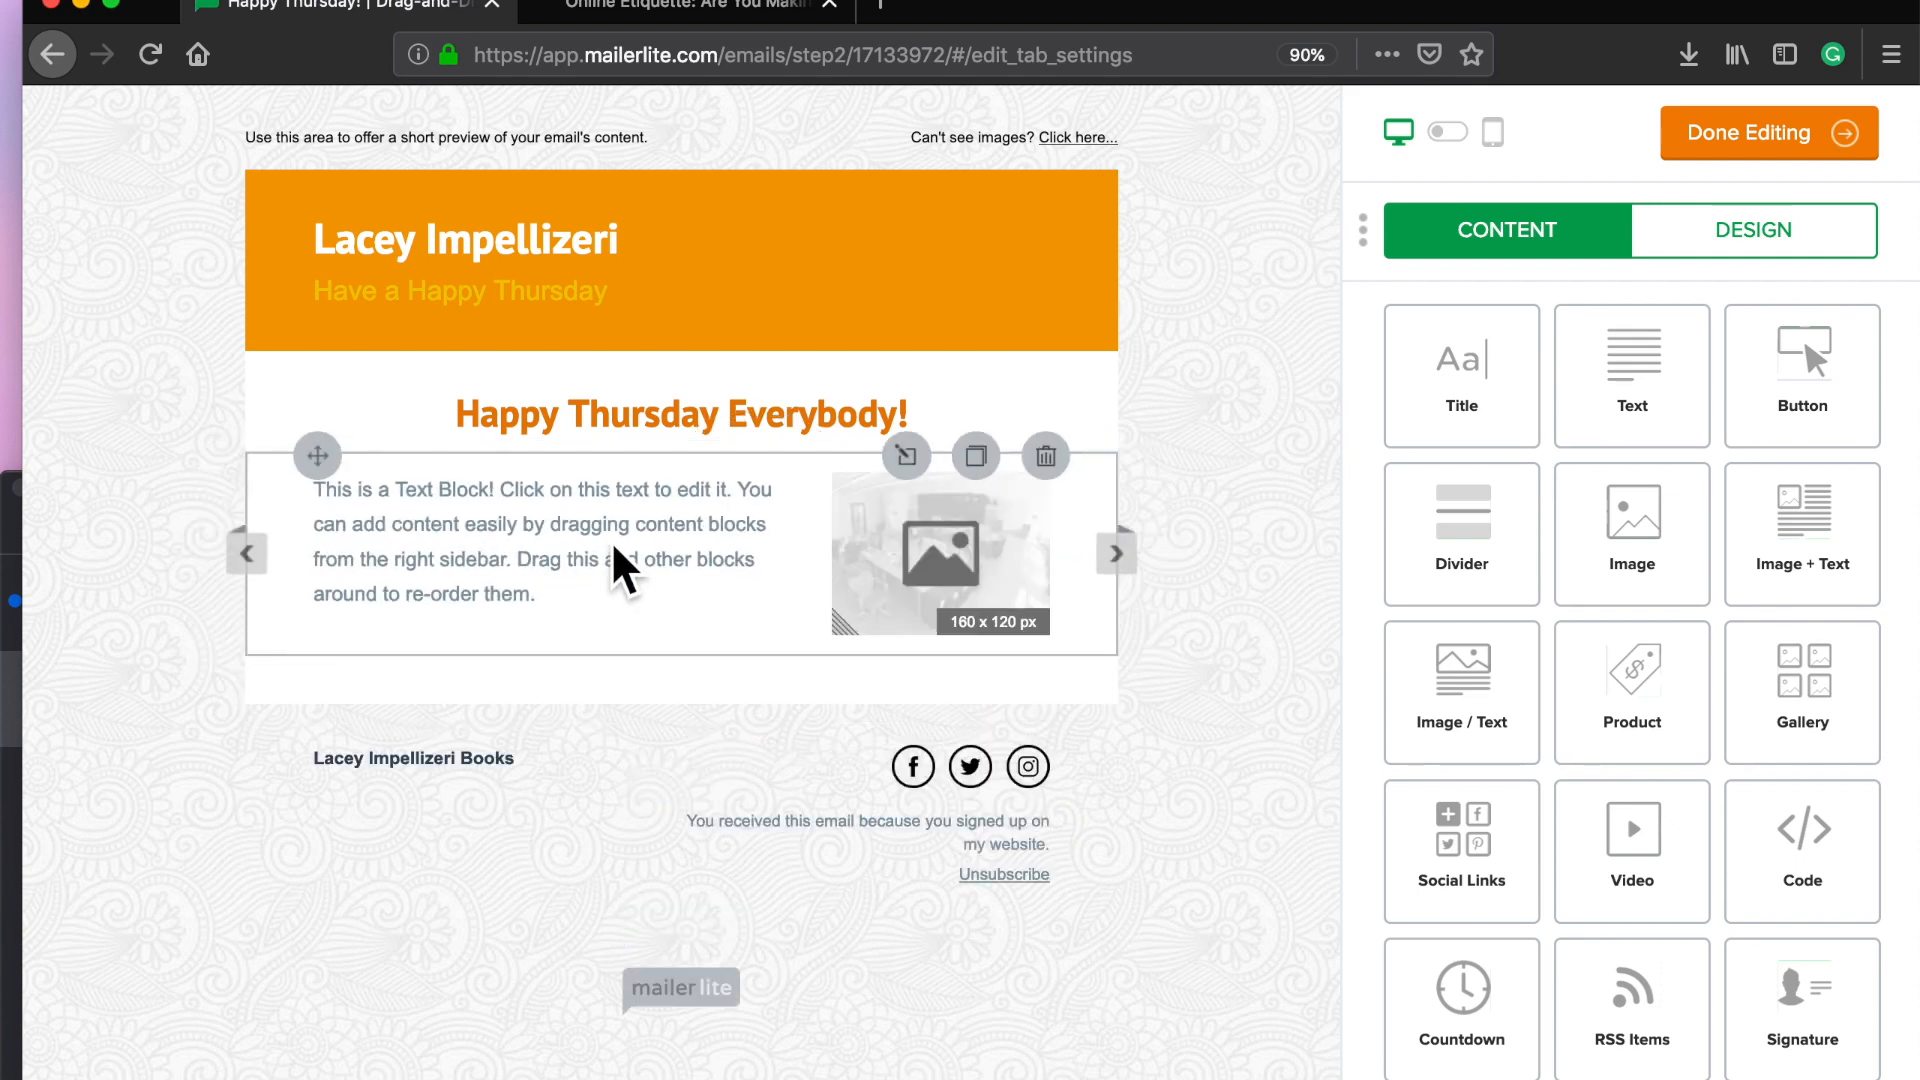
left_click(613, 547)
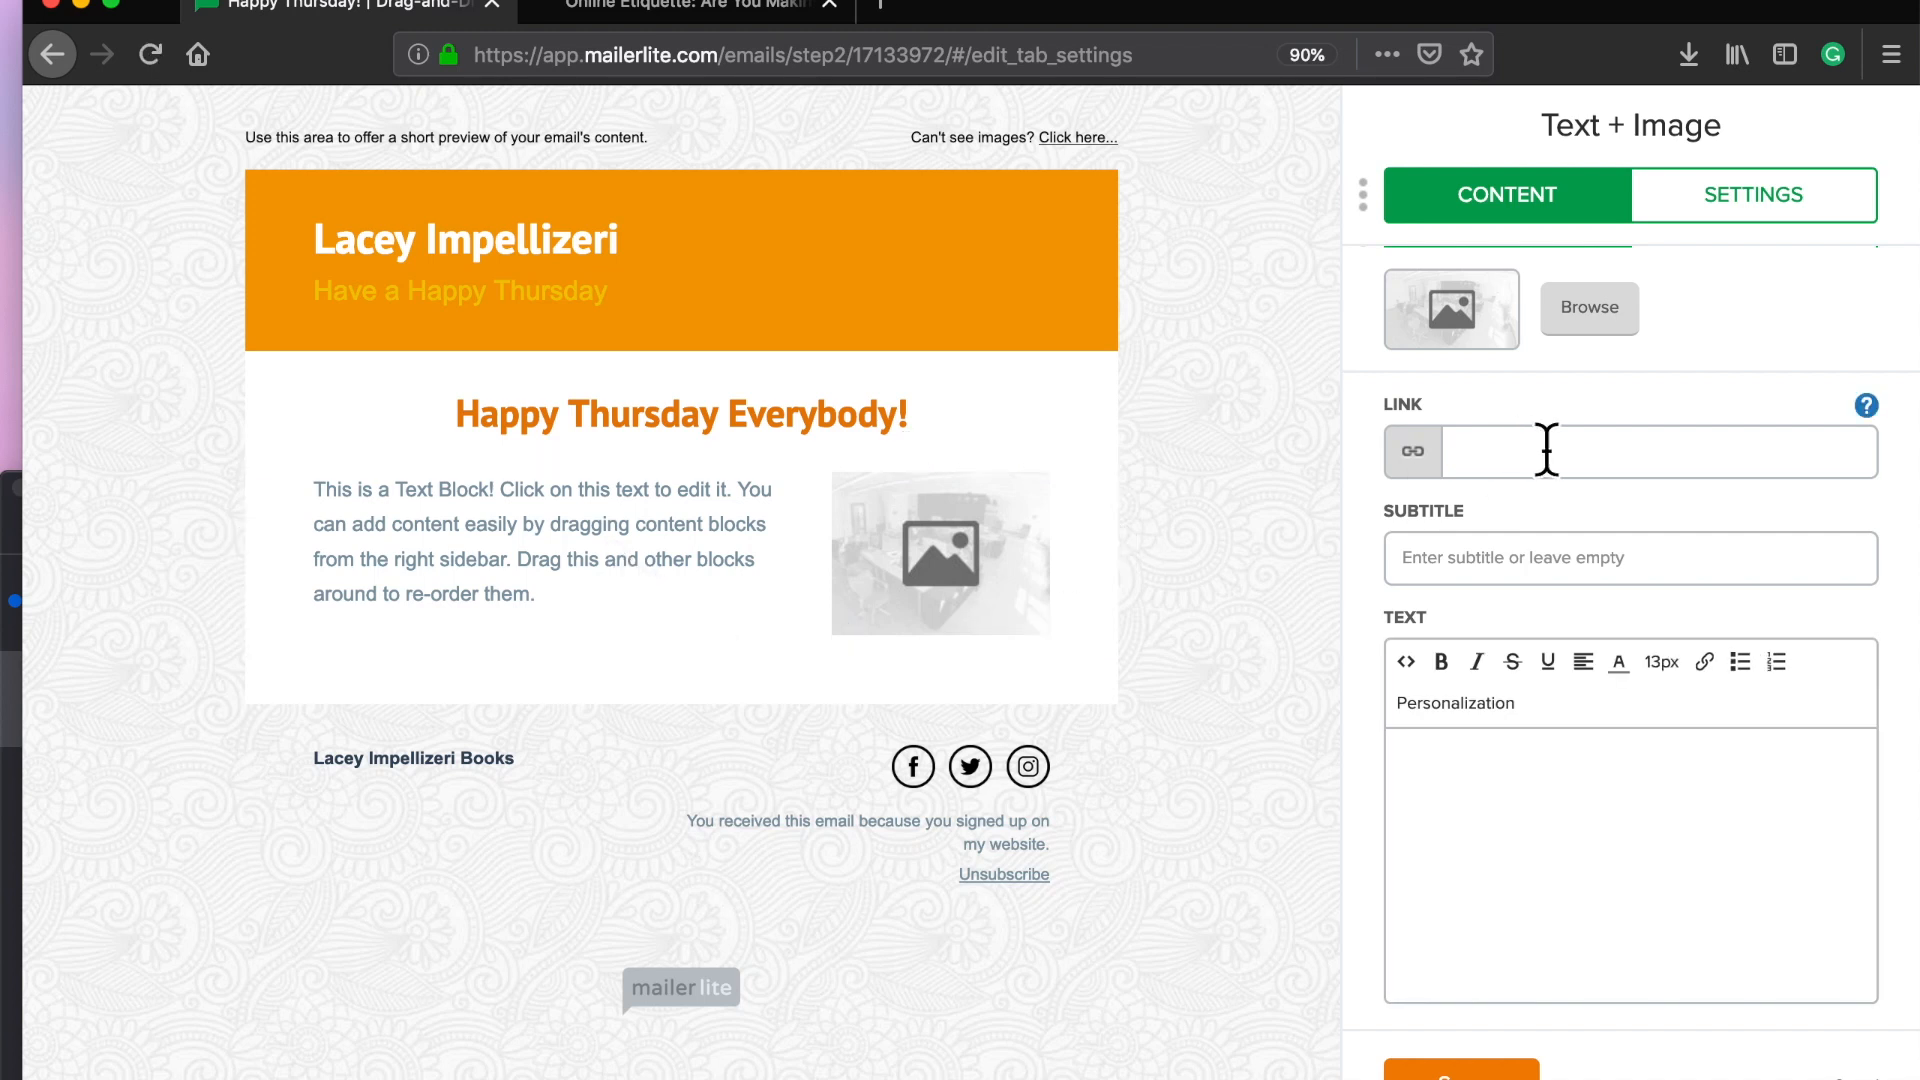
left_click(1514, 580)
type("Online Etiquette")
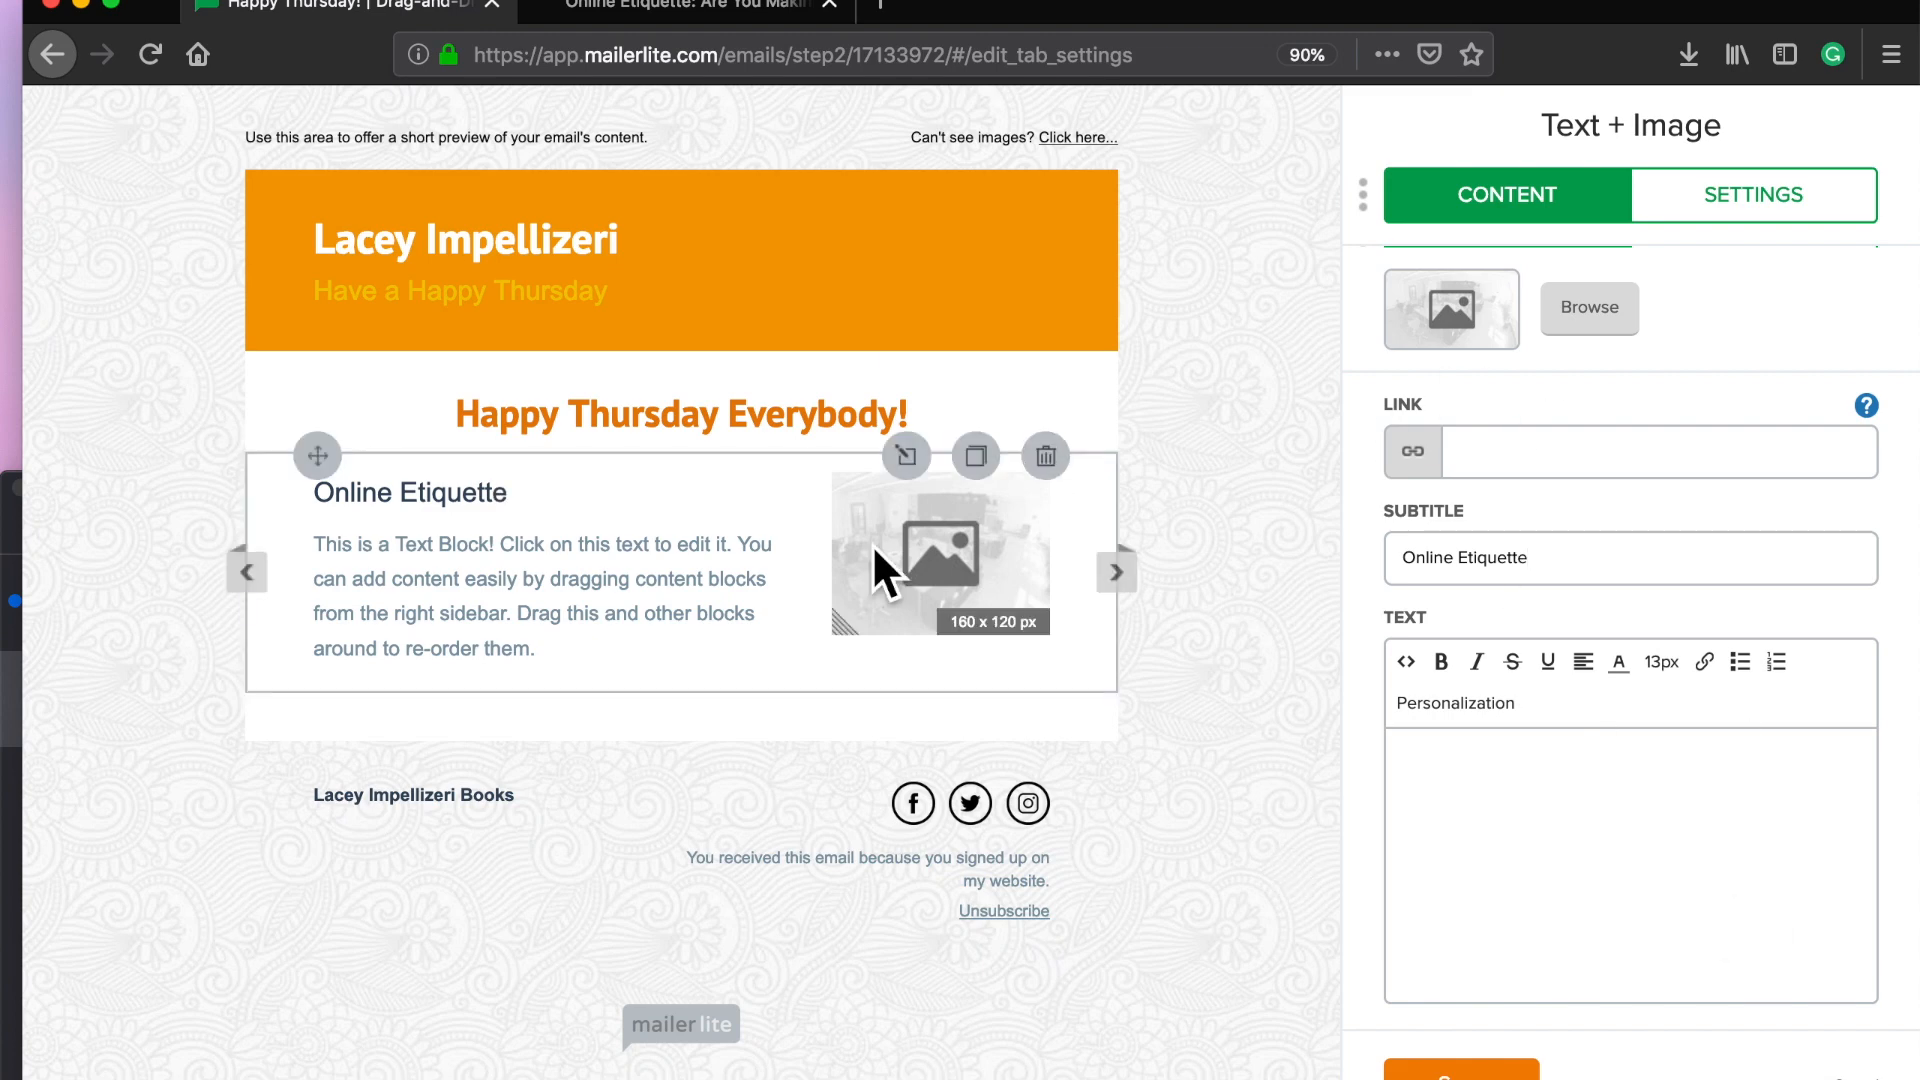
Step: Copy the Online Etiquette post's web address and paste it into the block's LINK field
left_click(612, 8)
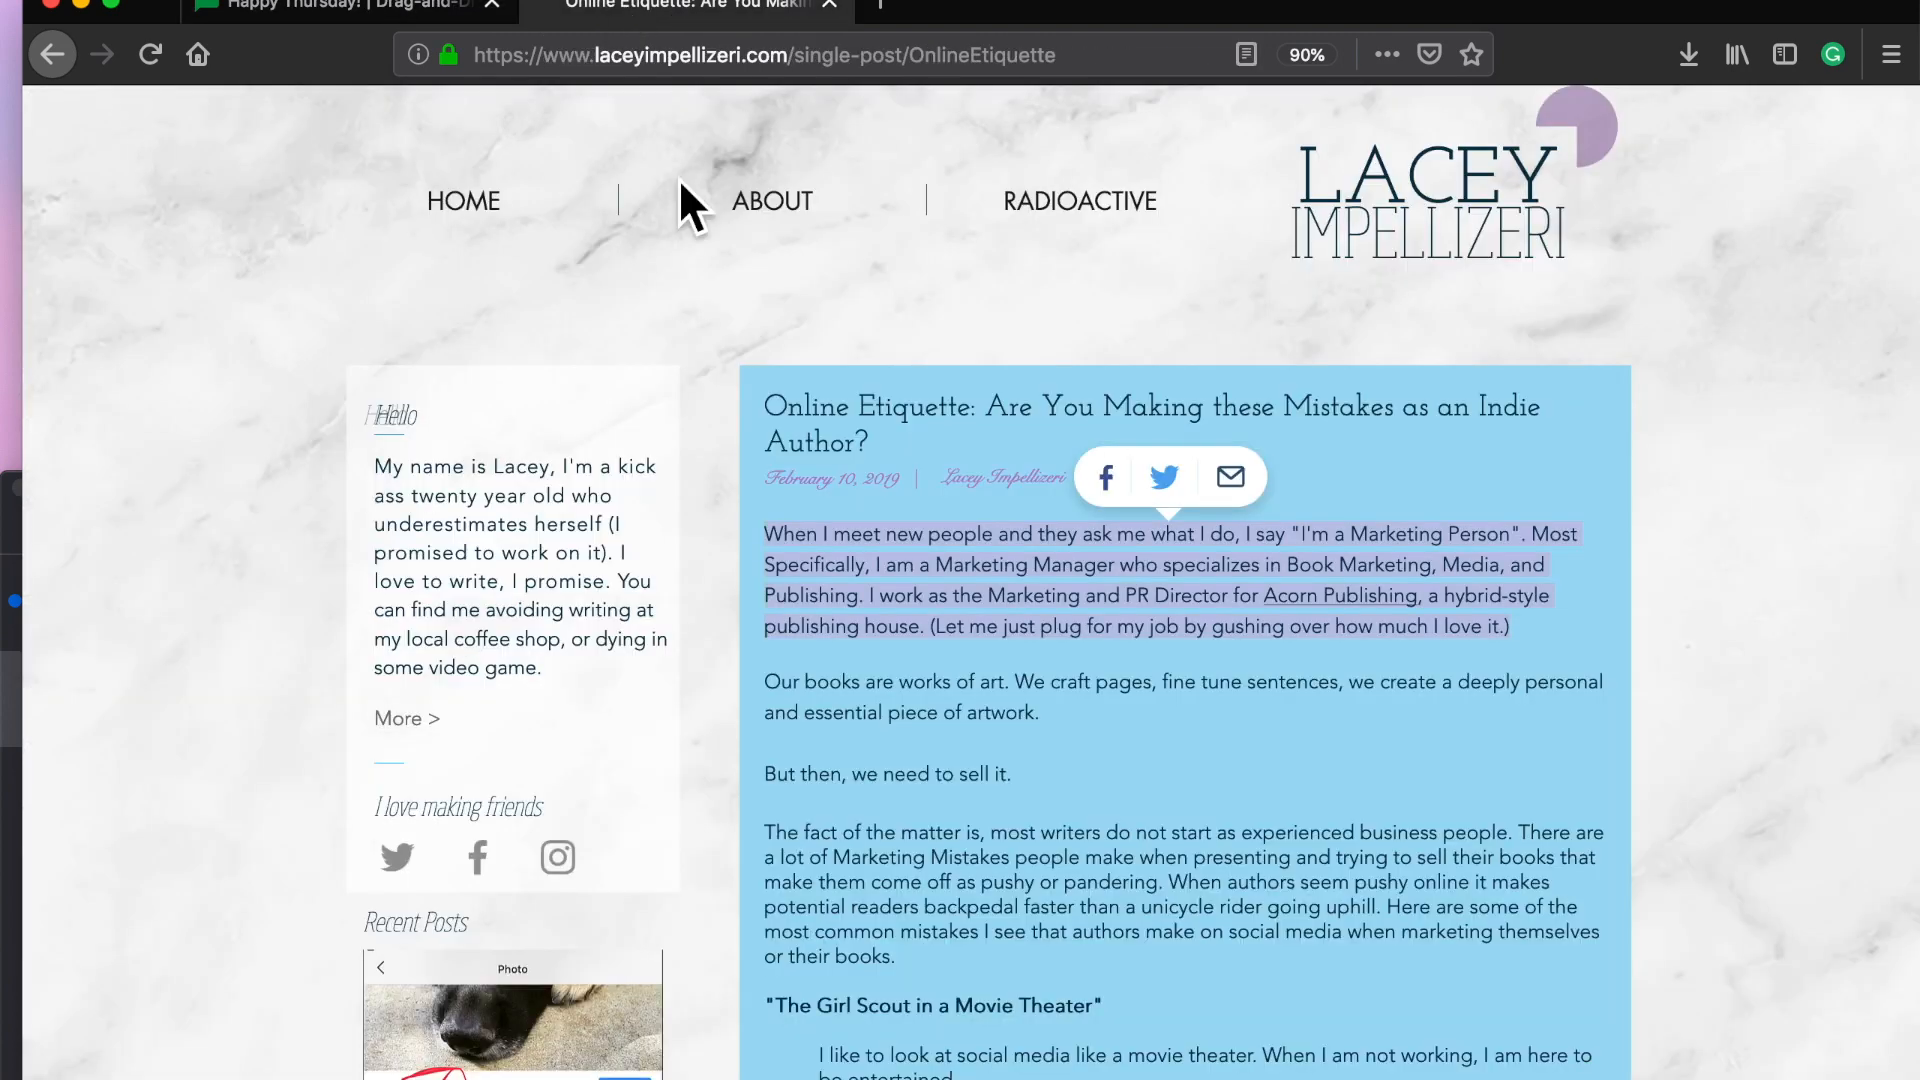
scroll(1034, 976, "down", 5)
scroll(1034, 976, "up", 5)
scroll(1034, 976, "down", 1)
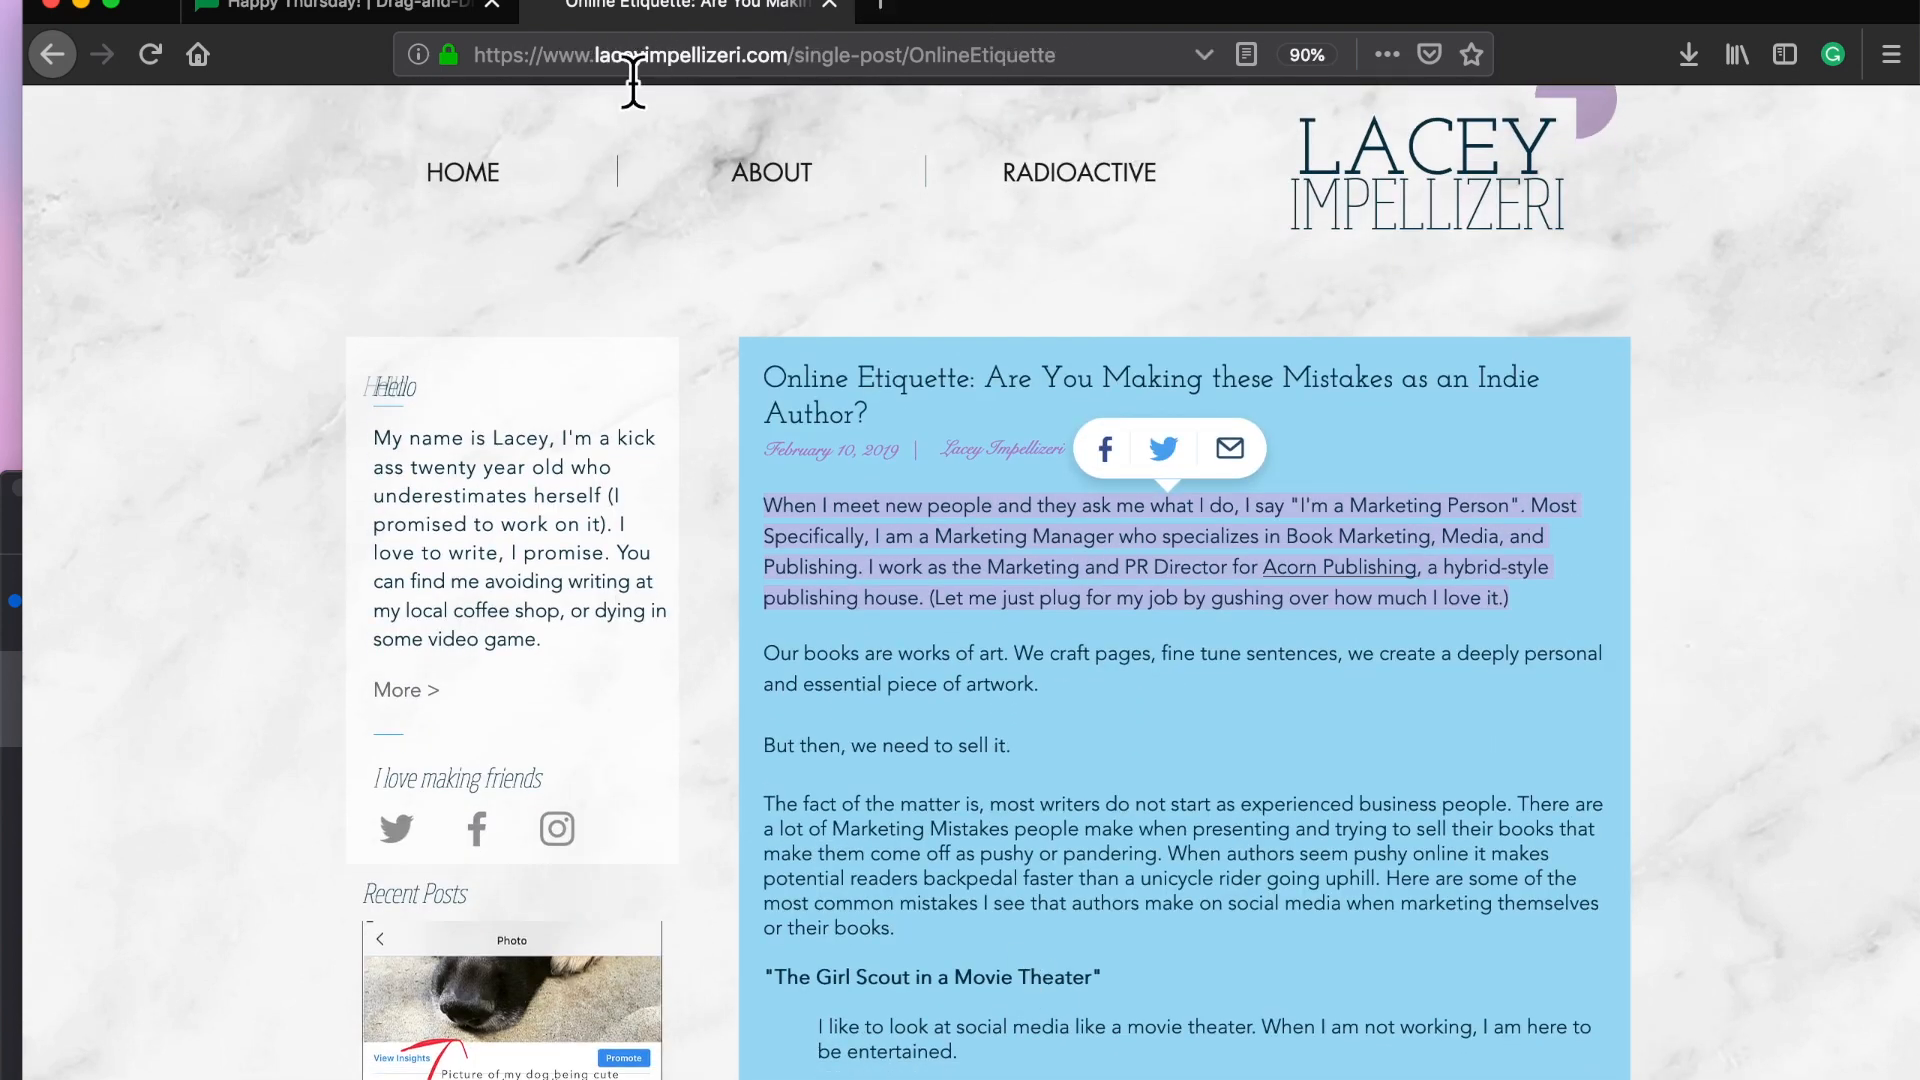
left_click(1072, 68)
right_click(1062, 65)
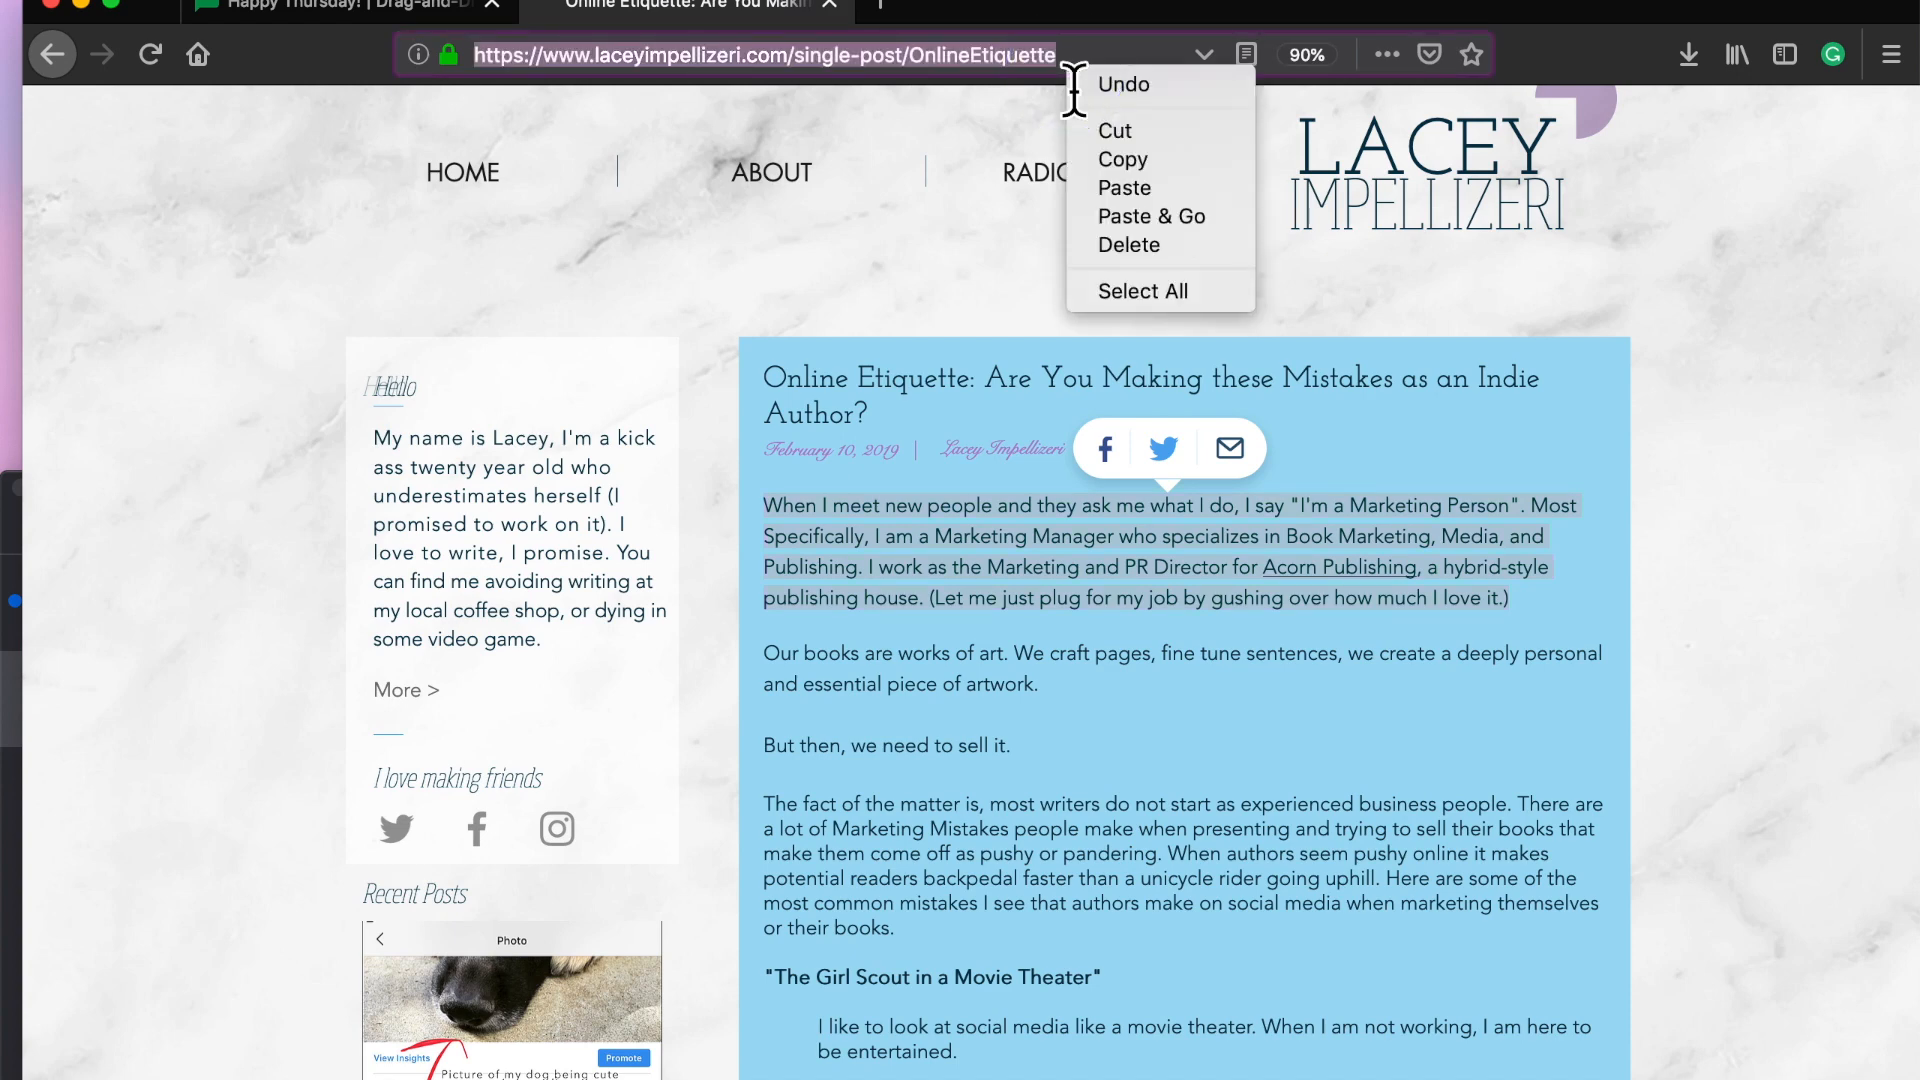
left_click(1100, 150)
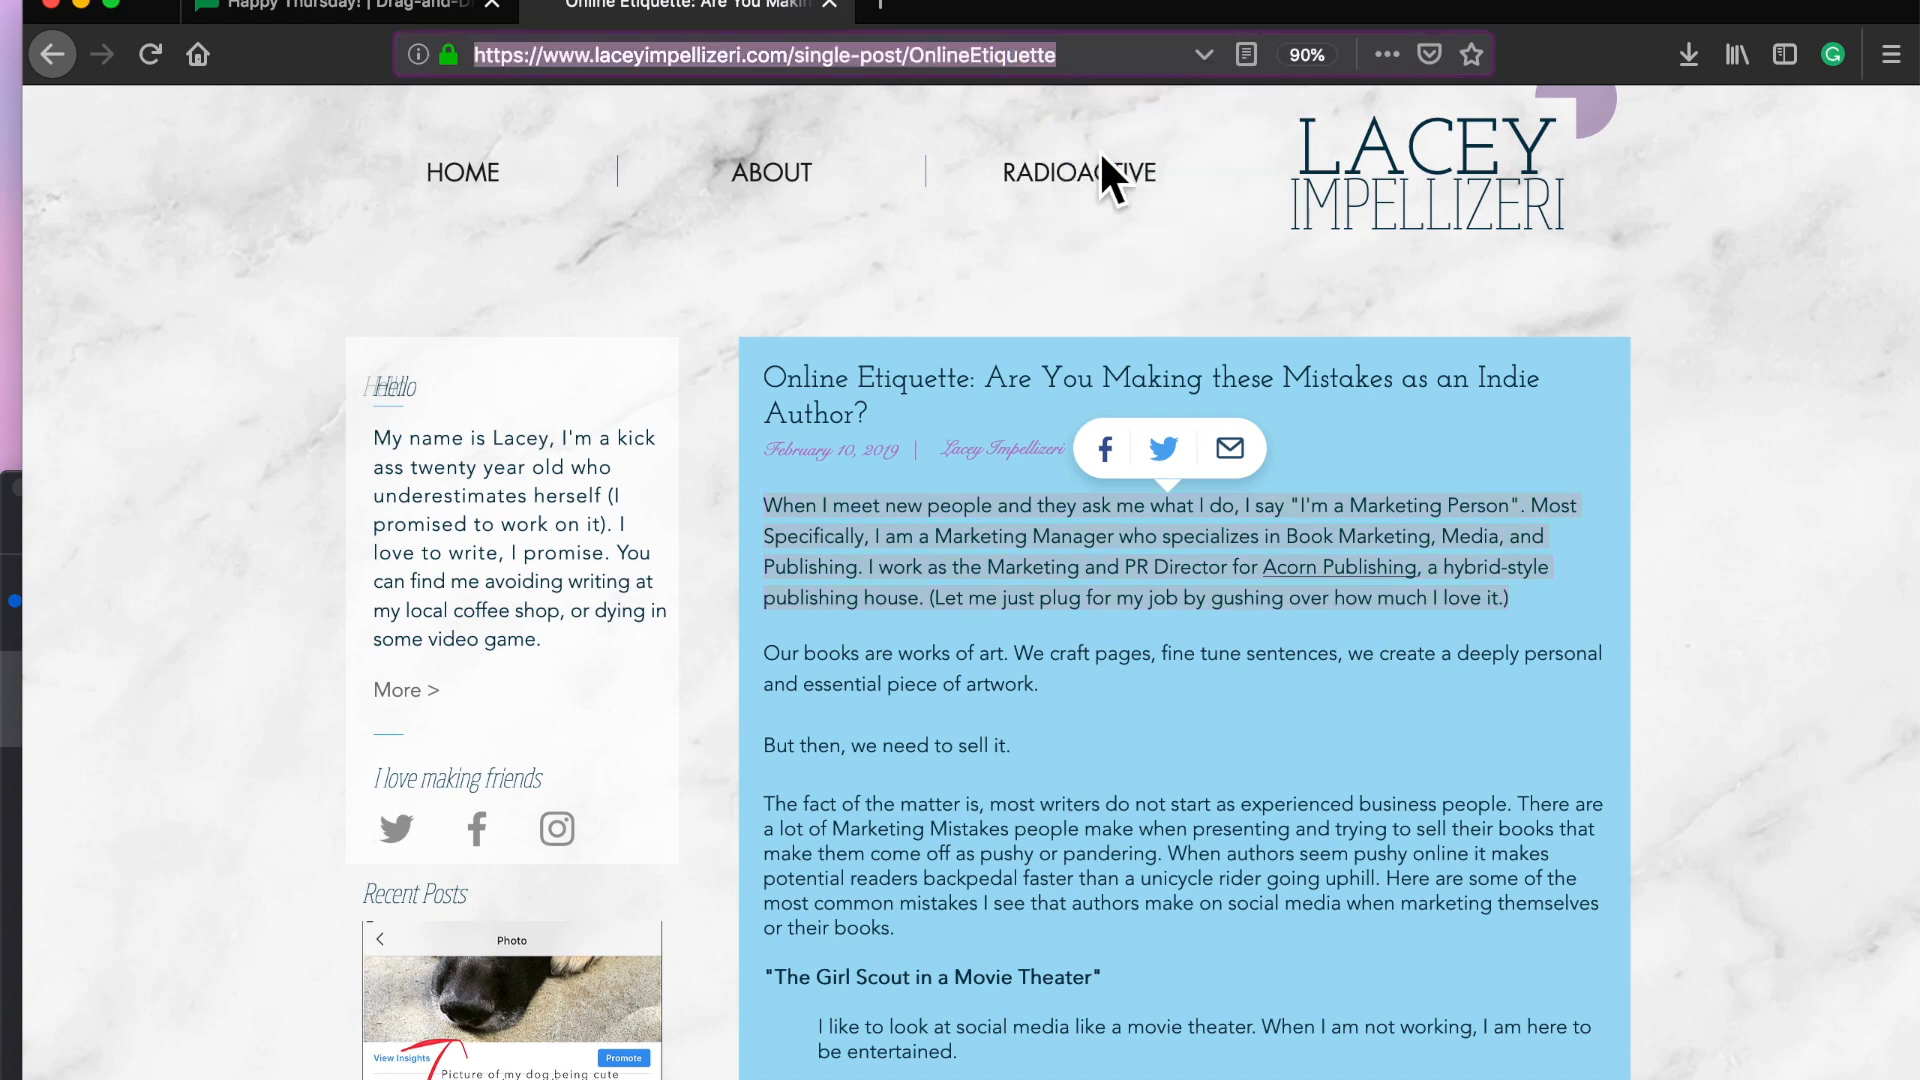
left_click(420, 10)
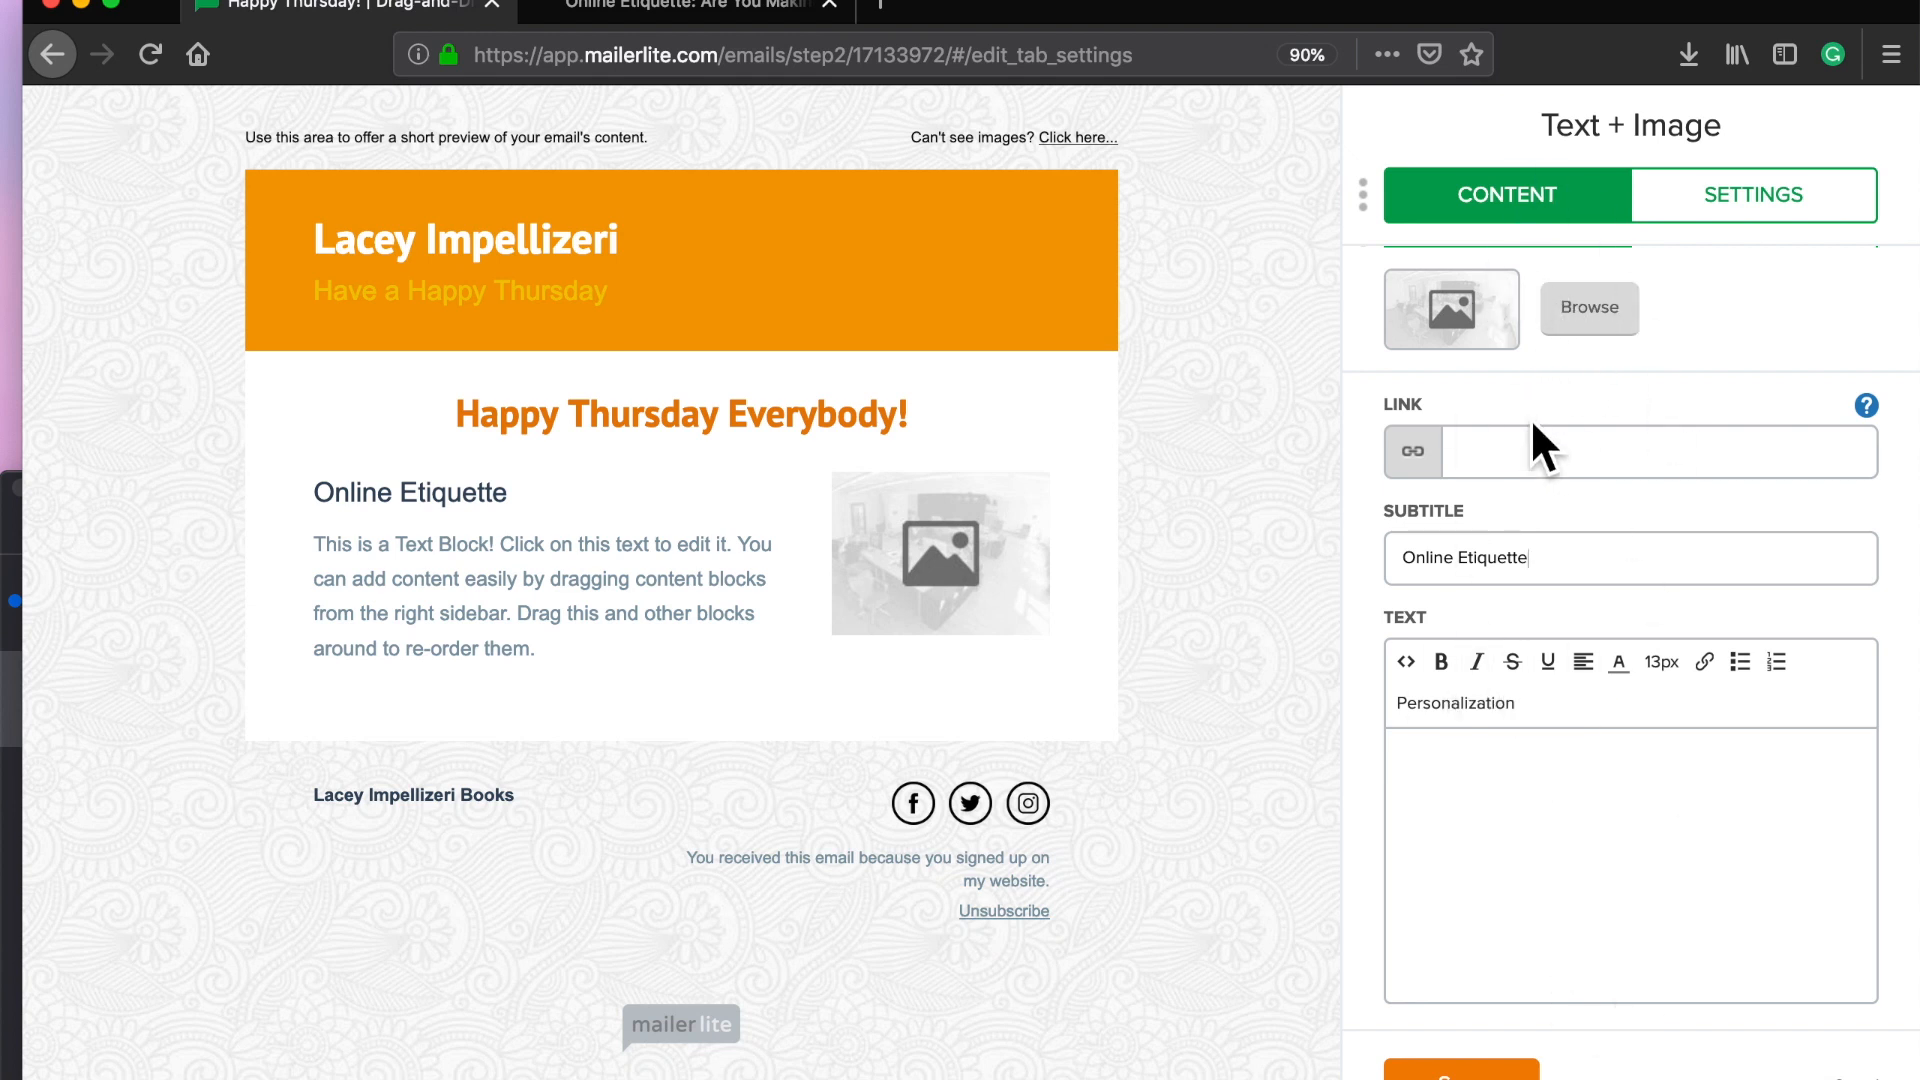
right_click(1533, 450)
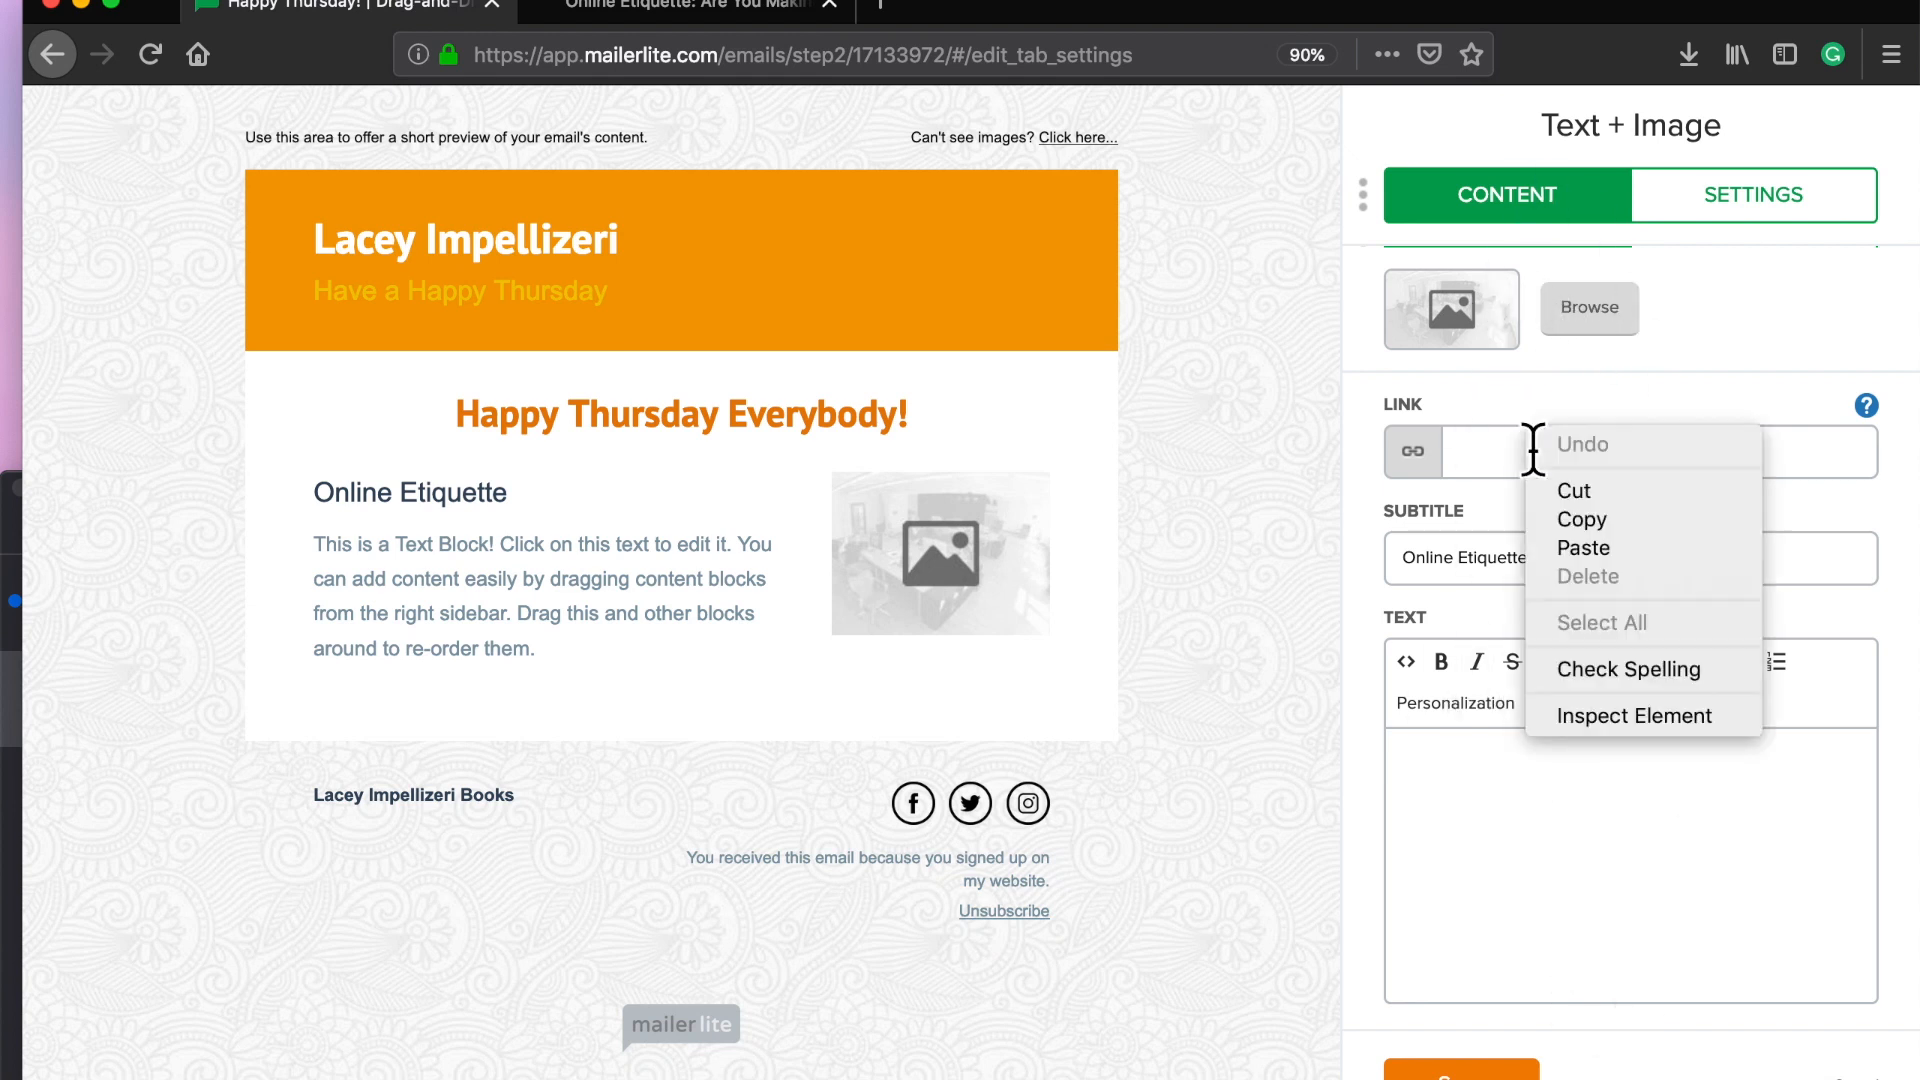
left_click(1569, 548)
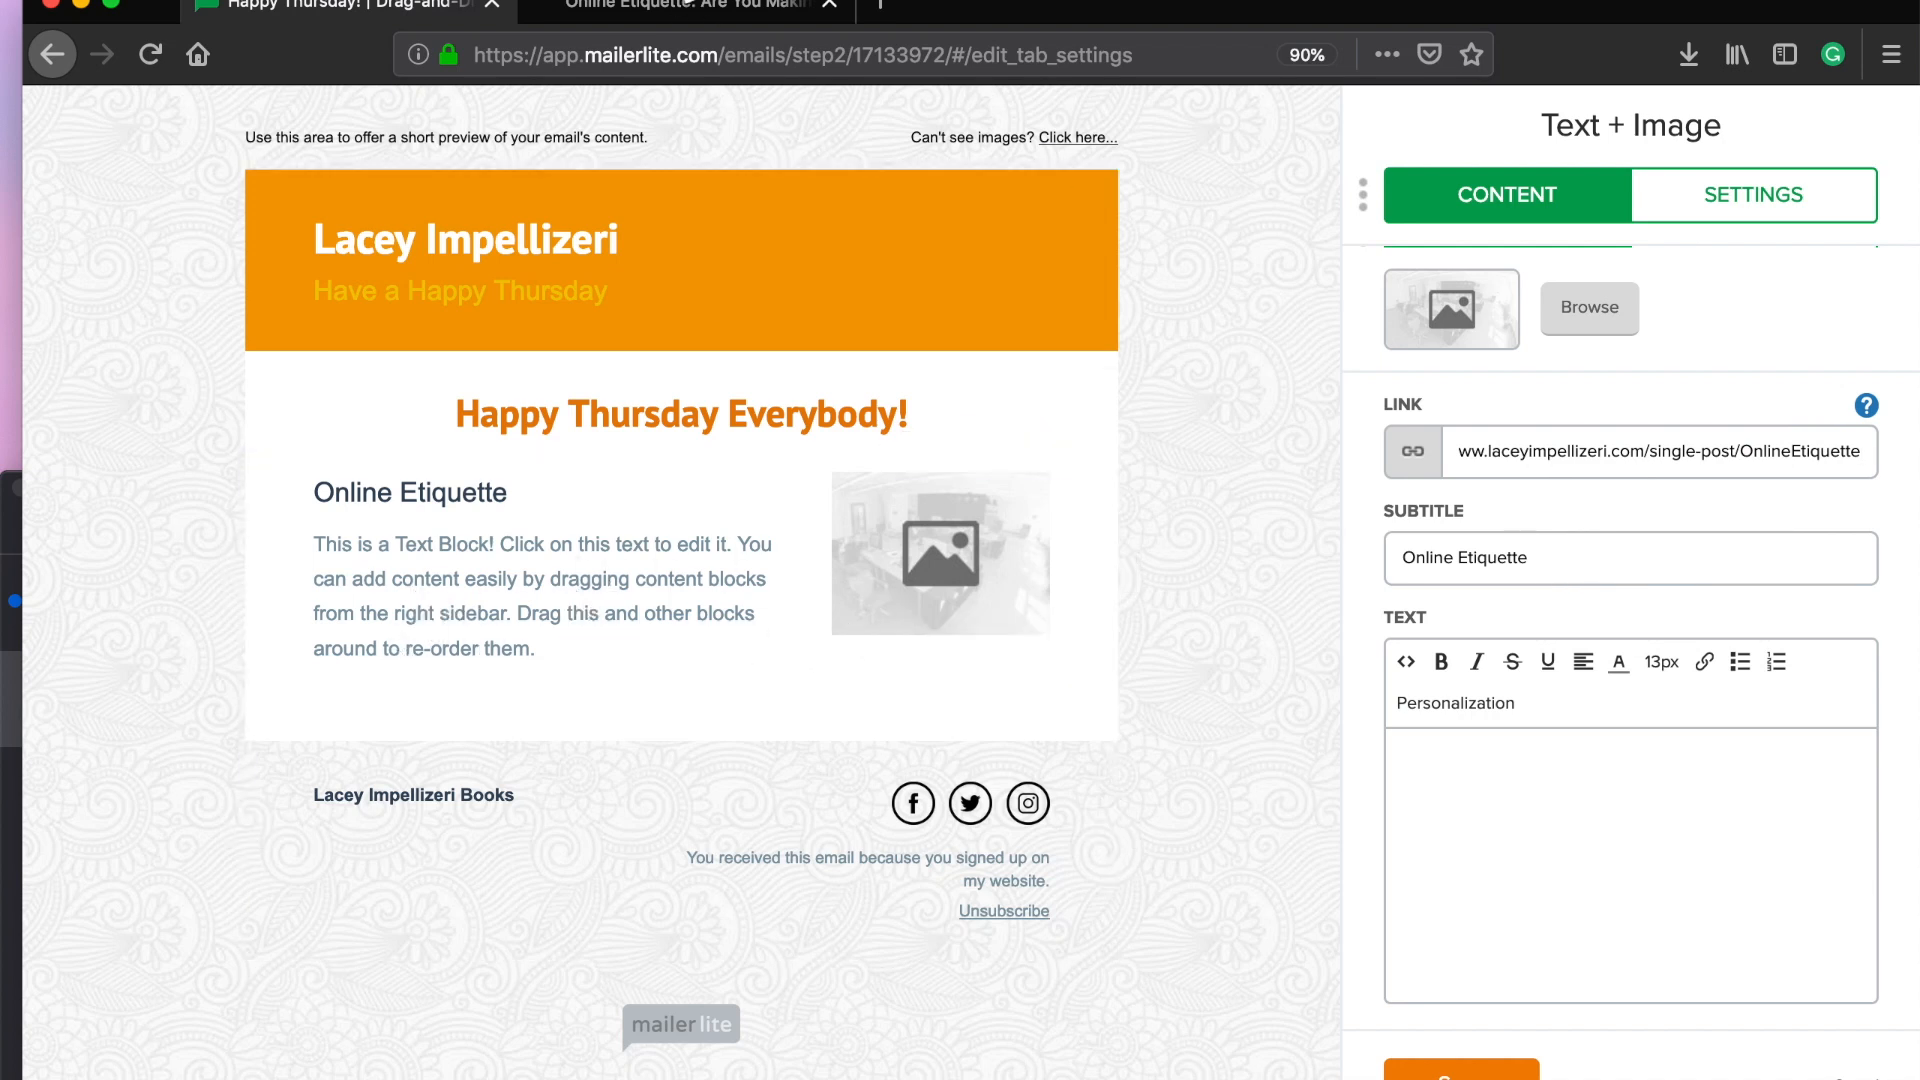
left_click(686, 10)
Step: Paste the blog post's first paragraph into the block's TEXT box
scroll(893, 822, "down", 5)
scroll(894, 810, "up", 5)
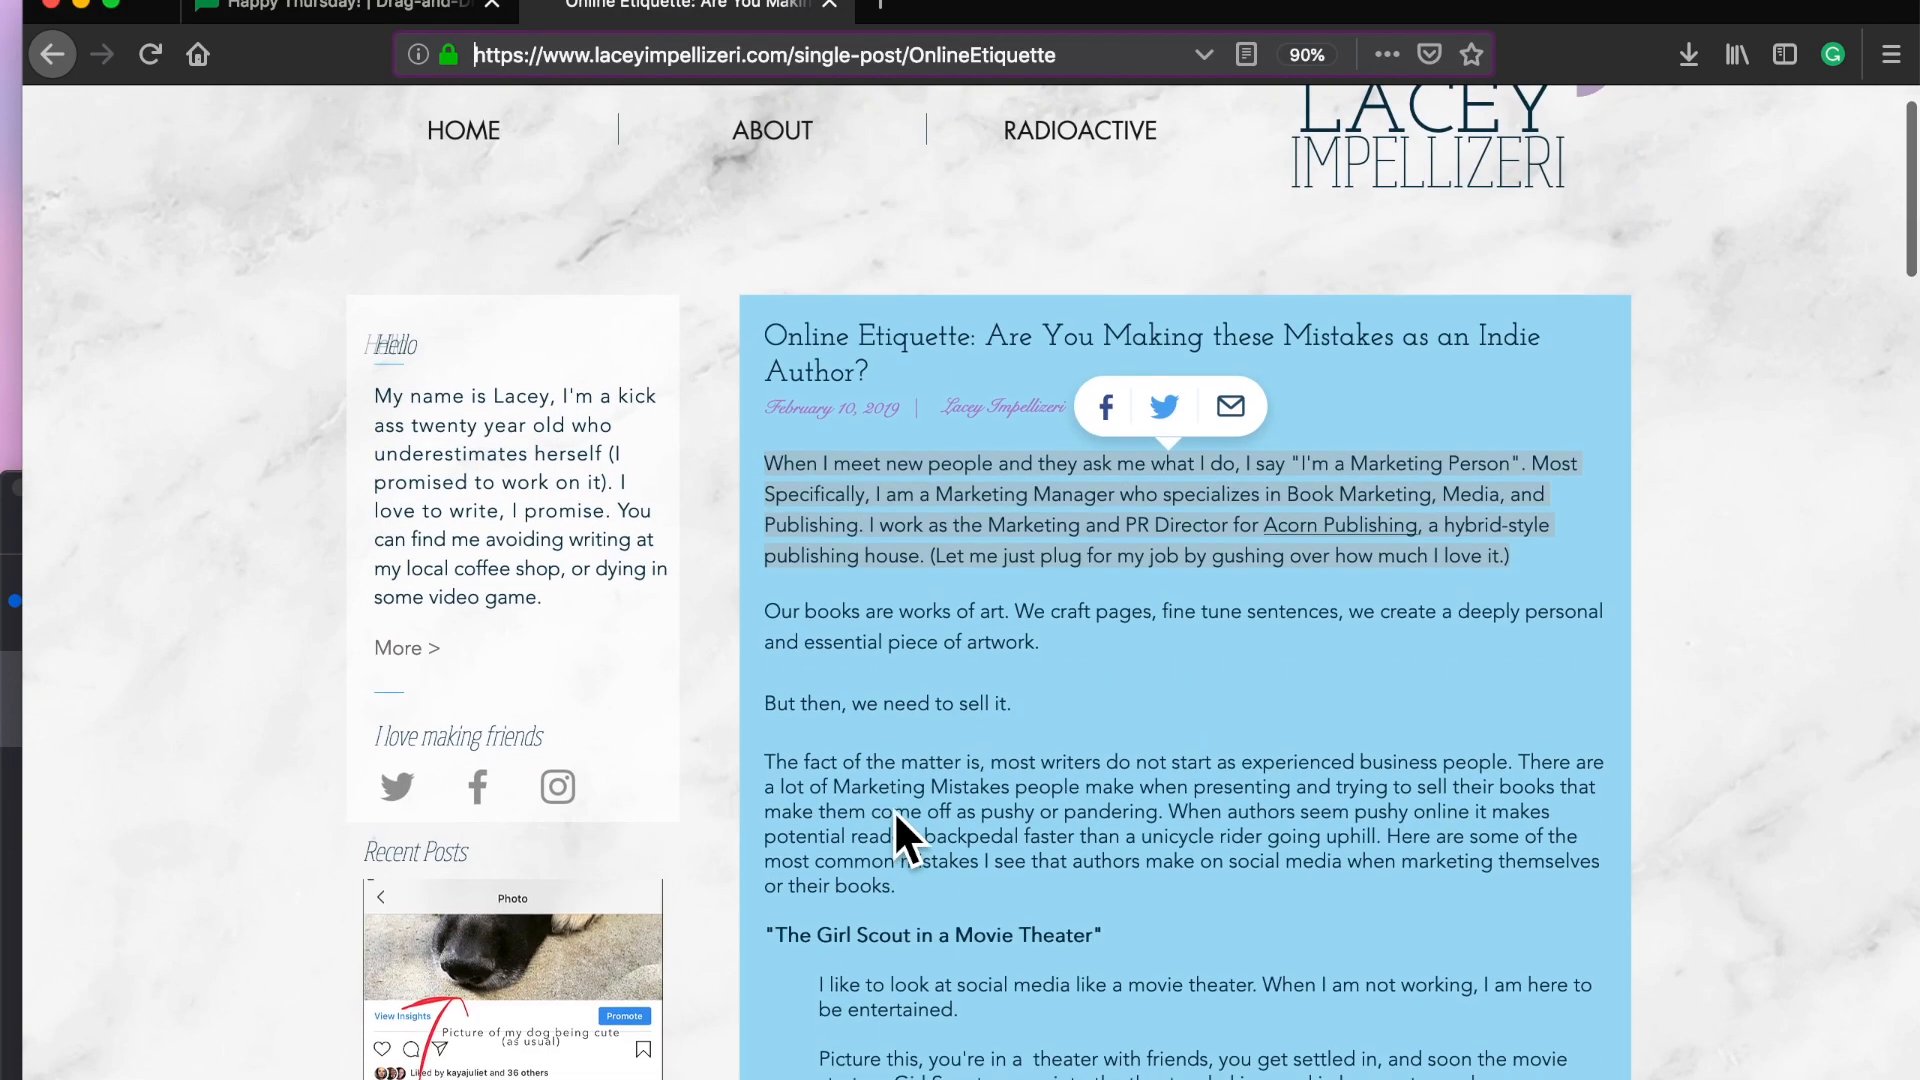
left_click_drag(1534, 568, 776, 489)
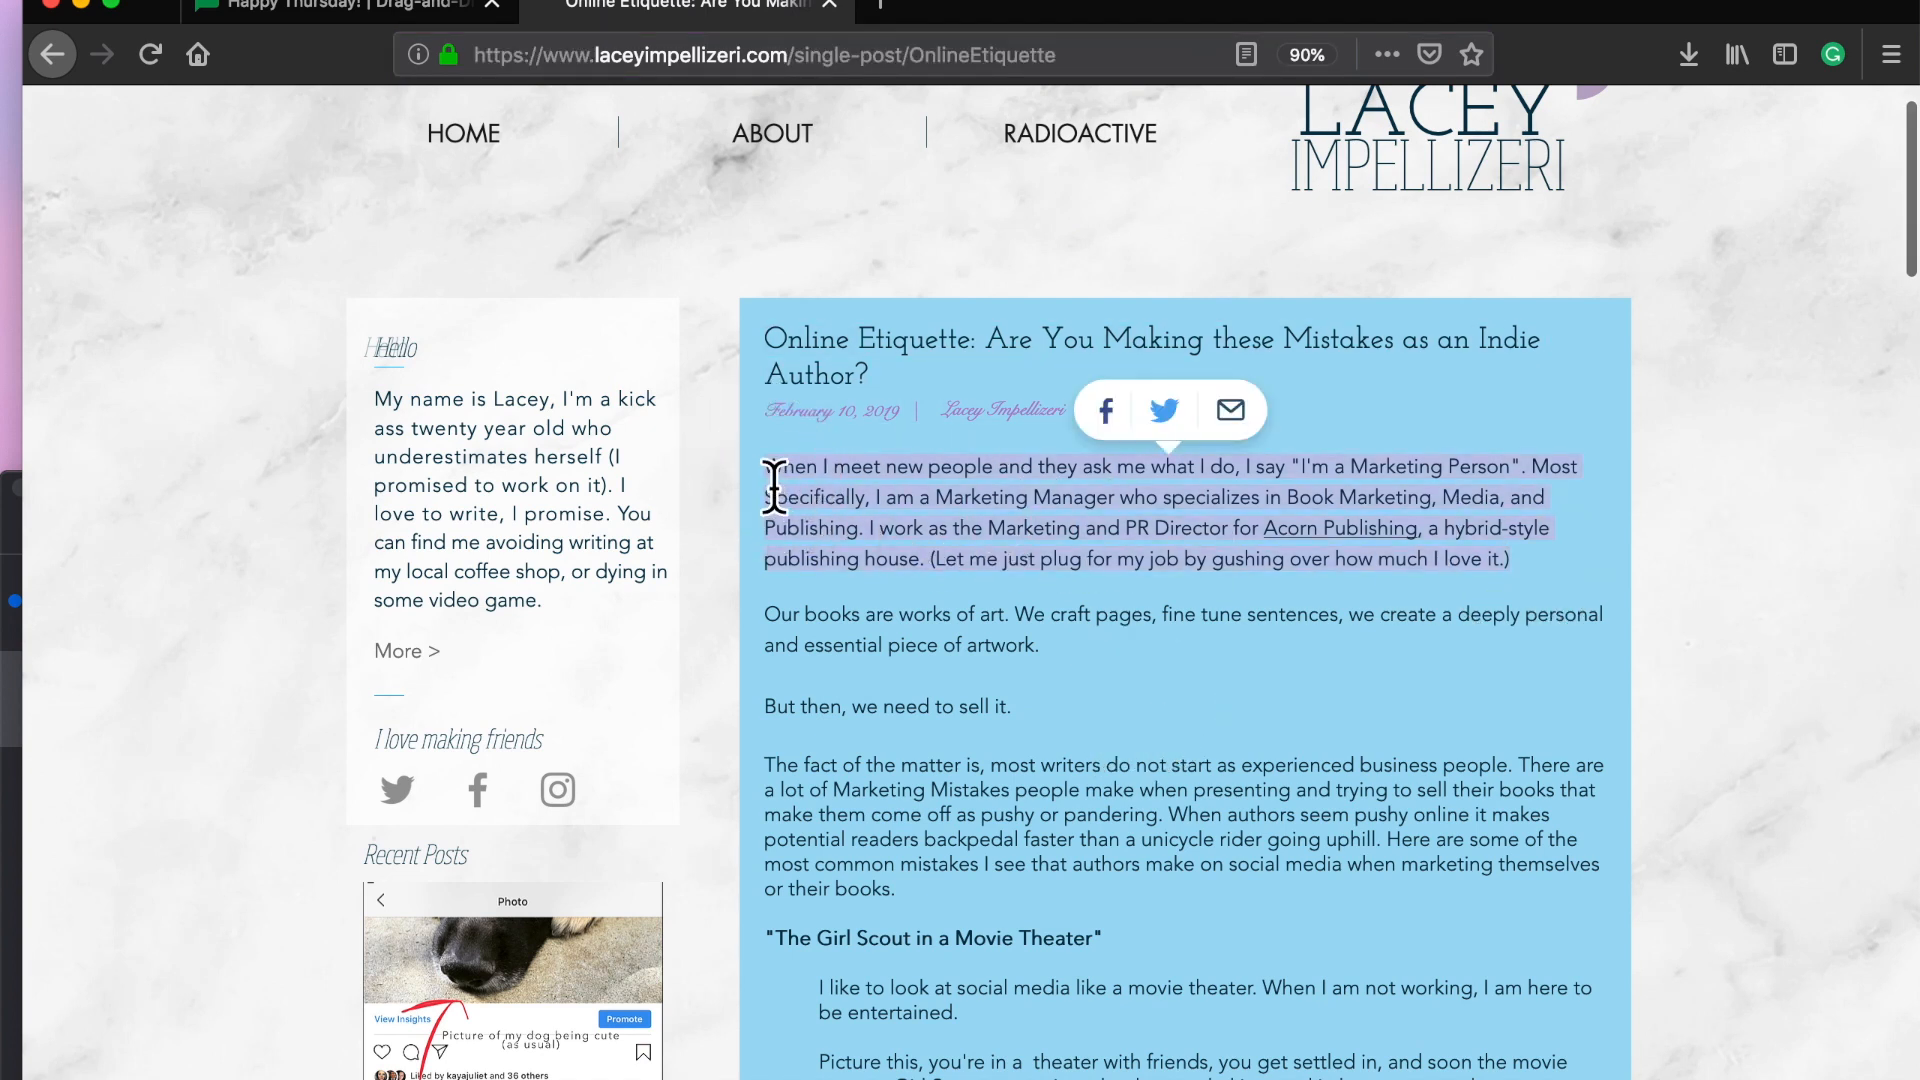
left_click(370, 8)
left_click(1583, 800)
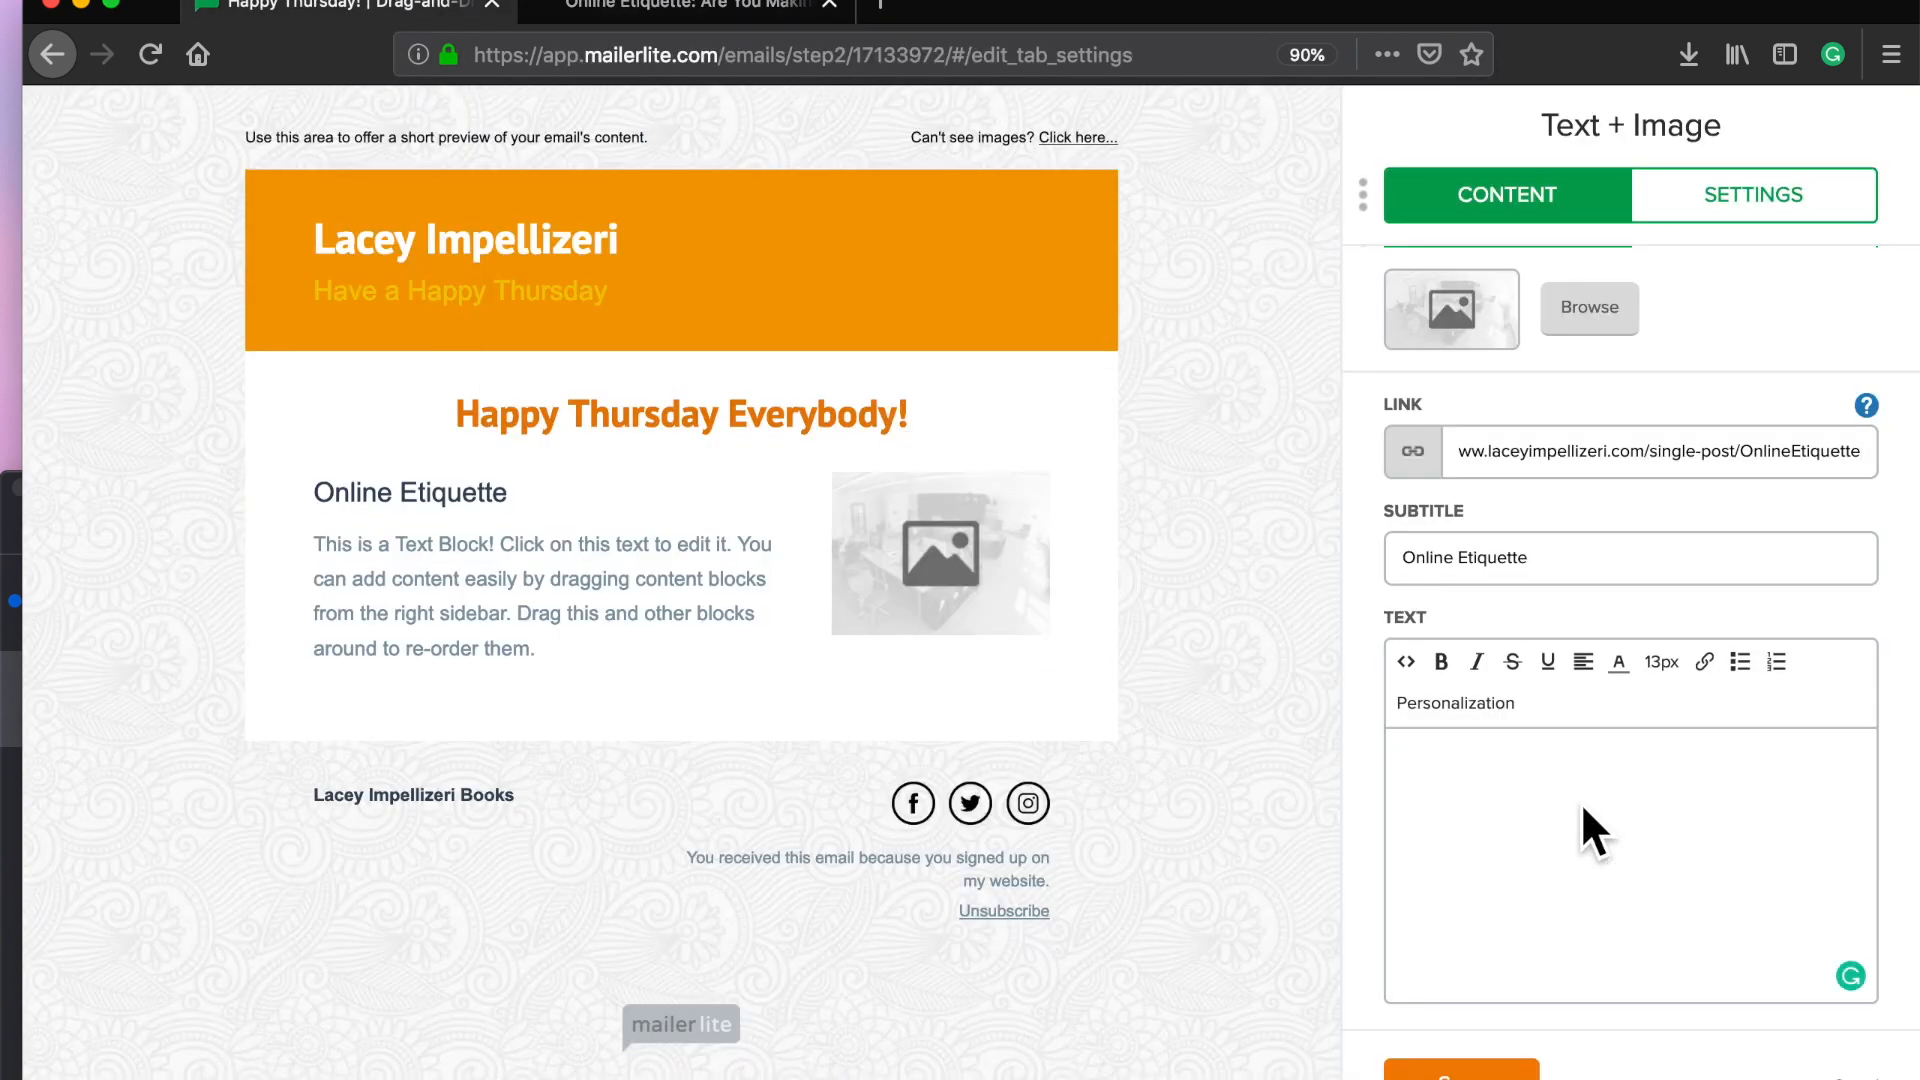
right_click(1583, 805)
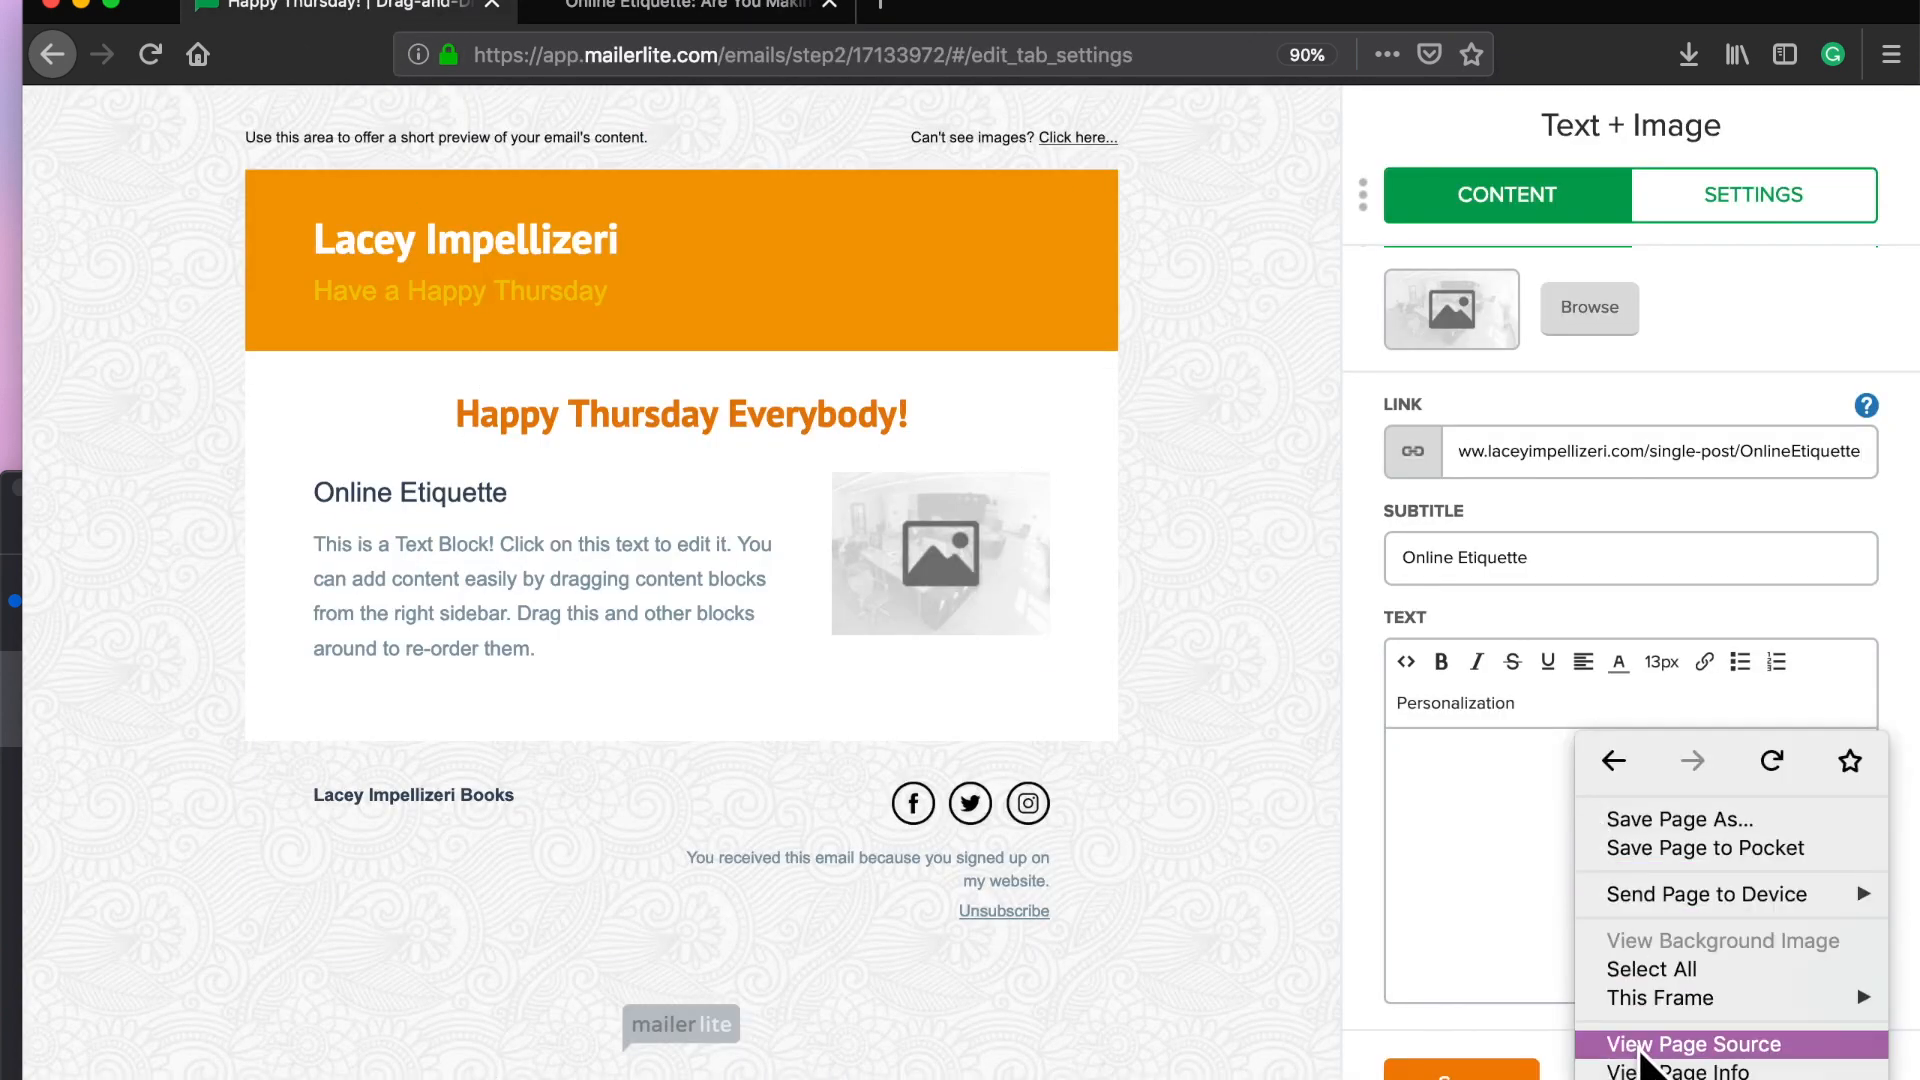
left_click(1486, 862)
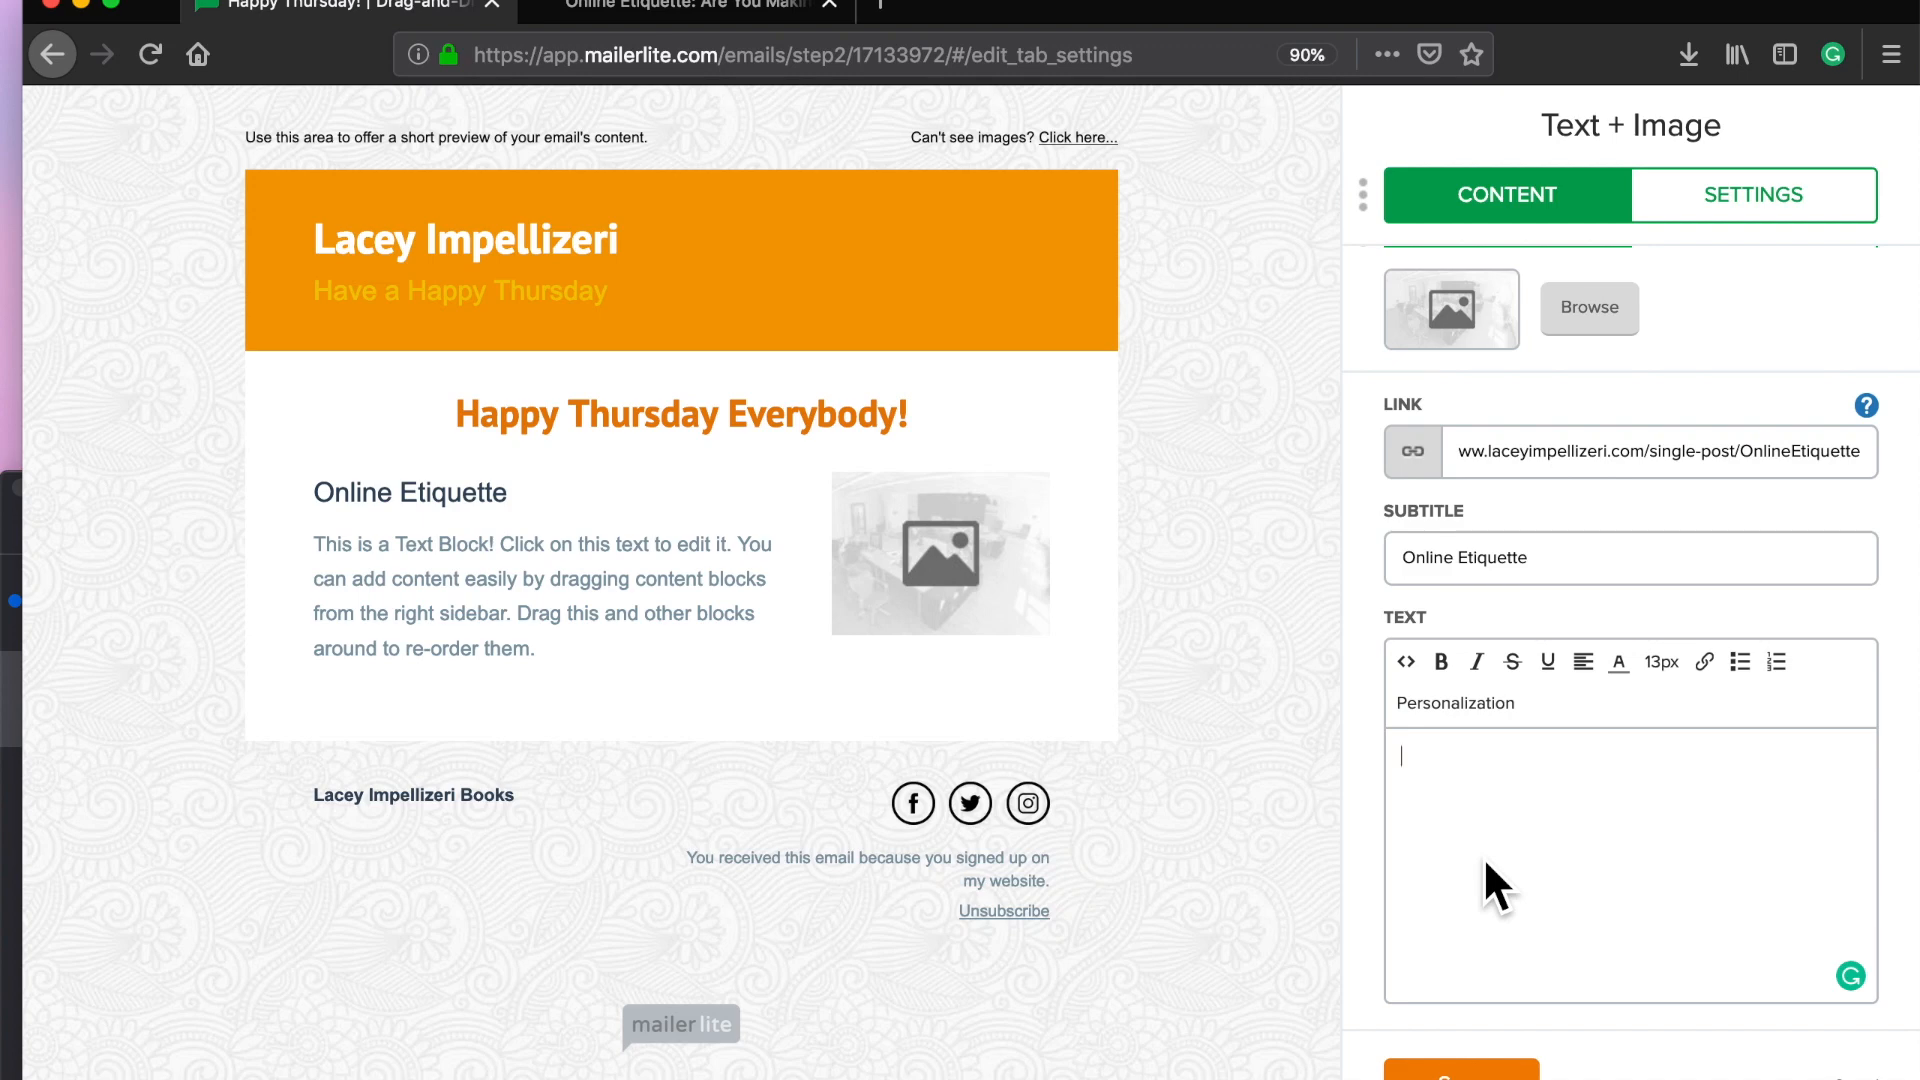
key("super+v")
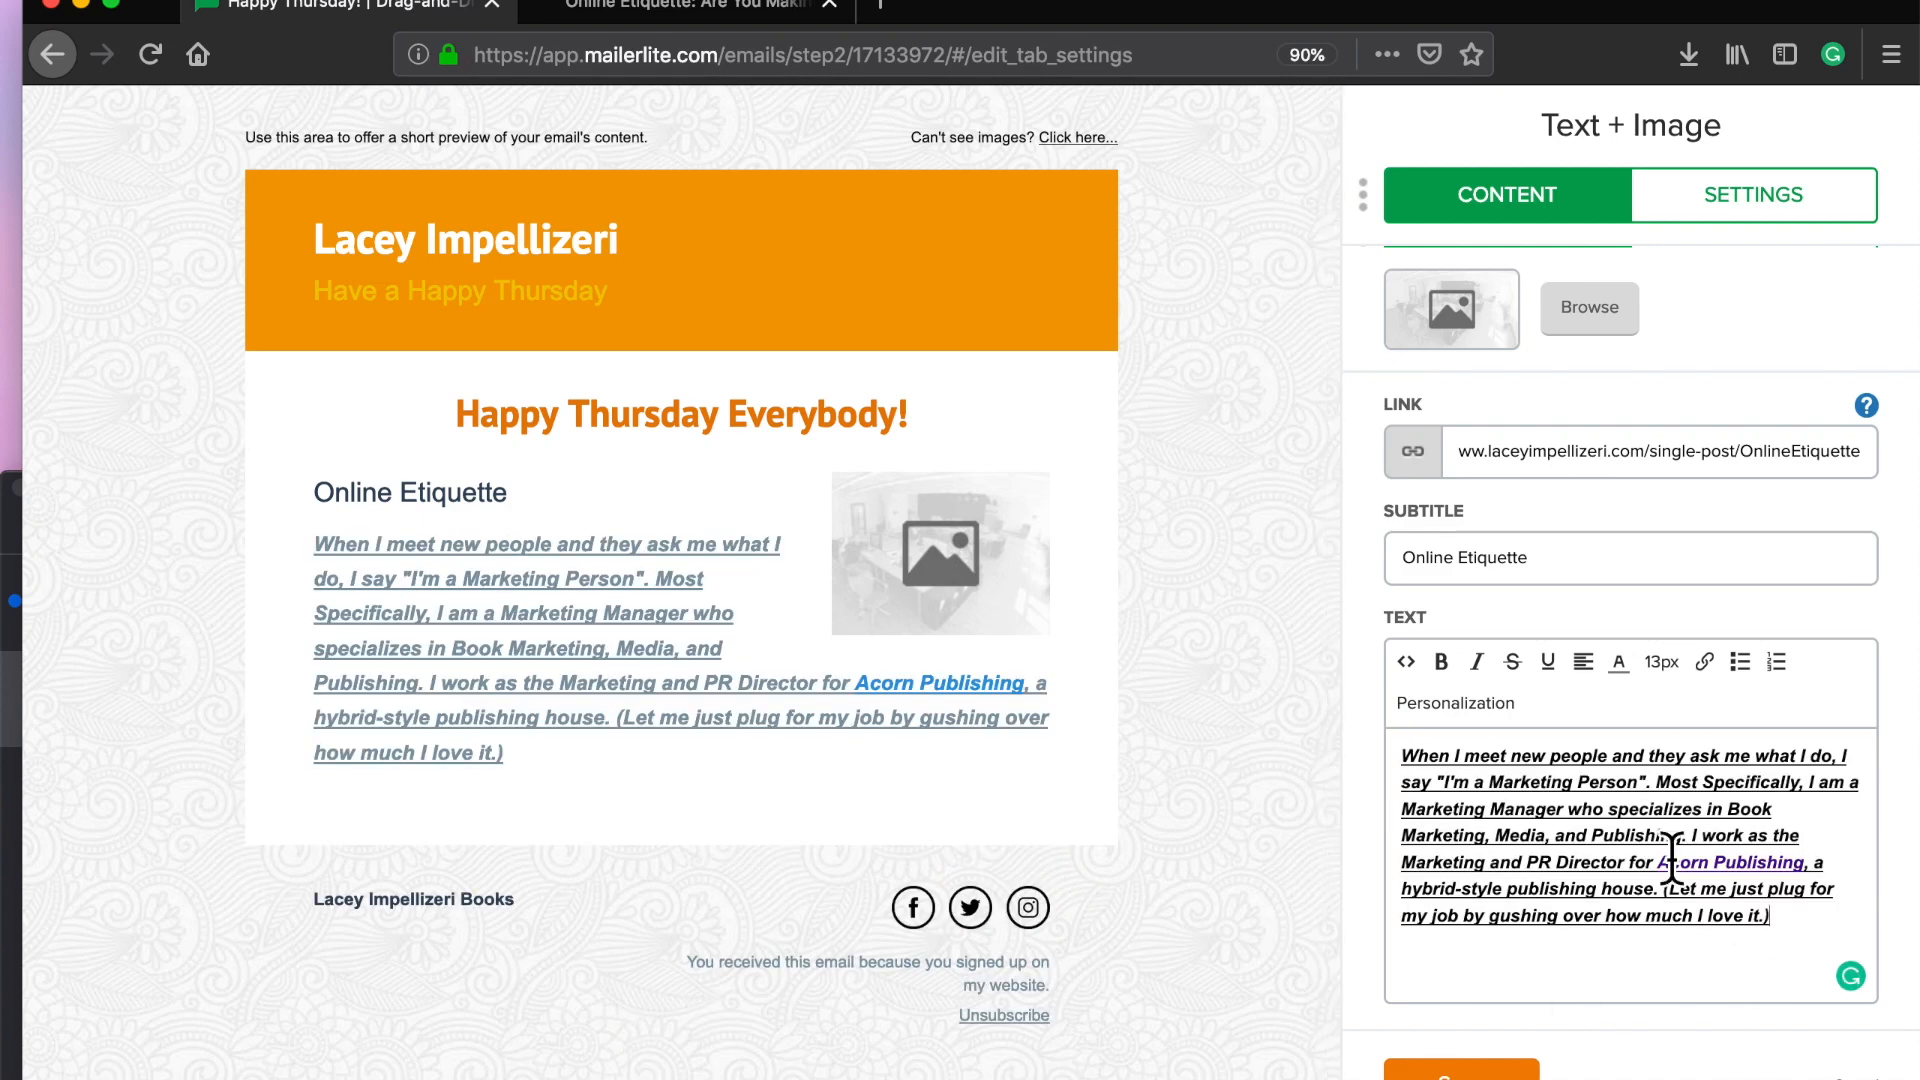
Step: Remove bold, italic and underline from the whole pasted paragraph
left_click(1803, 943)
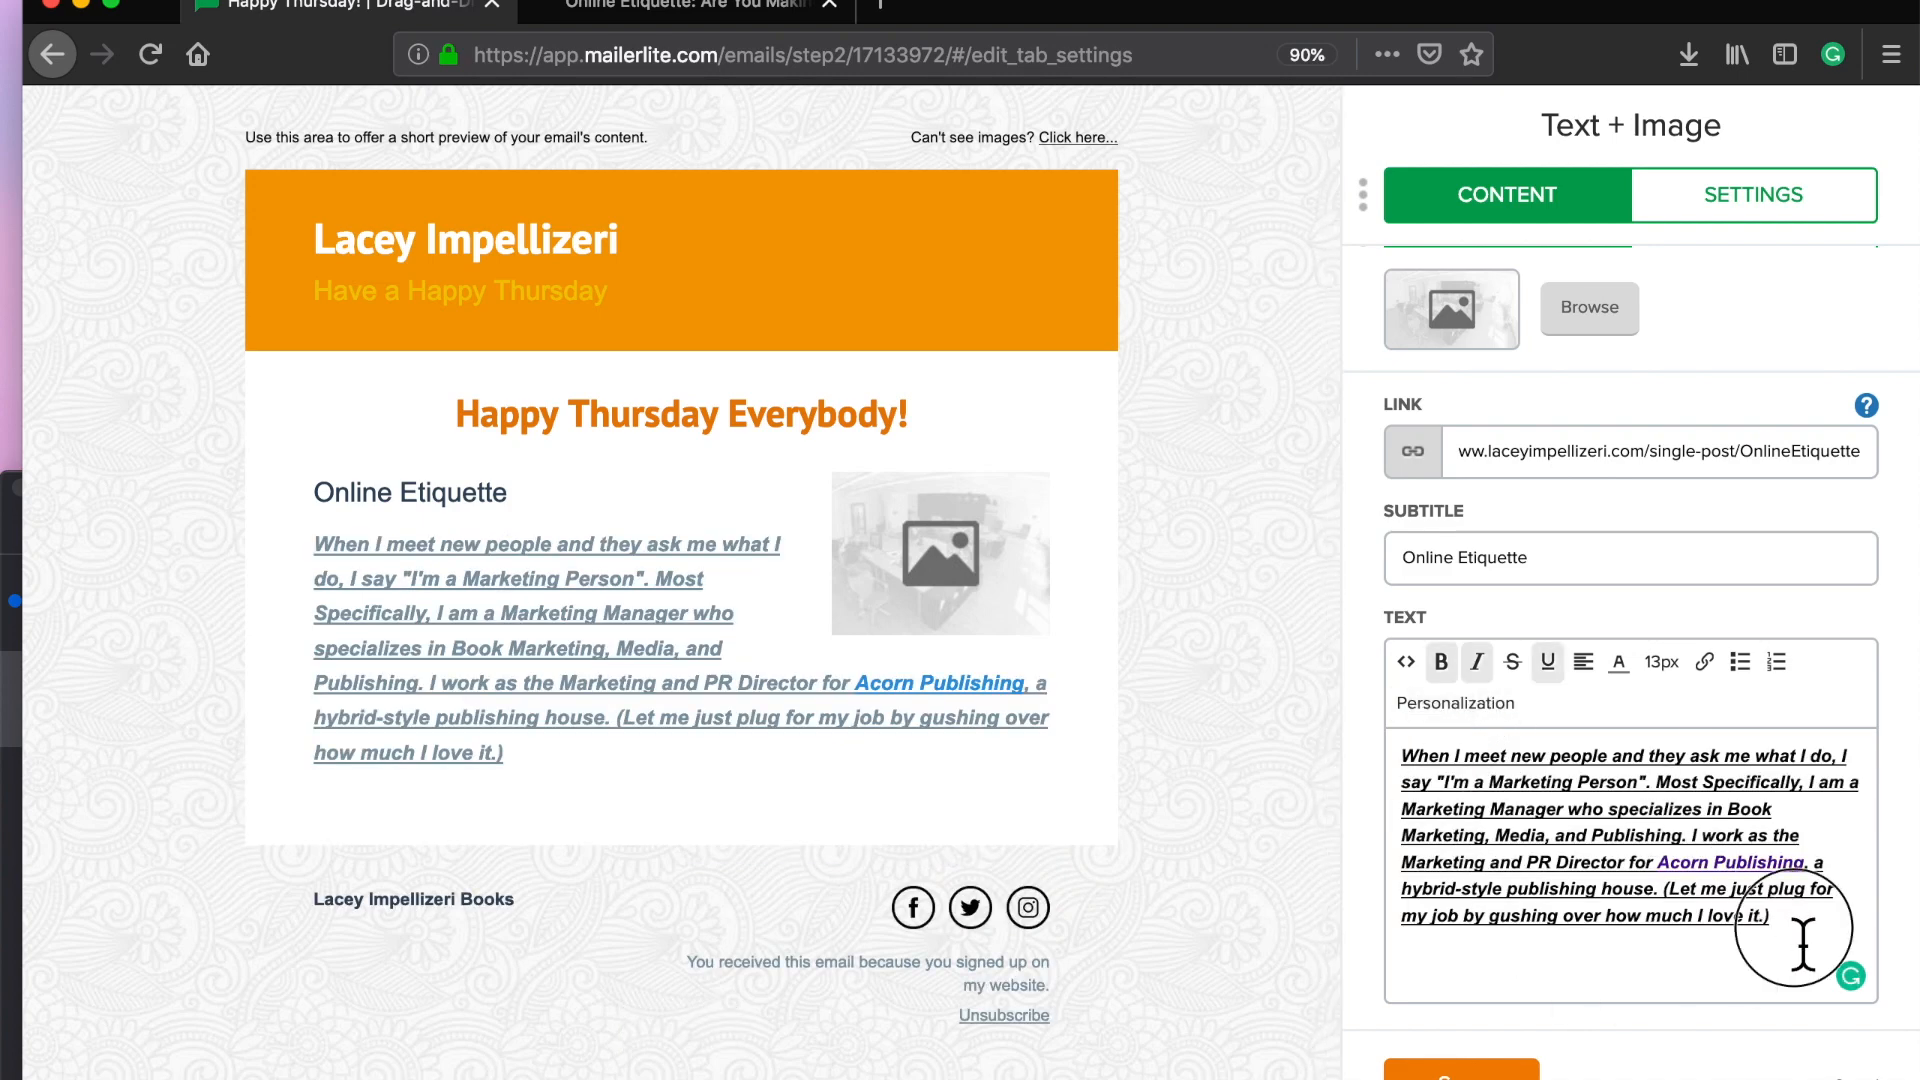
key("super+a")
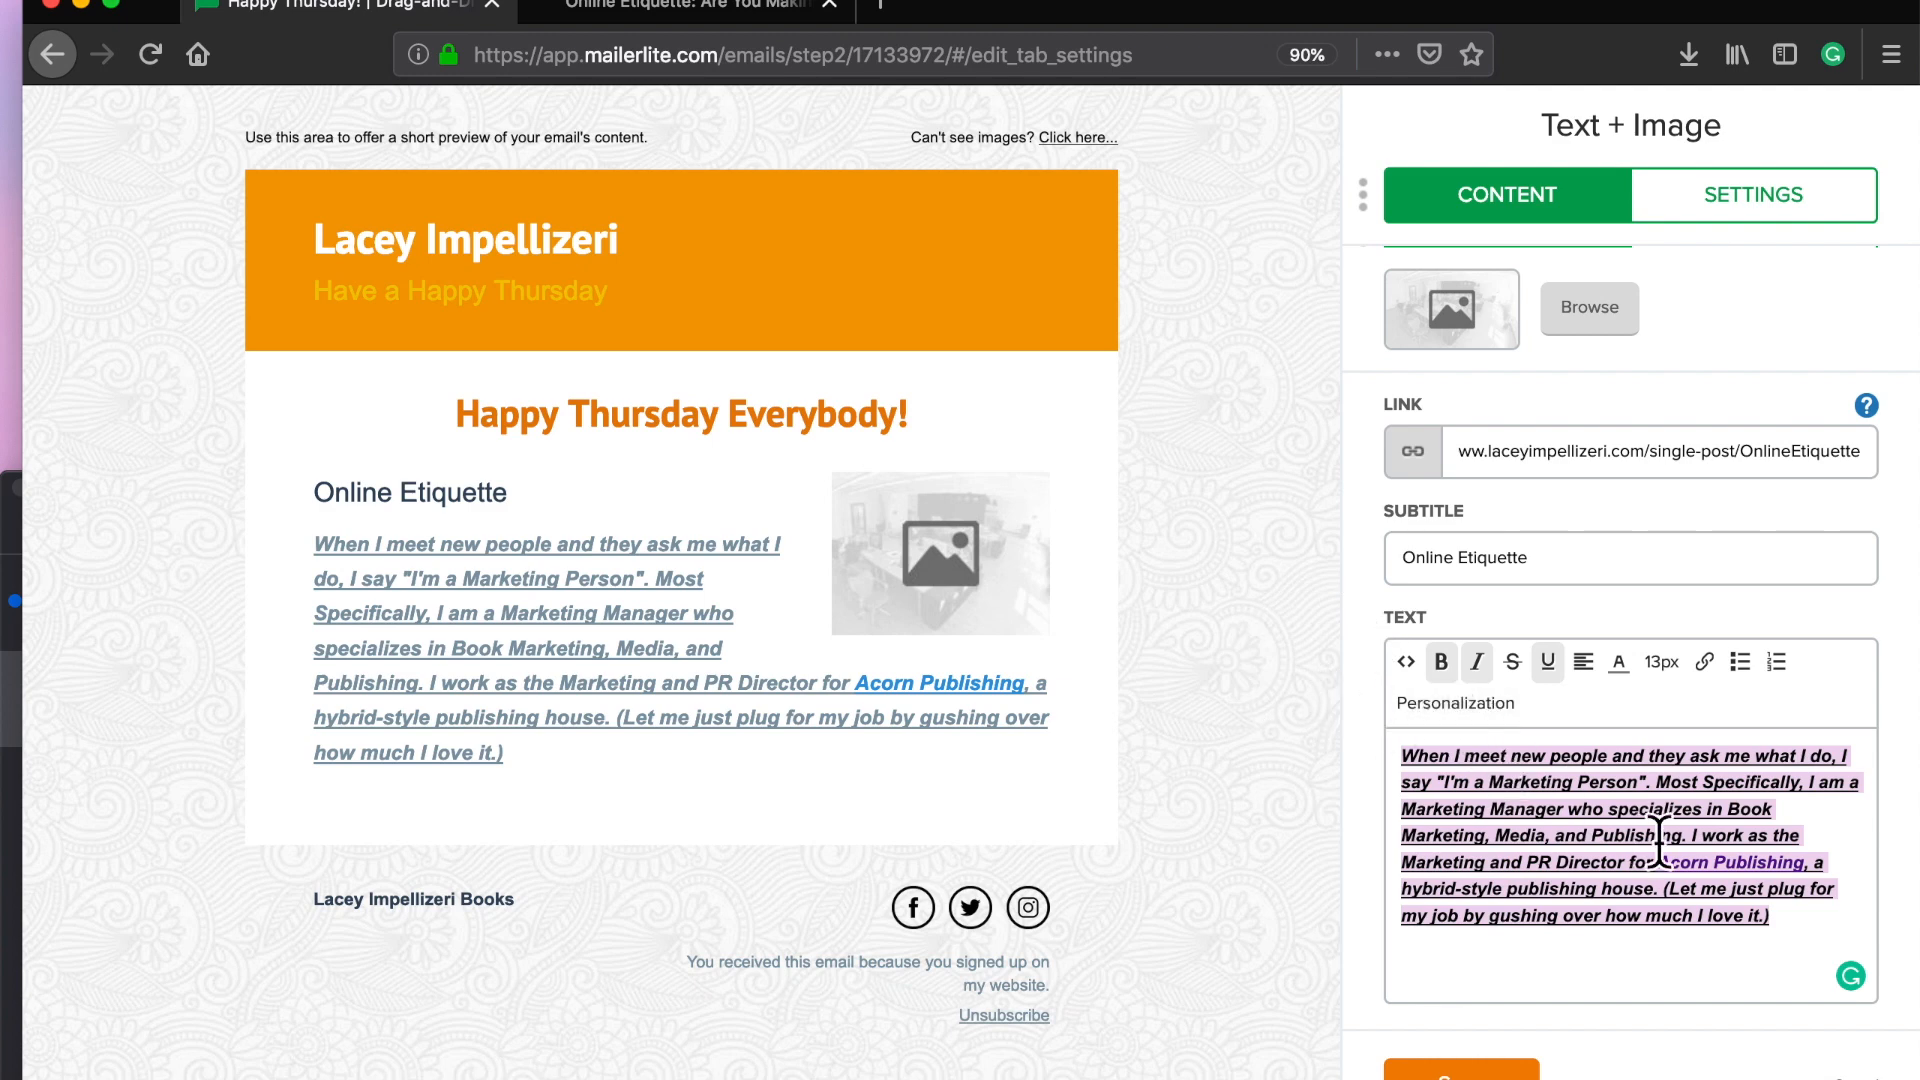
left_click(1441, 661)
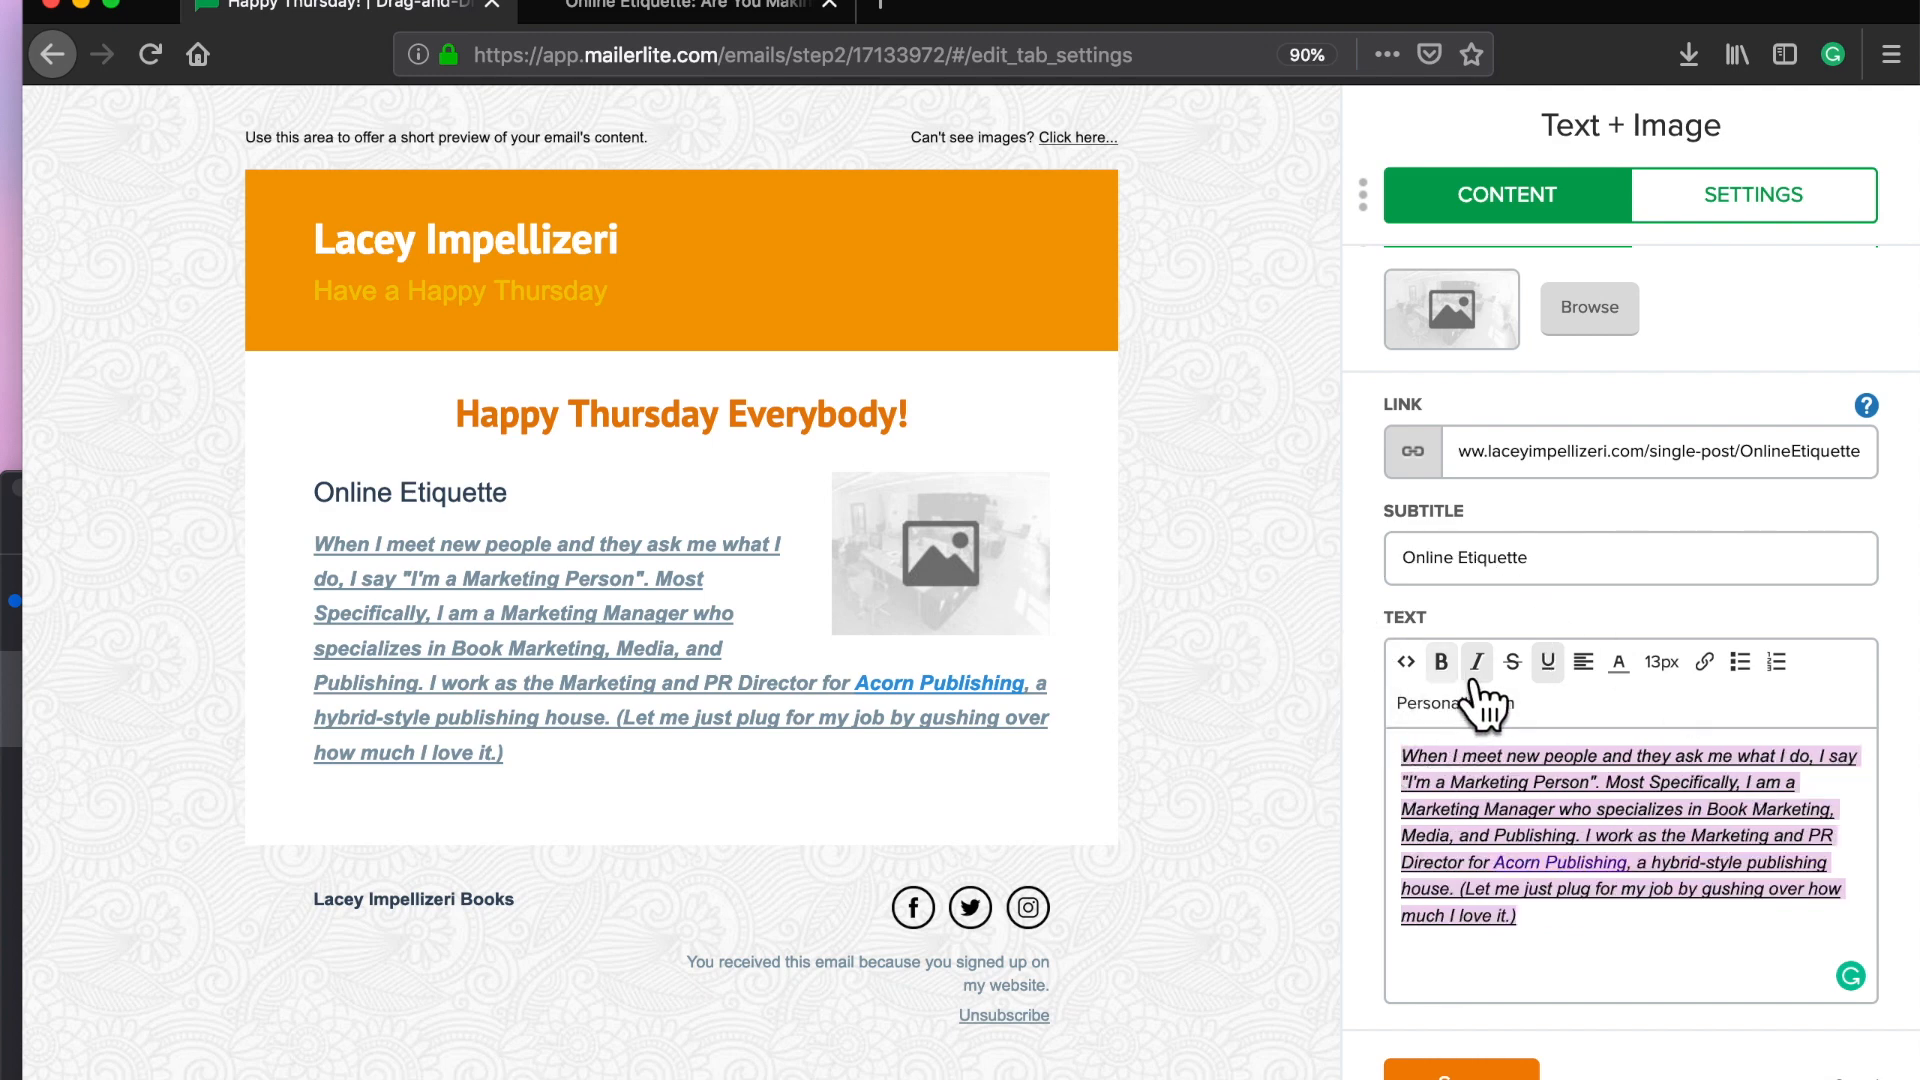
left_click(1476, 662)
left_click(1548, 662)
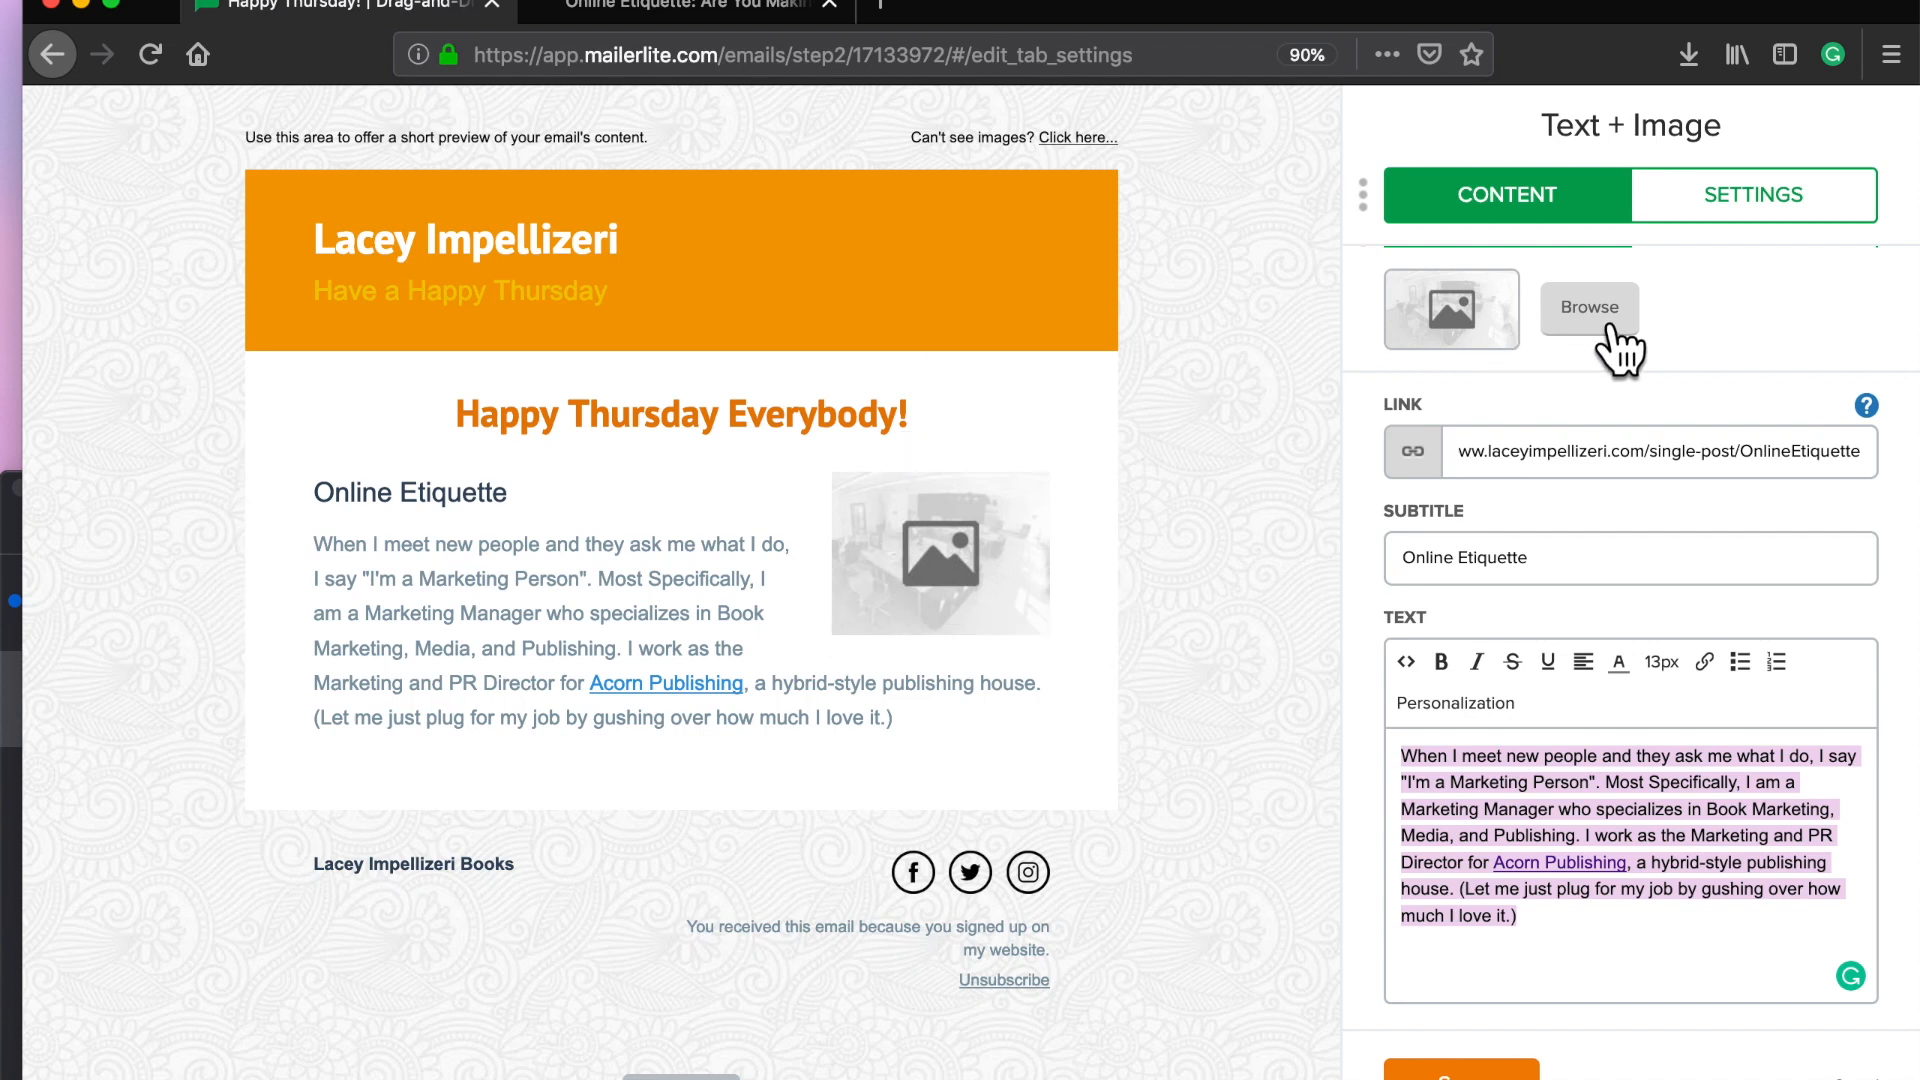
Step: Save the blog's Instagram screenshot to the desktop, then open MailerLite's File manager
left_click(695, 6)
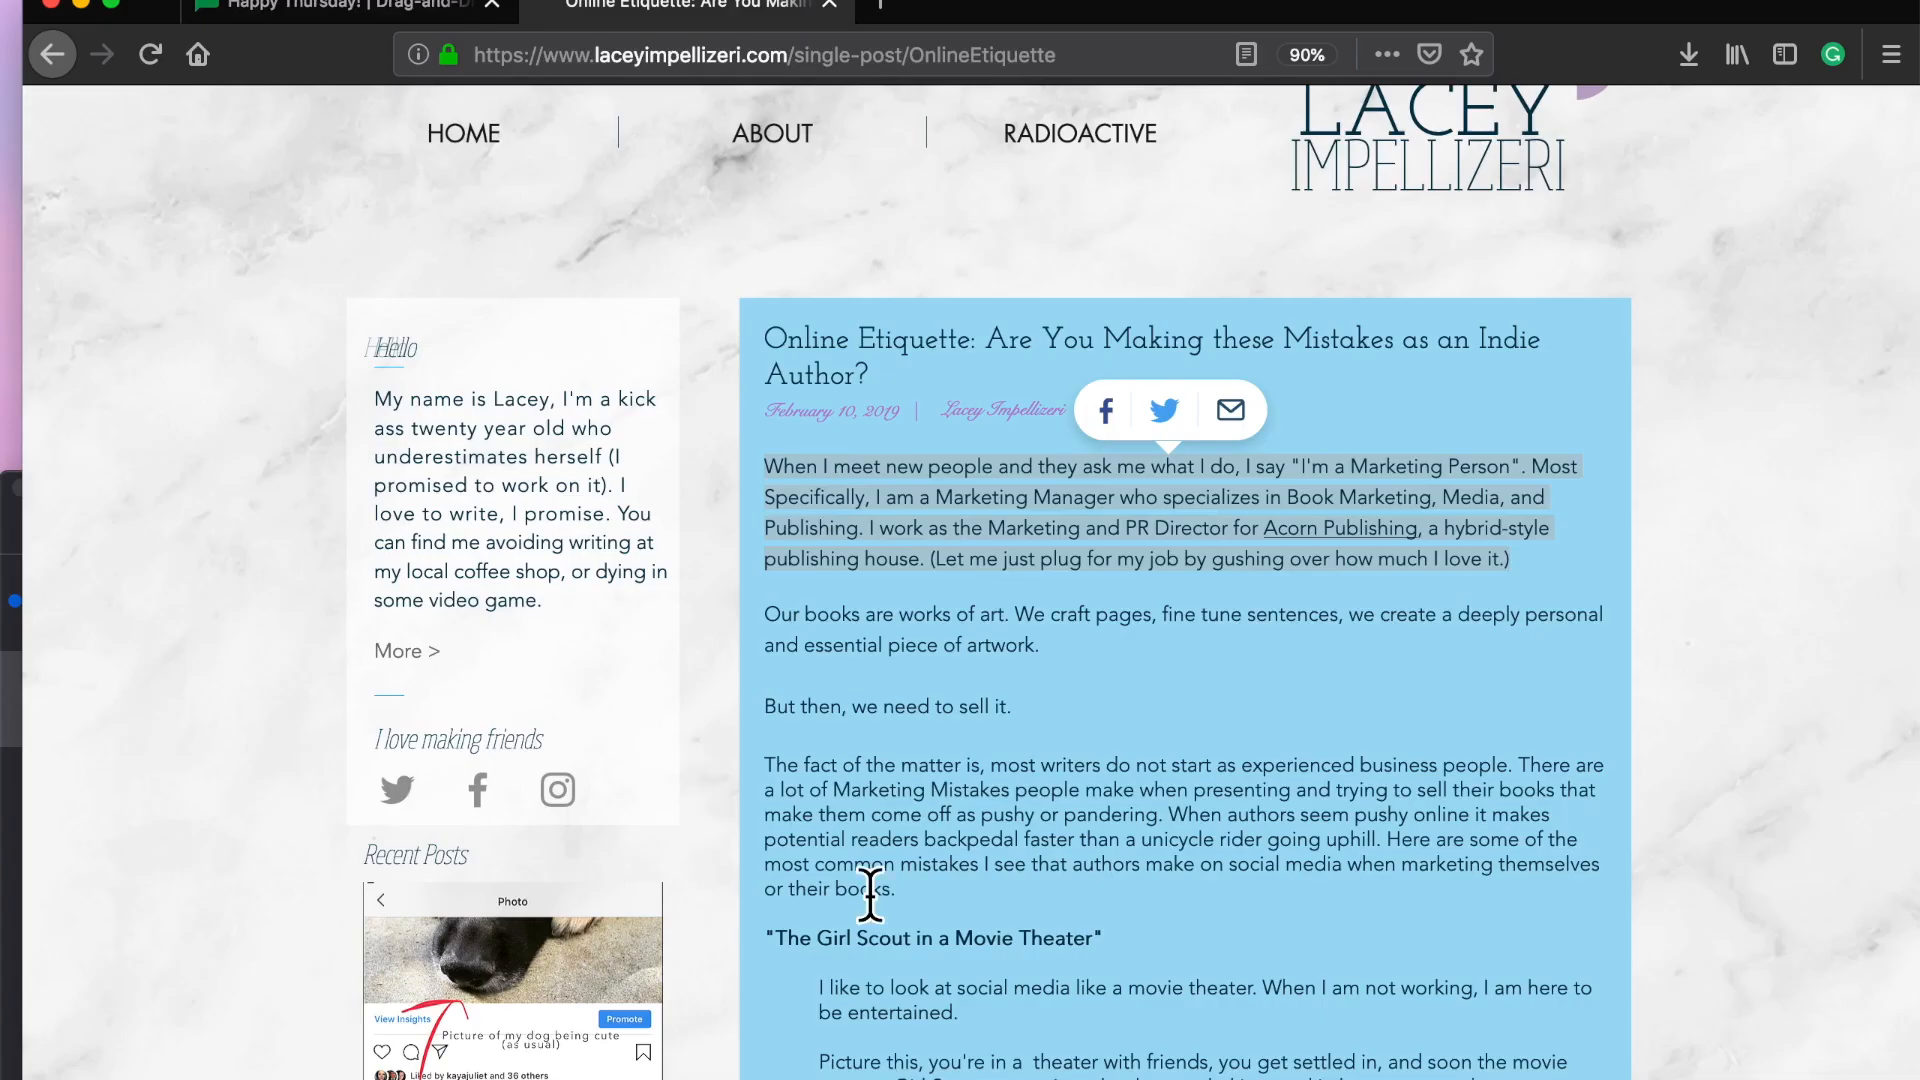
scroll(878, 1003, "down", 15)
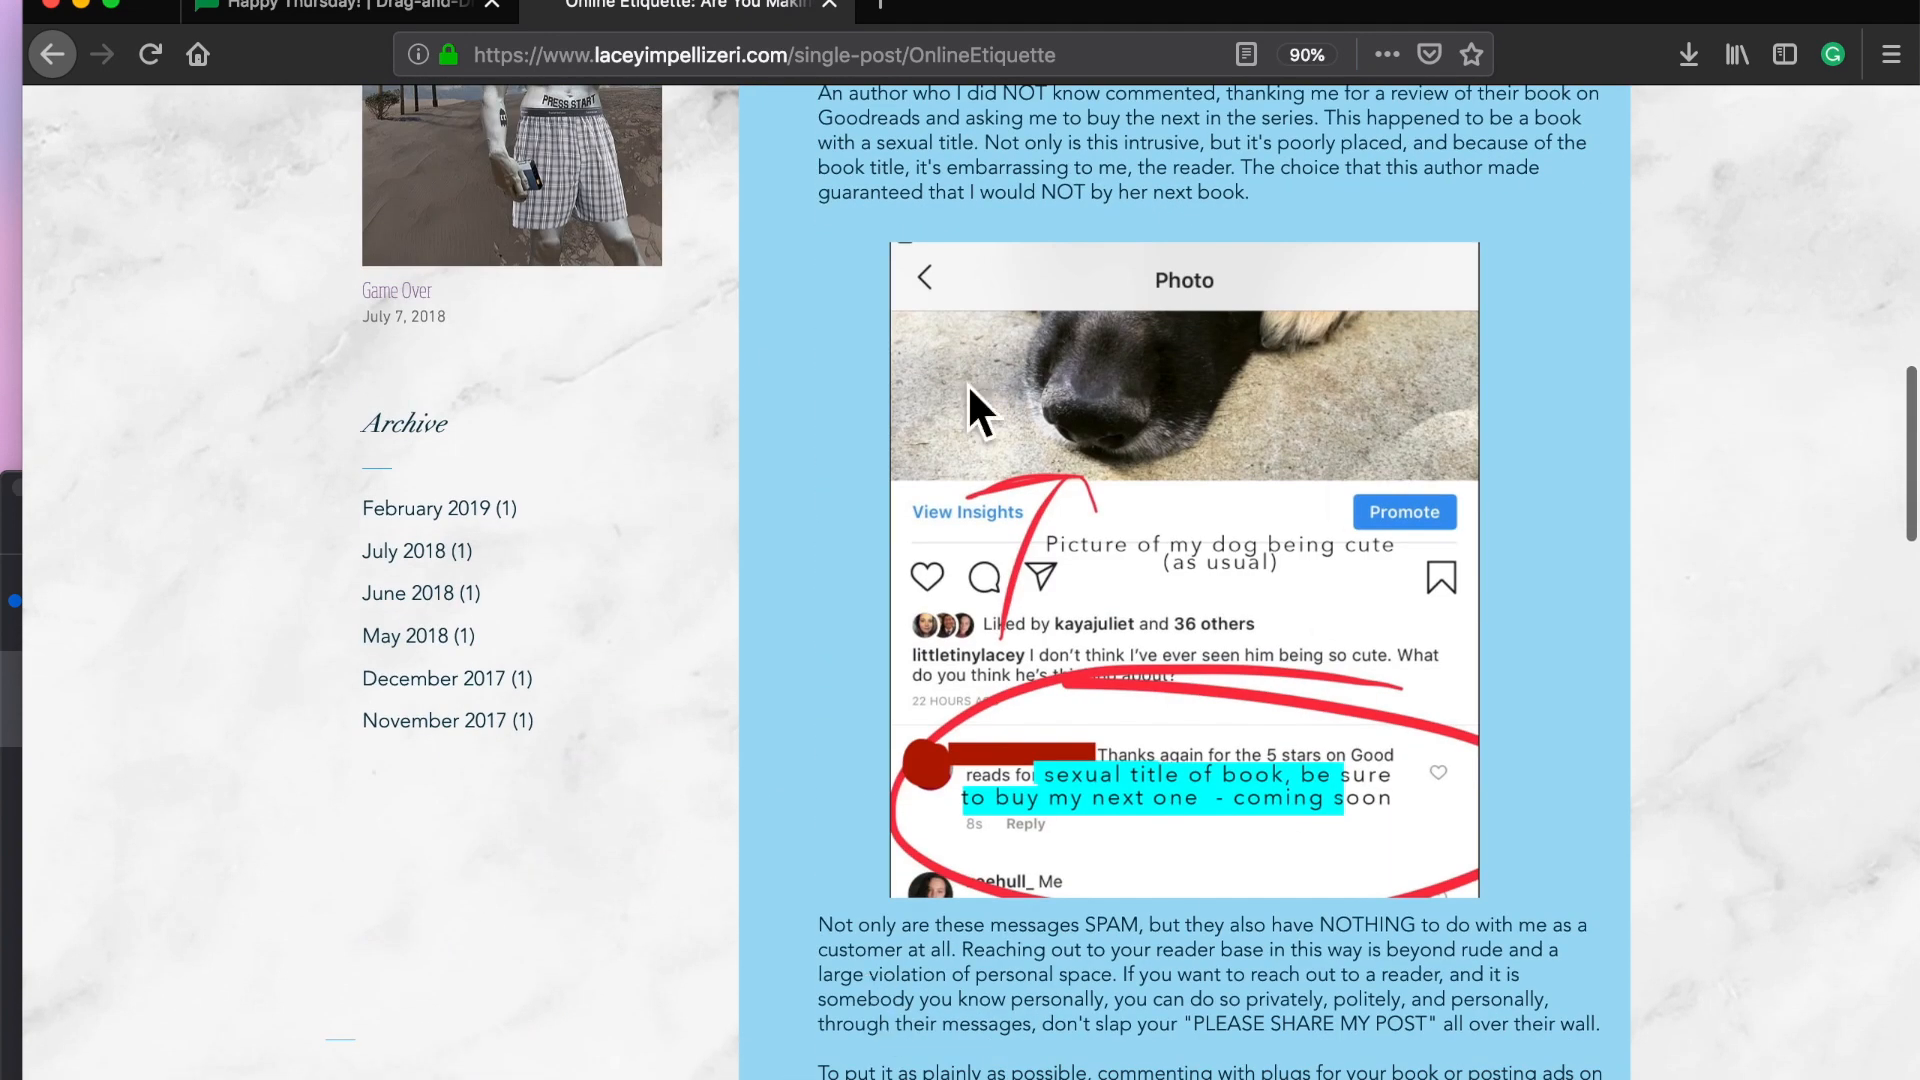
left_click_drag(1066, 459, 12, 258)
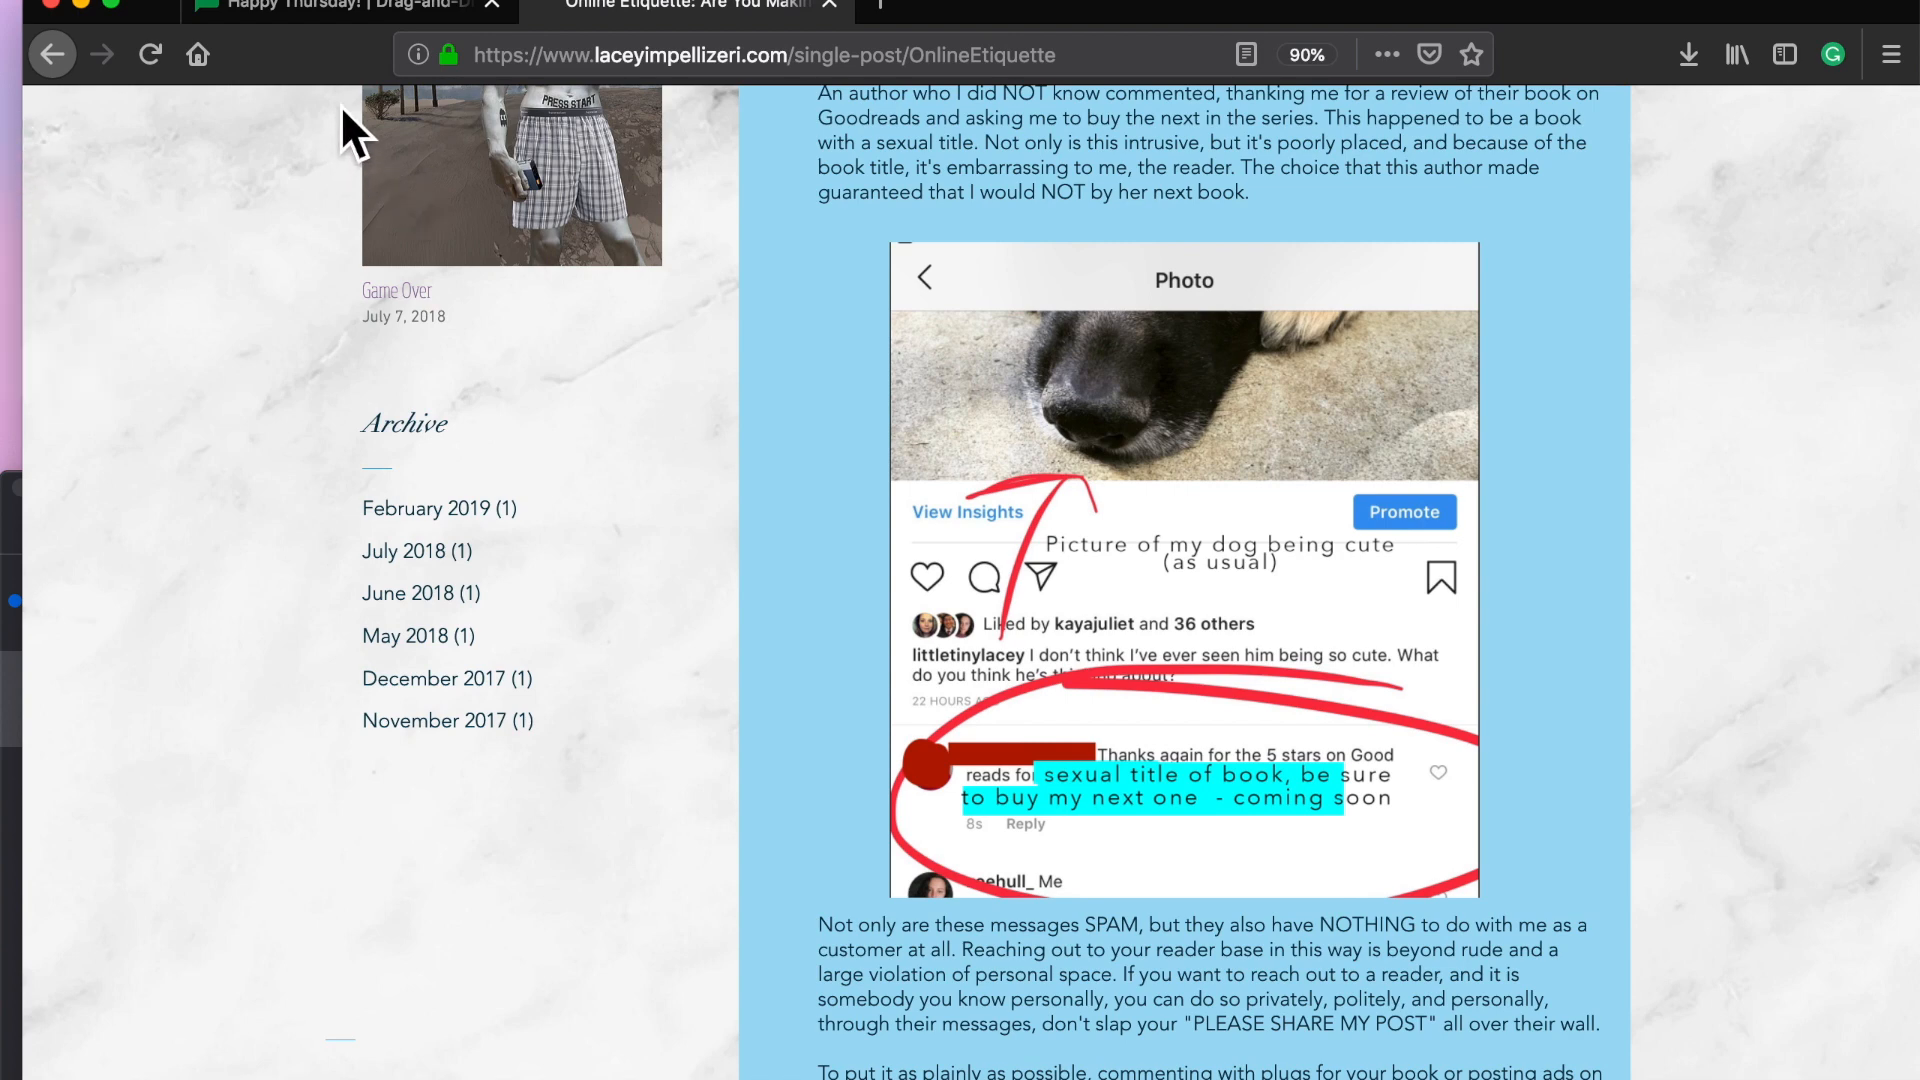
left_click(363, 5)
left_click(1603, 322)
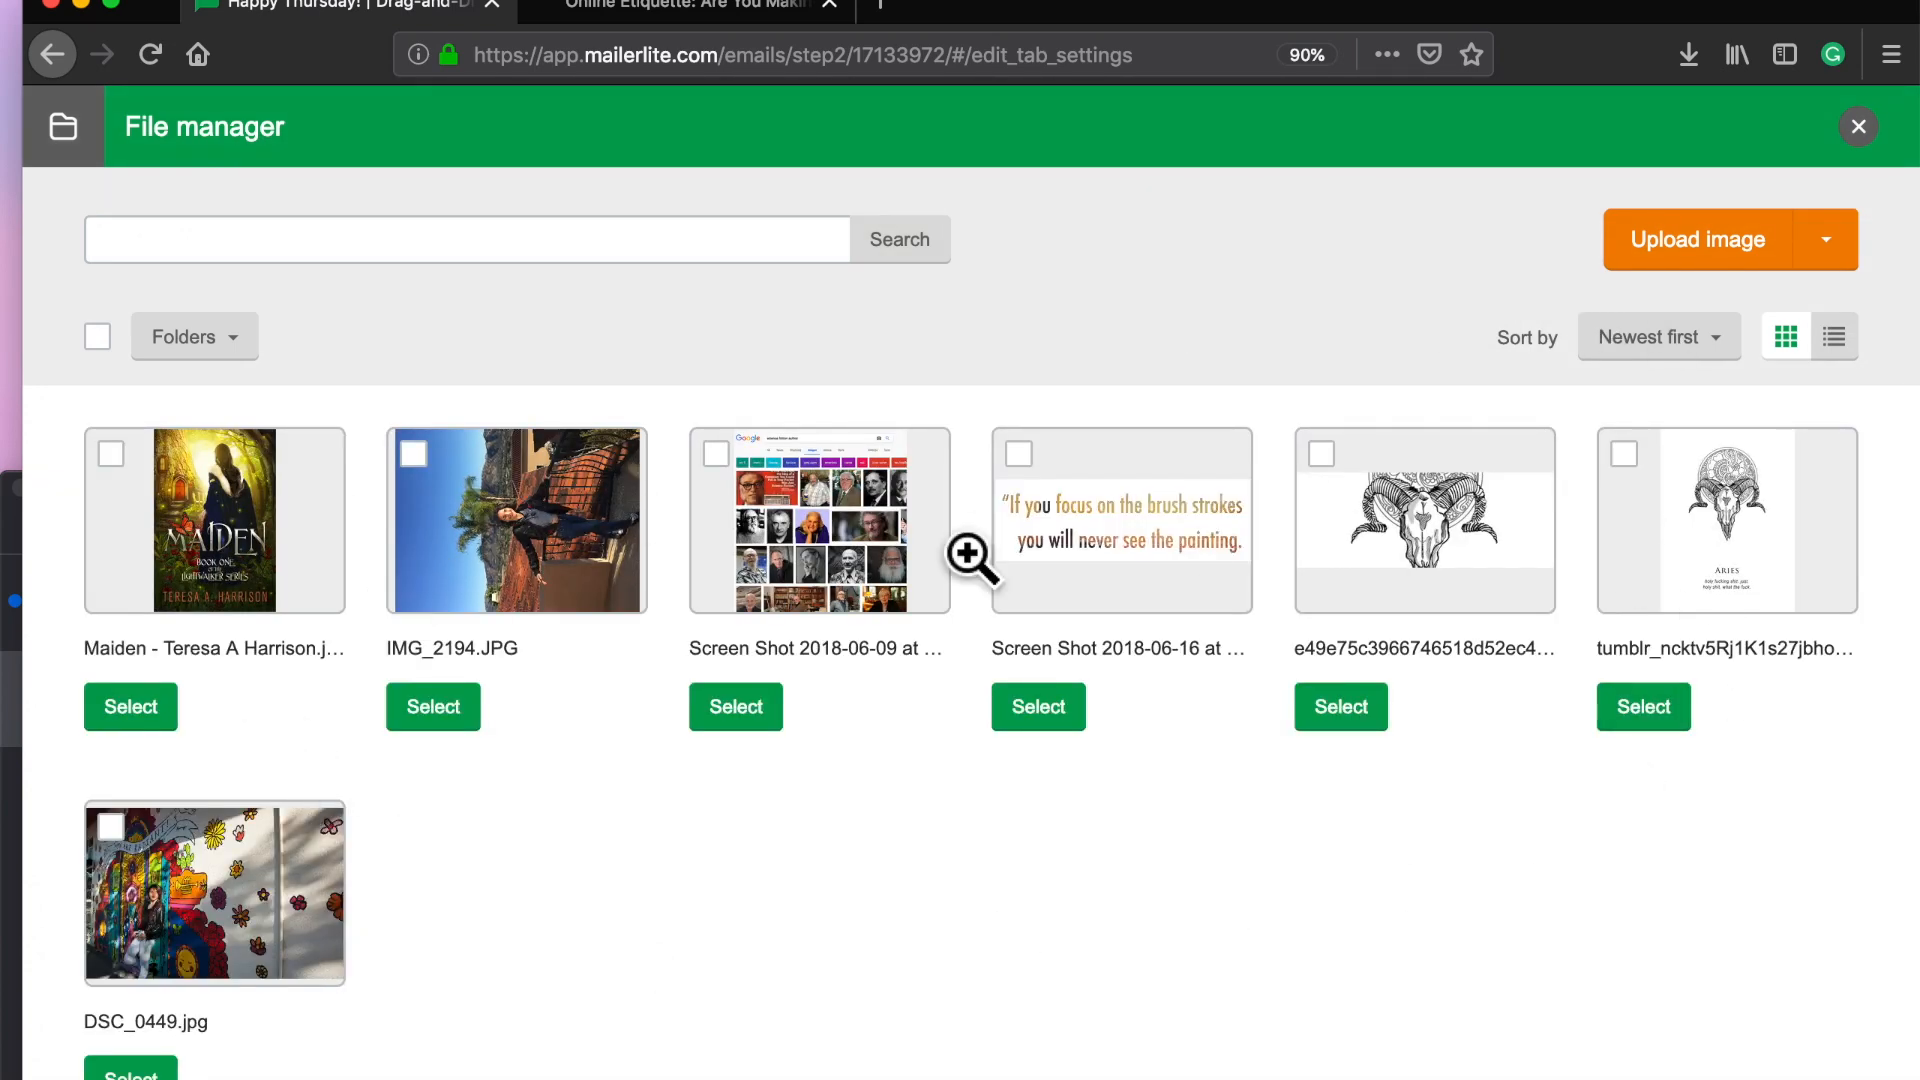
Step: Upload RenderedImage copy.jpg from the Desktop and use it as the Online Etiquette excerpt's image
left_click(1780, 262)
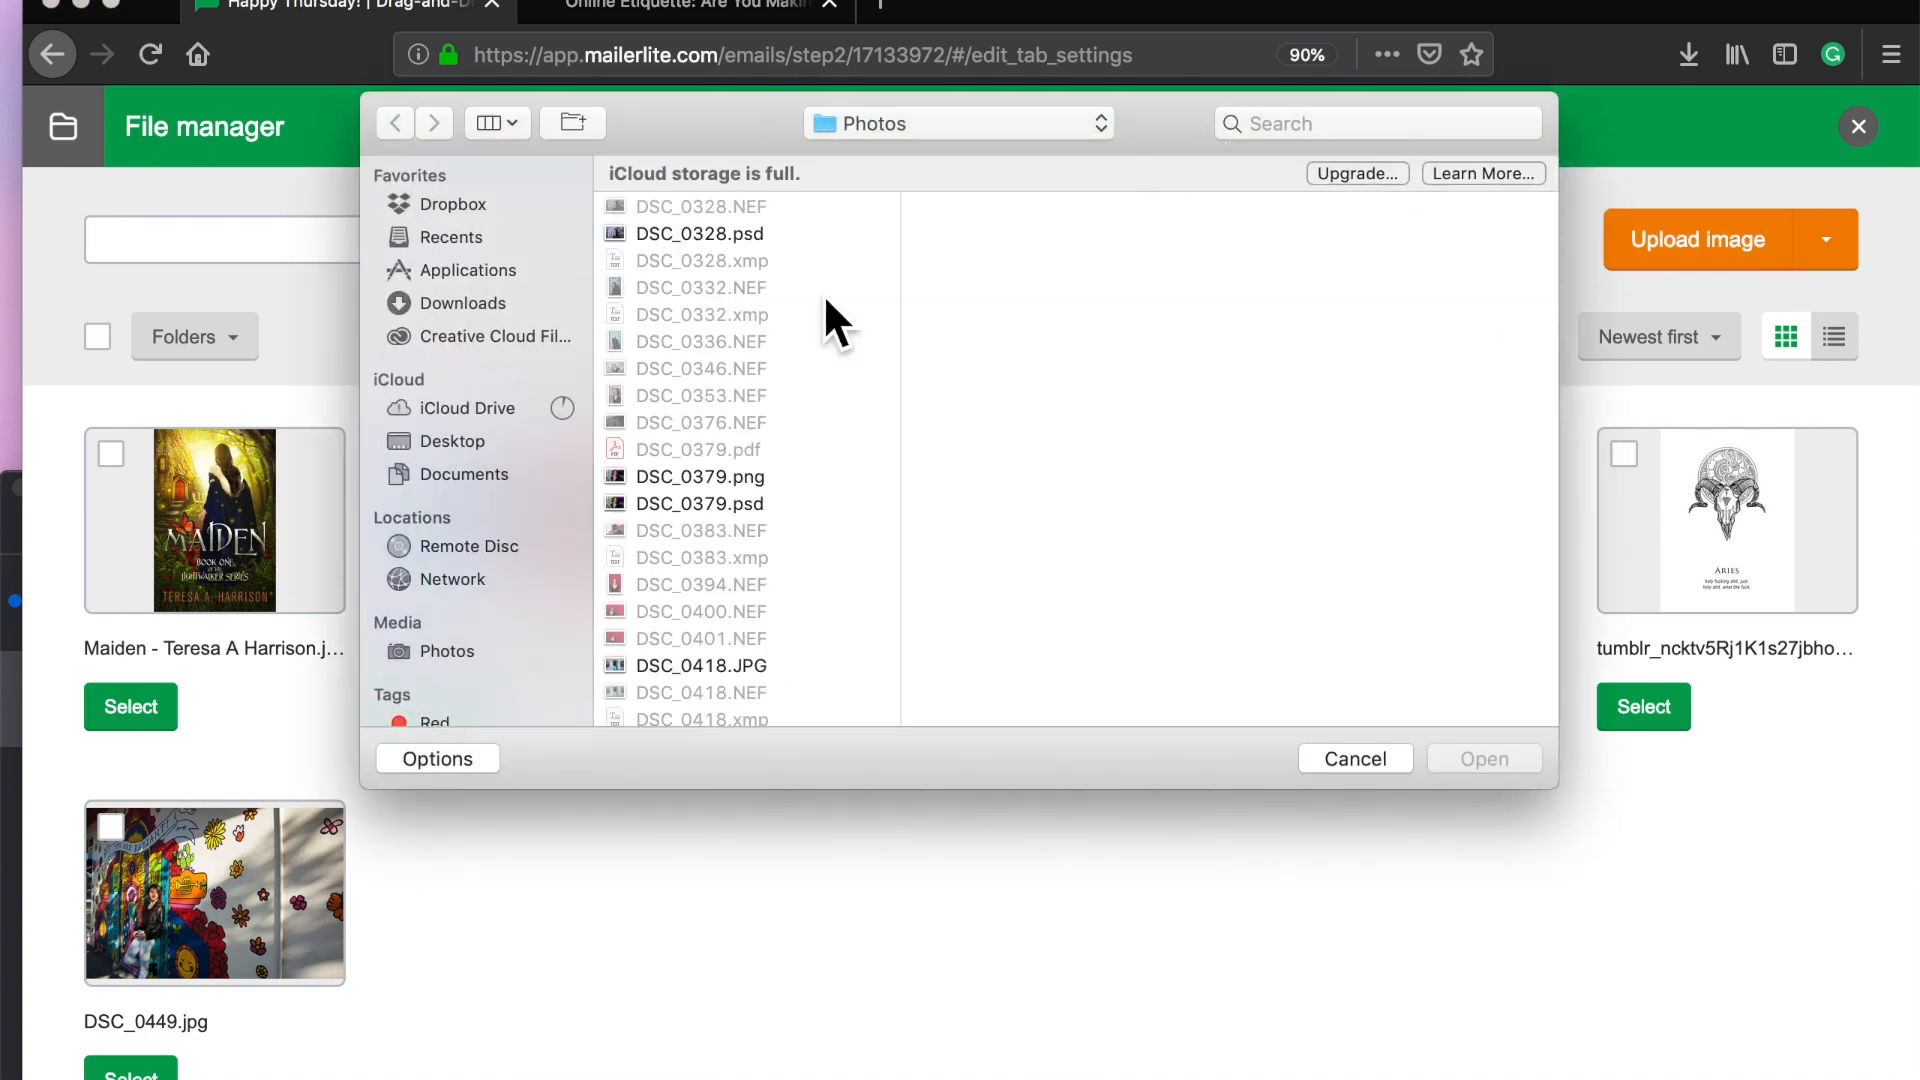
left_click(456, 445)
scroll(714, 264, "down", 5)
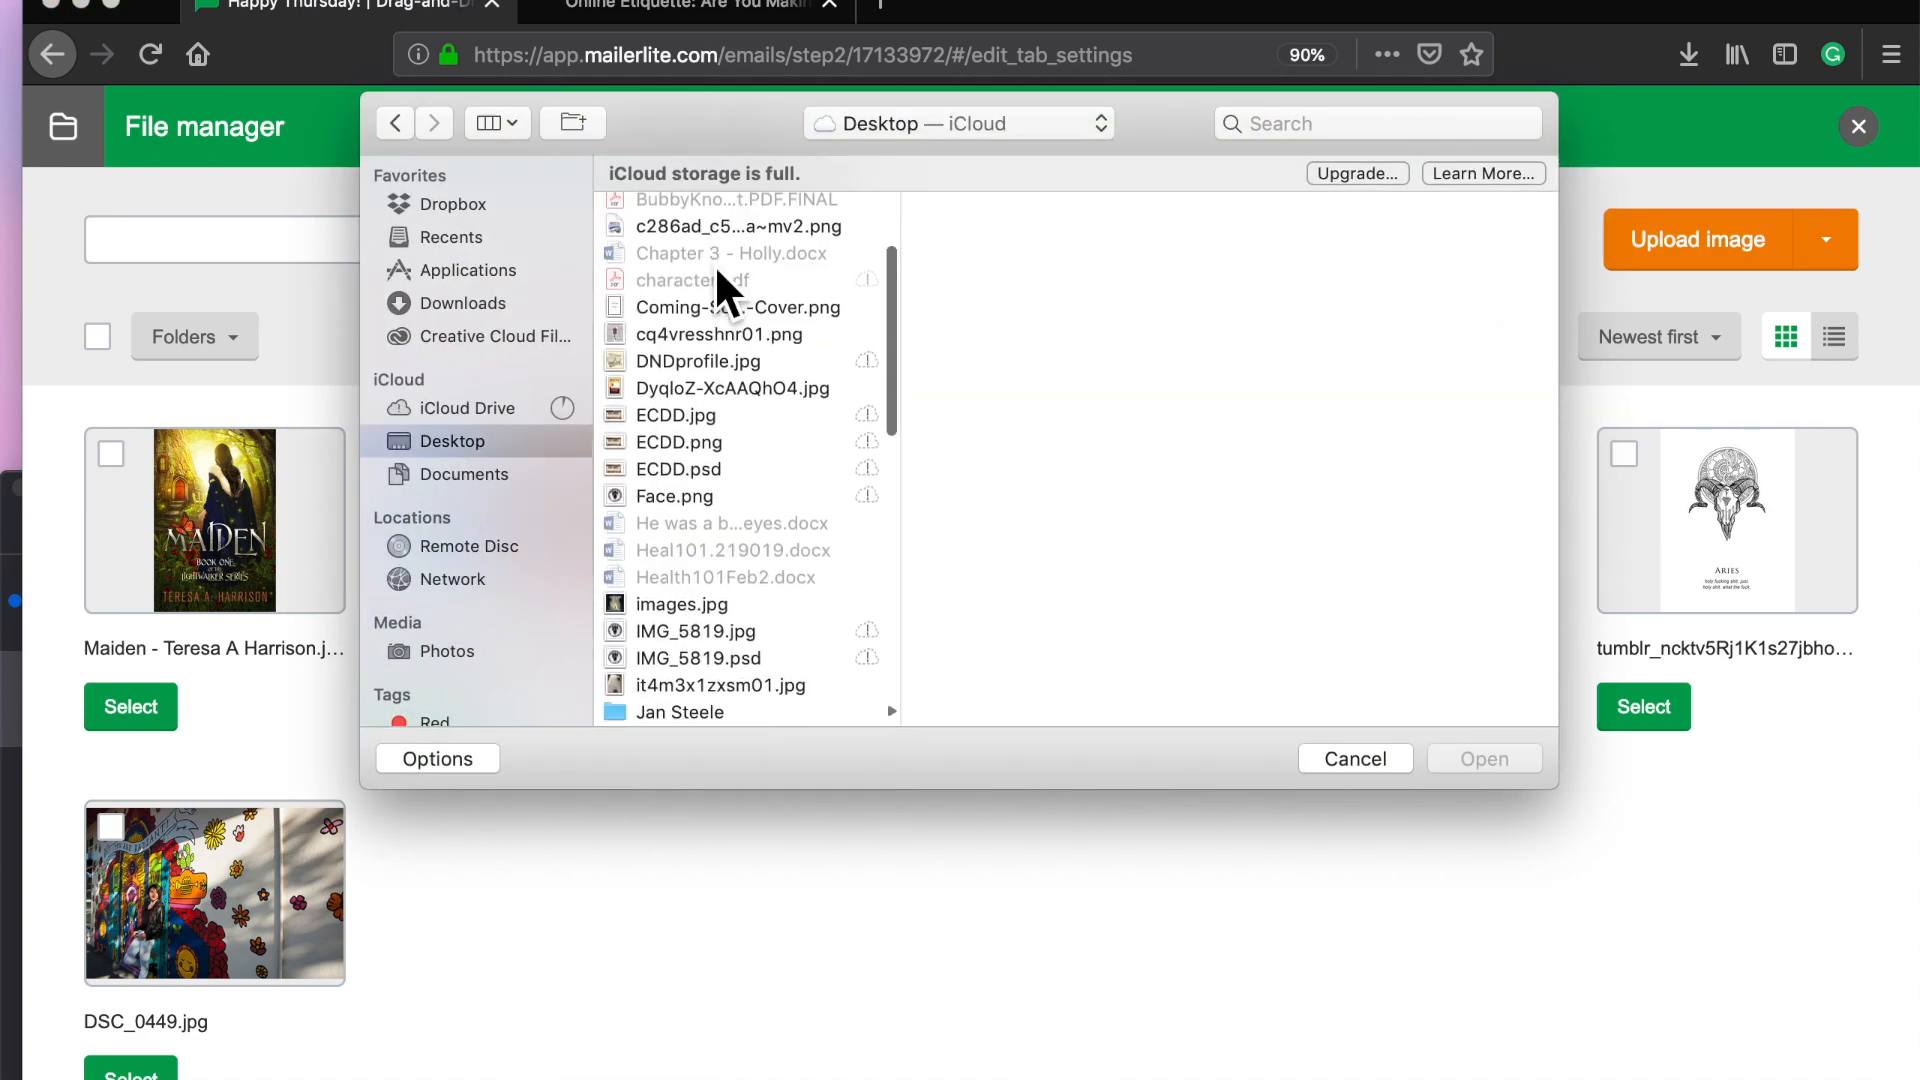
scroll(730, 548, "down", 6)
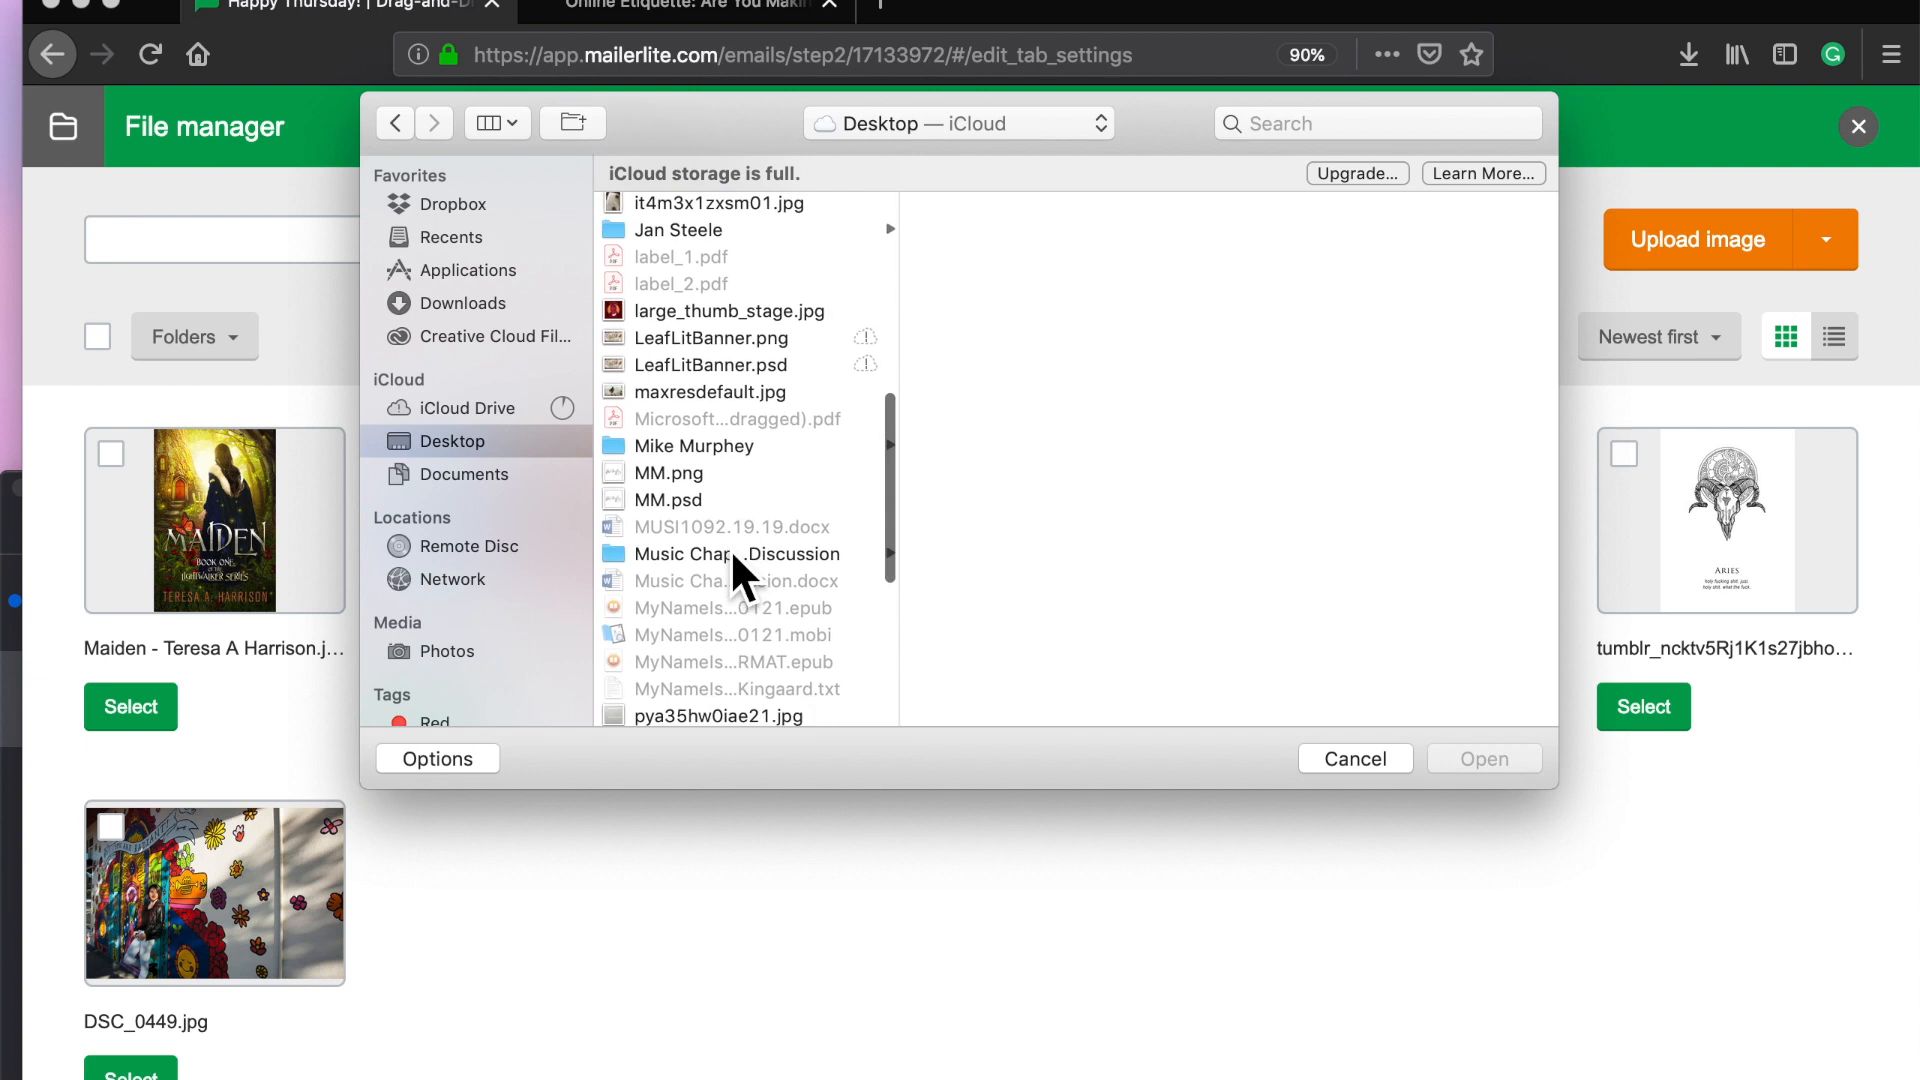
scroll(730, 548, "down", 8)
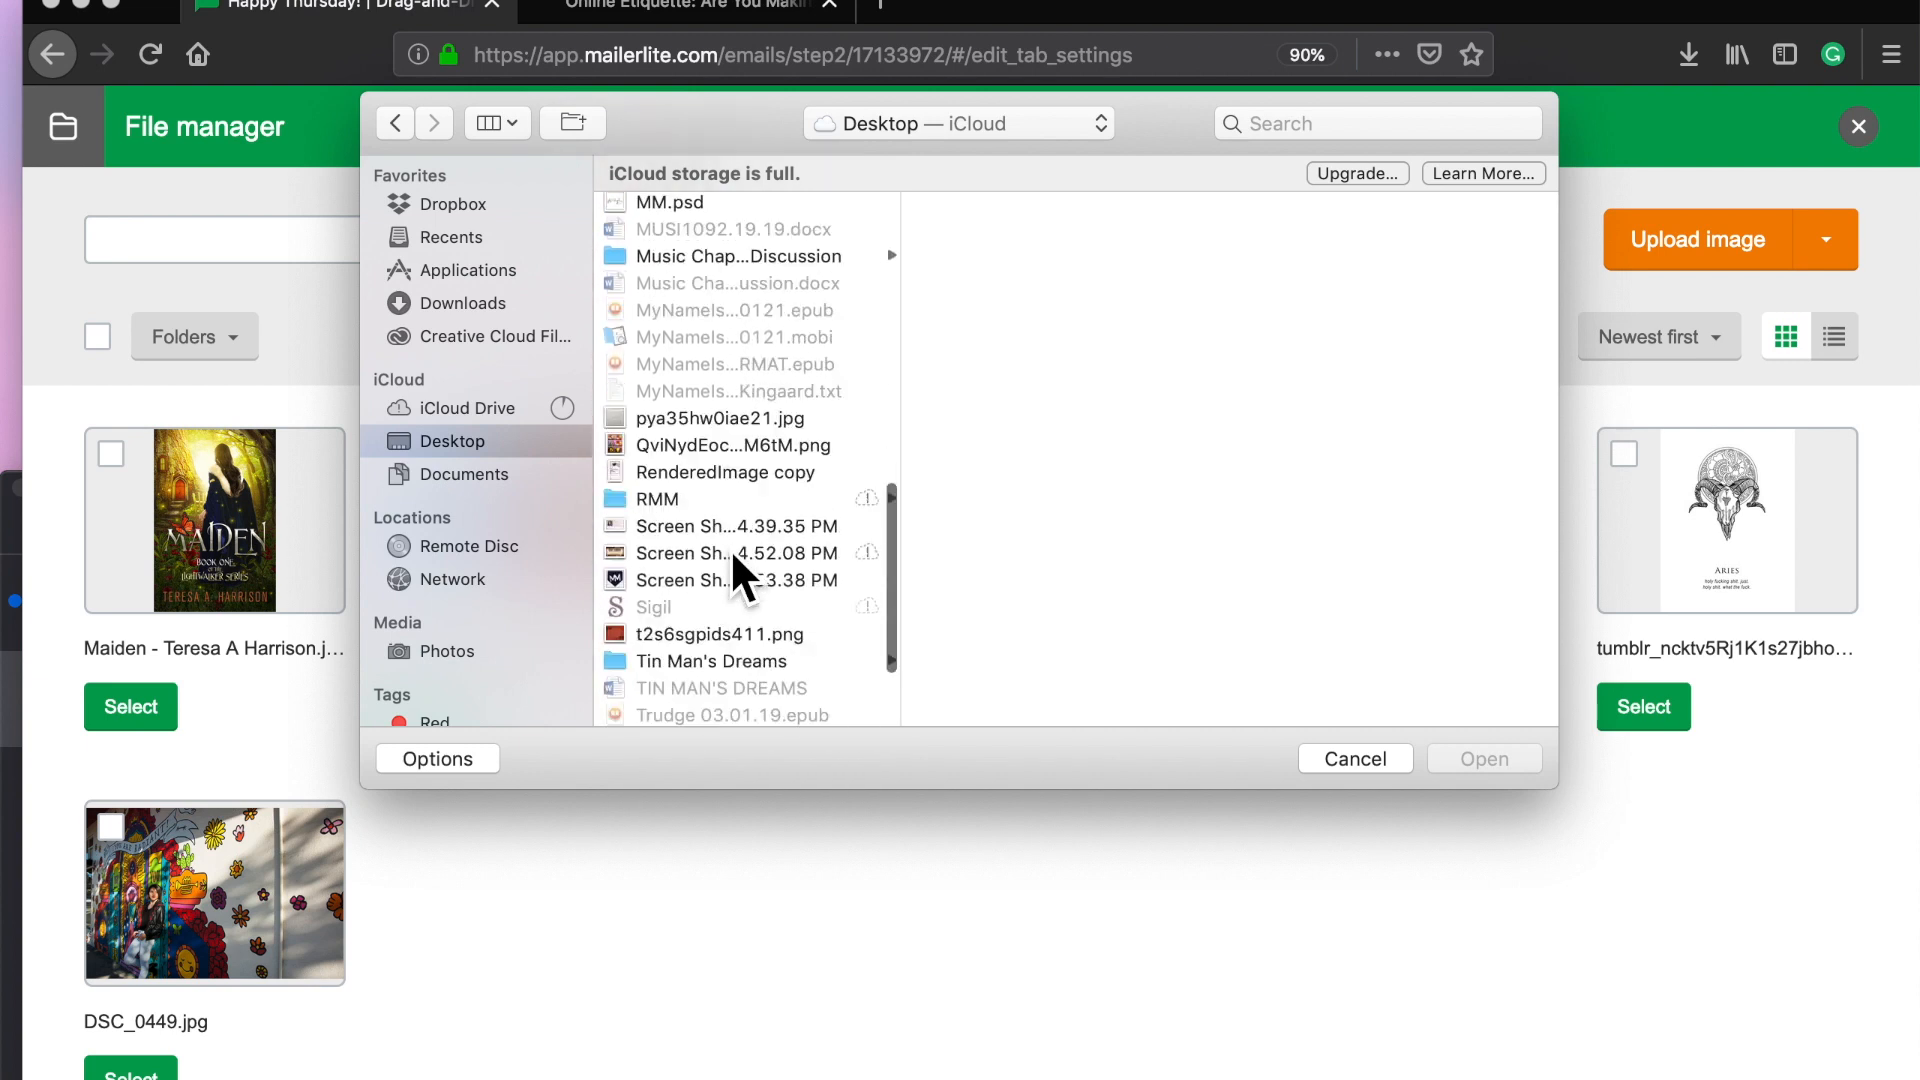
scroll(730, 548, "down", 2)
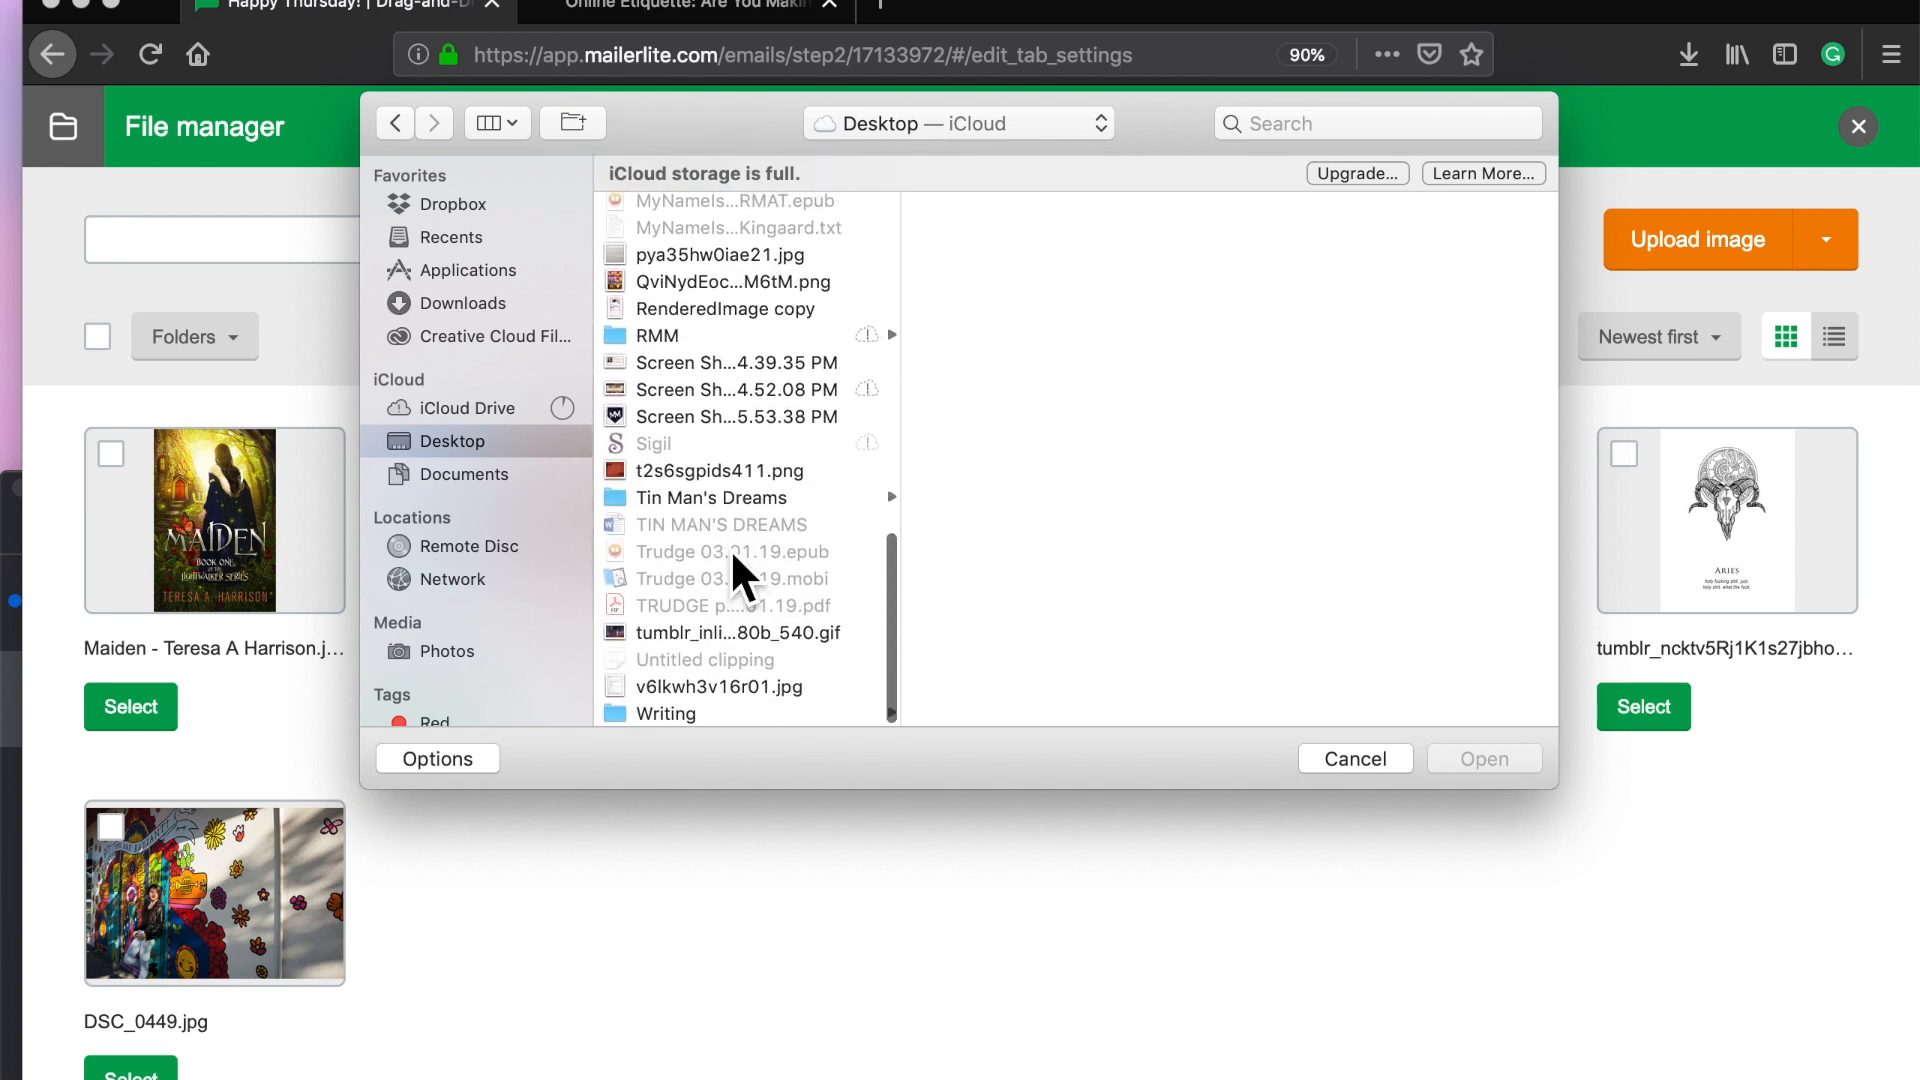
left_click(700, 310)
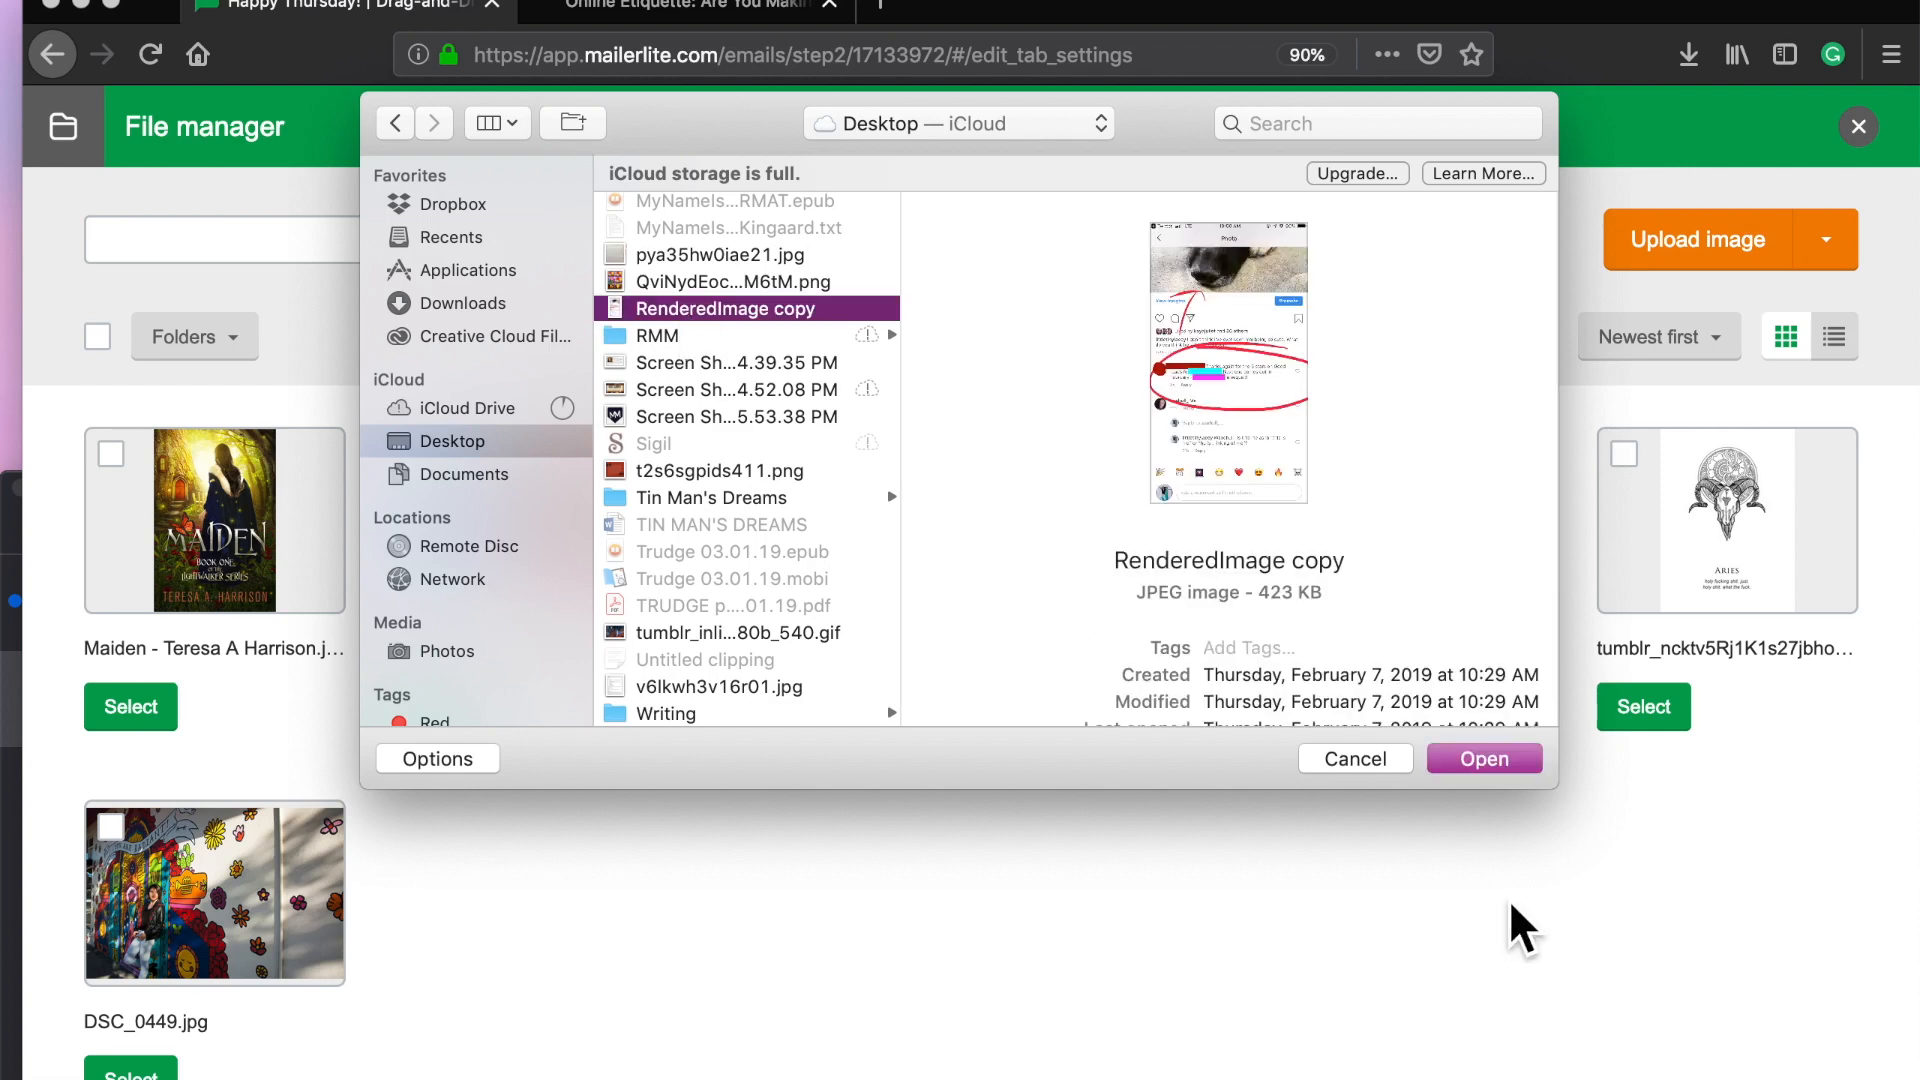
left_click(1484, 759)
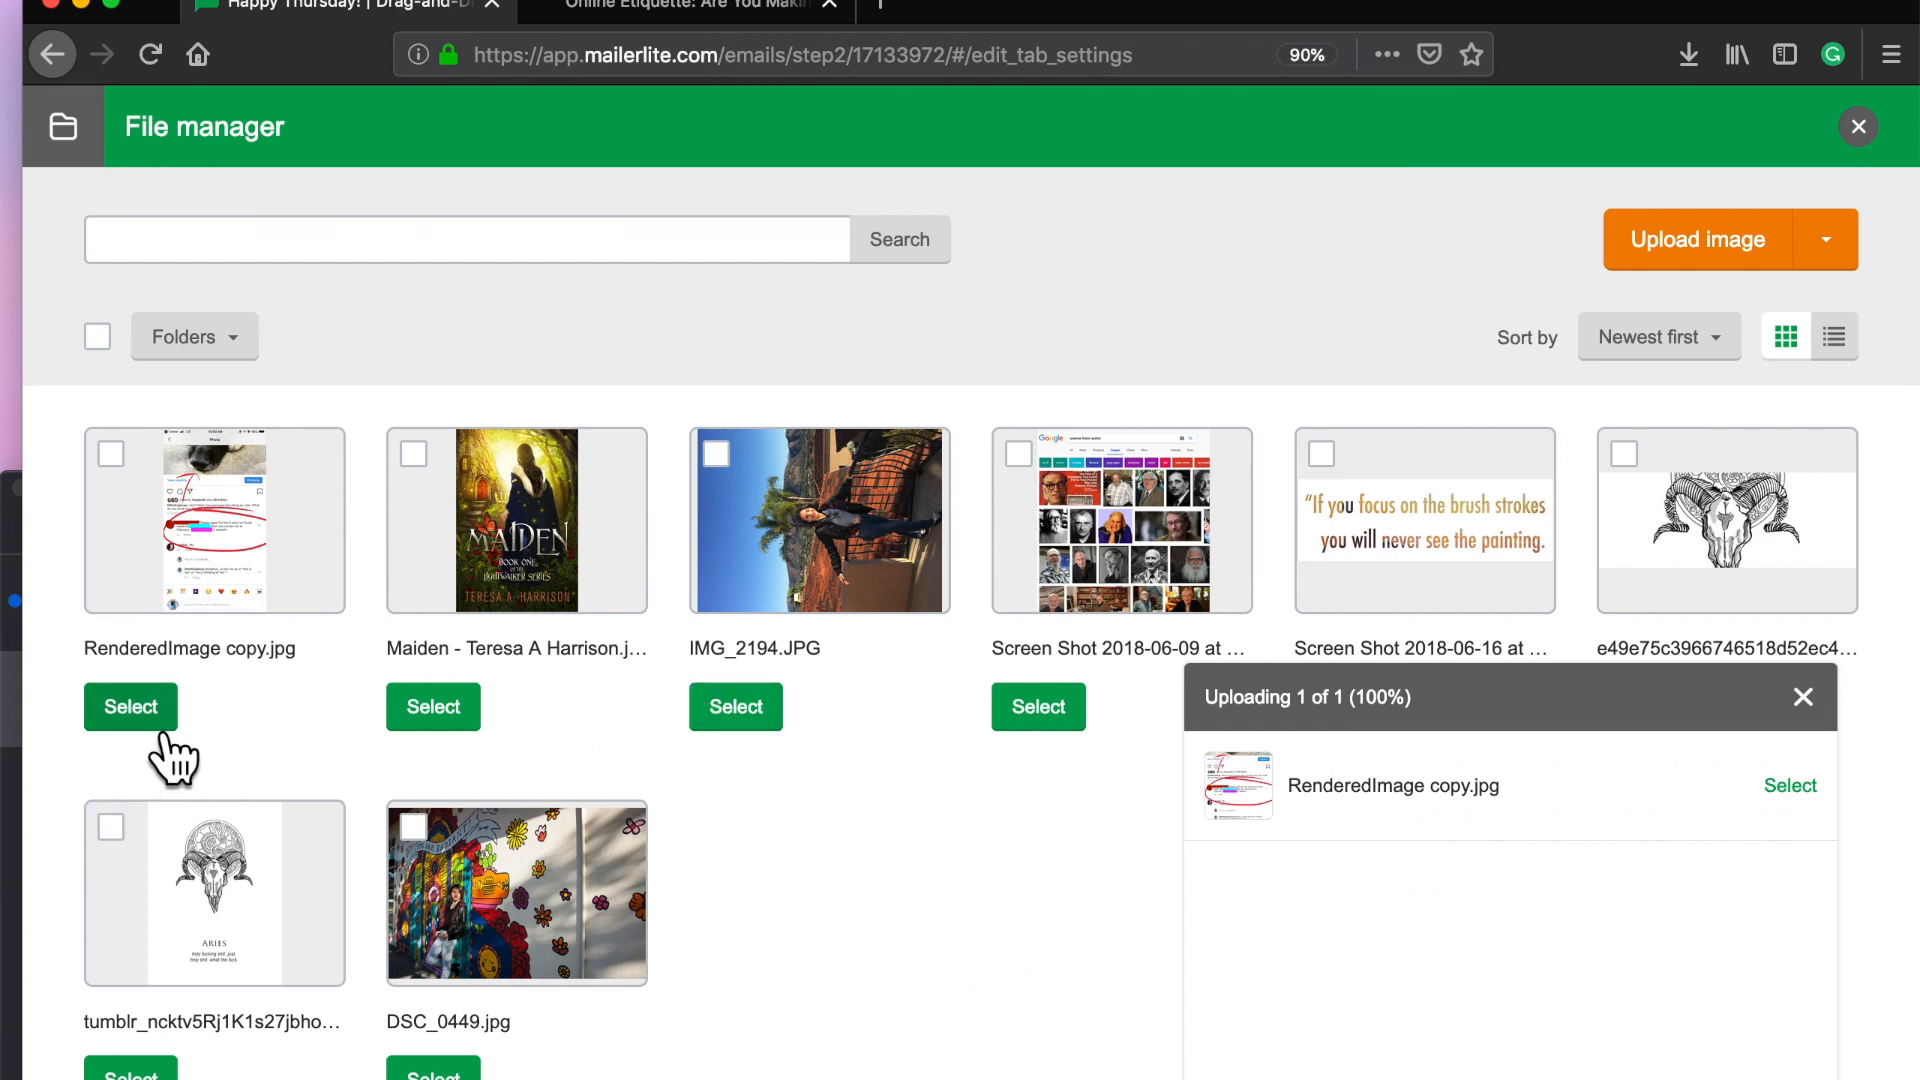
left_click(131, 707)
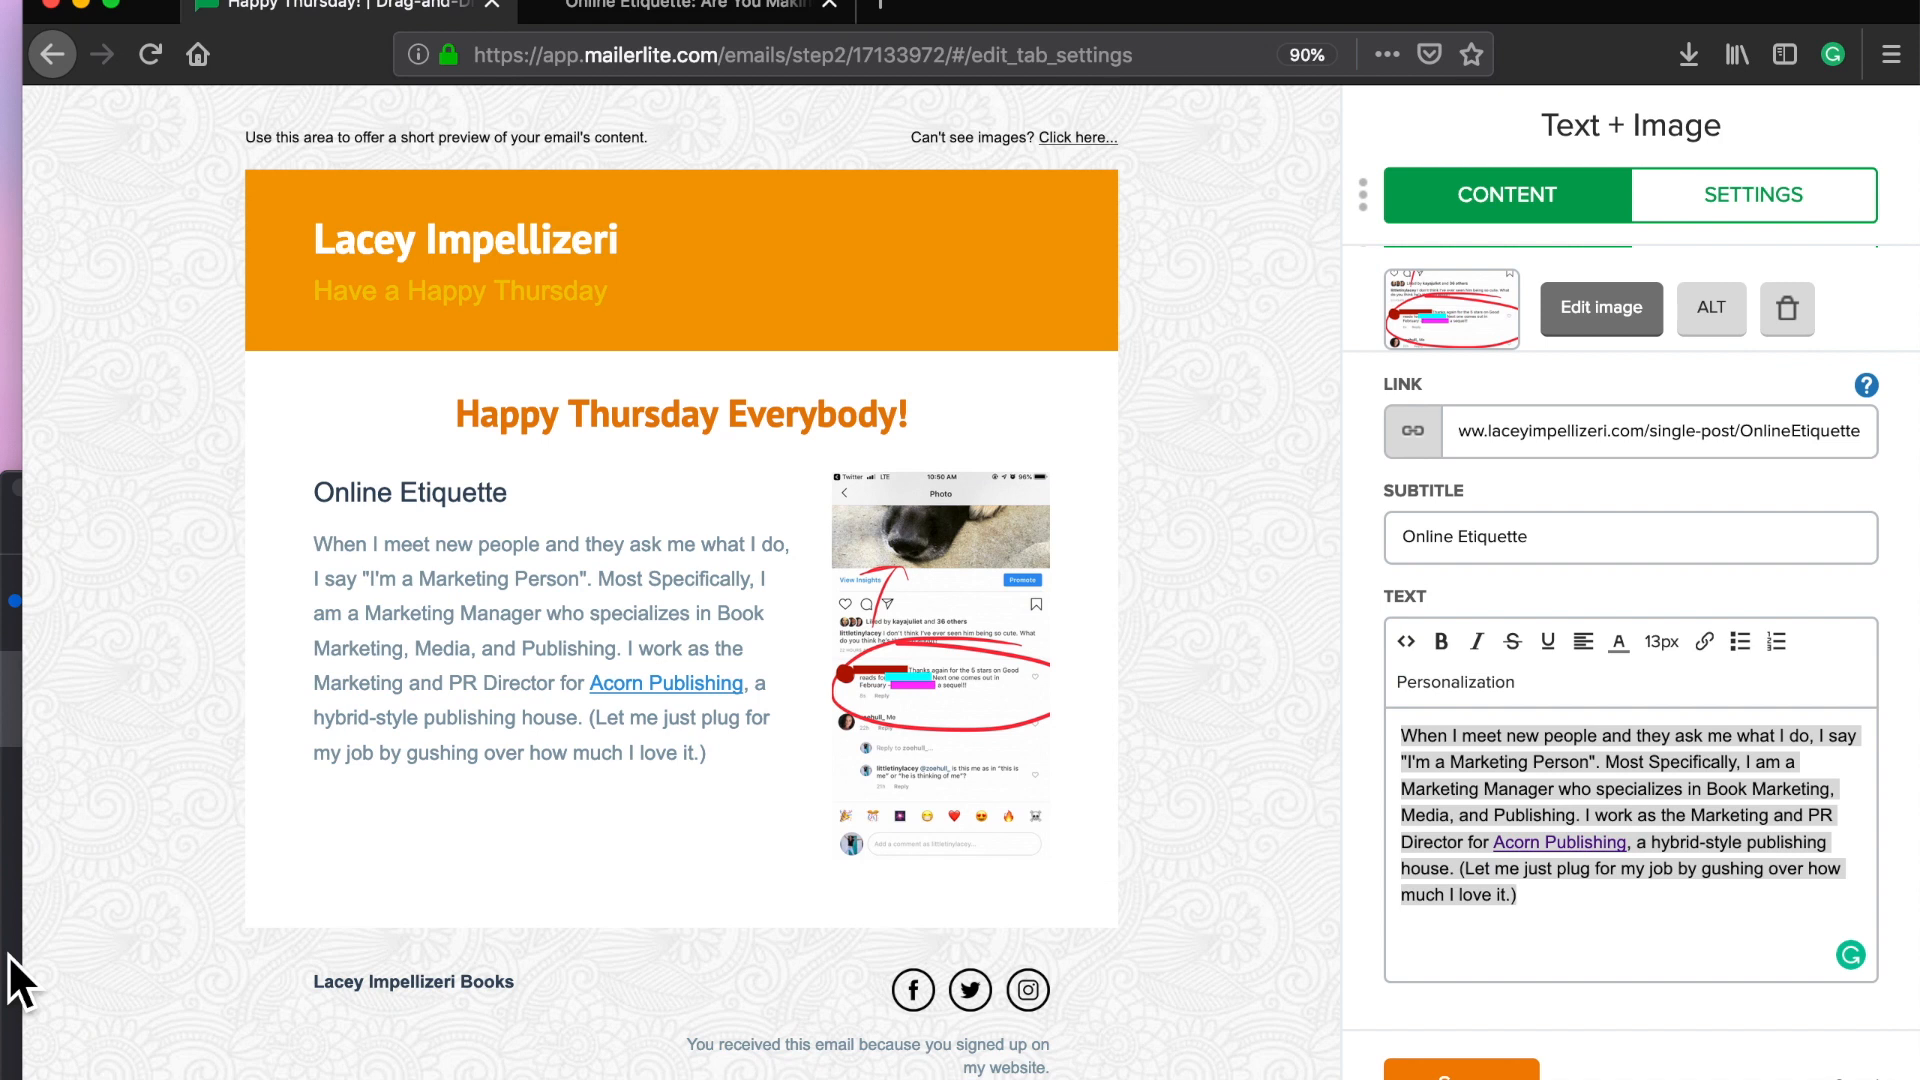
Step: In the block settings, put the image on the left and the title on top
left_click(1767, 200)
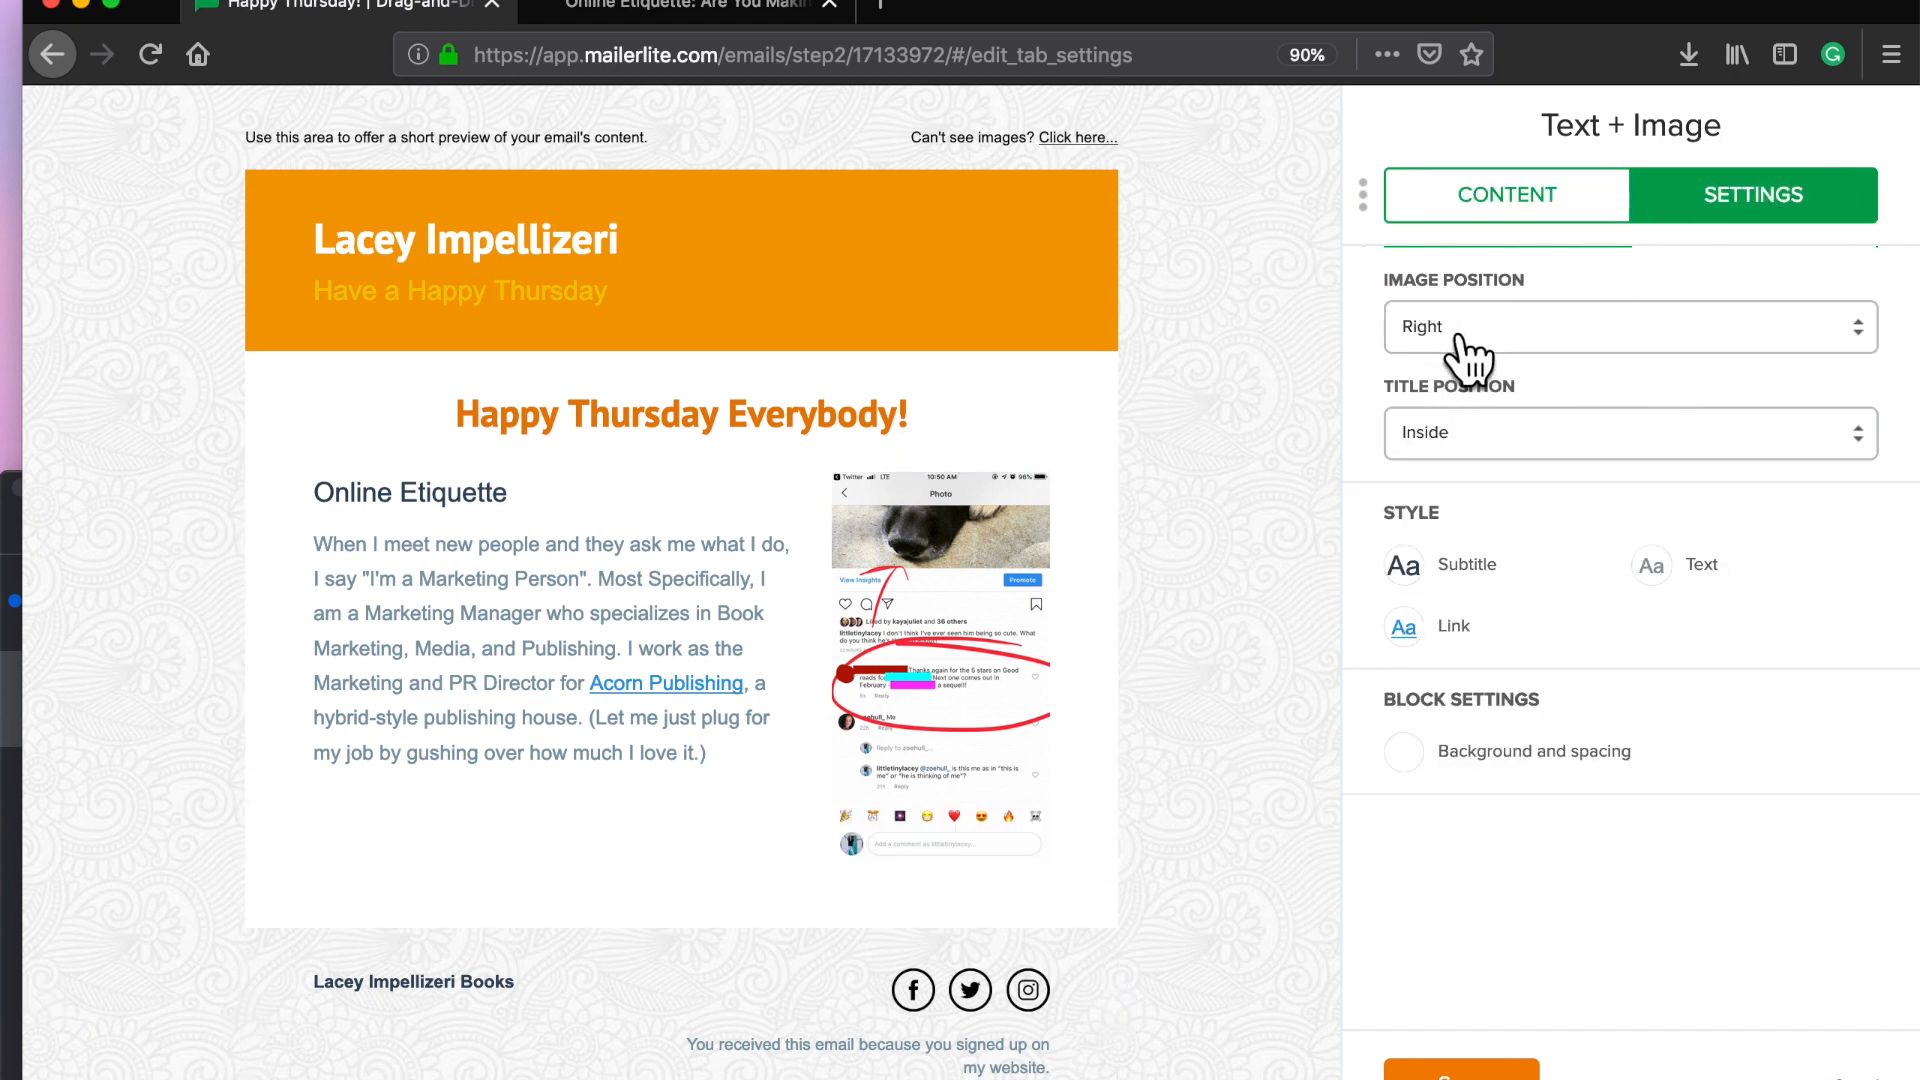
left_click(1456, 336)
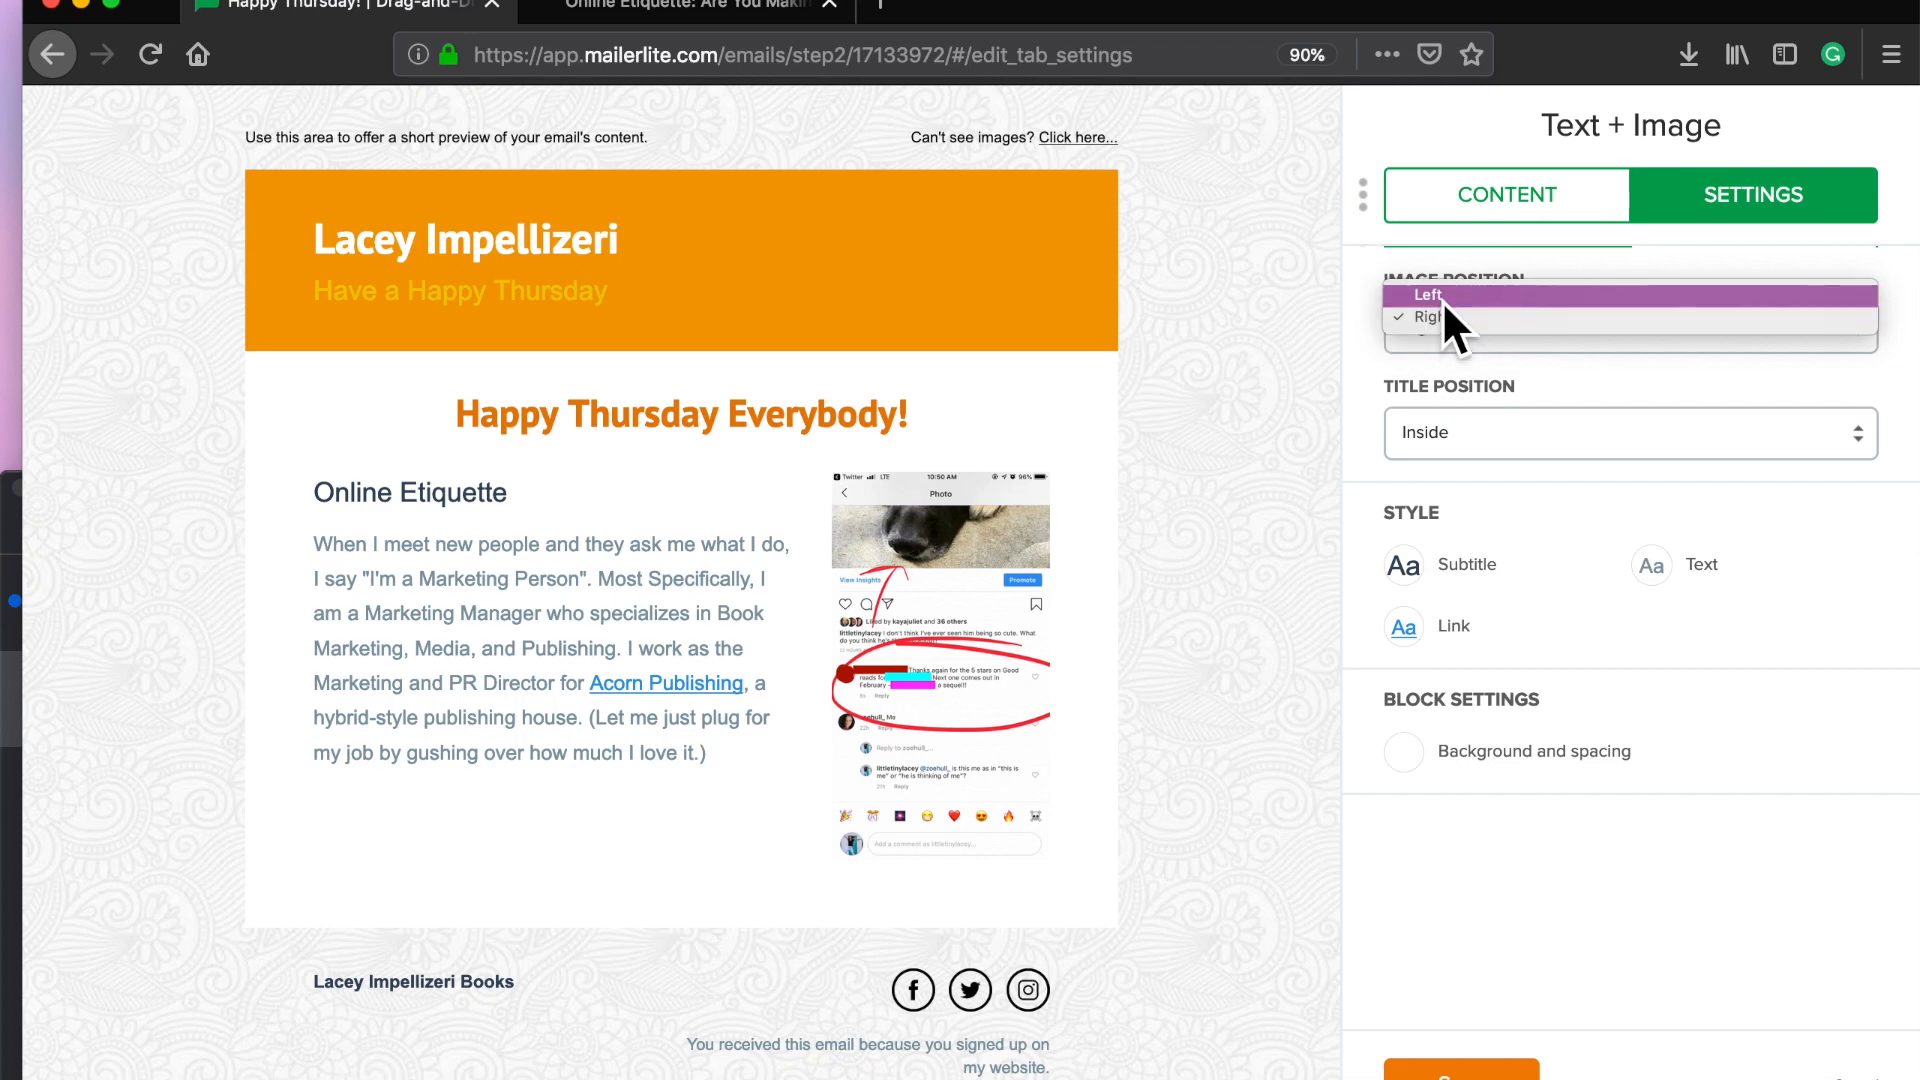
left_click(1442, 300)
left_click(1441, 442)
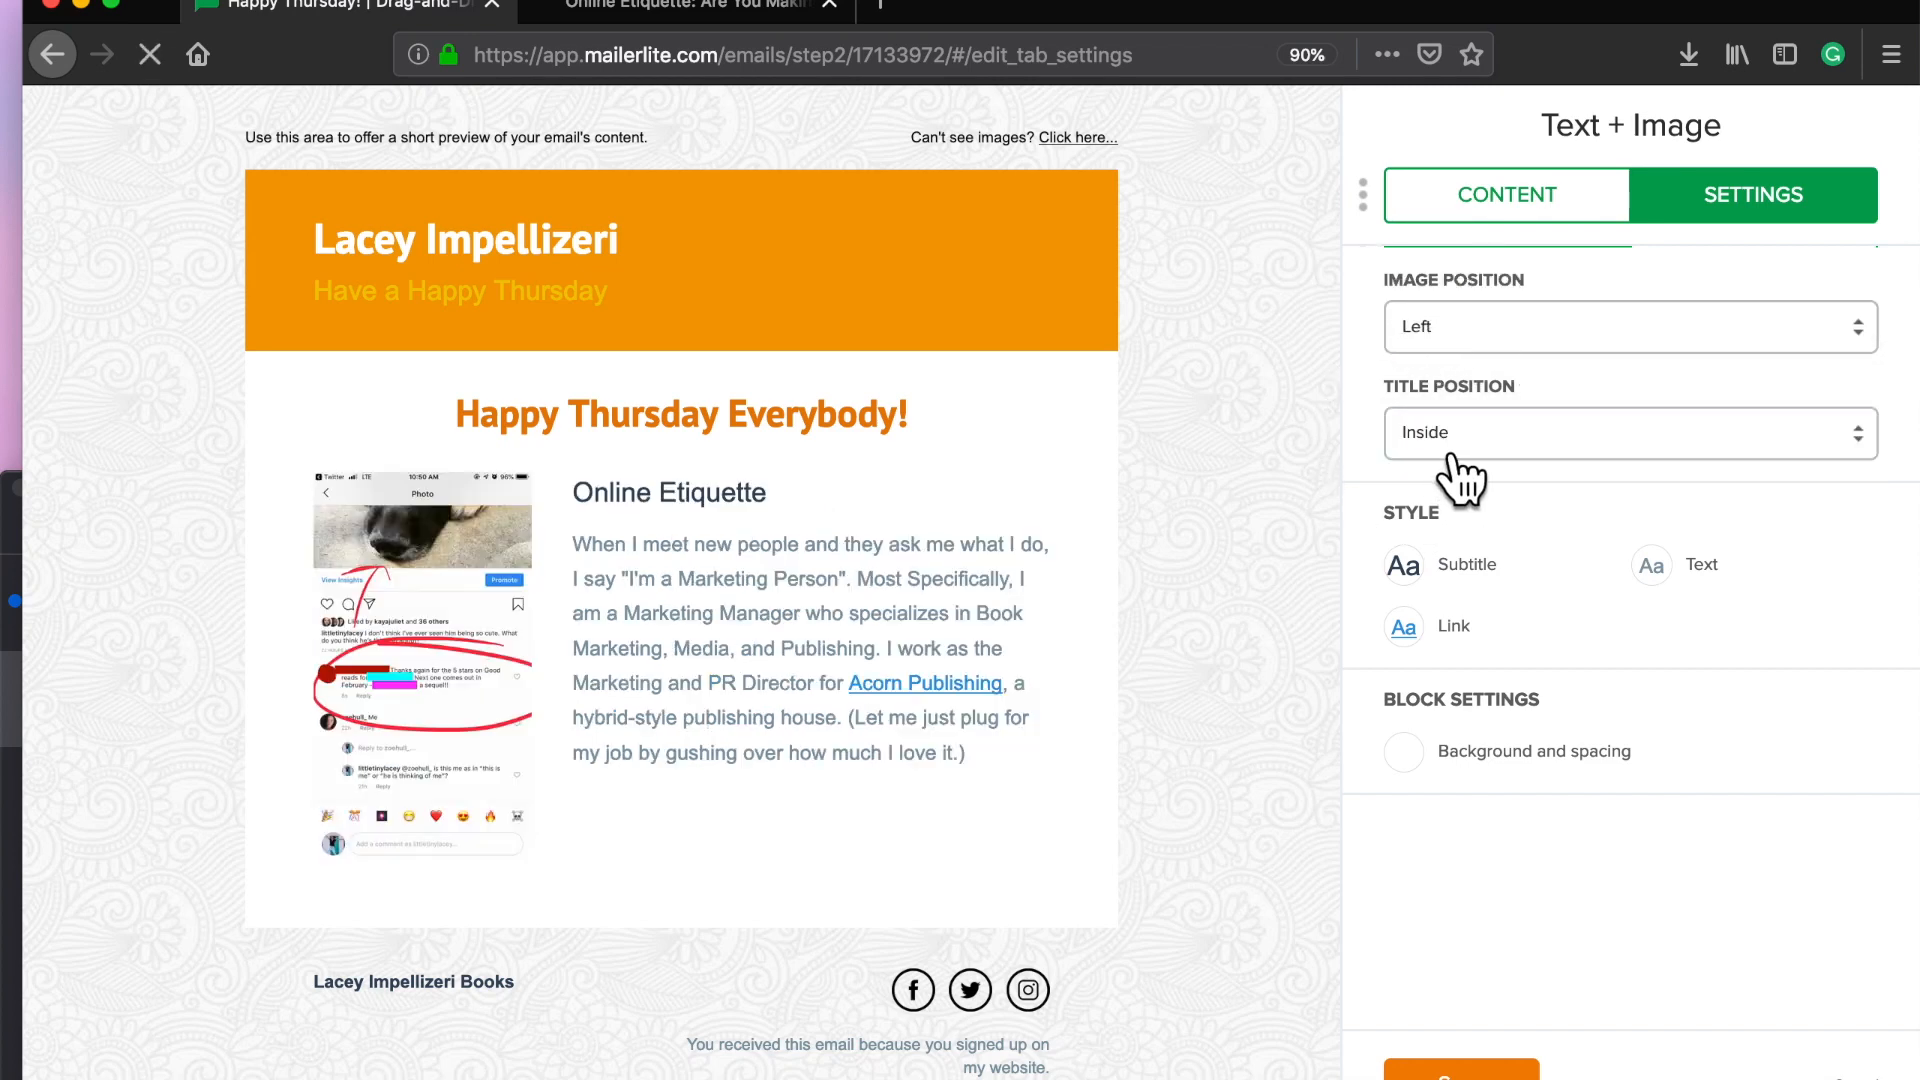
left_click(1450, 451)
left_click(1432, 450)
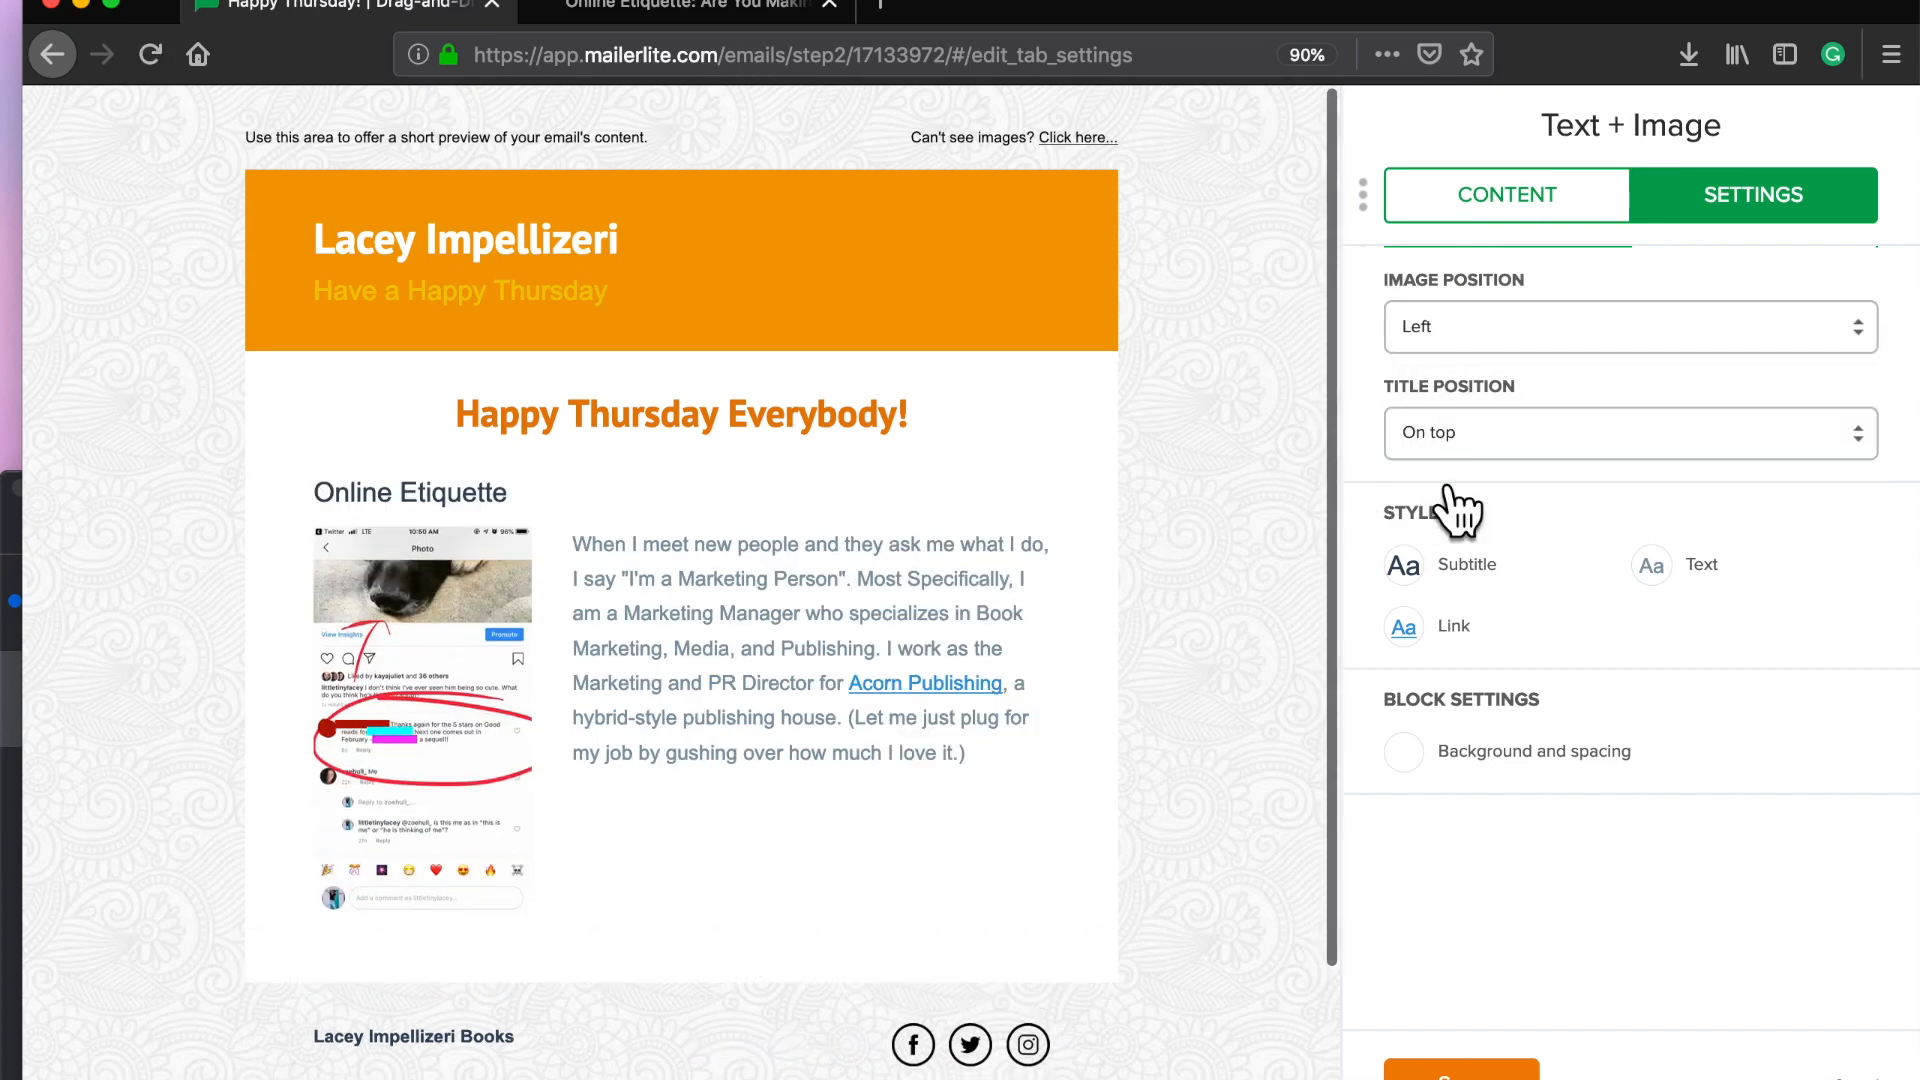
Step: Set both the subtitle and body text fonts to PT Sans
left_click(1452, 566)
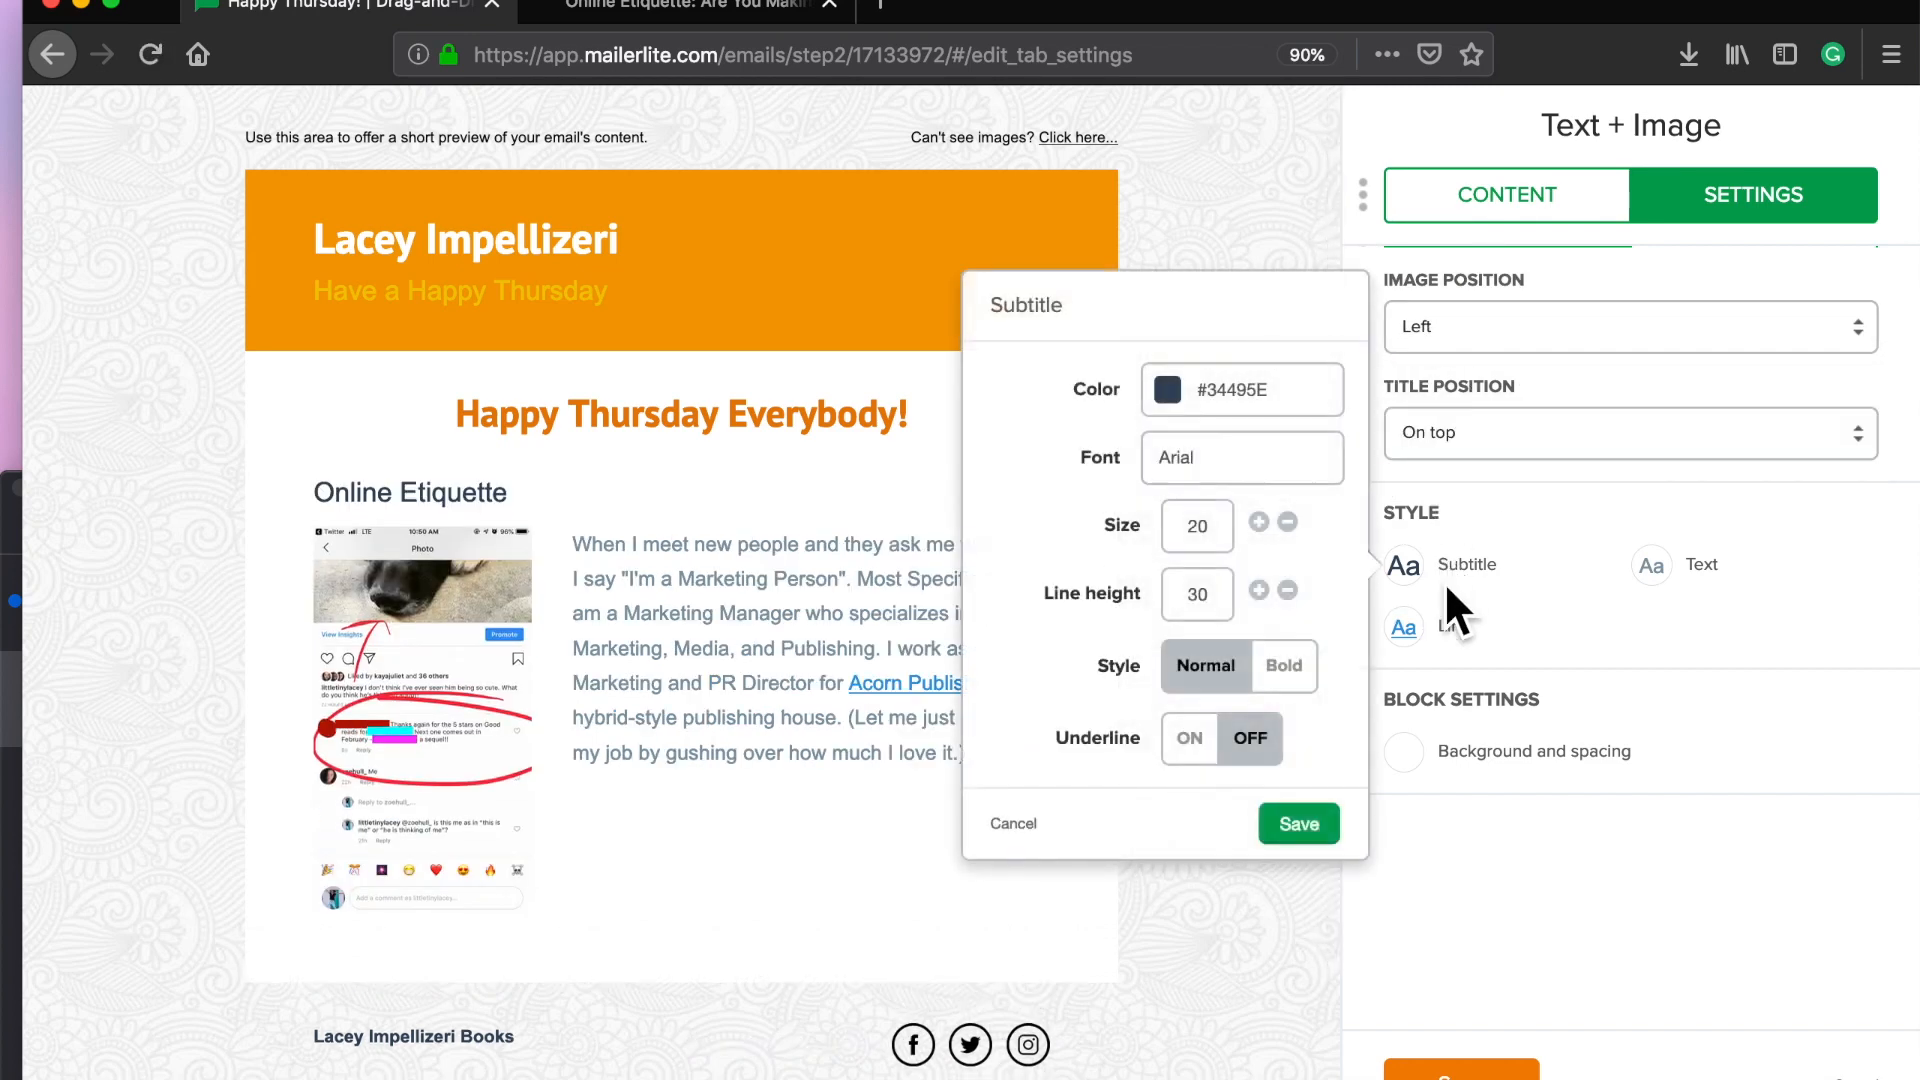
left_click(1203, 480)
scroll(1157, 545, "down", 3)
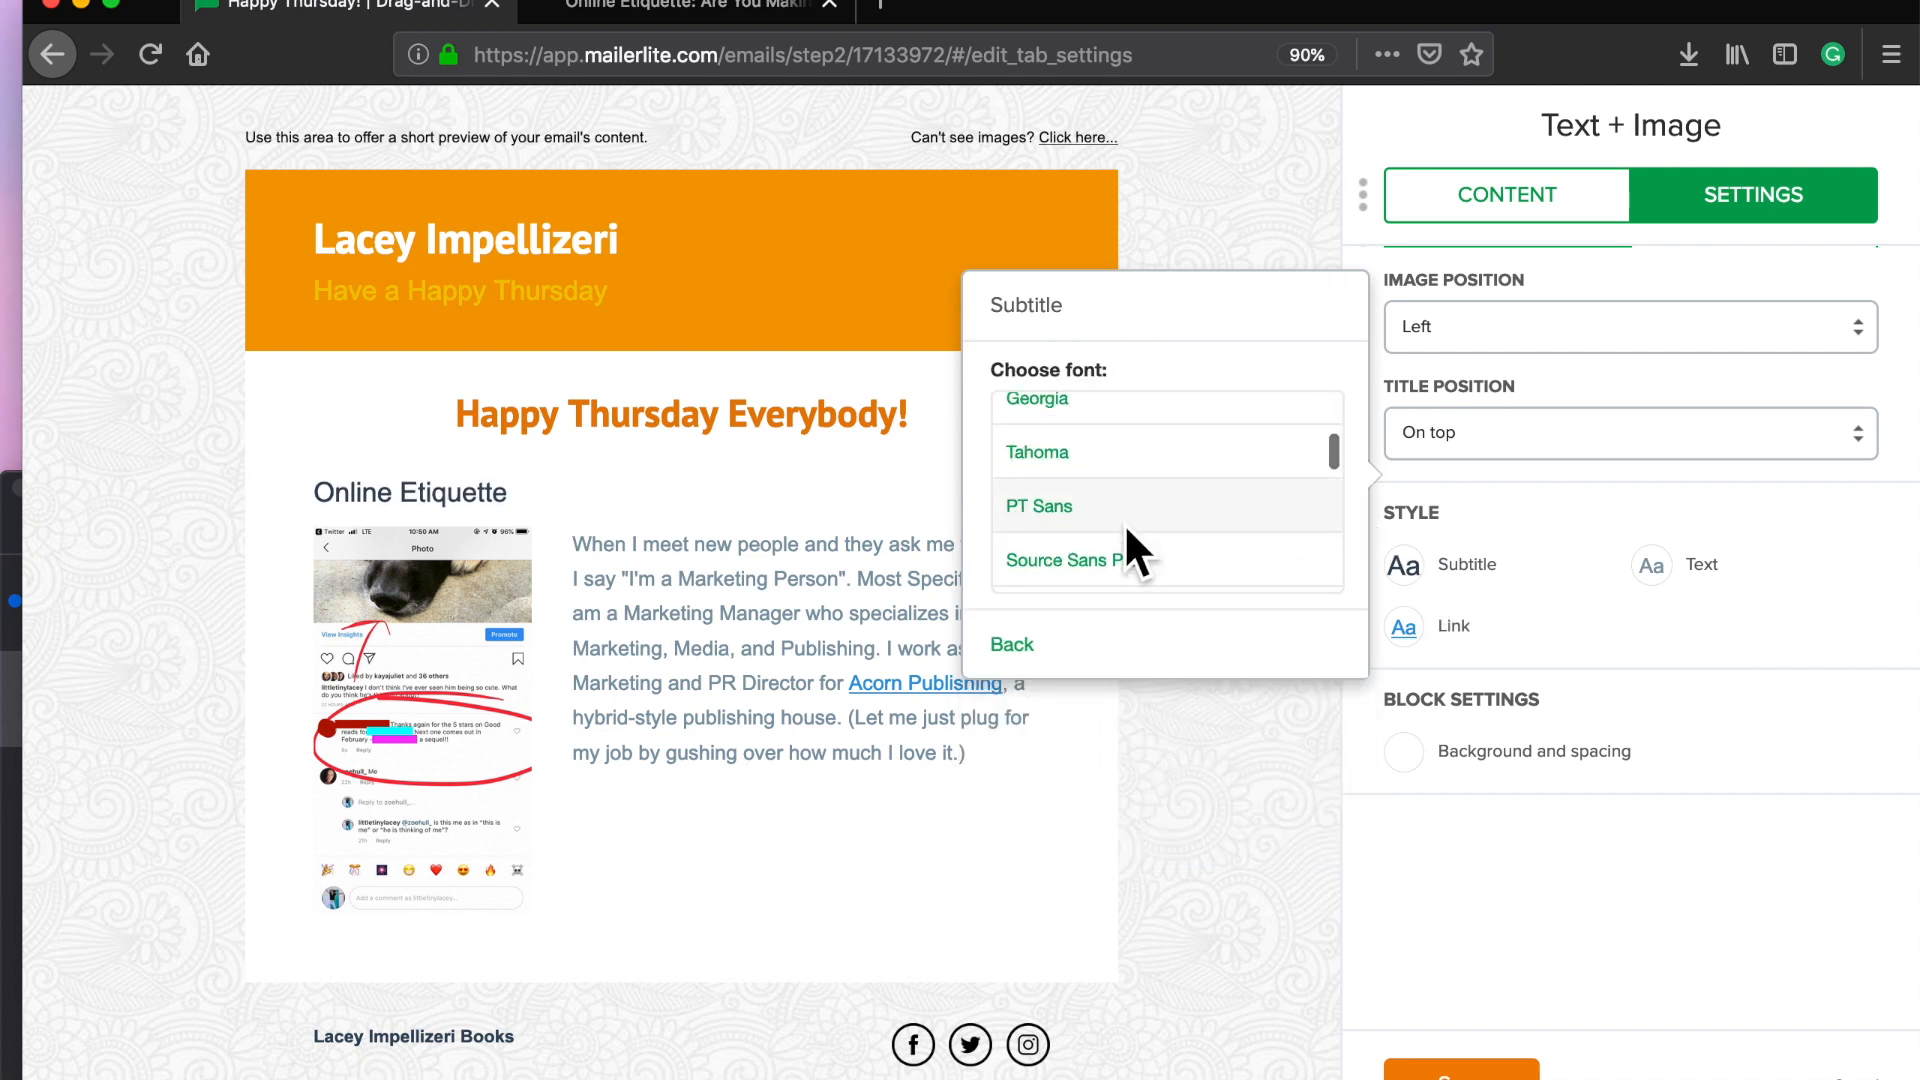
left_click(1080, 528)
left_click(1693, 598)
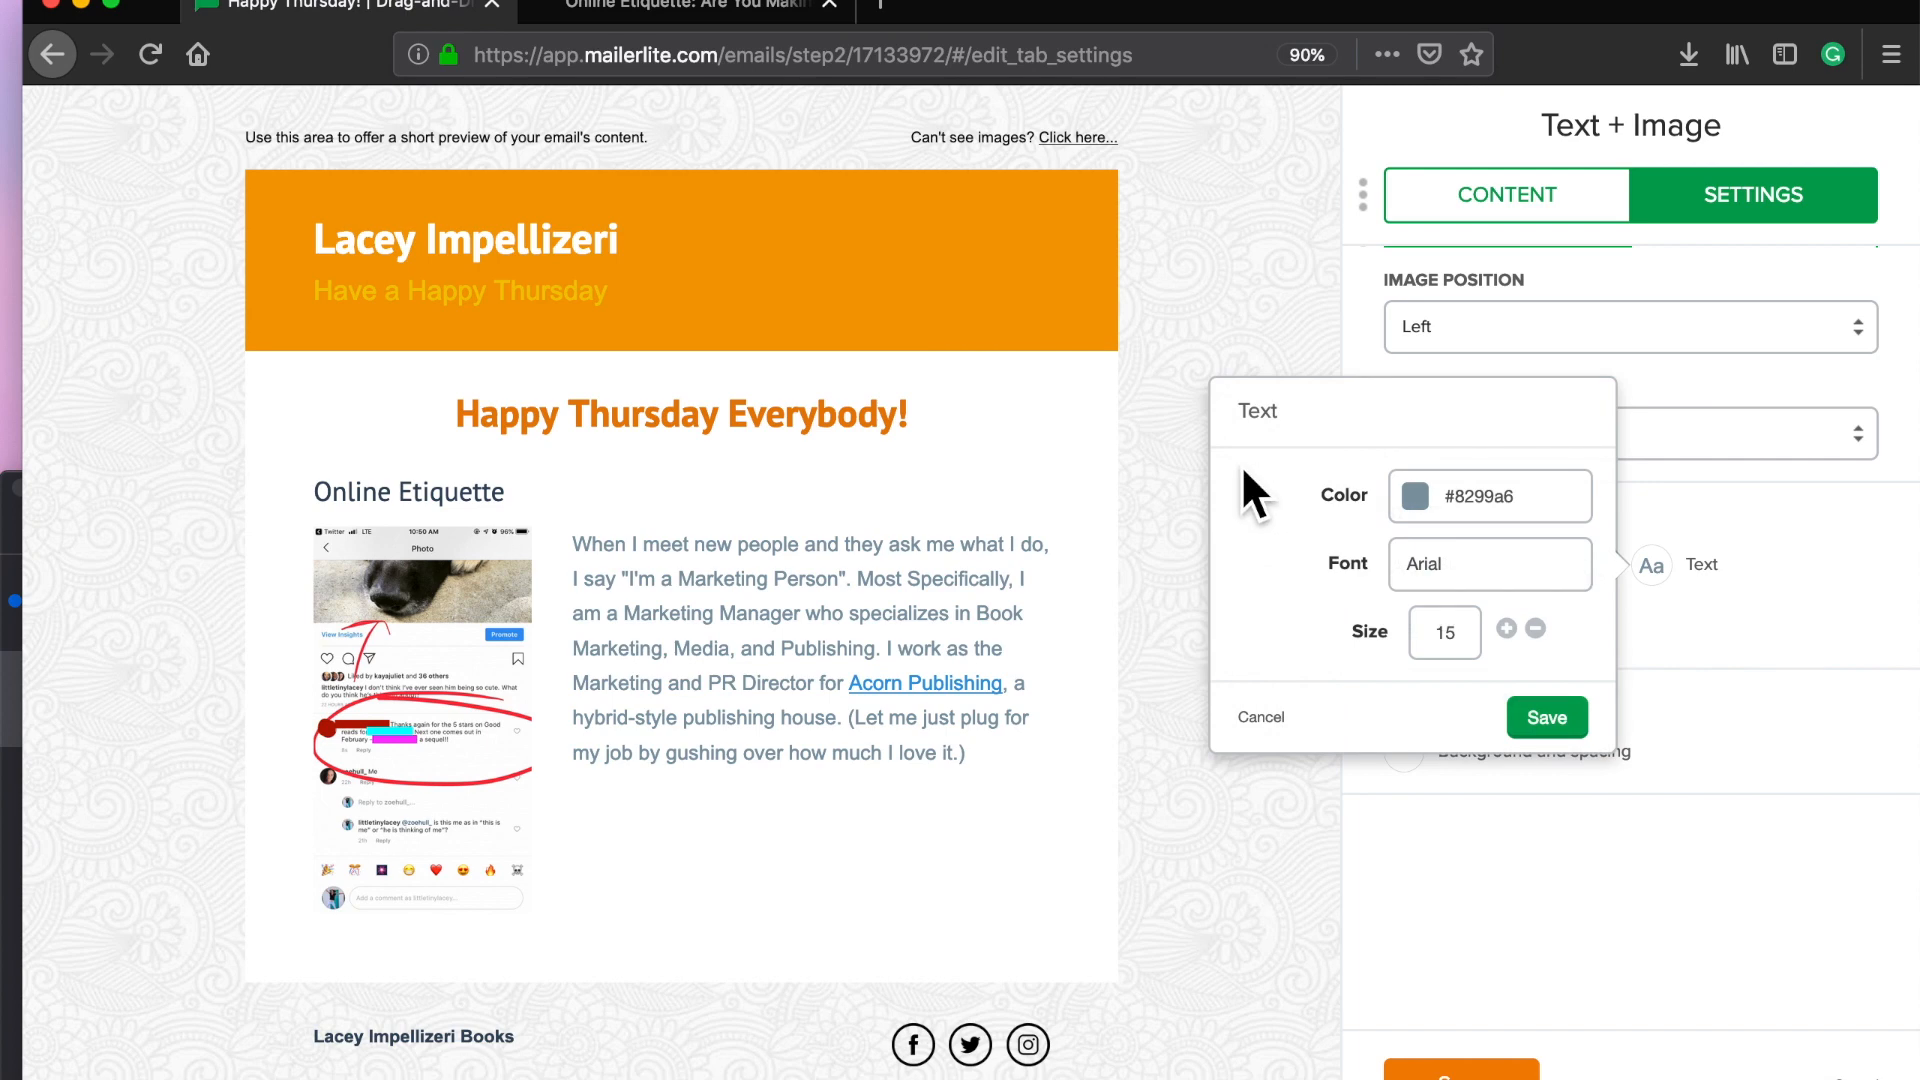
left_click(1445, 570)
scroll(1314, 600, "down", 3)
left_click(1310, 640)
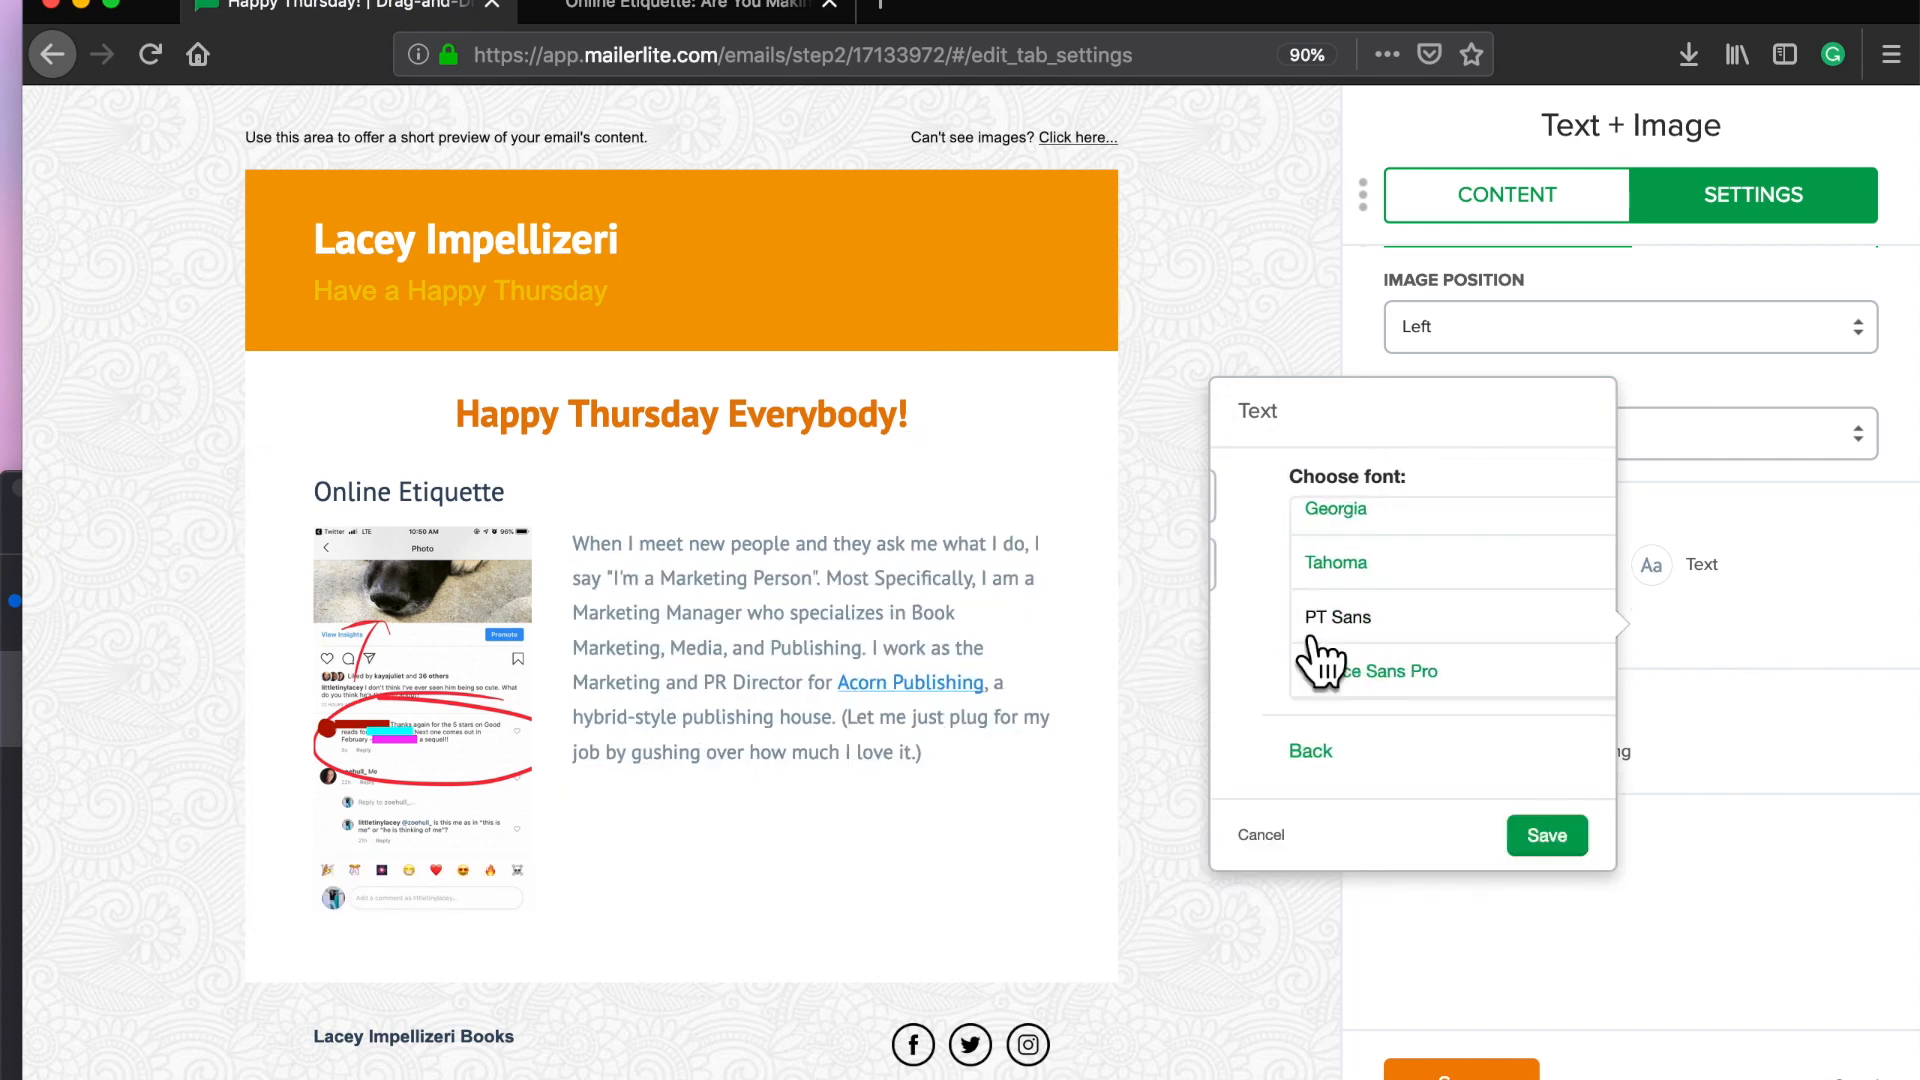
left_click(1690, 658)
Step: Make the excerpt's links orange with underlining turned off
left_click(1410, 630)
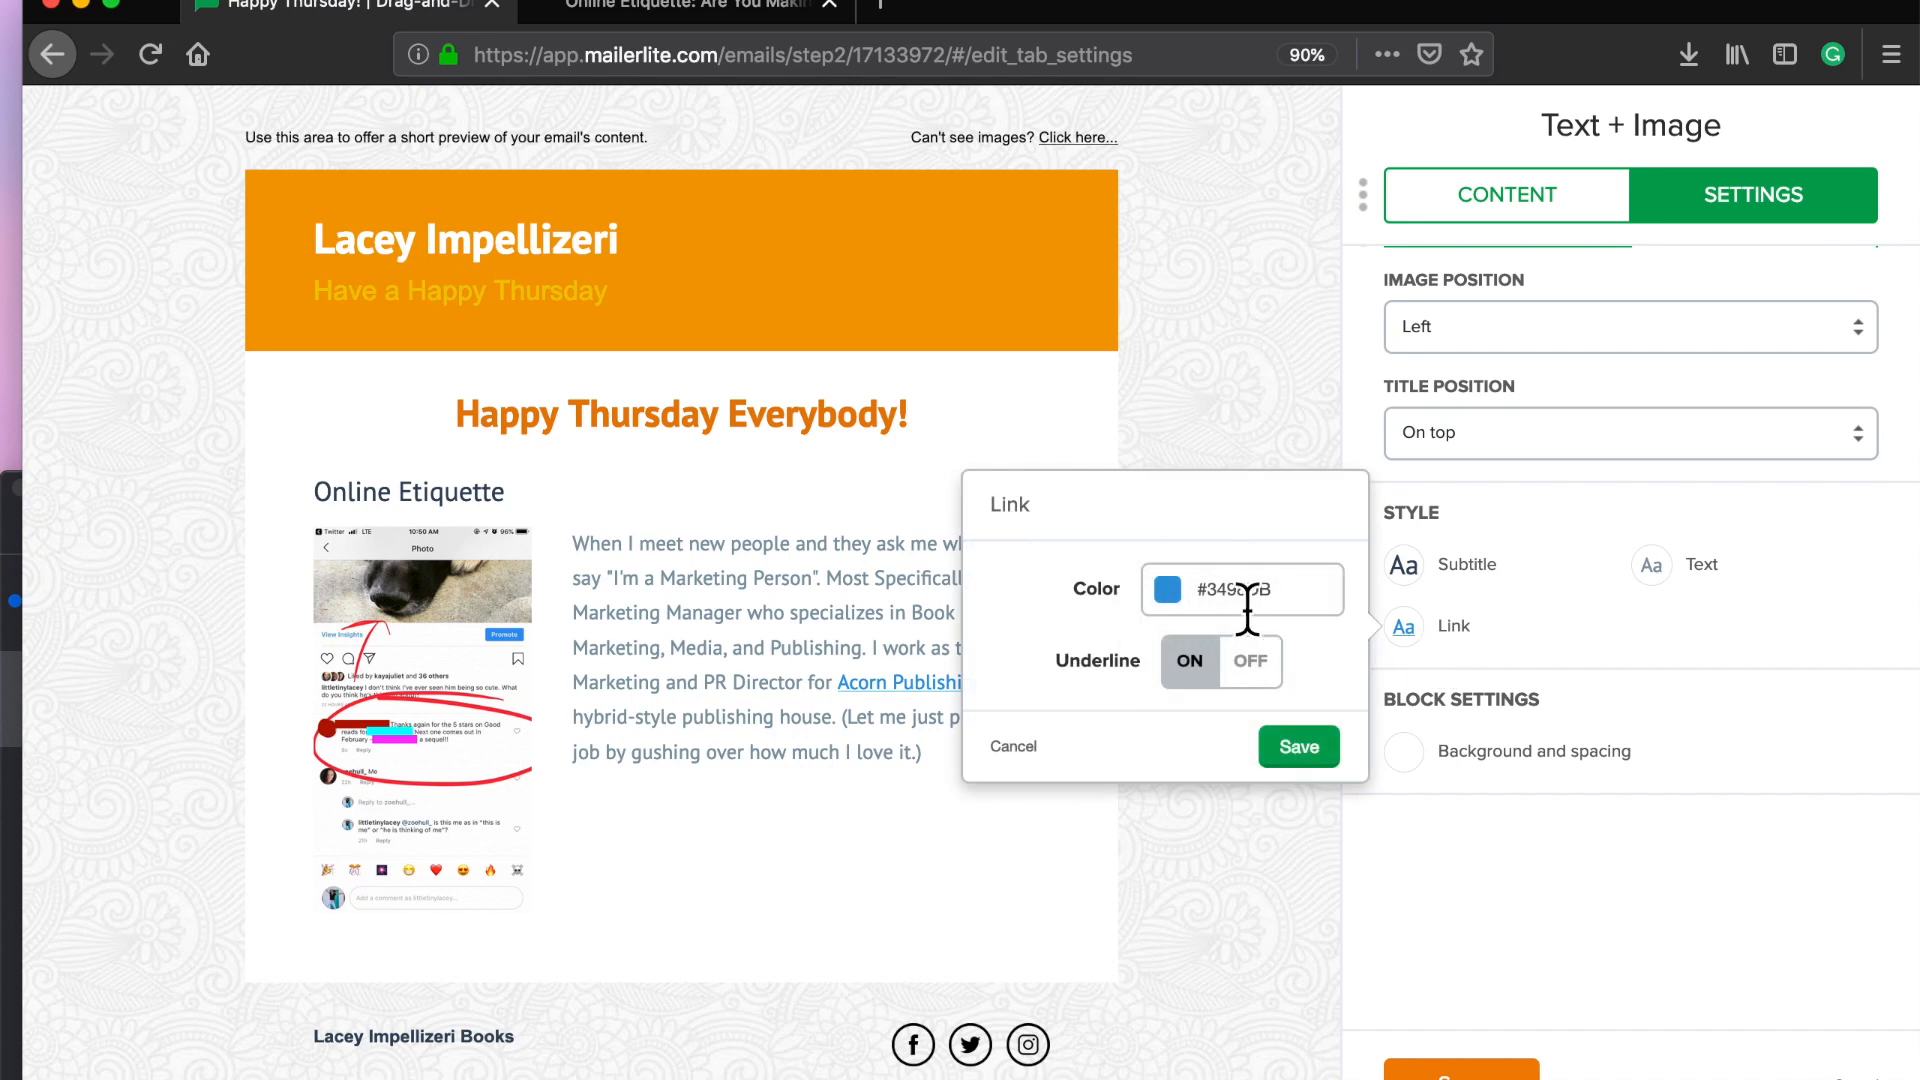
left_click(1185, 600)
left_click(1186, 700)
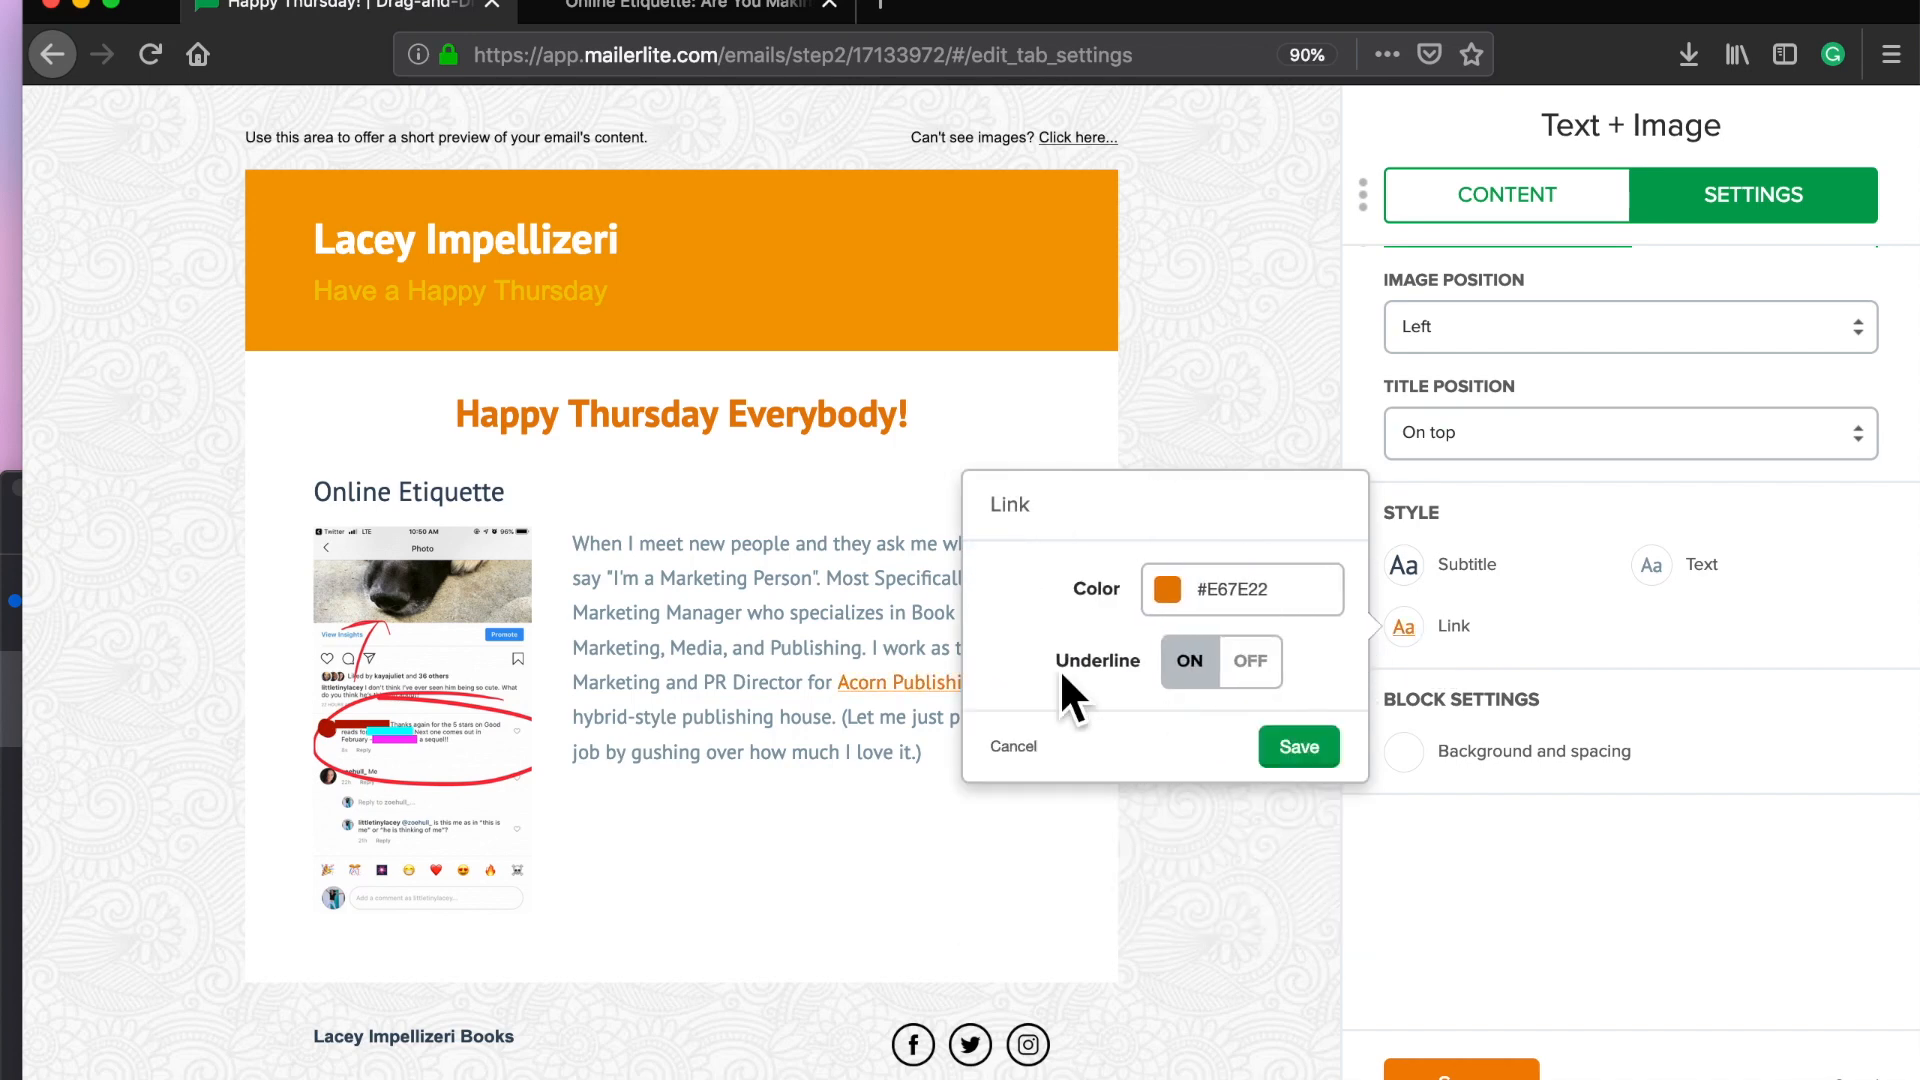
left_click(1252, 664)
left_click(1297, 752)
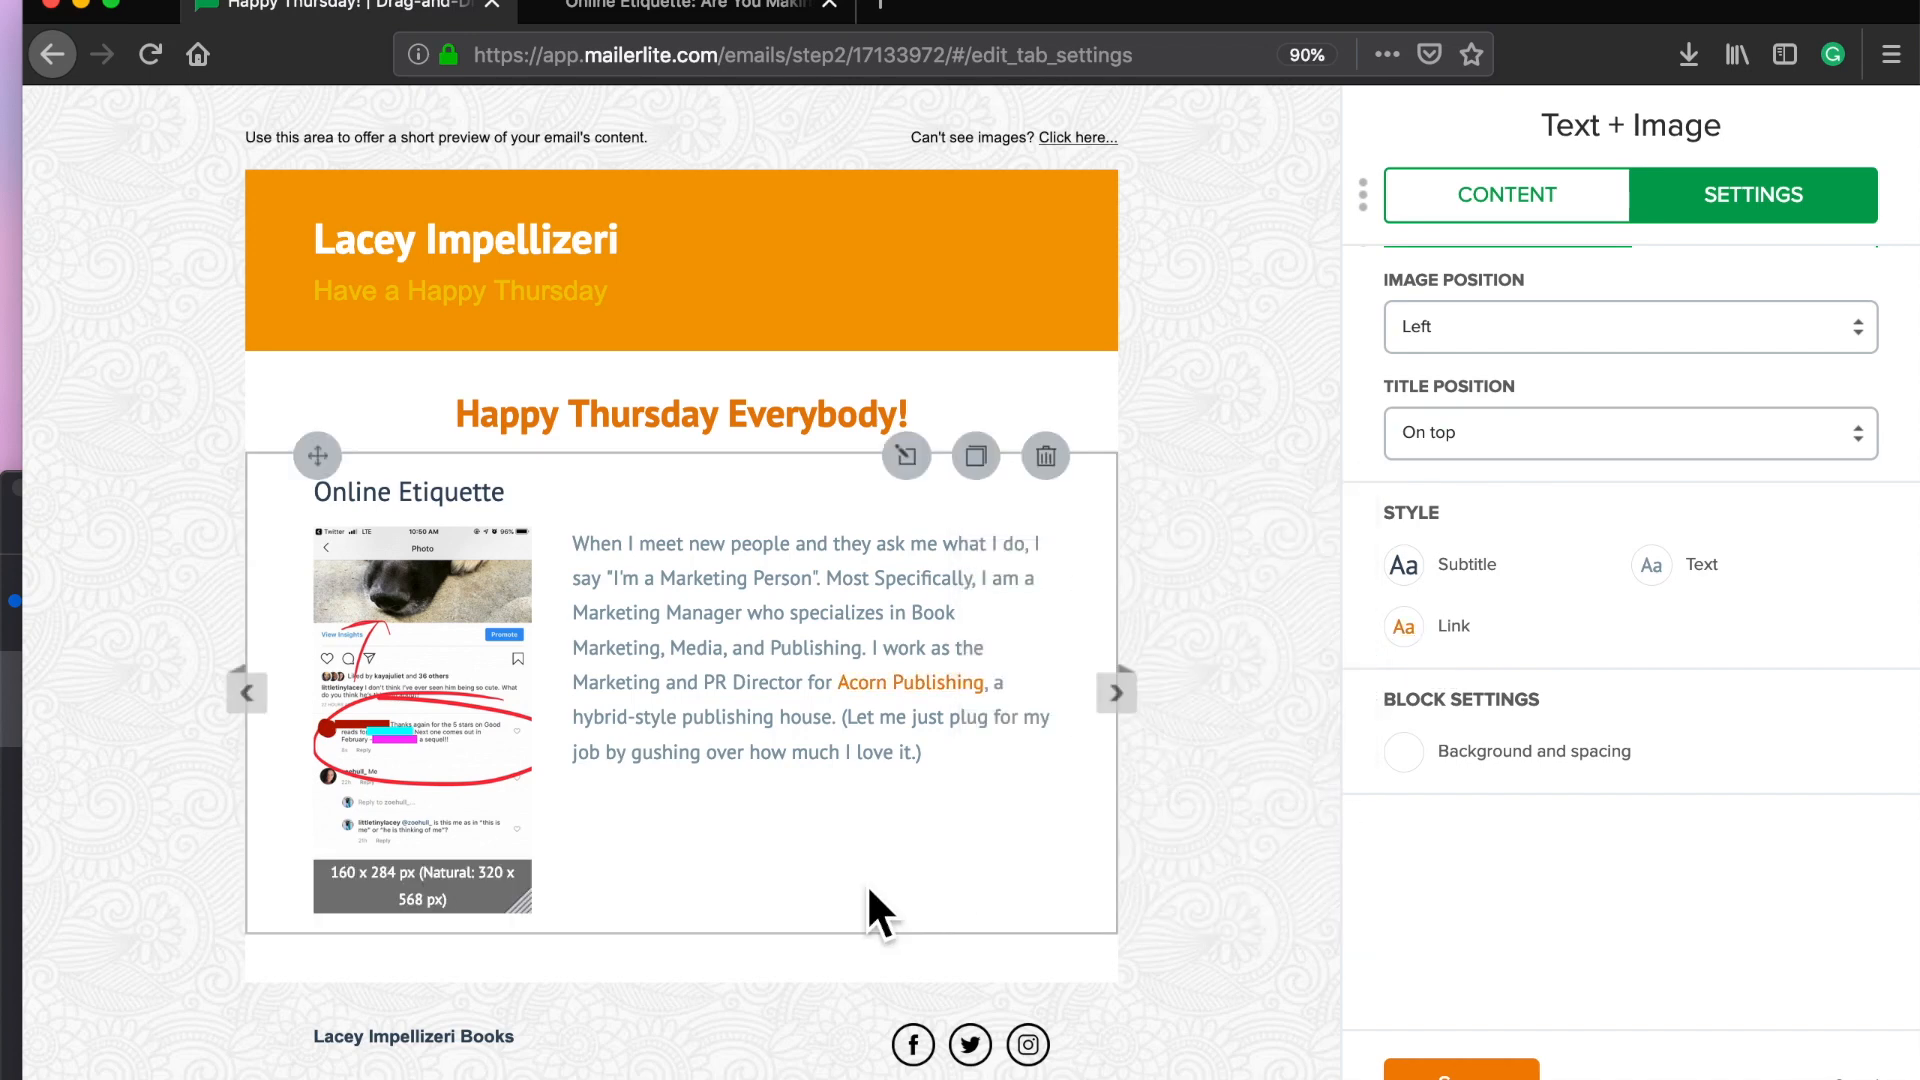
Step: Shrink the excerpt image so the text wraps beside it, then close the block settings
scroll(866, 884, "down", 3)
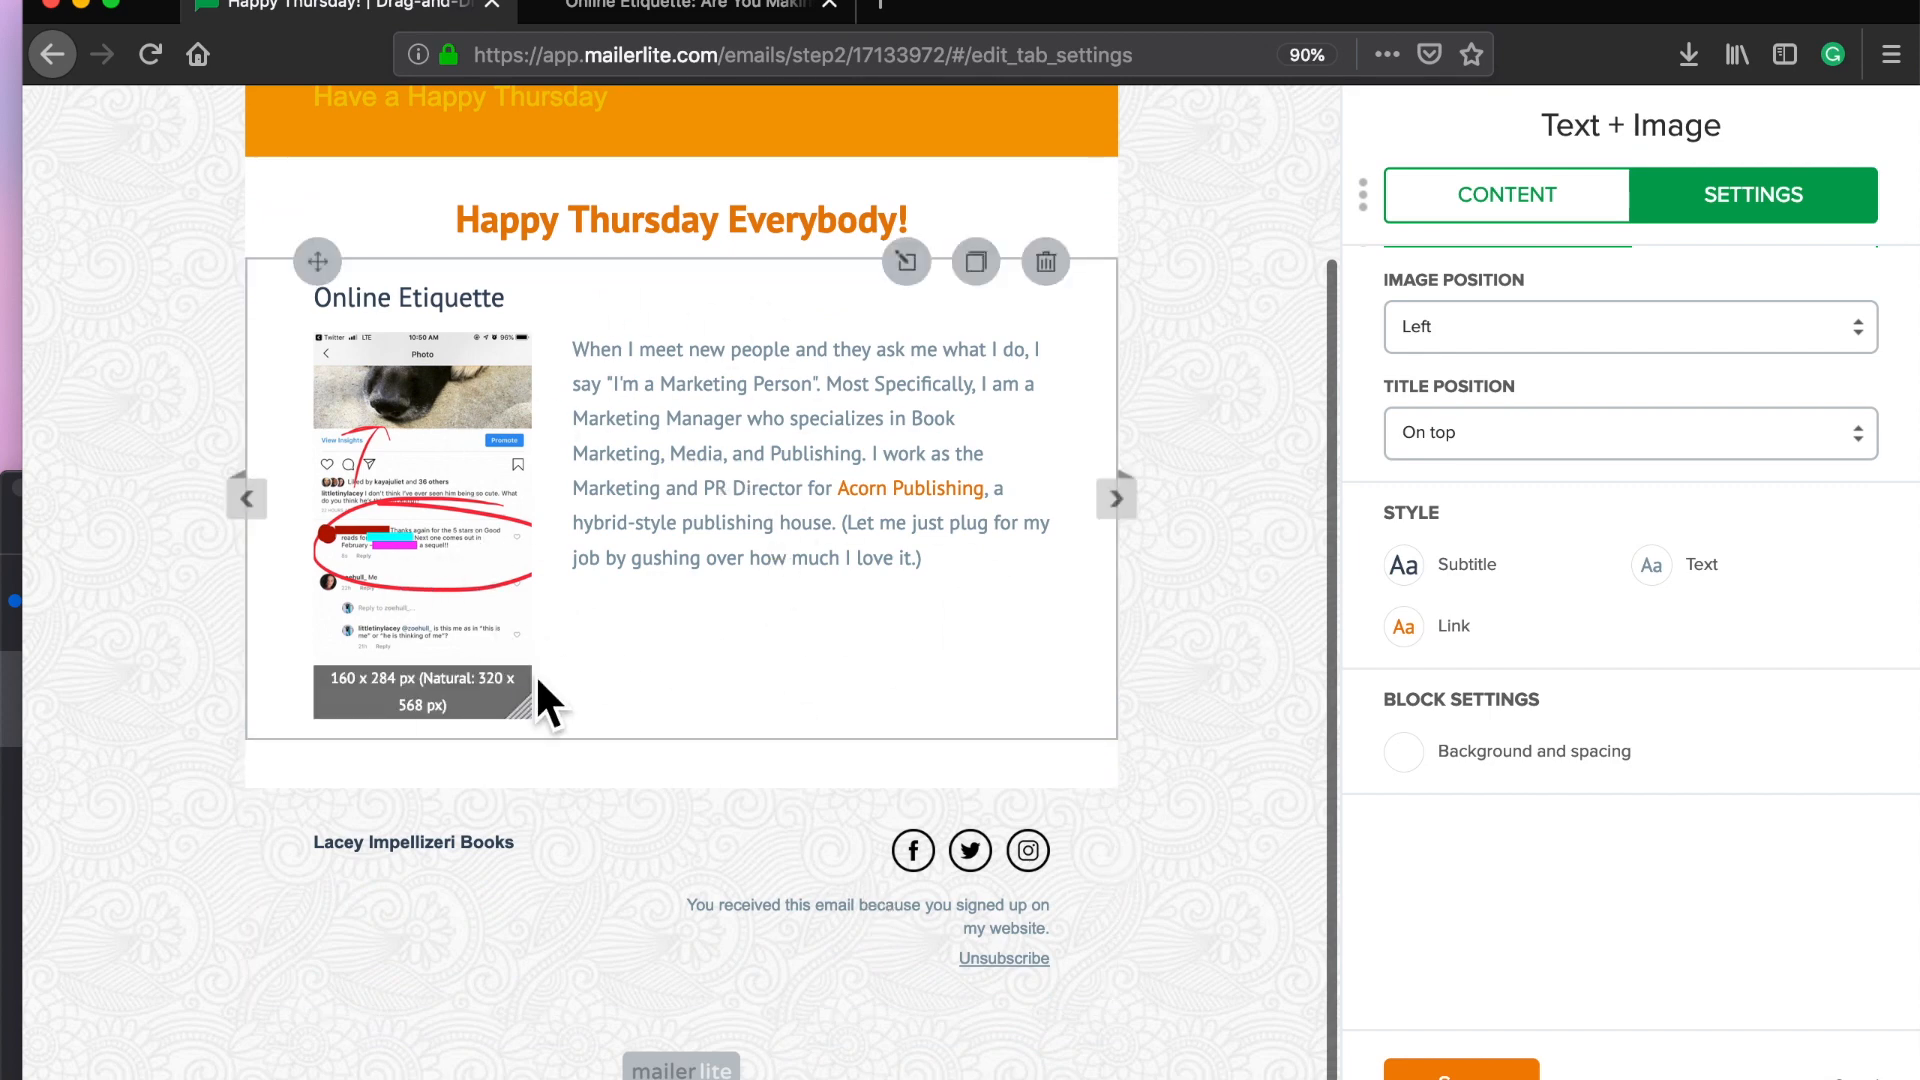
left_click_drag(522, 711, 542, 746)
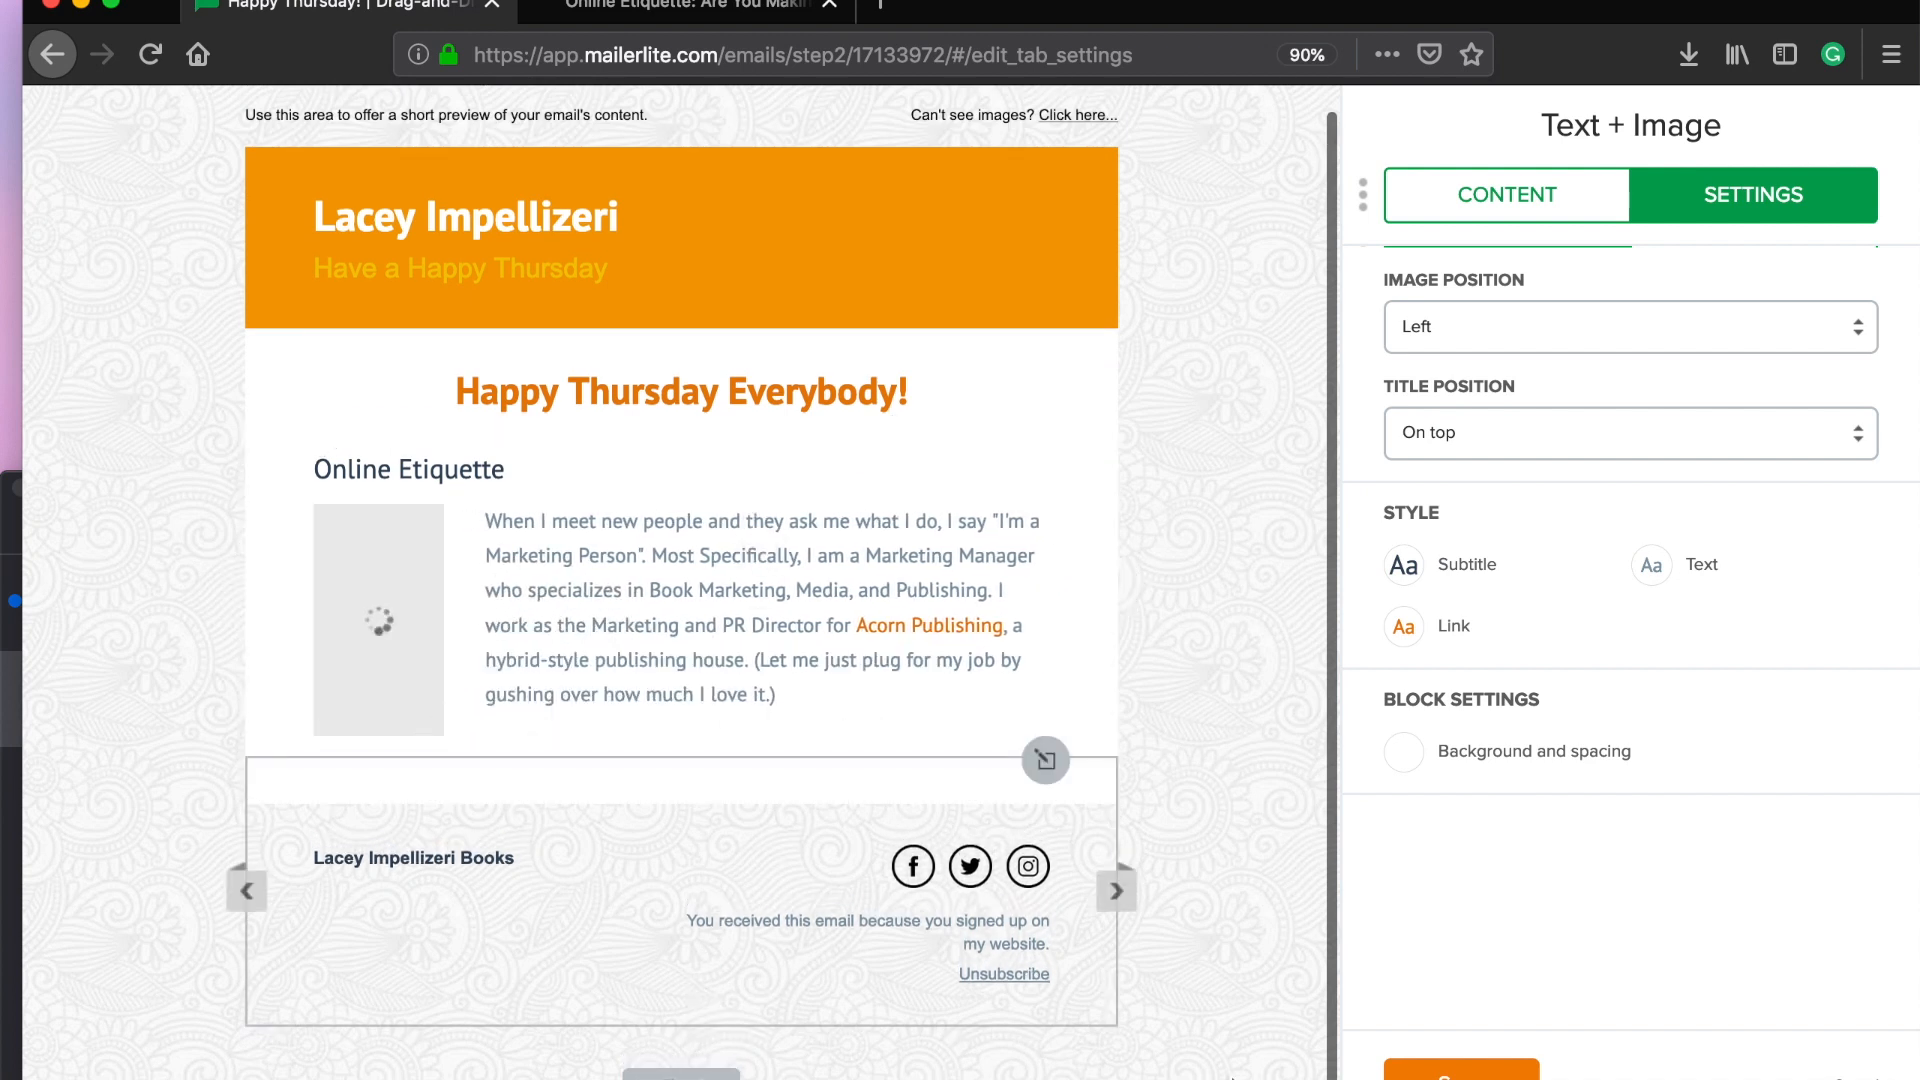
left_click(1461, 1070)
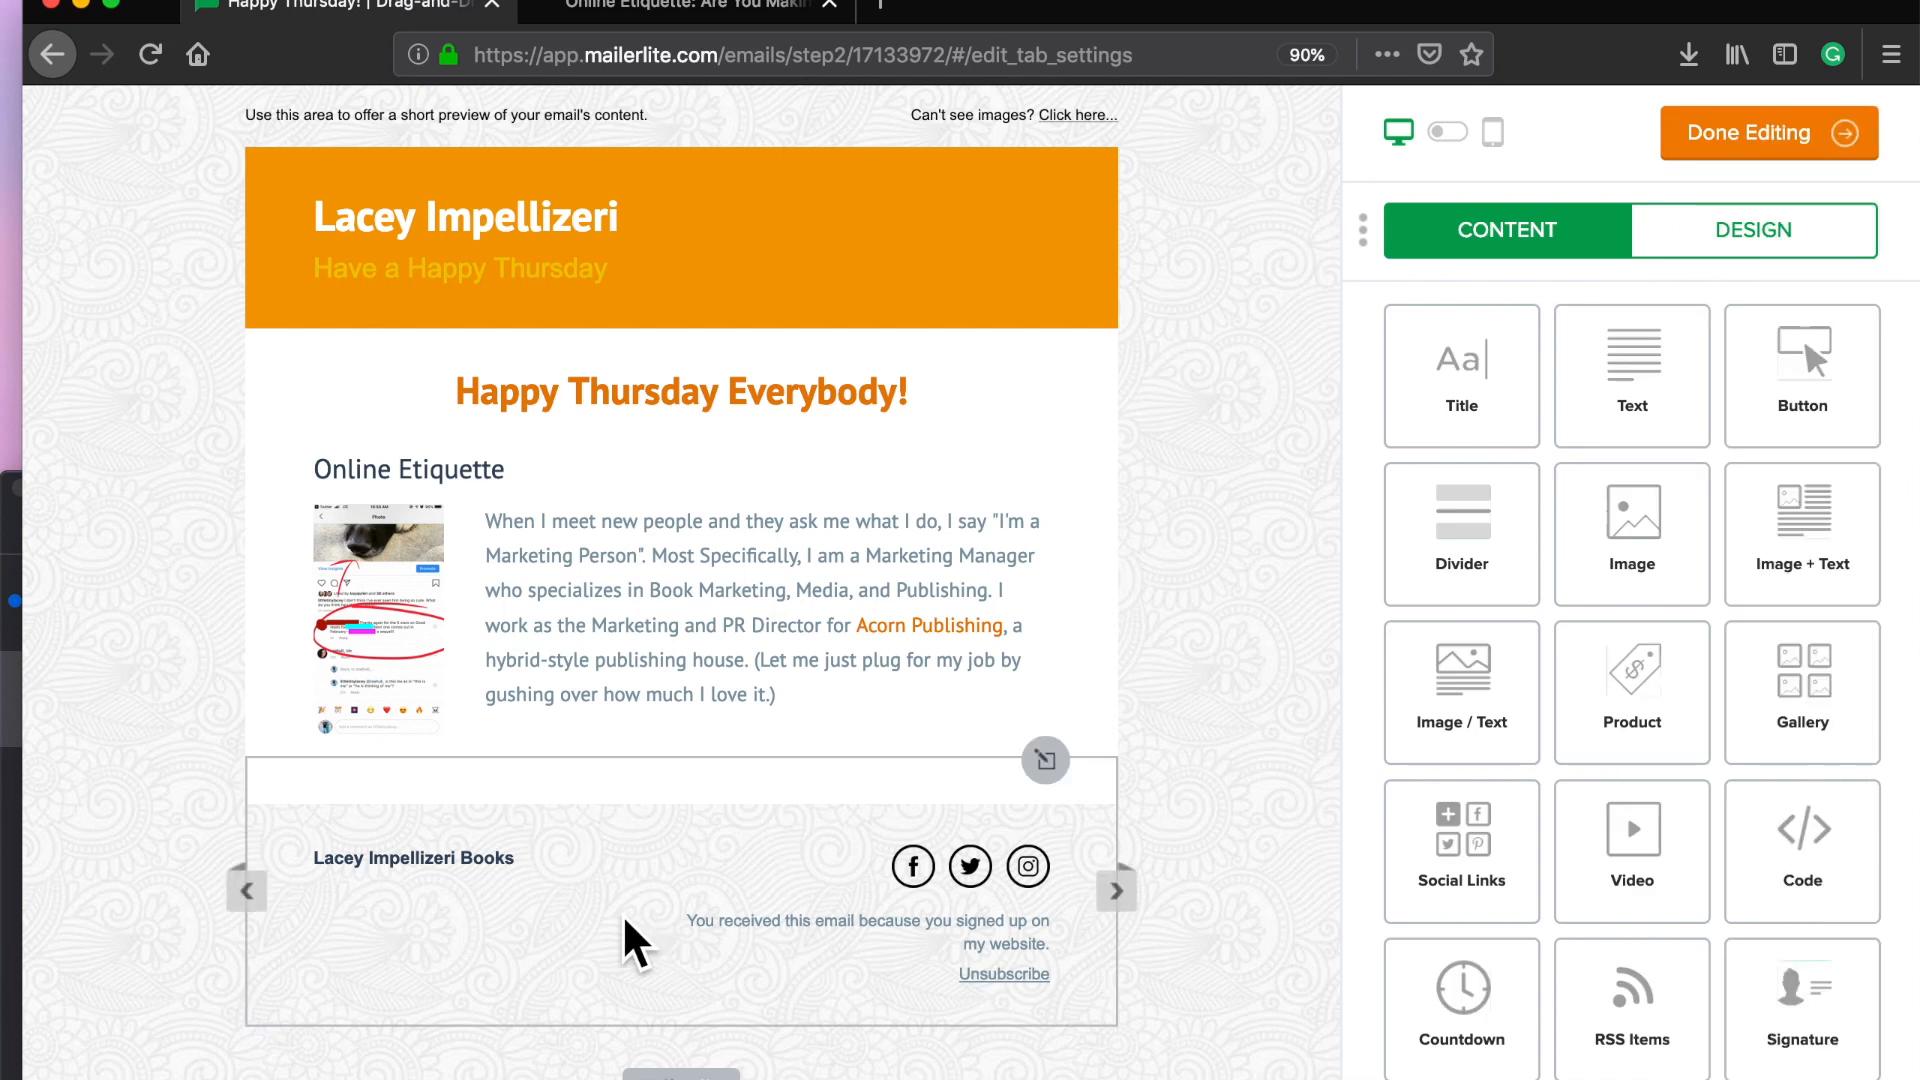
Step: Add the contact e-mail address to the footer's address and contact information
left_click(630, 940)
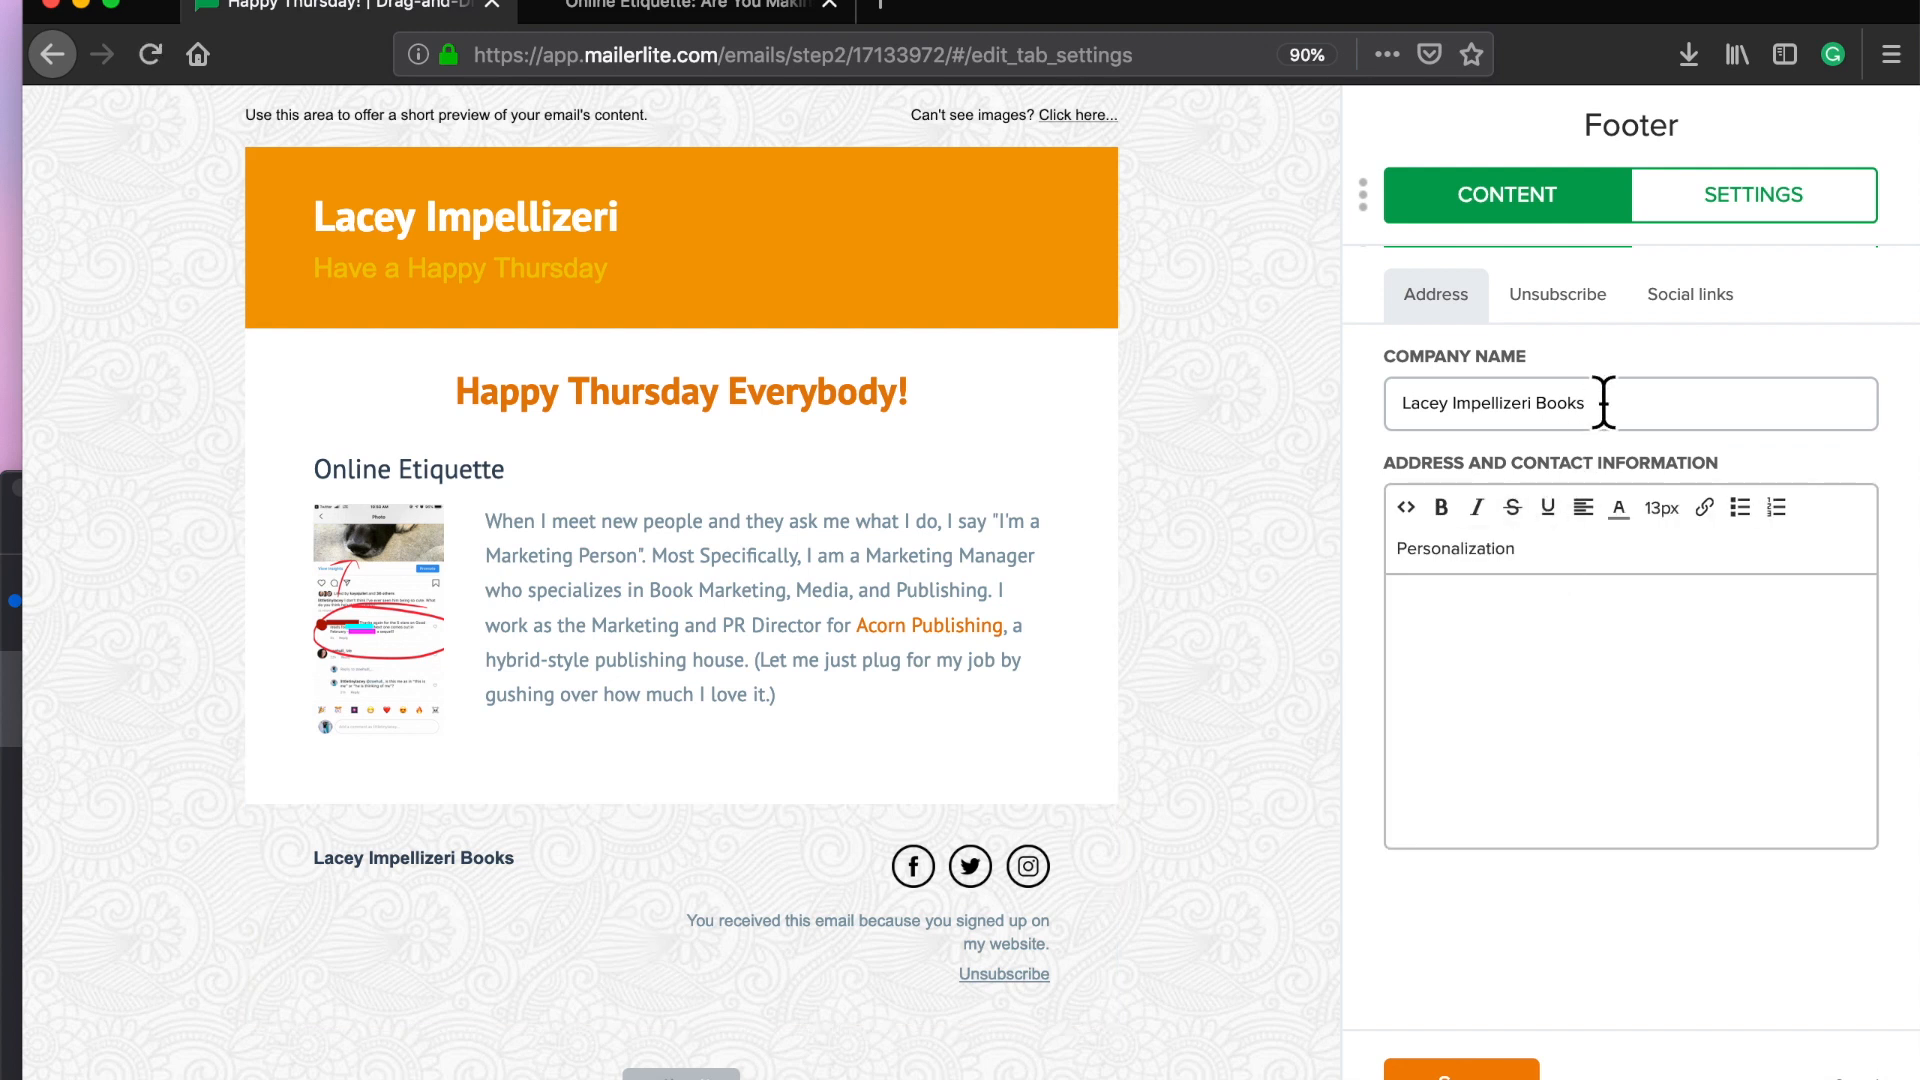
left_click_drag(1603, 403, 1286, 377)
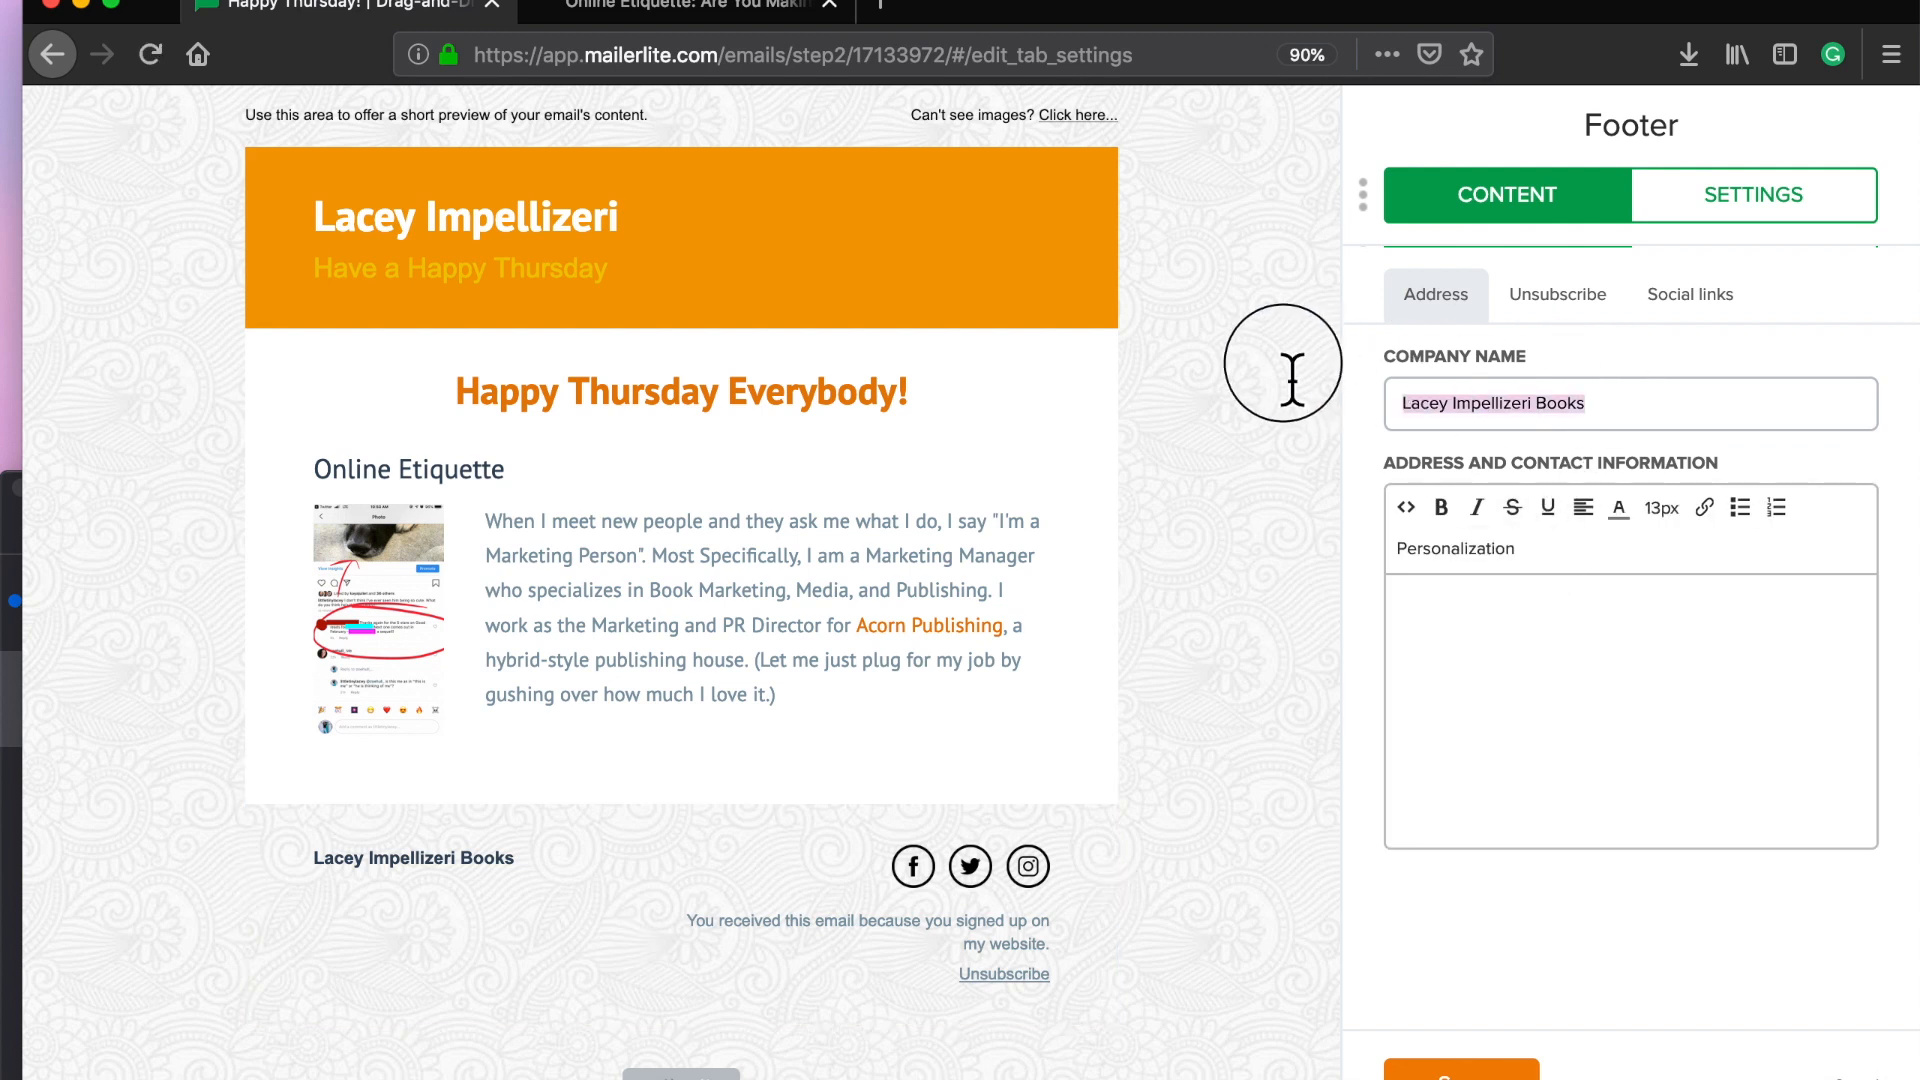
left_click(1606, 398)
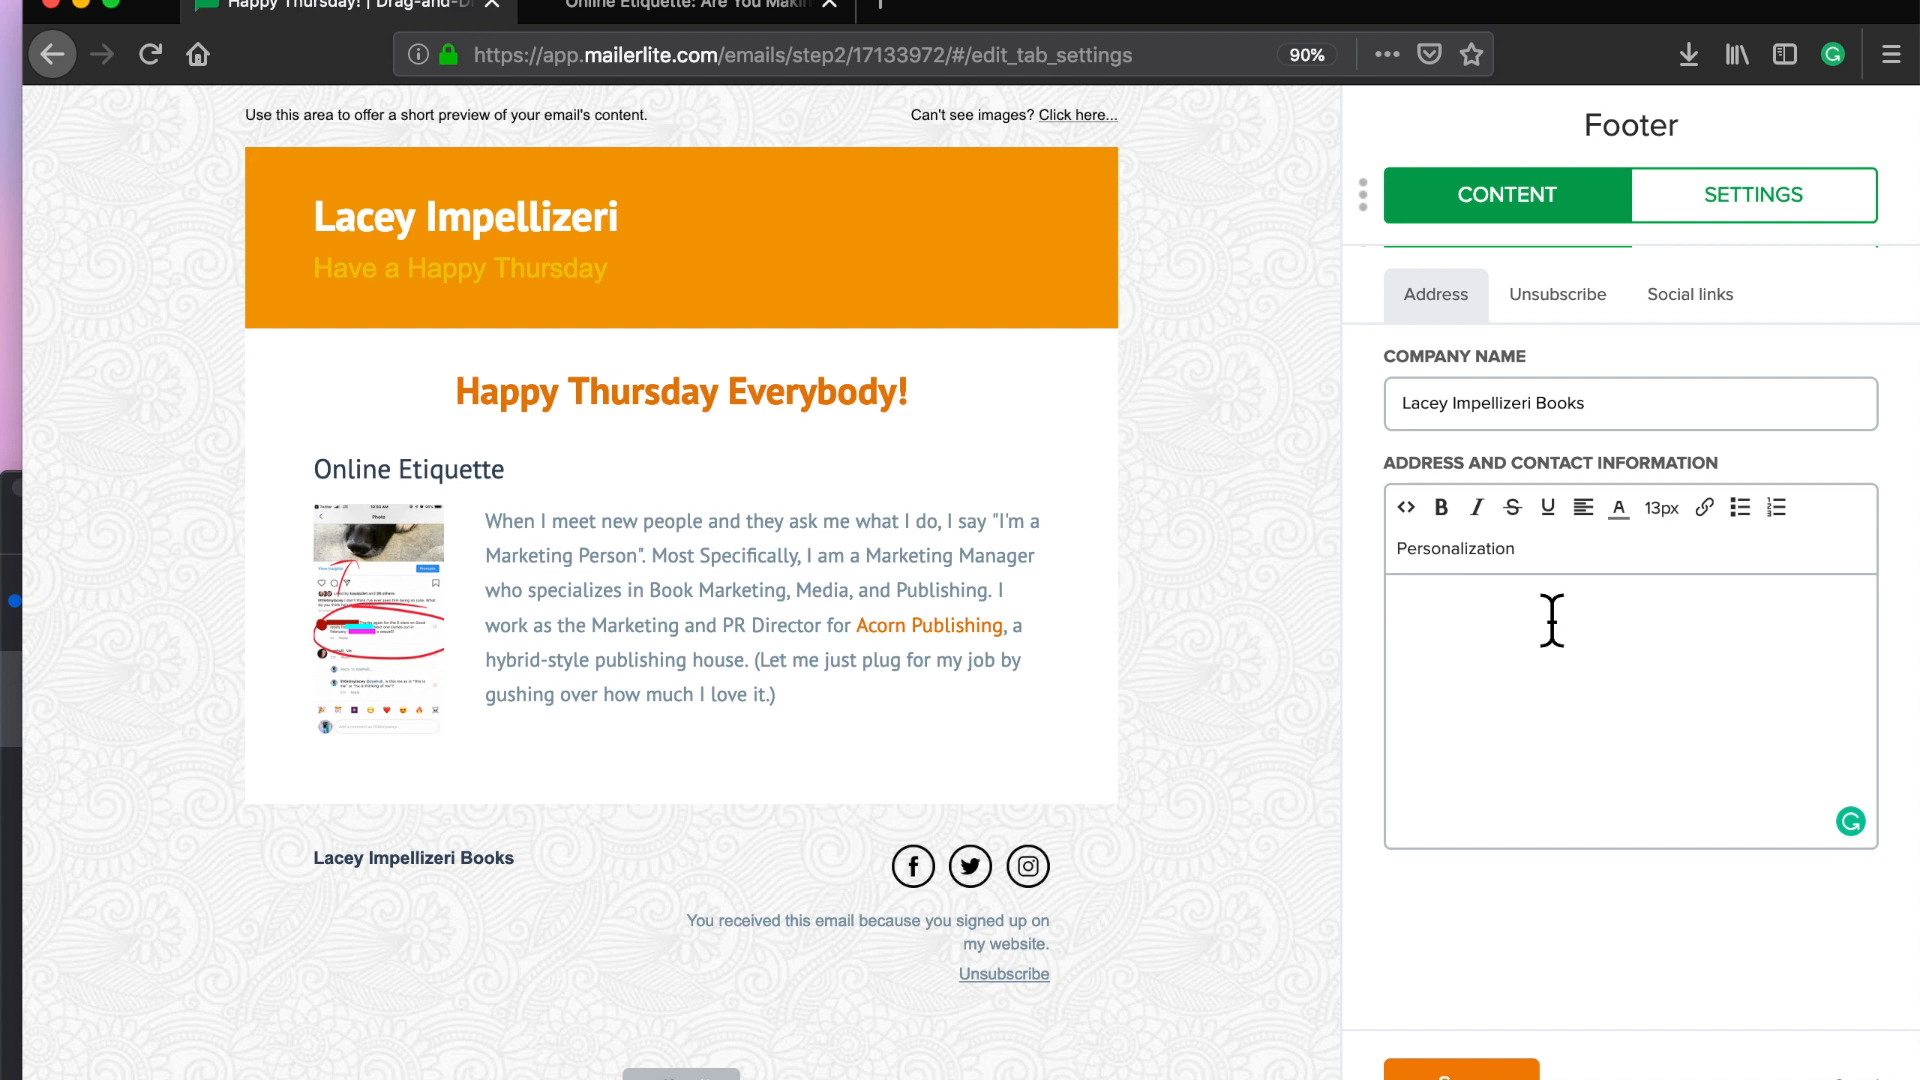
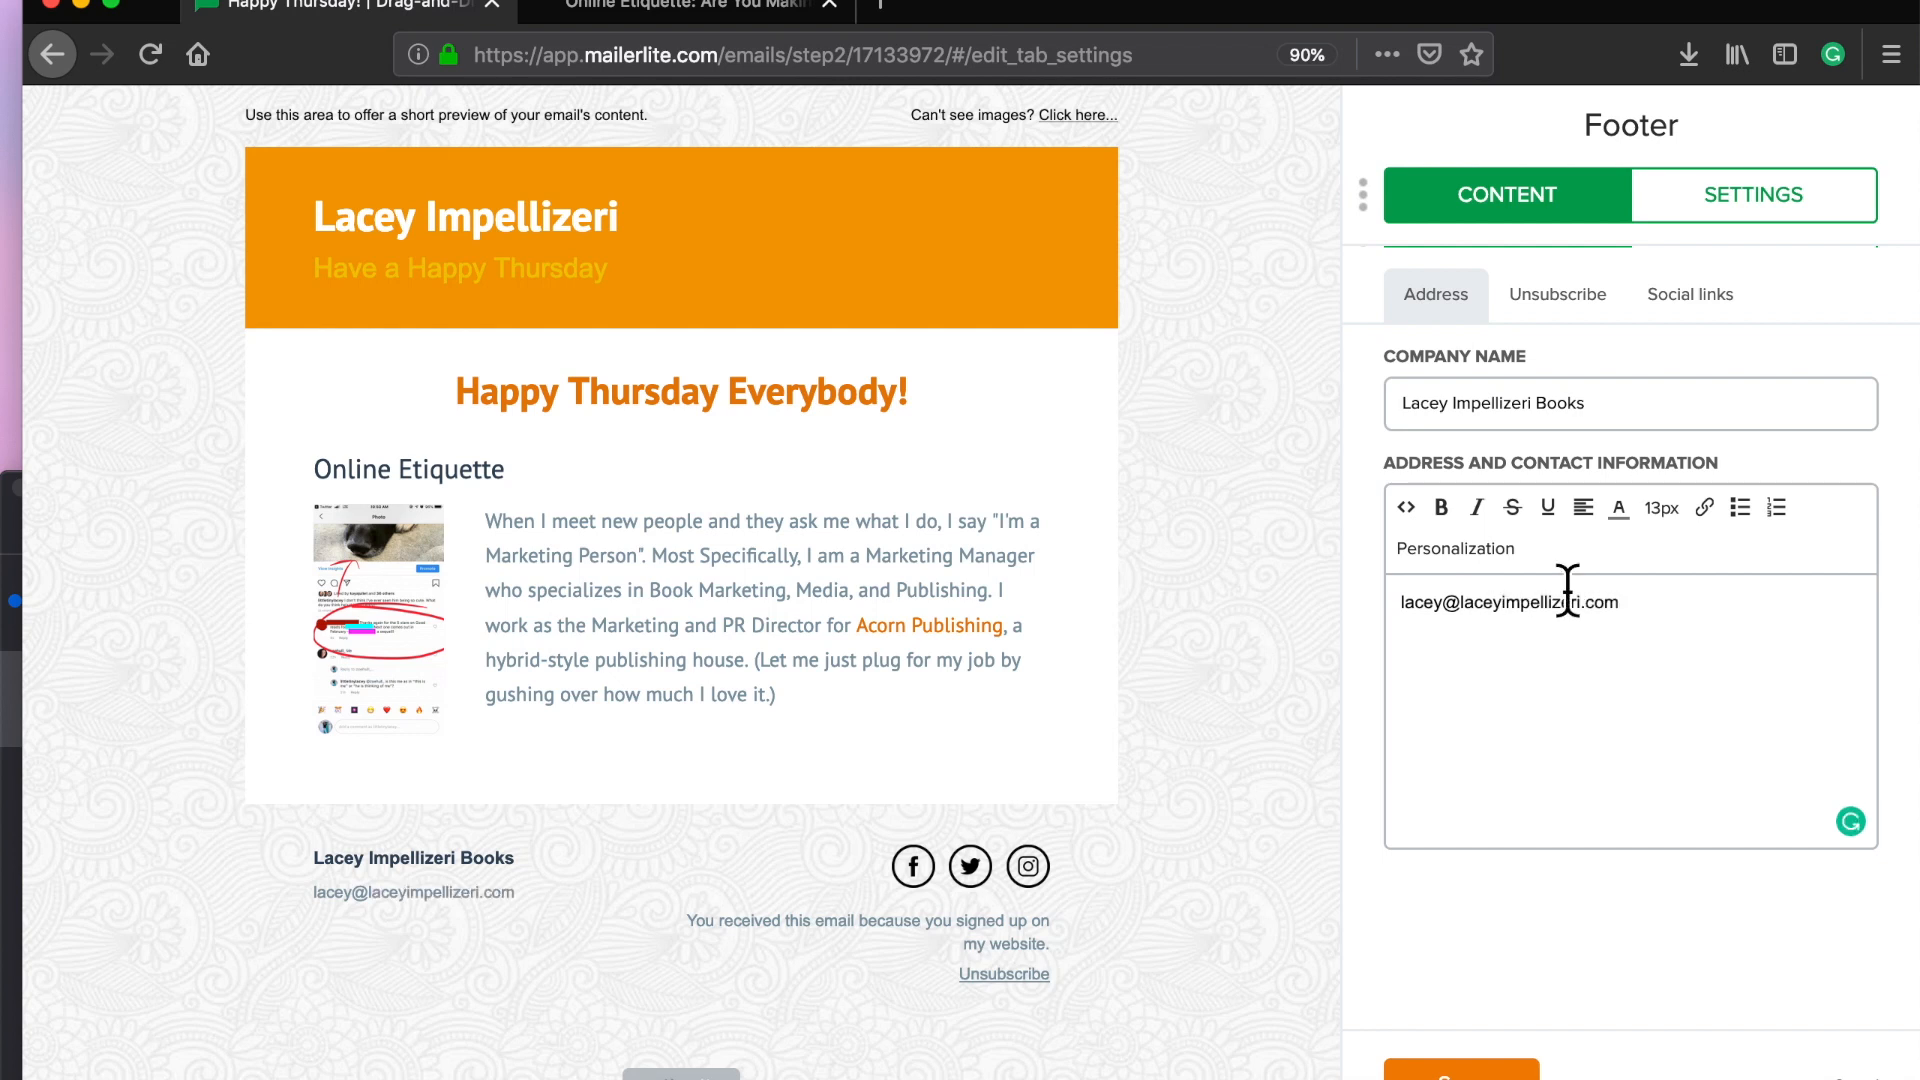
Step: Leave the unsubscribe link wording unchanged and finish editing the footer
left_click(1553, 340)
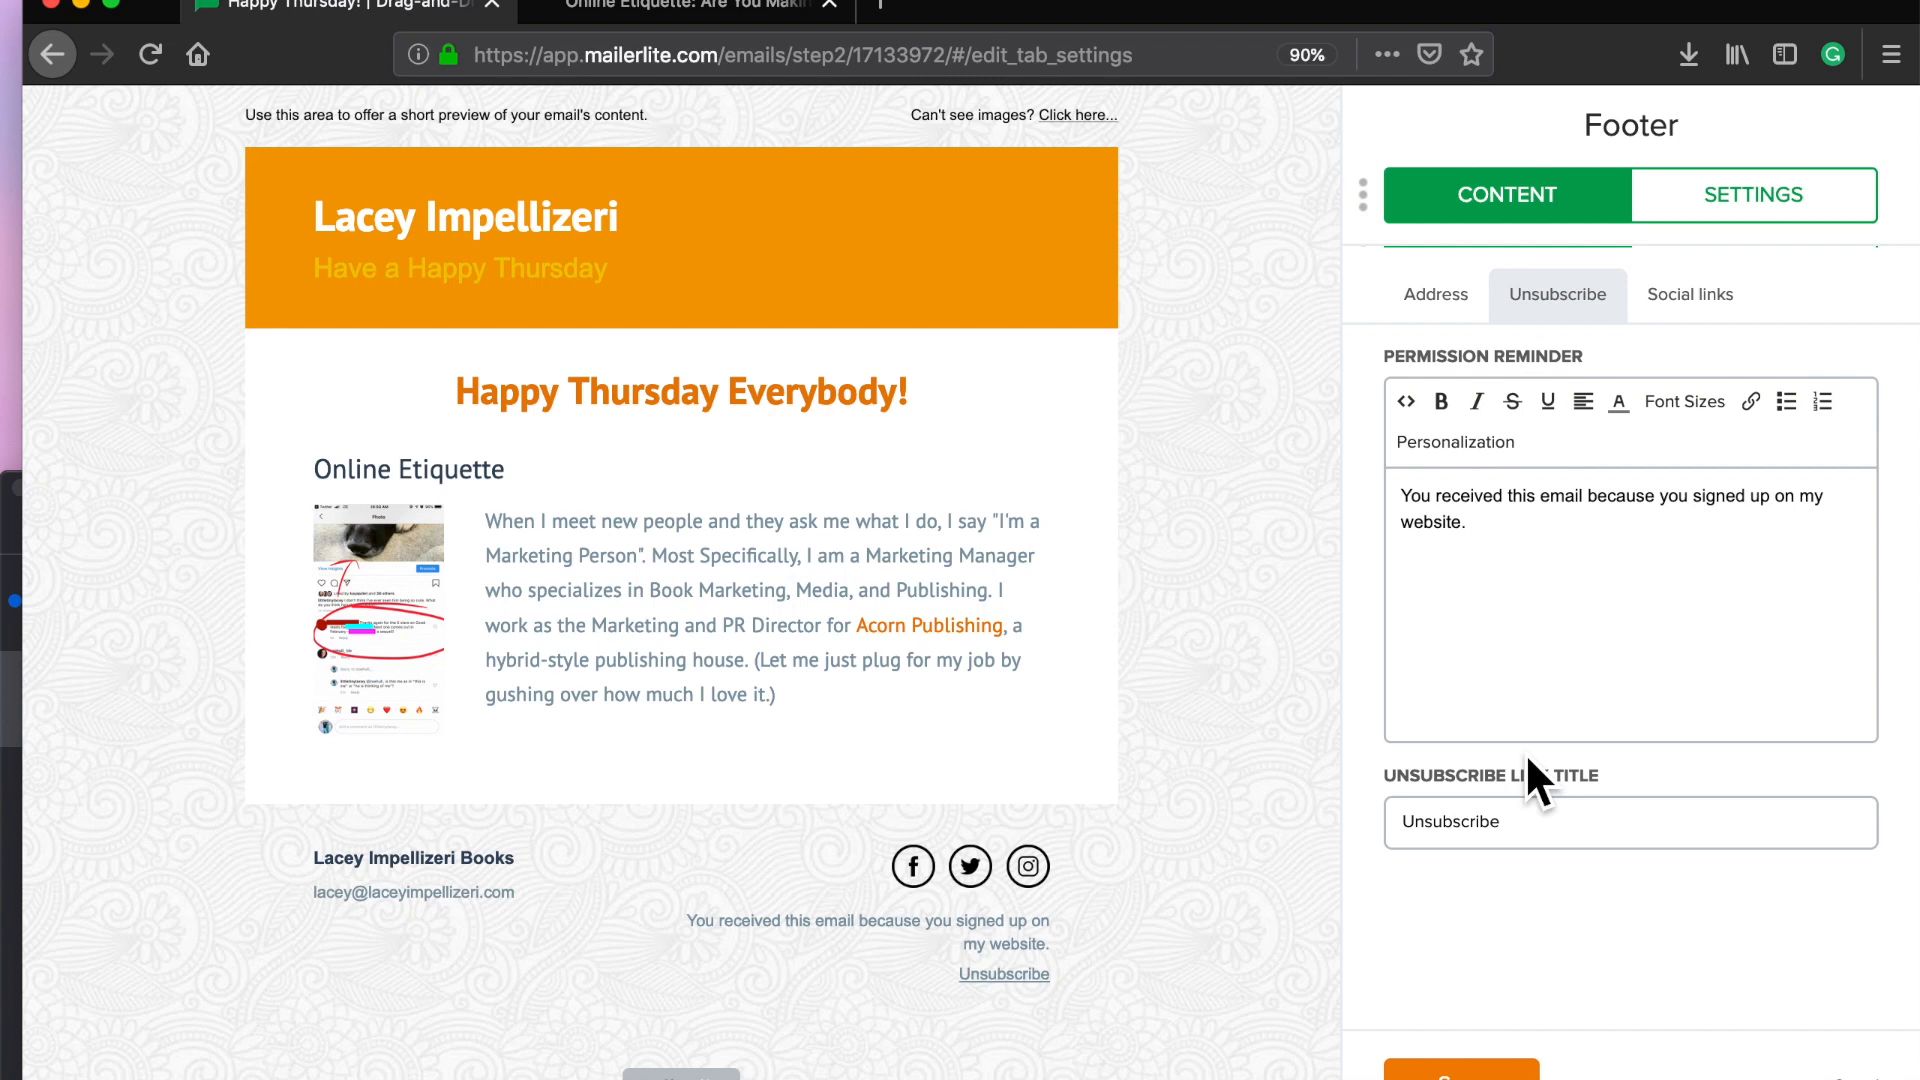
left_click_drag(1528, 826, 1300, 840)
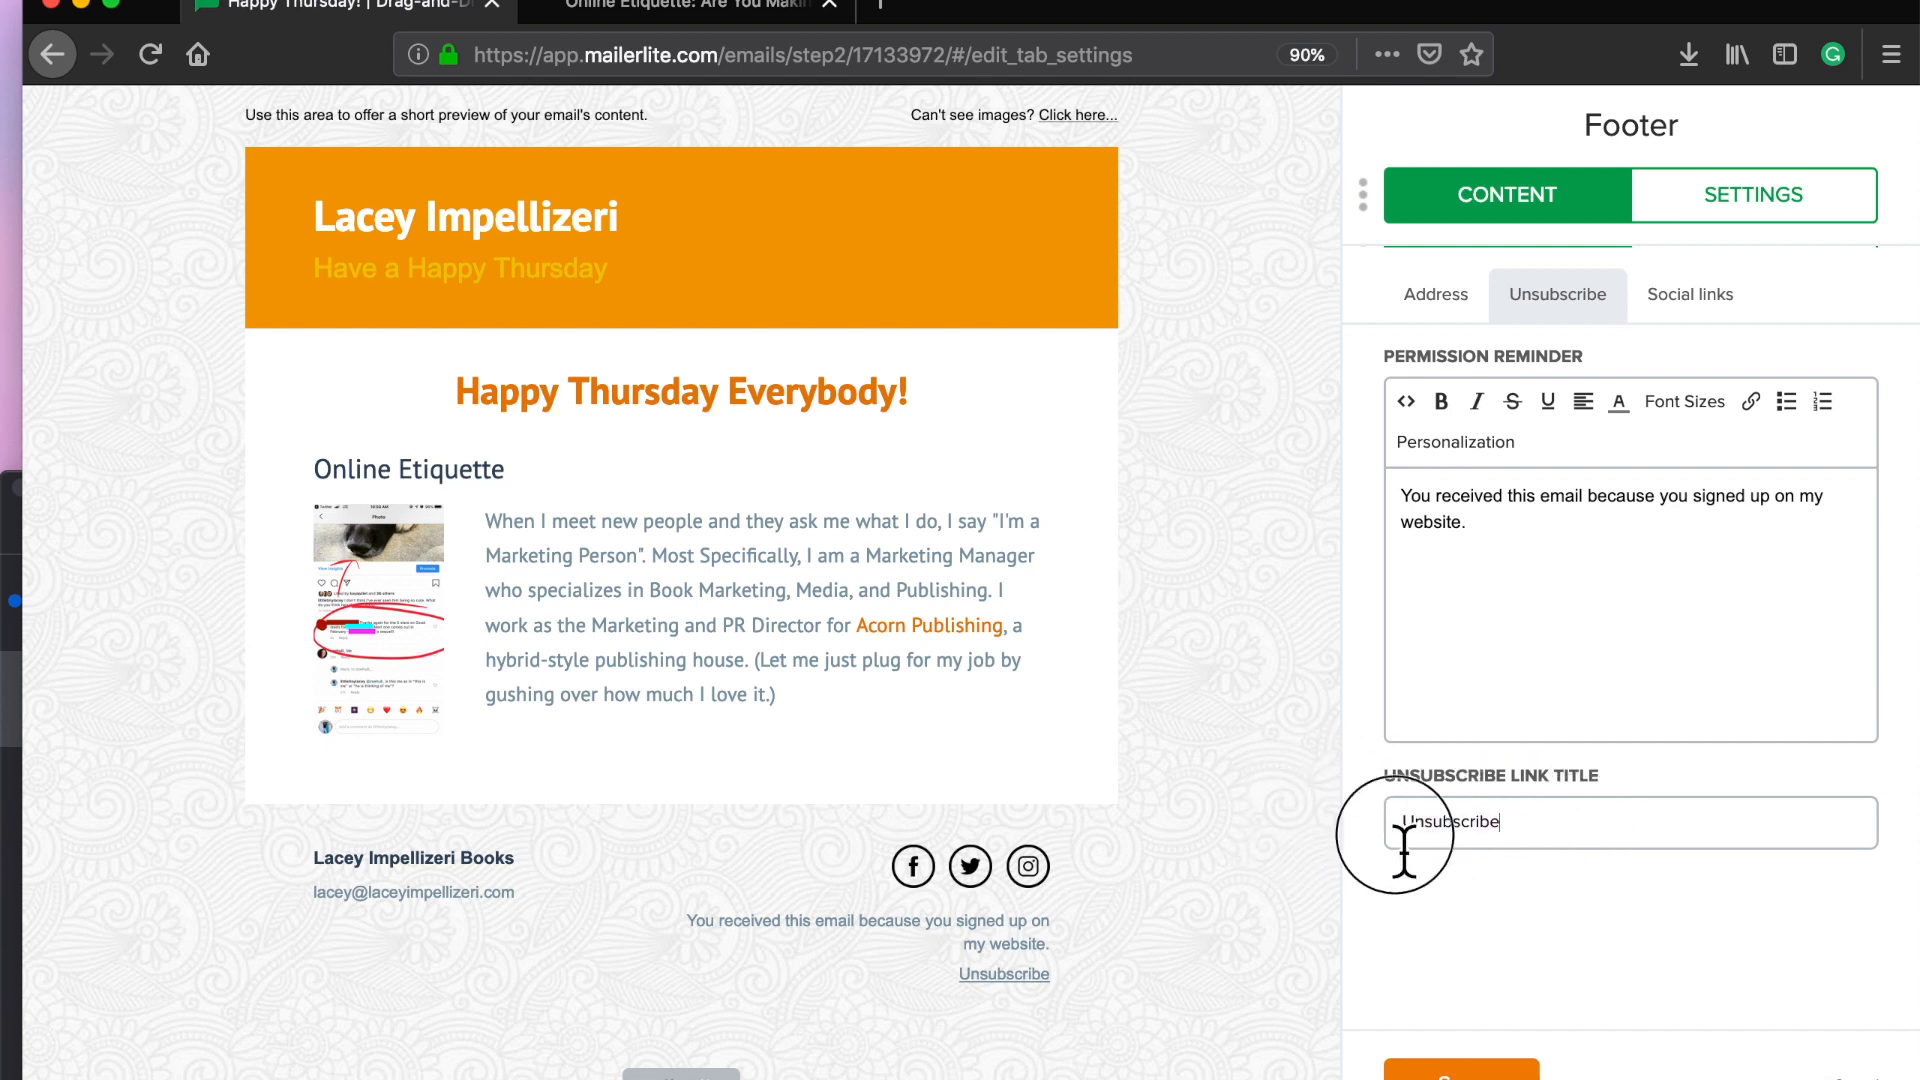
left_click(1569, 951)
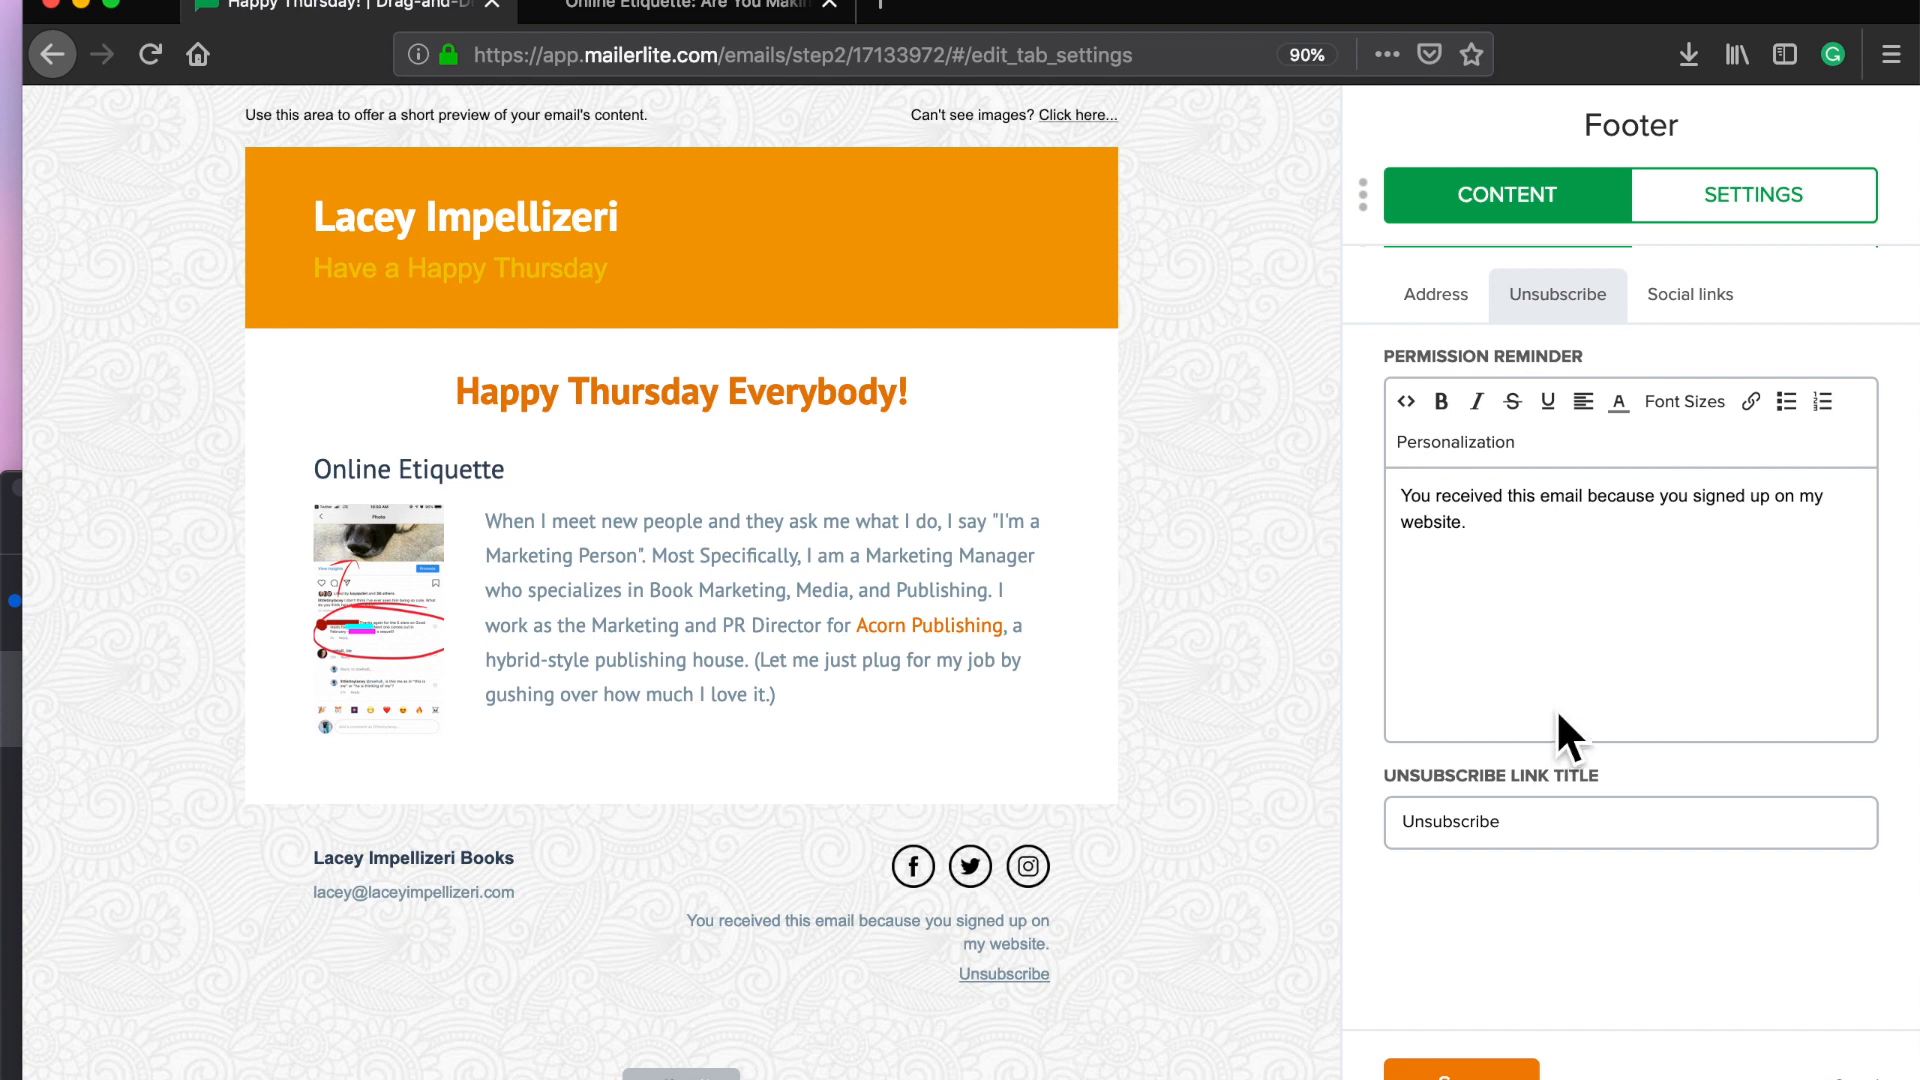
left_click(1461, 1068)
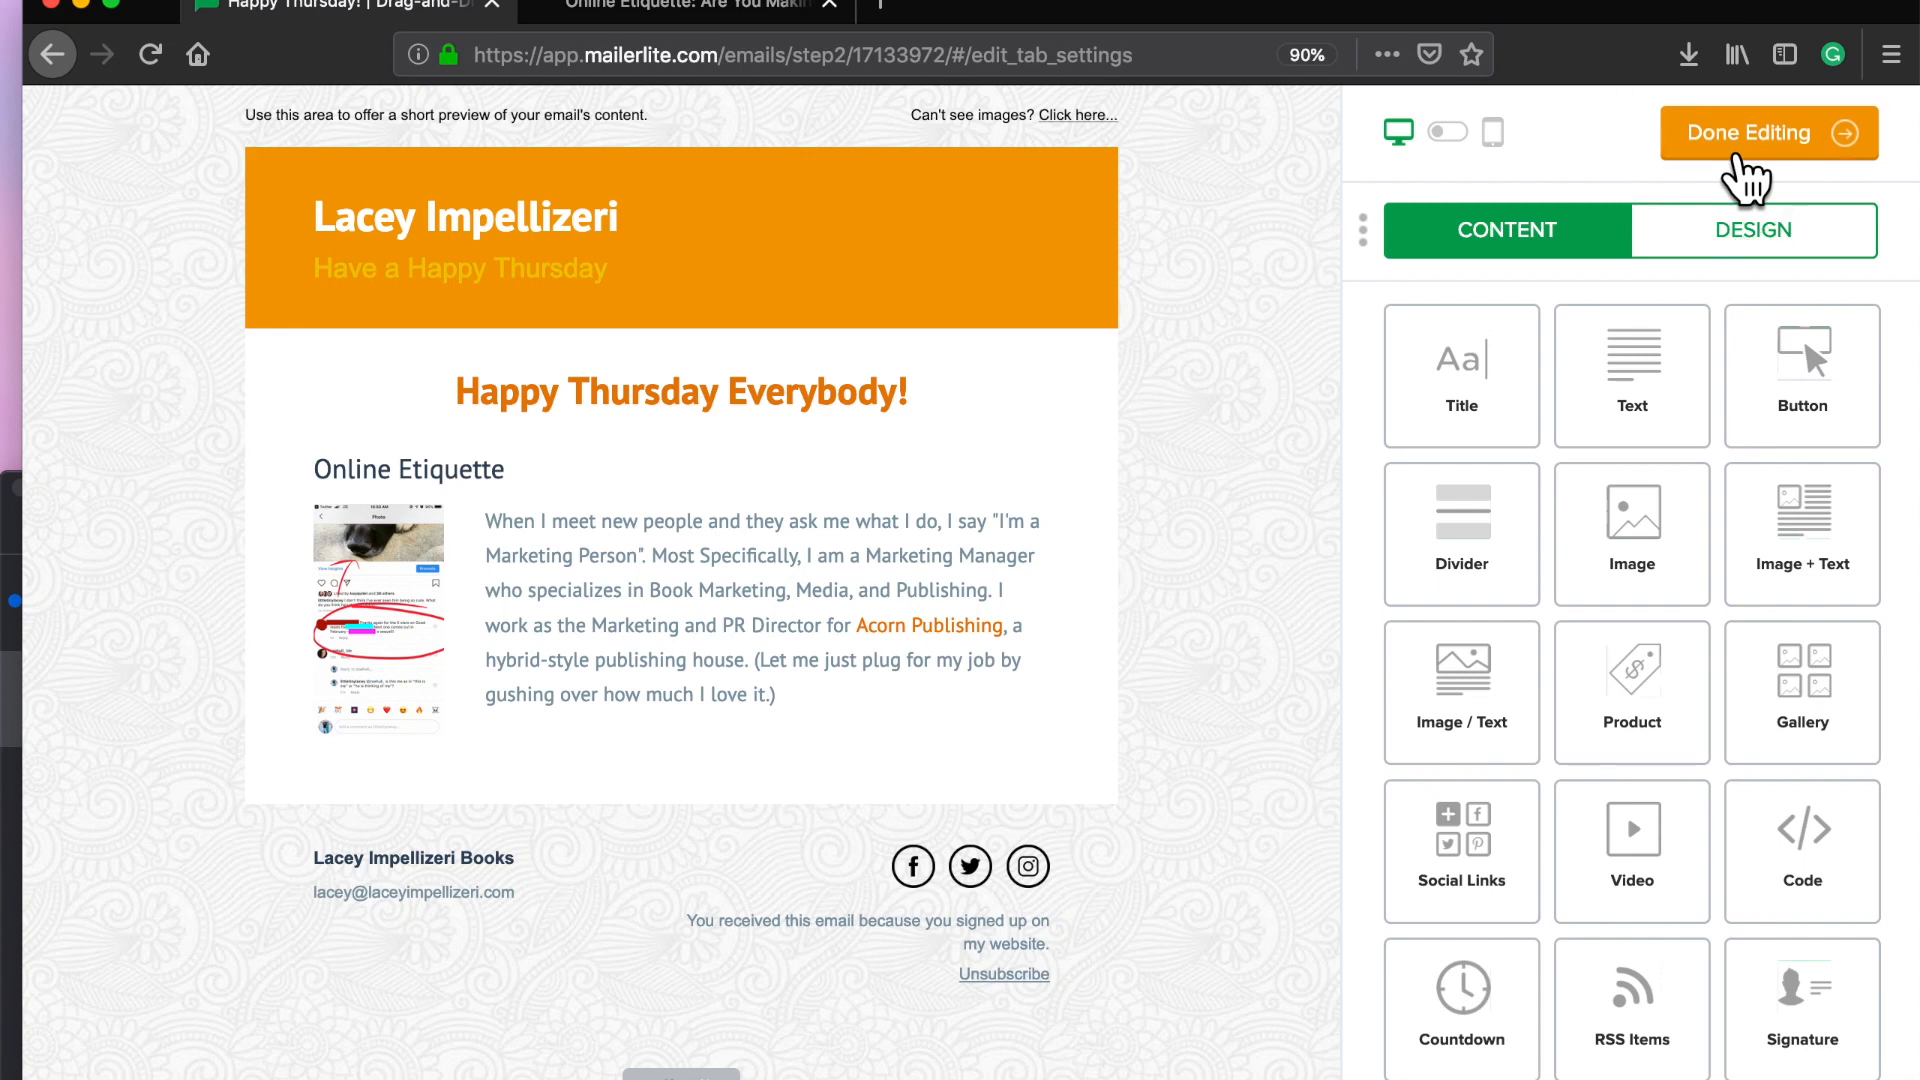
Step: Choose All Active Subscribers (27) as recipients and continue to Review and confirm
left_click(1738, 152)
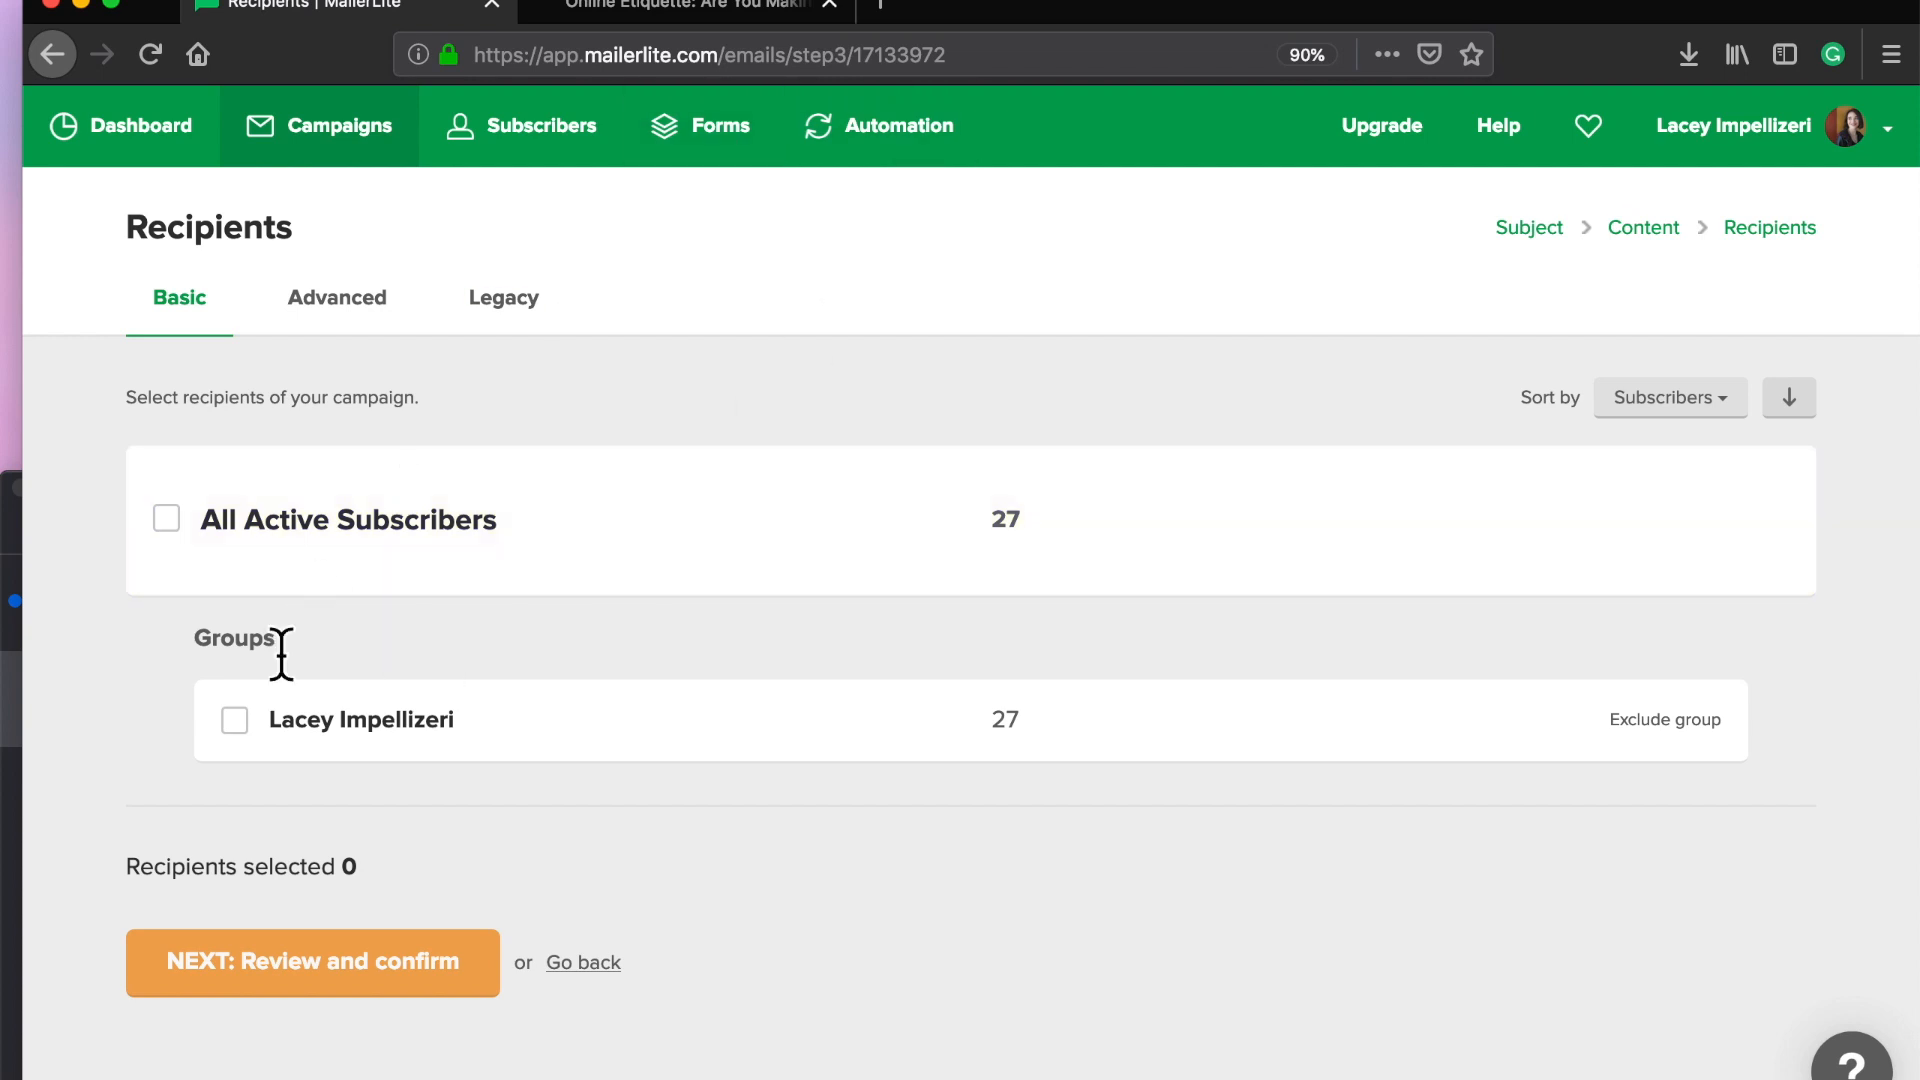
left_click(168, 520)
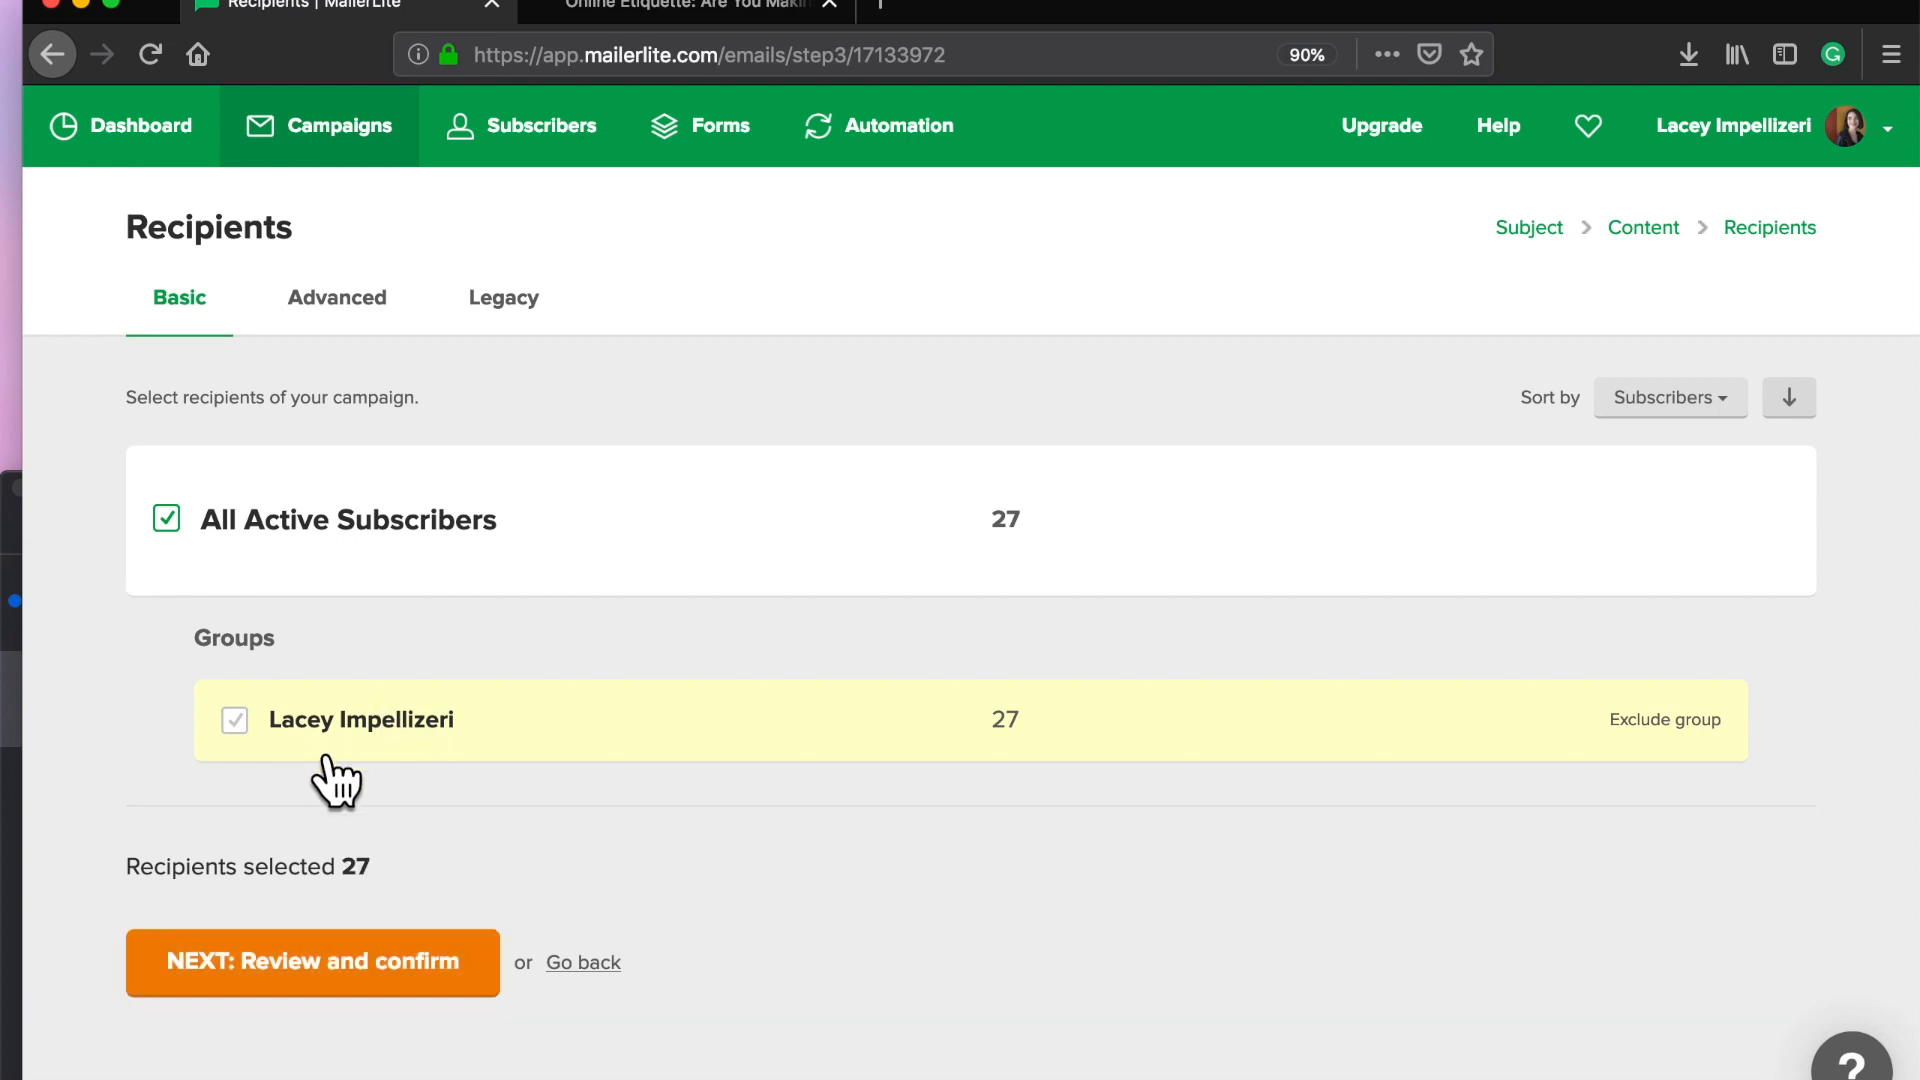
left_click(232, 1000)
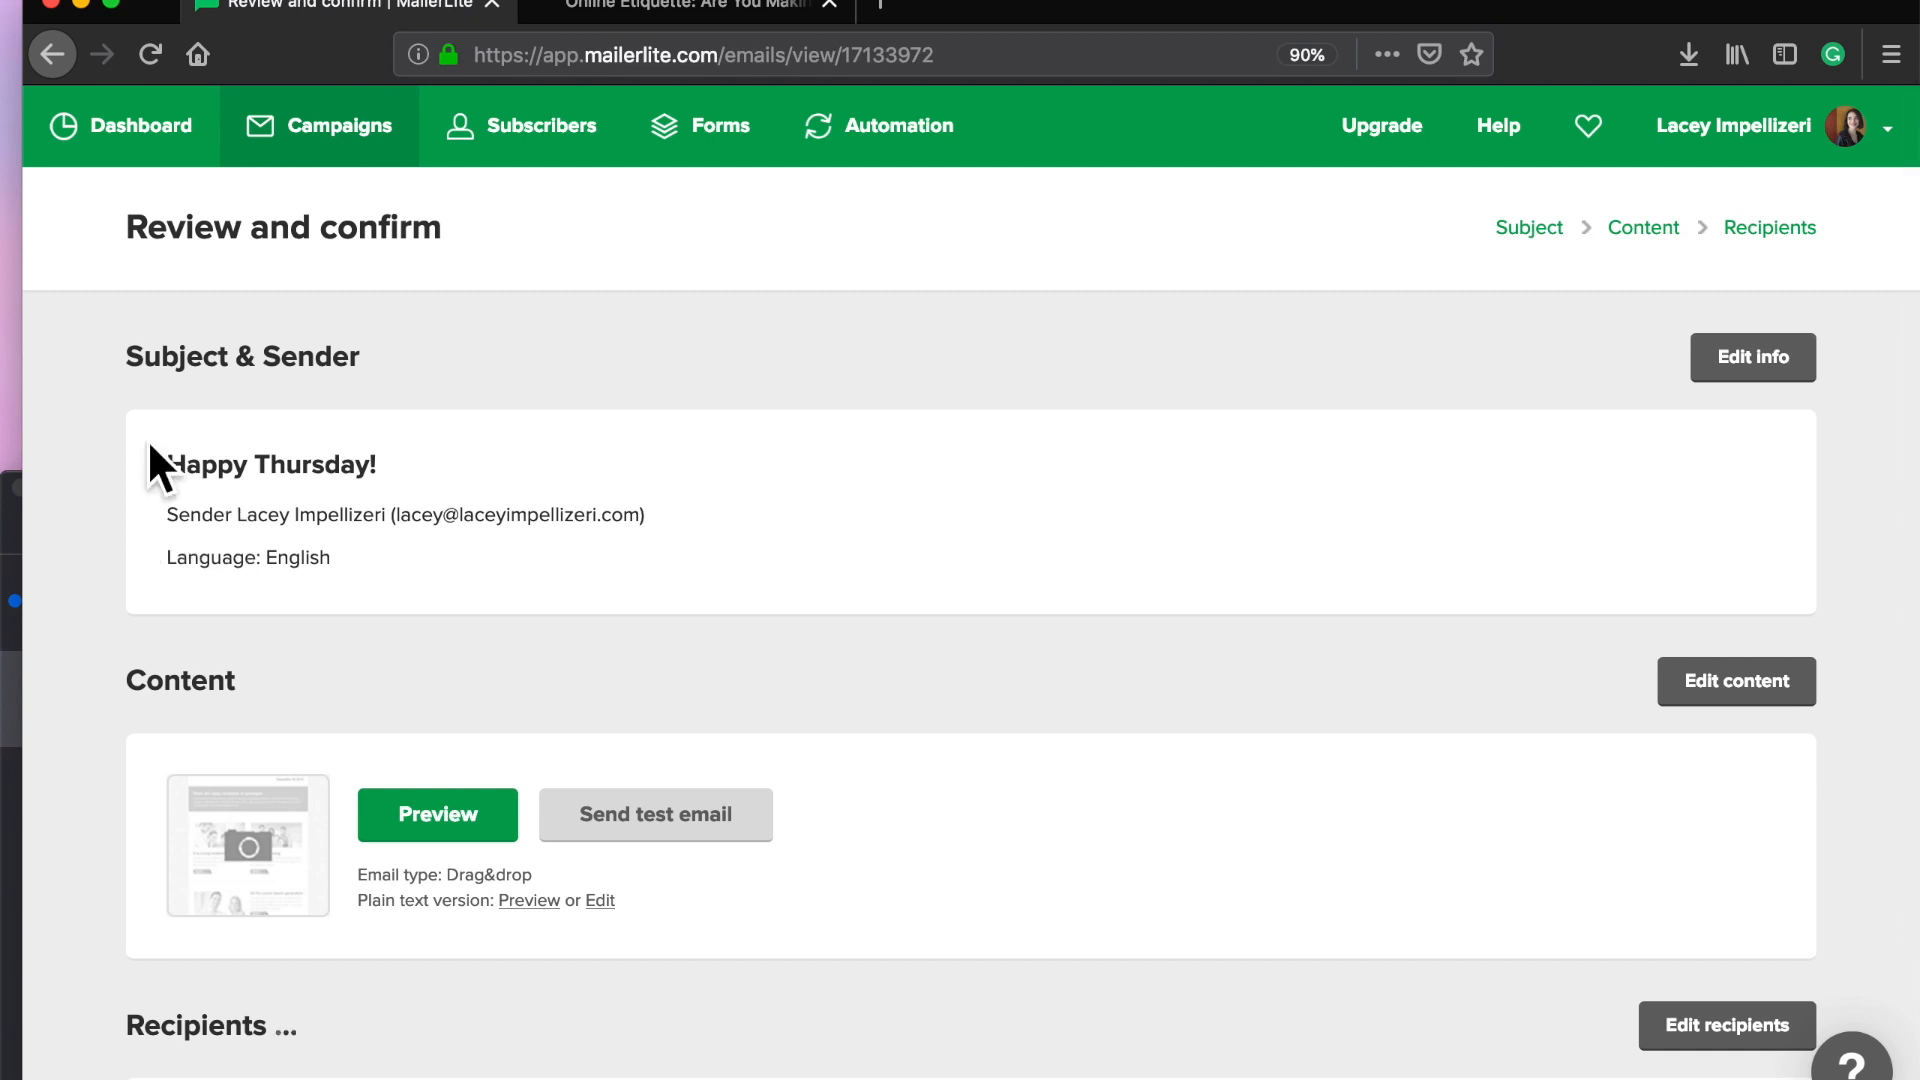
scroll(206, 900, "down", 3)
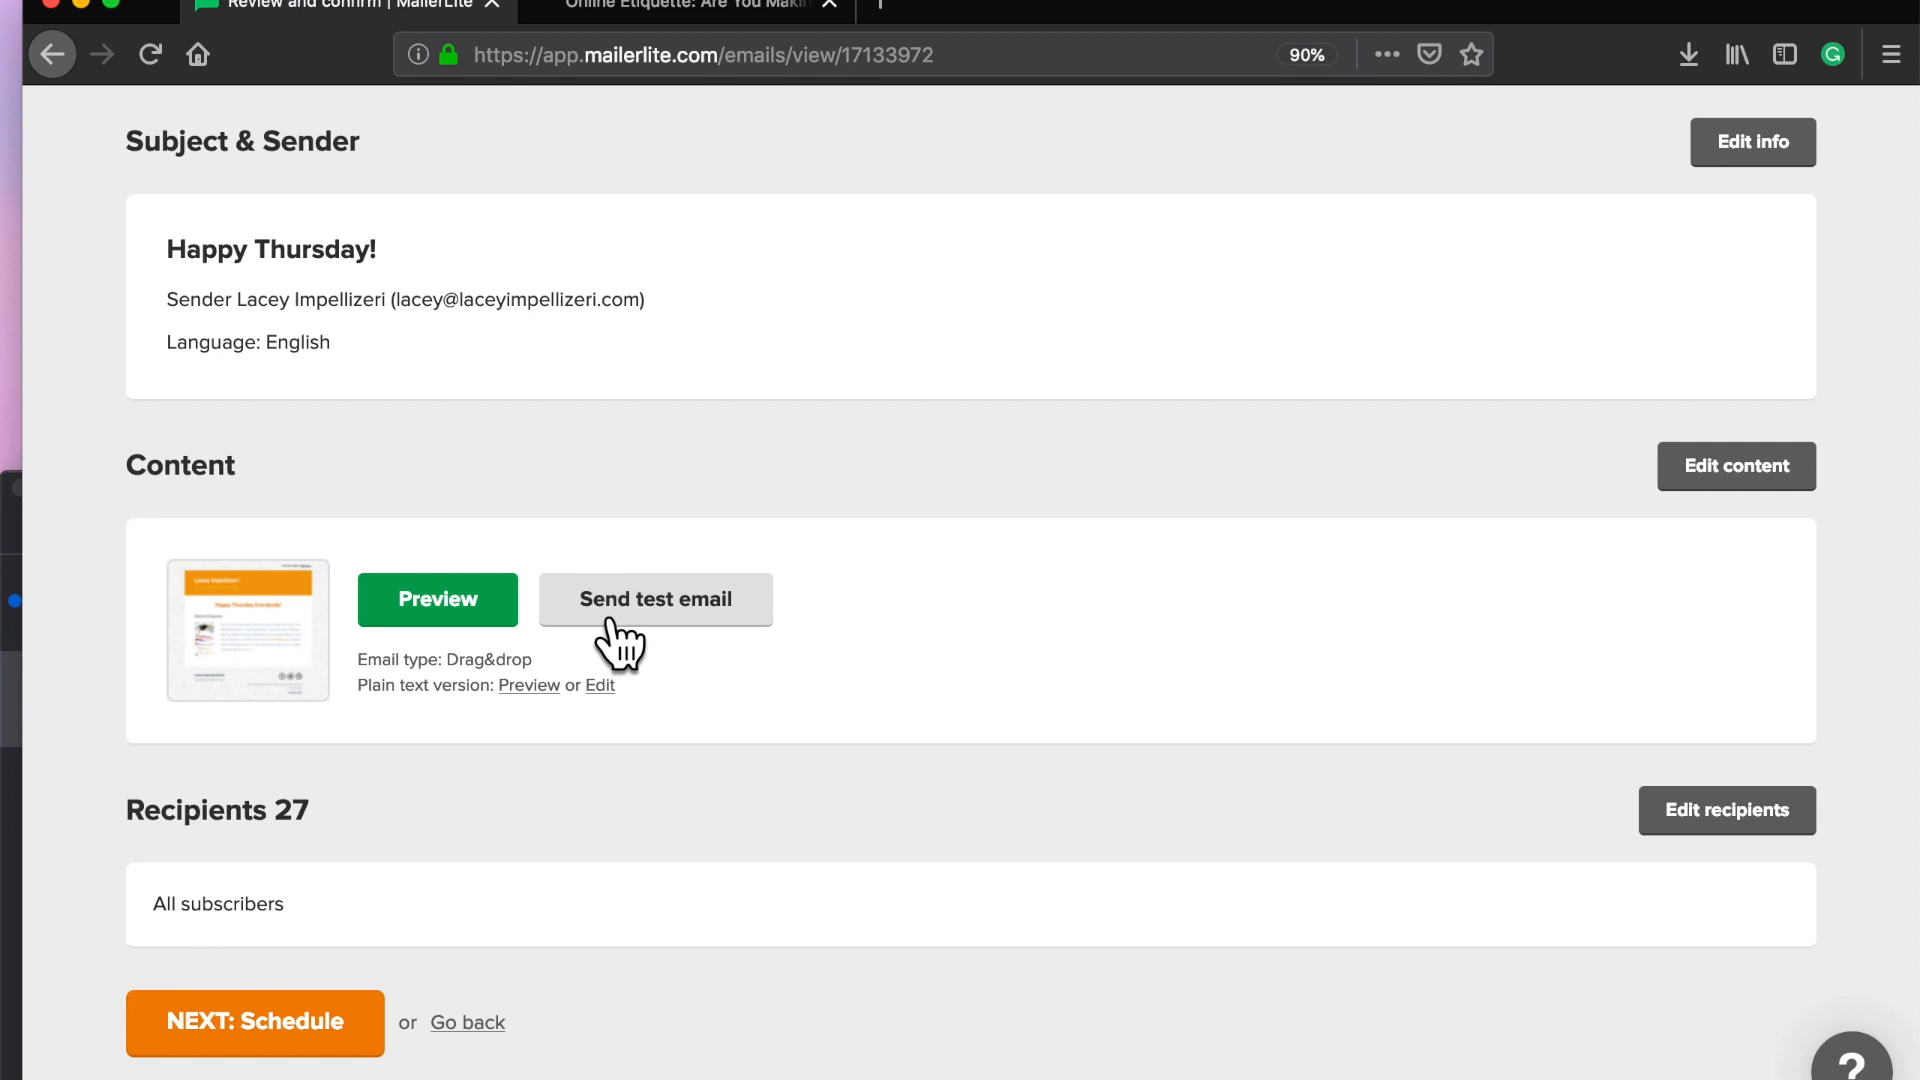
left_click(438, 600)
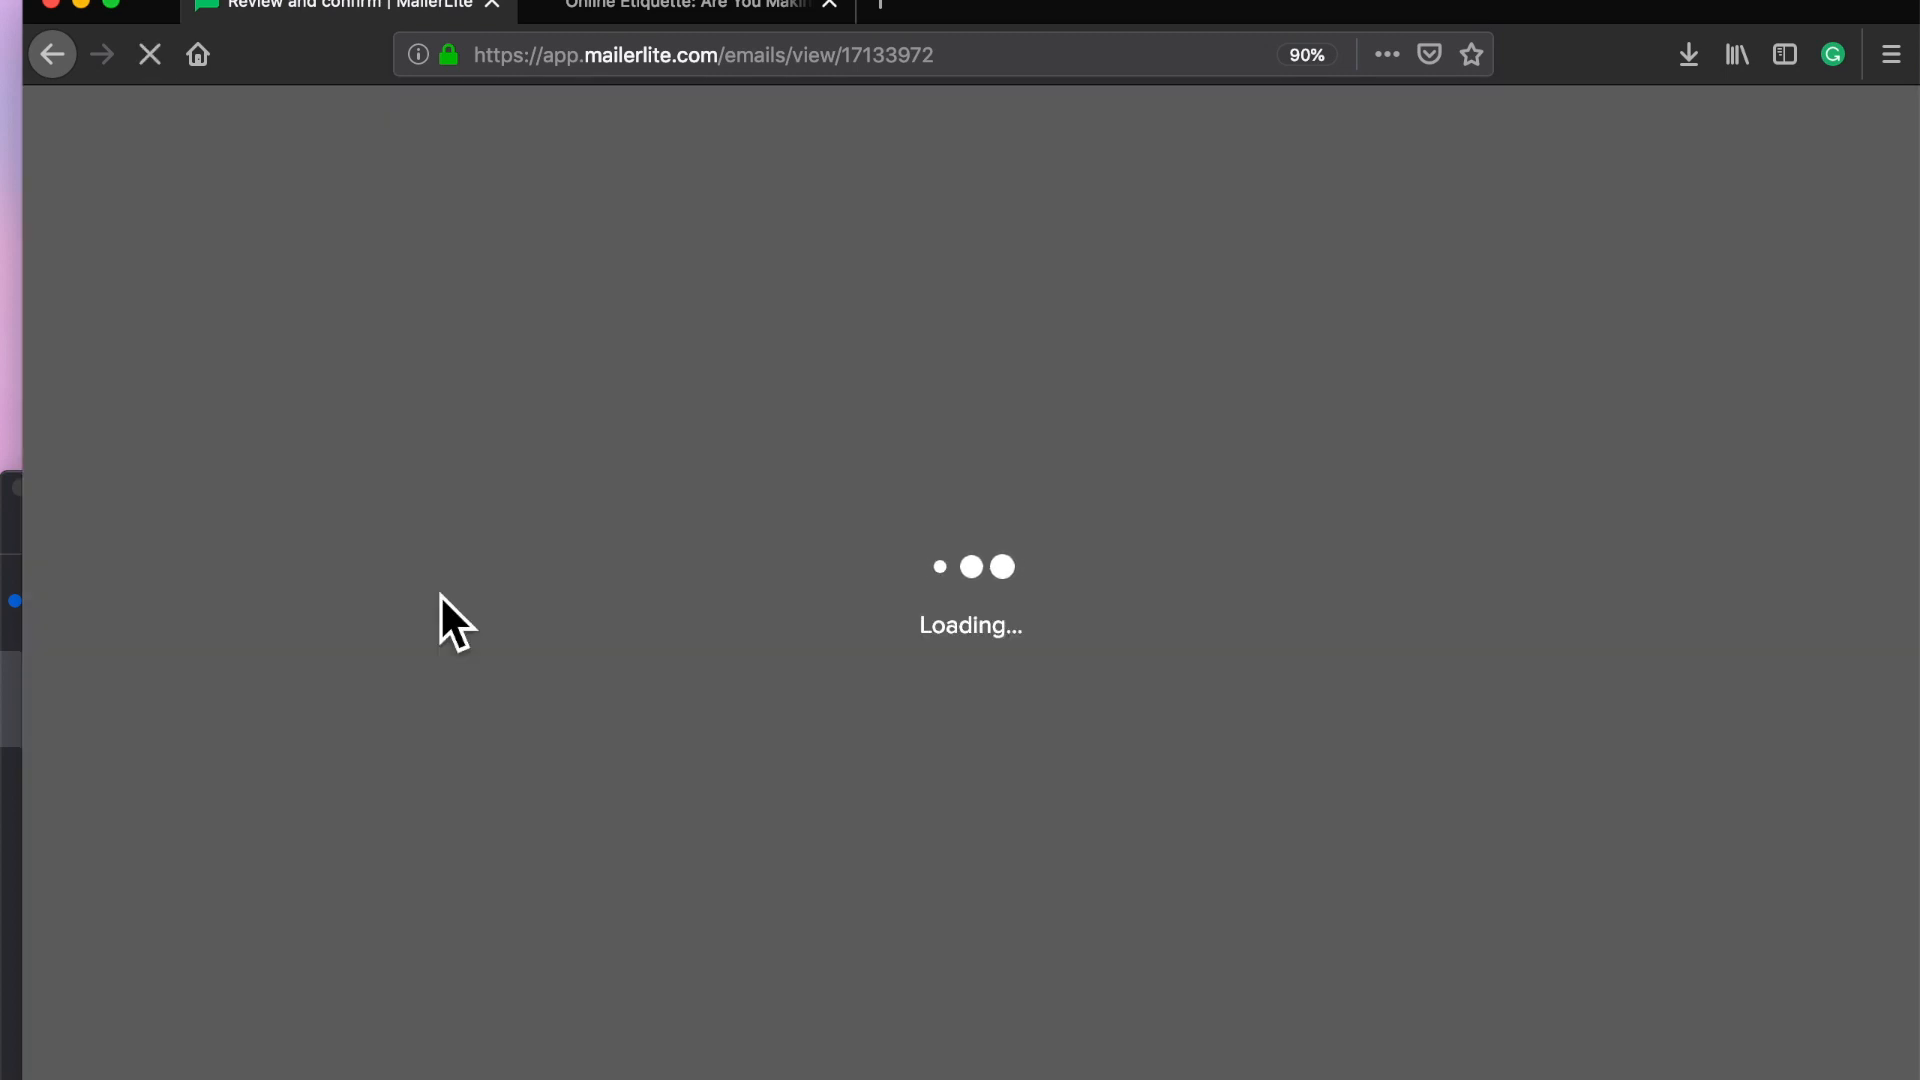
scroll(854, 854, "down", 3)
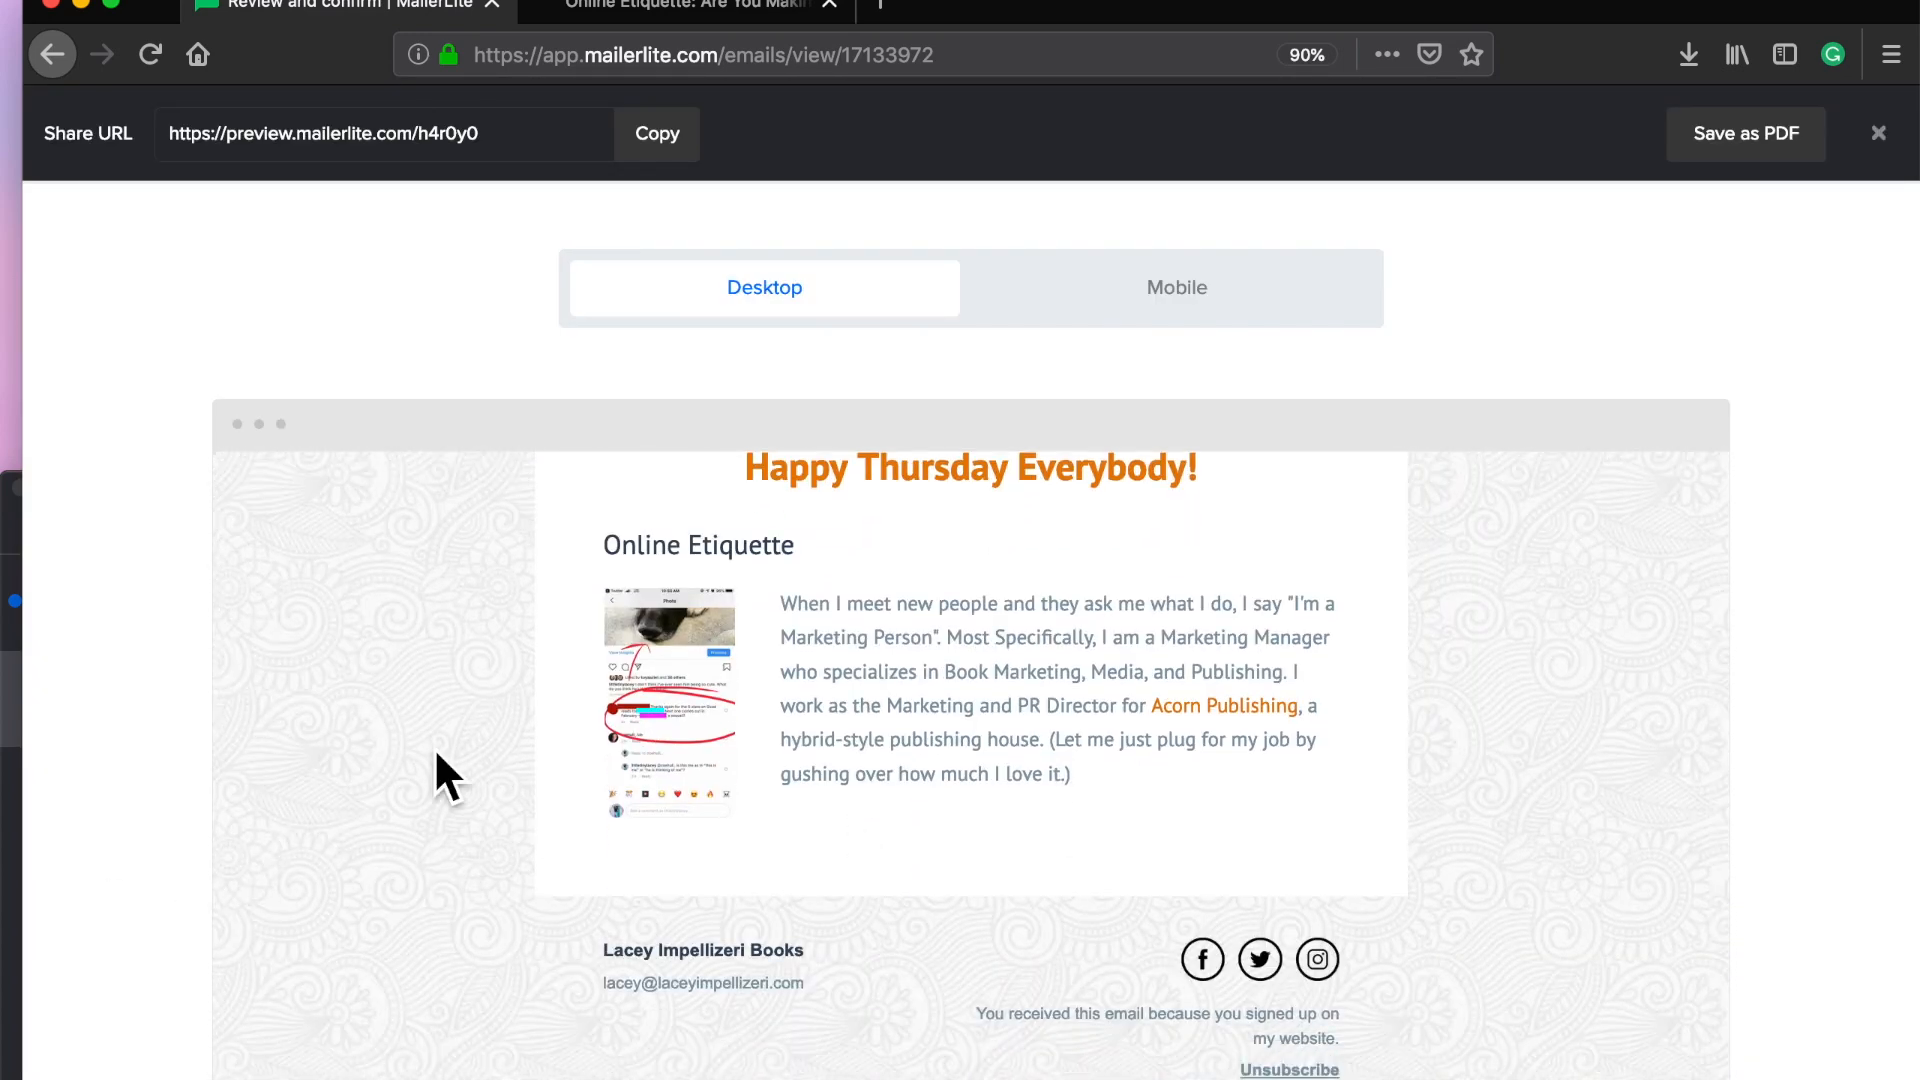
scroll(524, 615, "up", 3)
left_click(1200, 302)
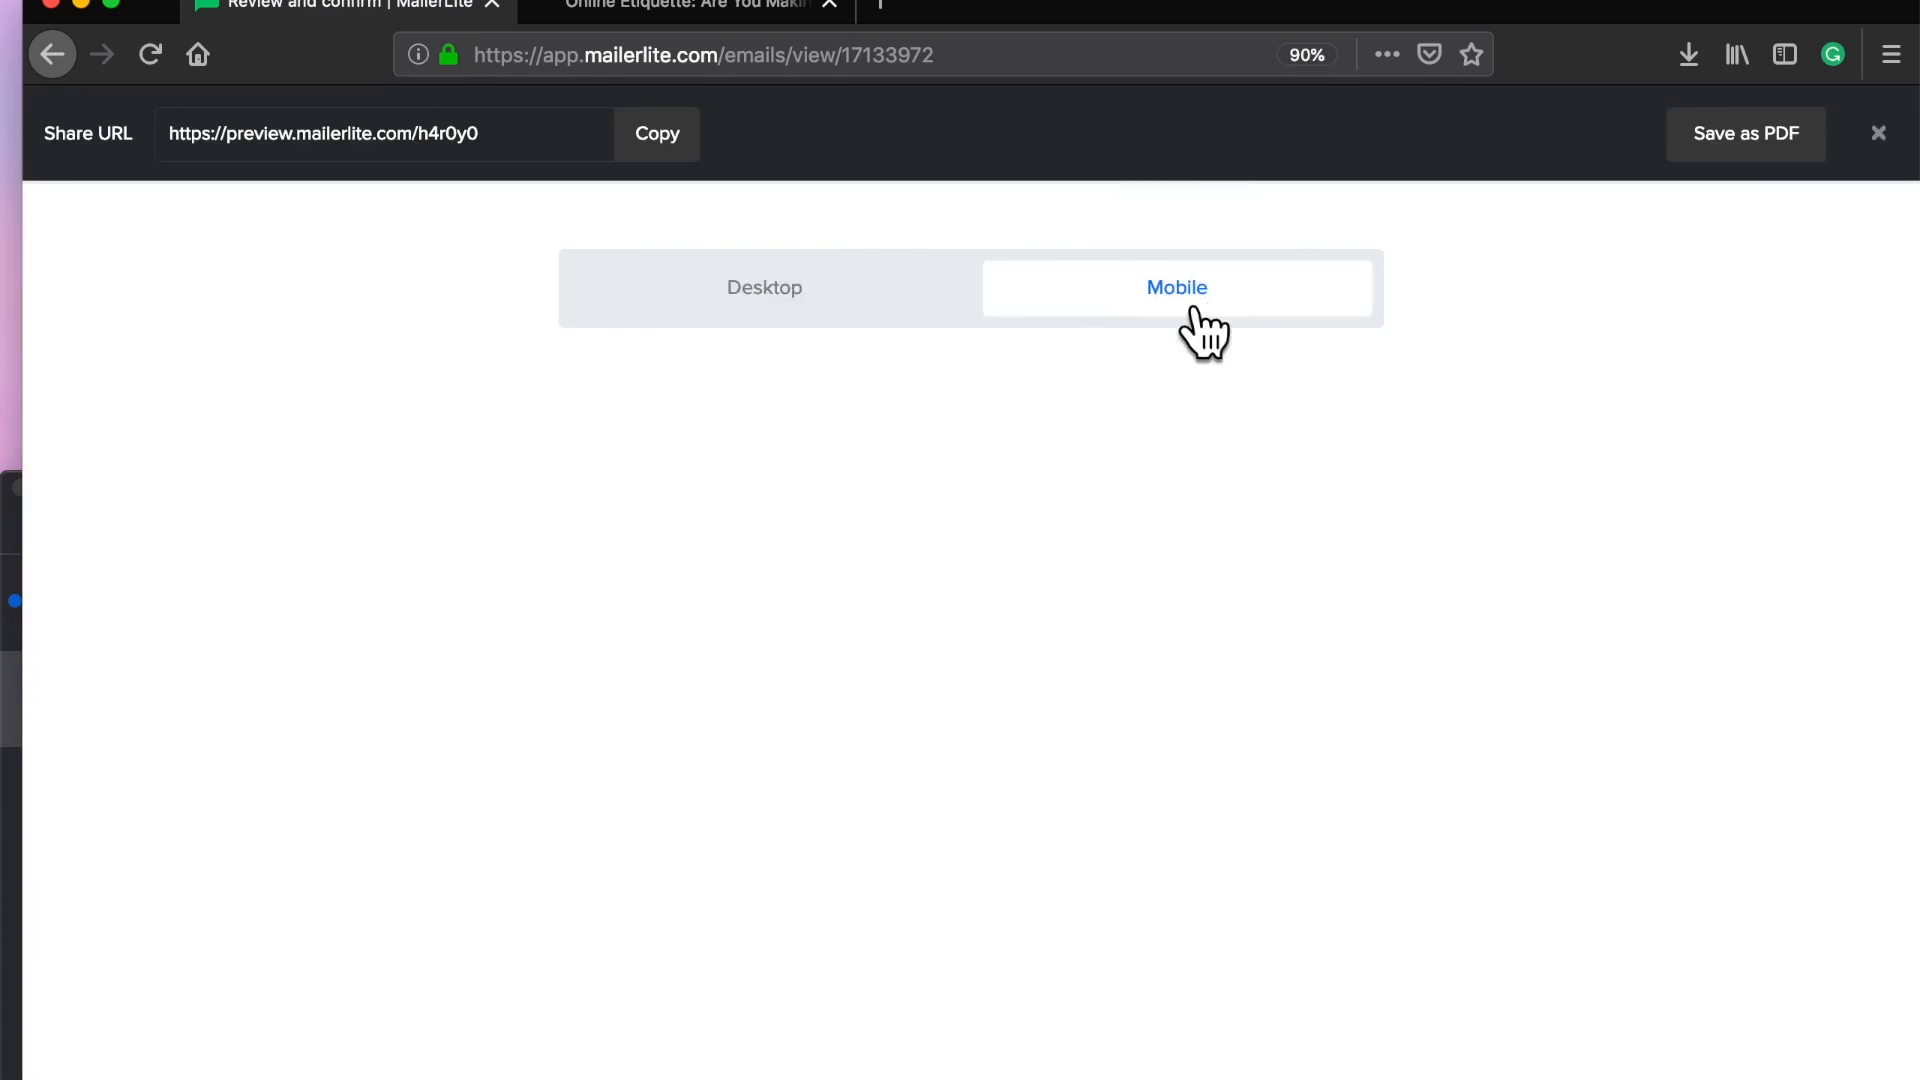
scroll(843, 715, "down", 3)
scroll(853, 729, "down", 2)
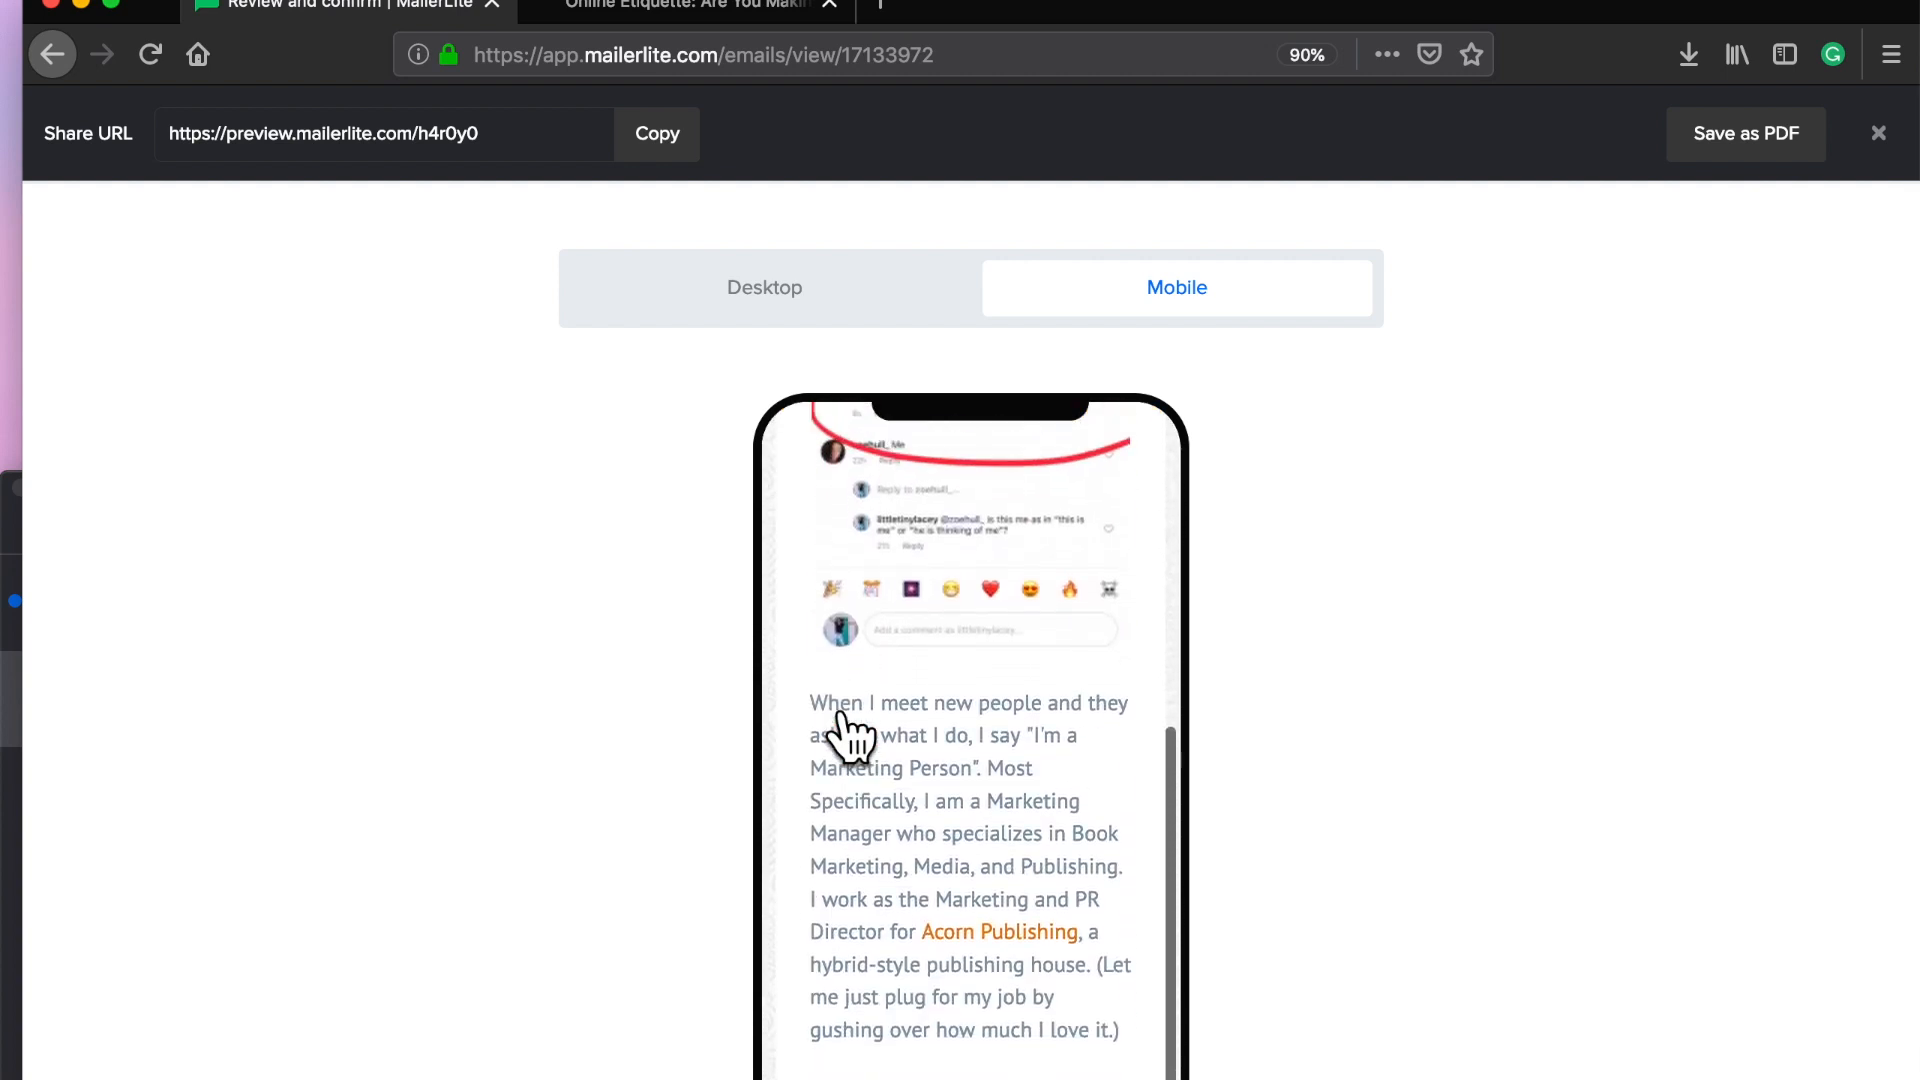
scroll(850, 735, "up", 5)
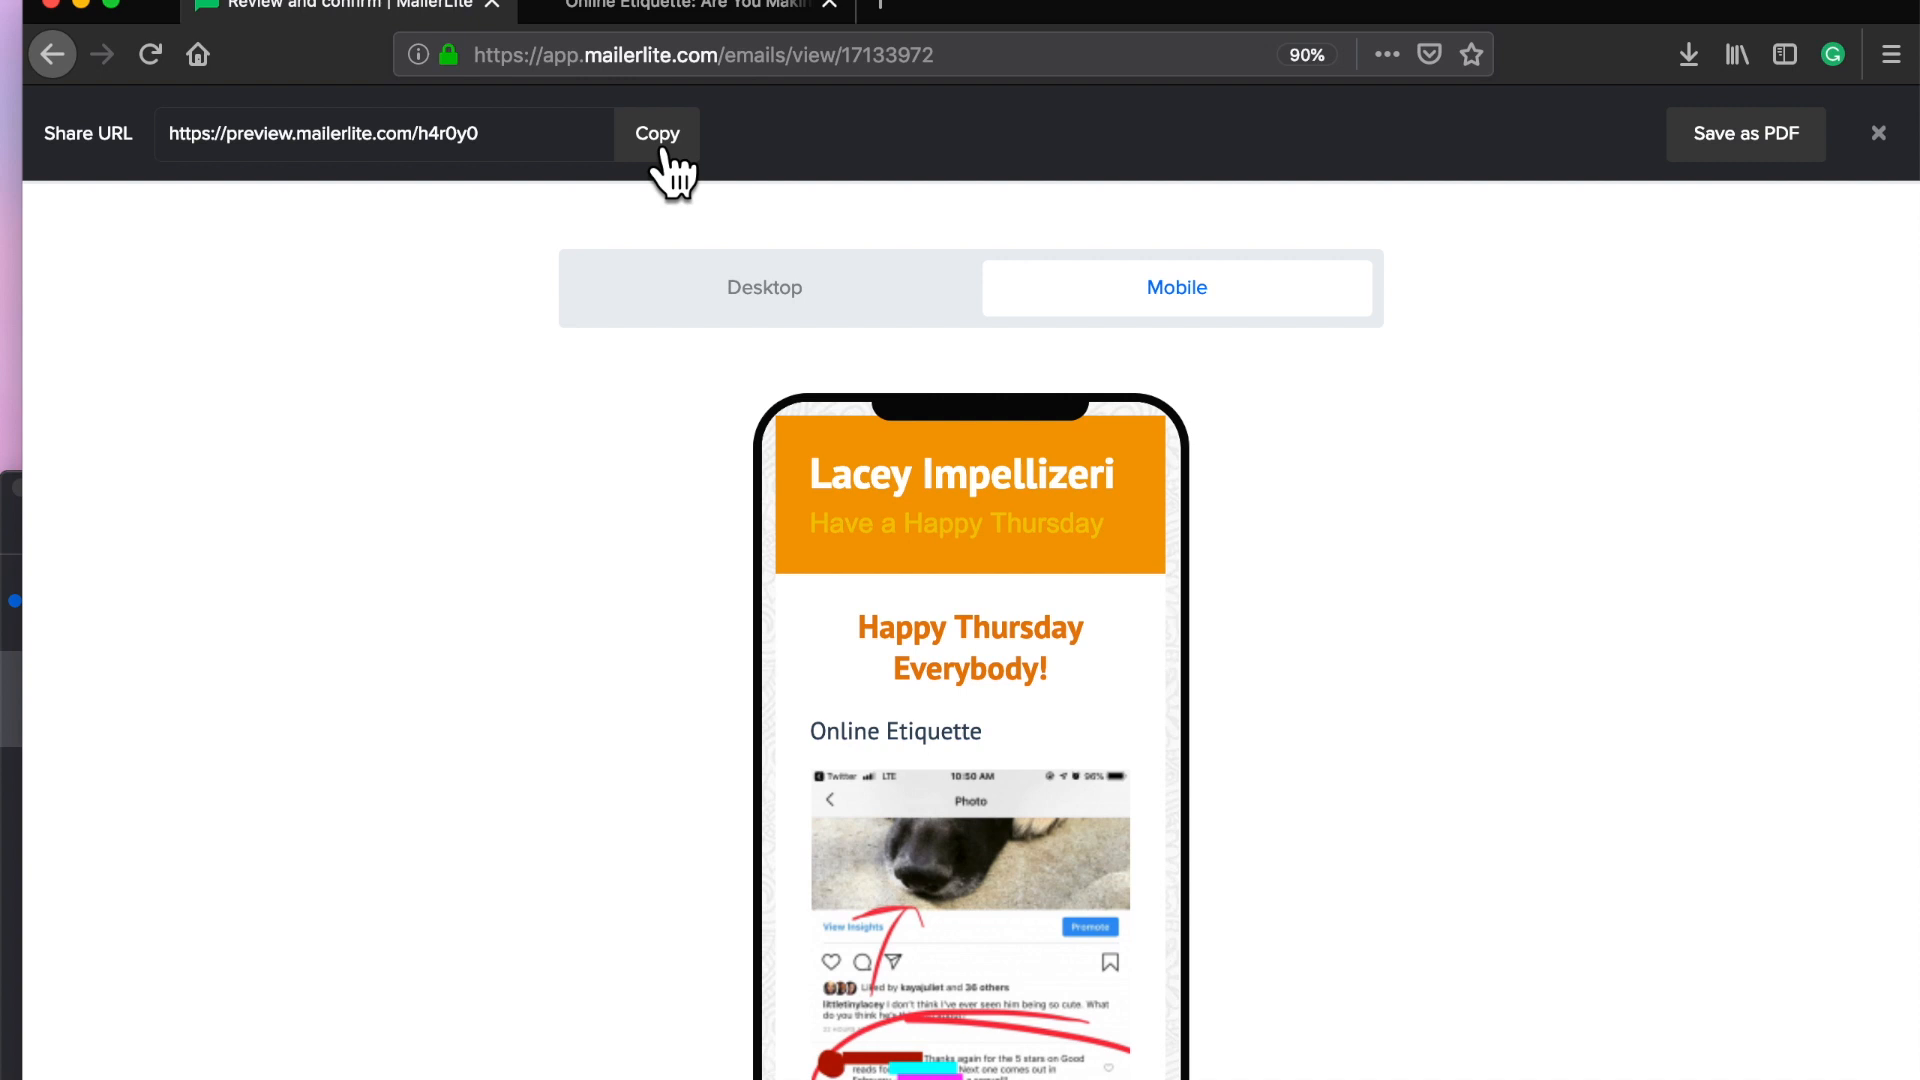
left_click(1879, 133)
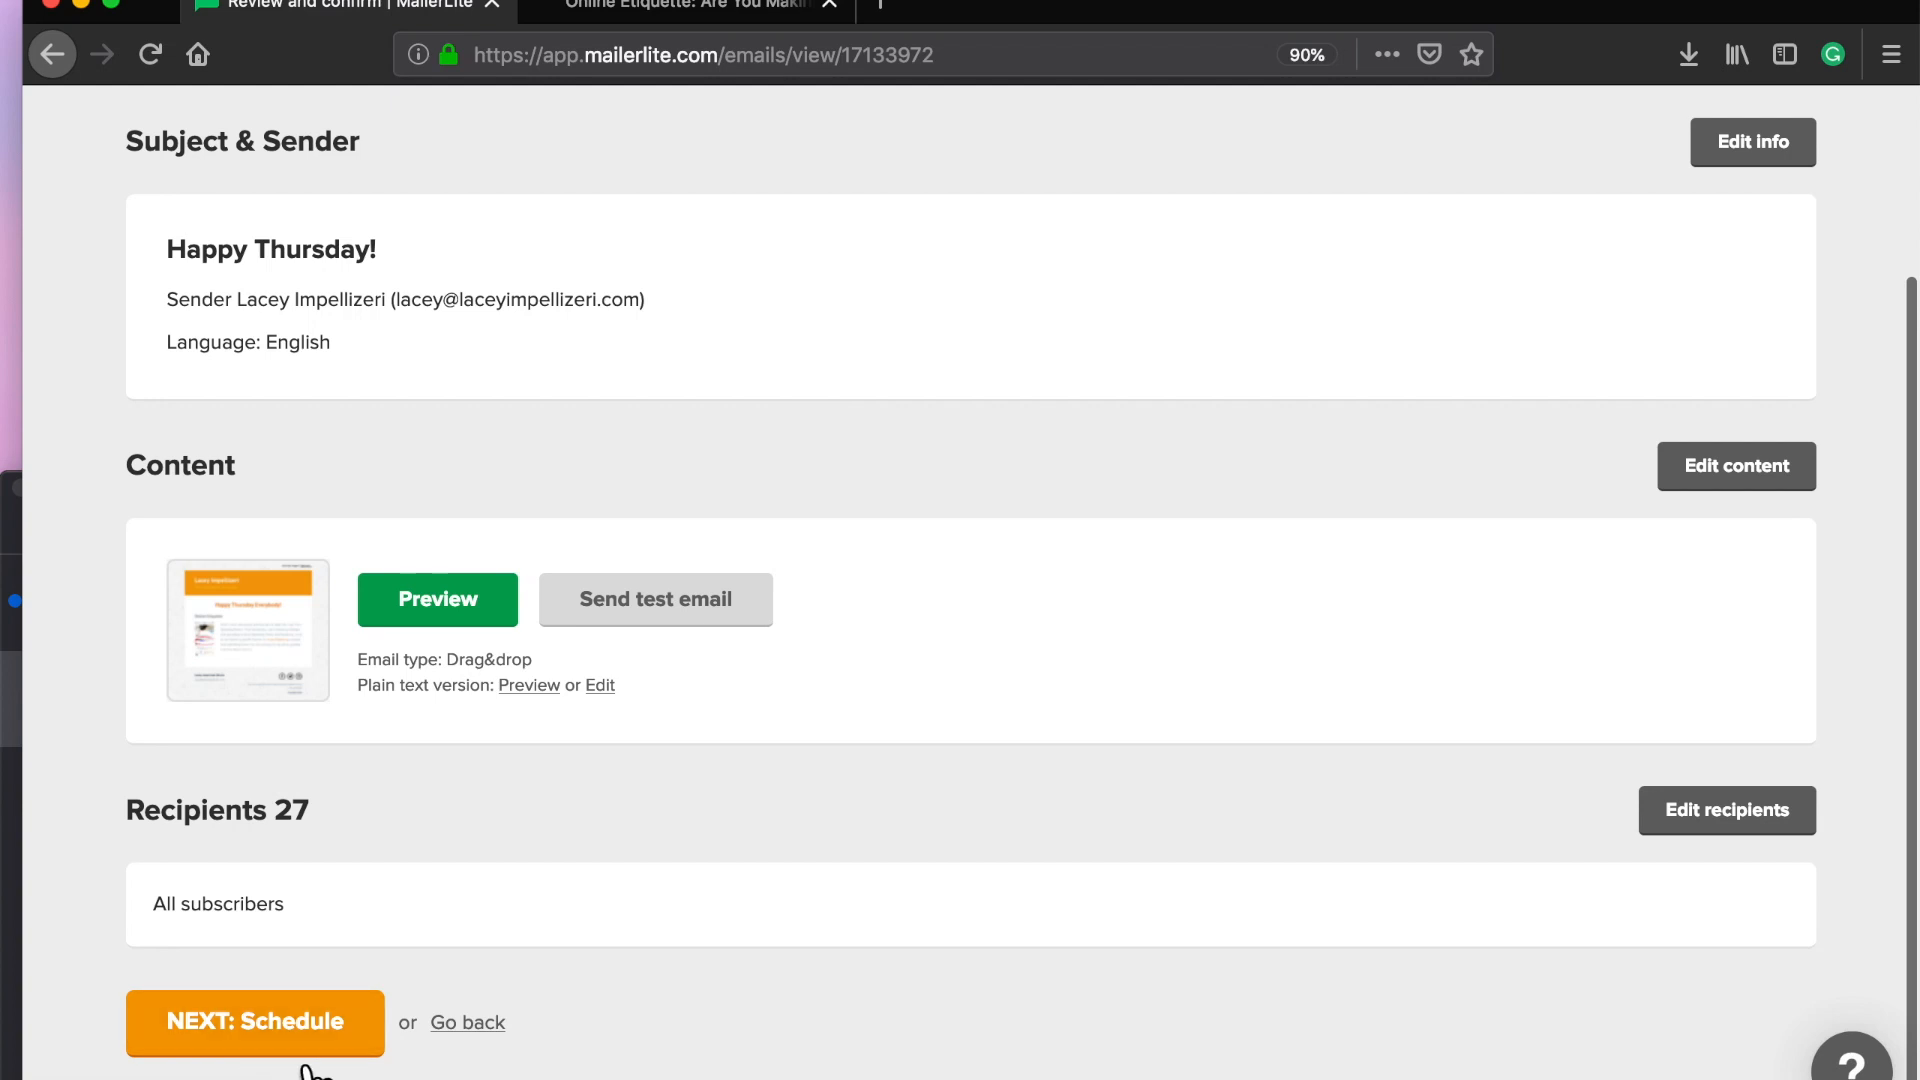
Step: Schedule the campaign to send later on March 8, 2019
scroll(482, 686, "up", 3)
scroll(482, 686, "down", 3)
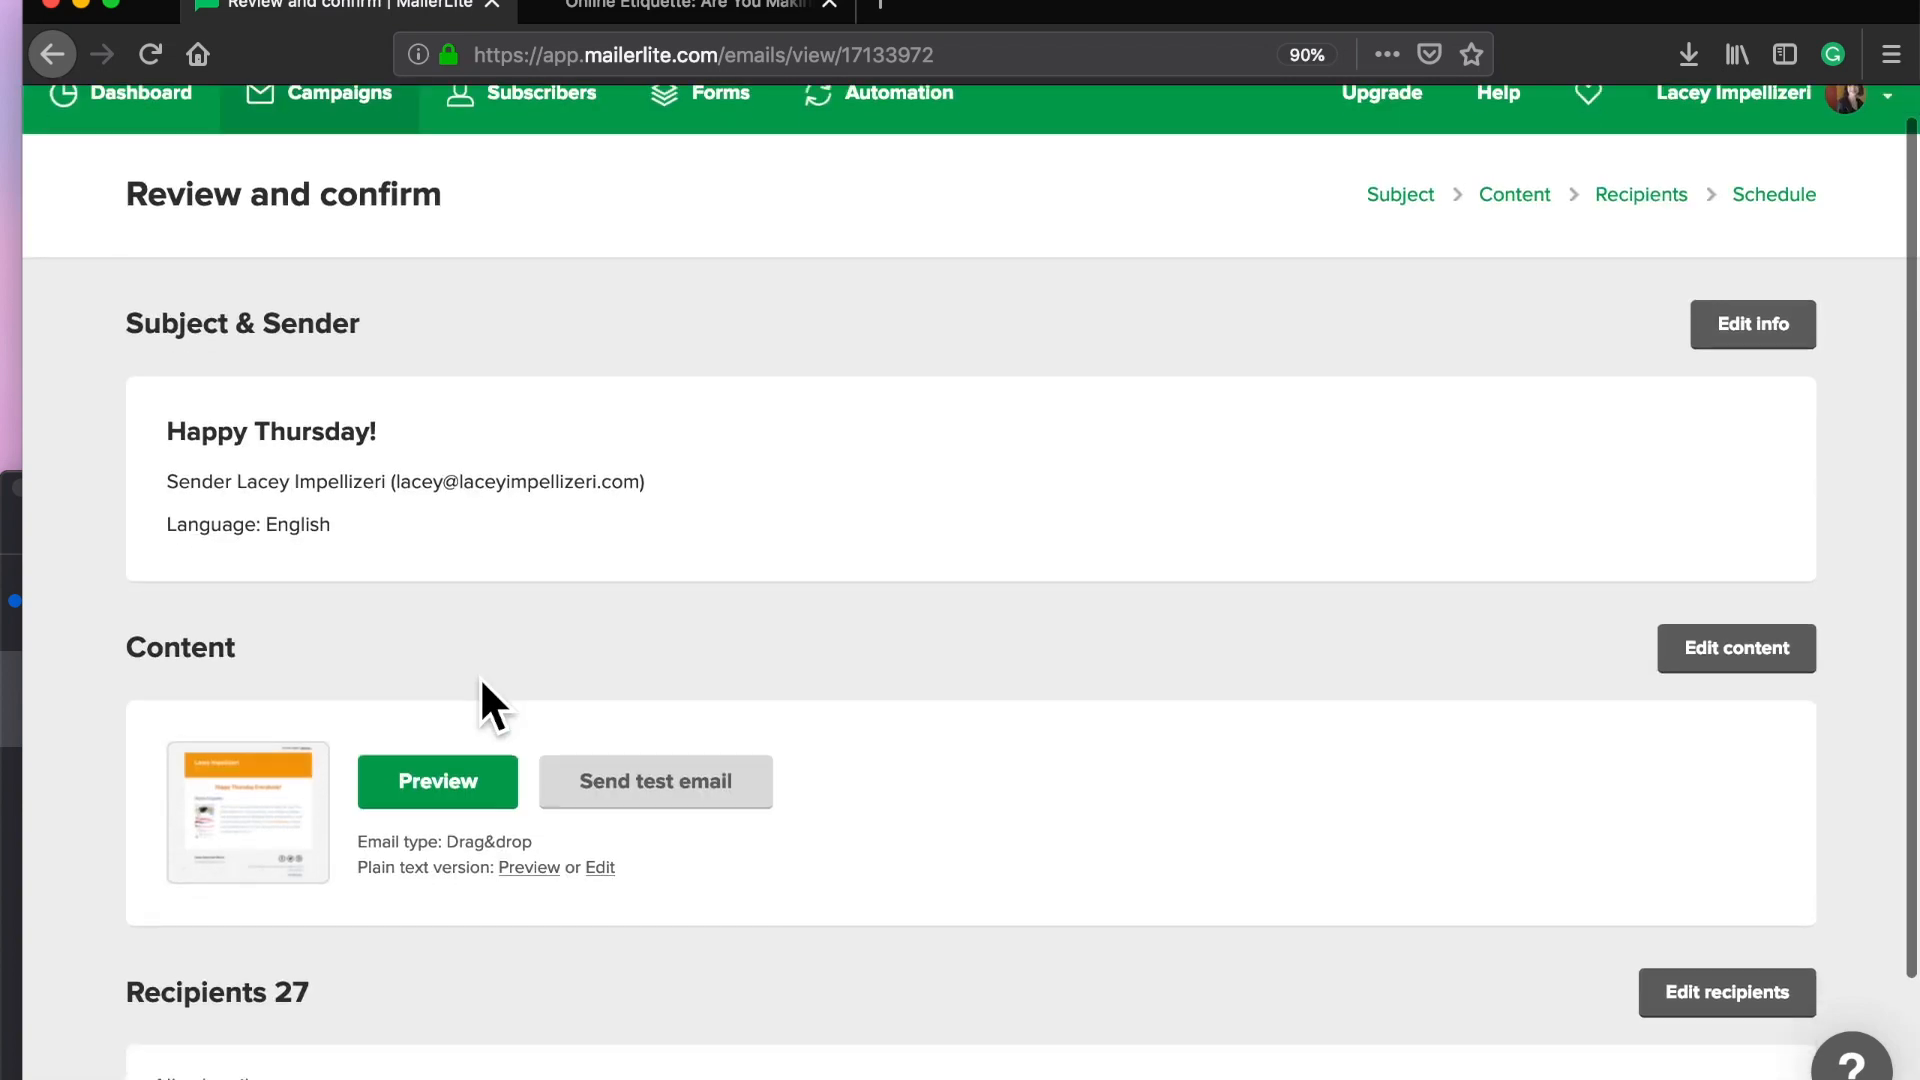
left_click(250, 1060)
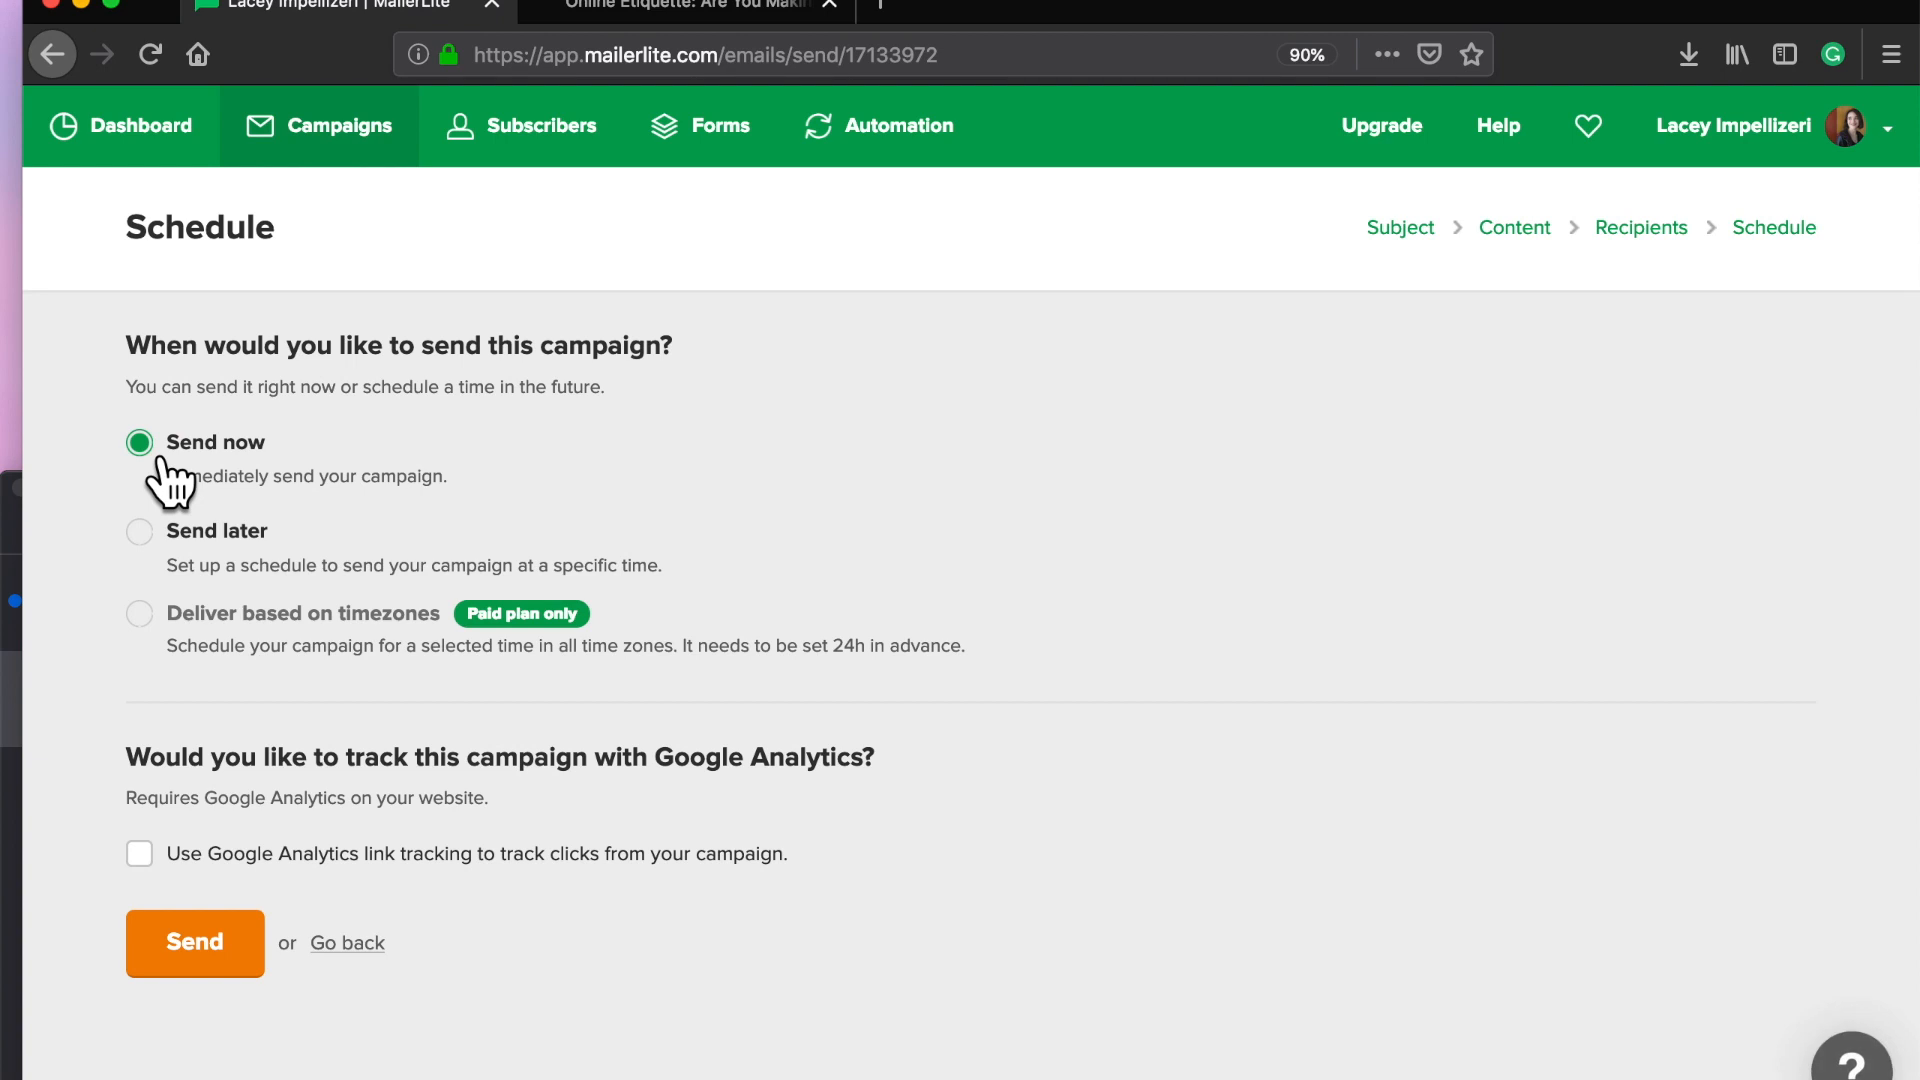
left_click(136, 530)
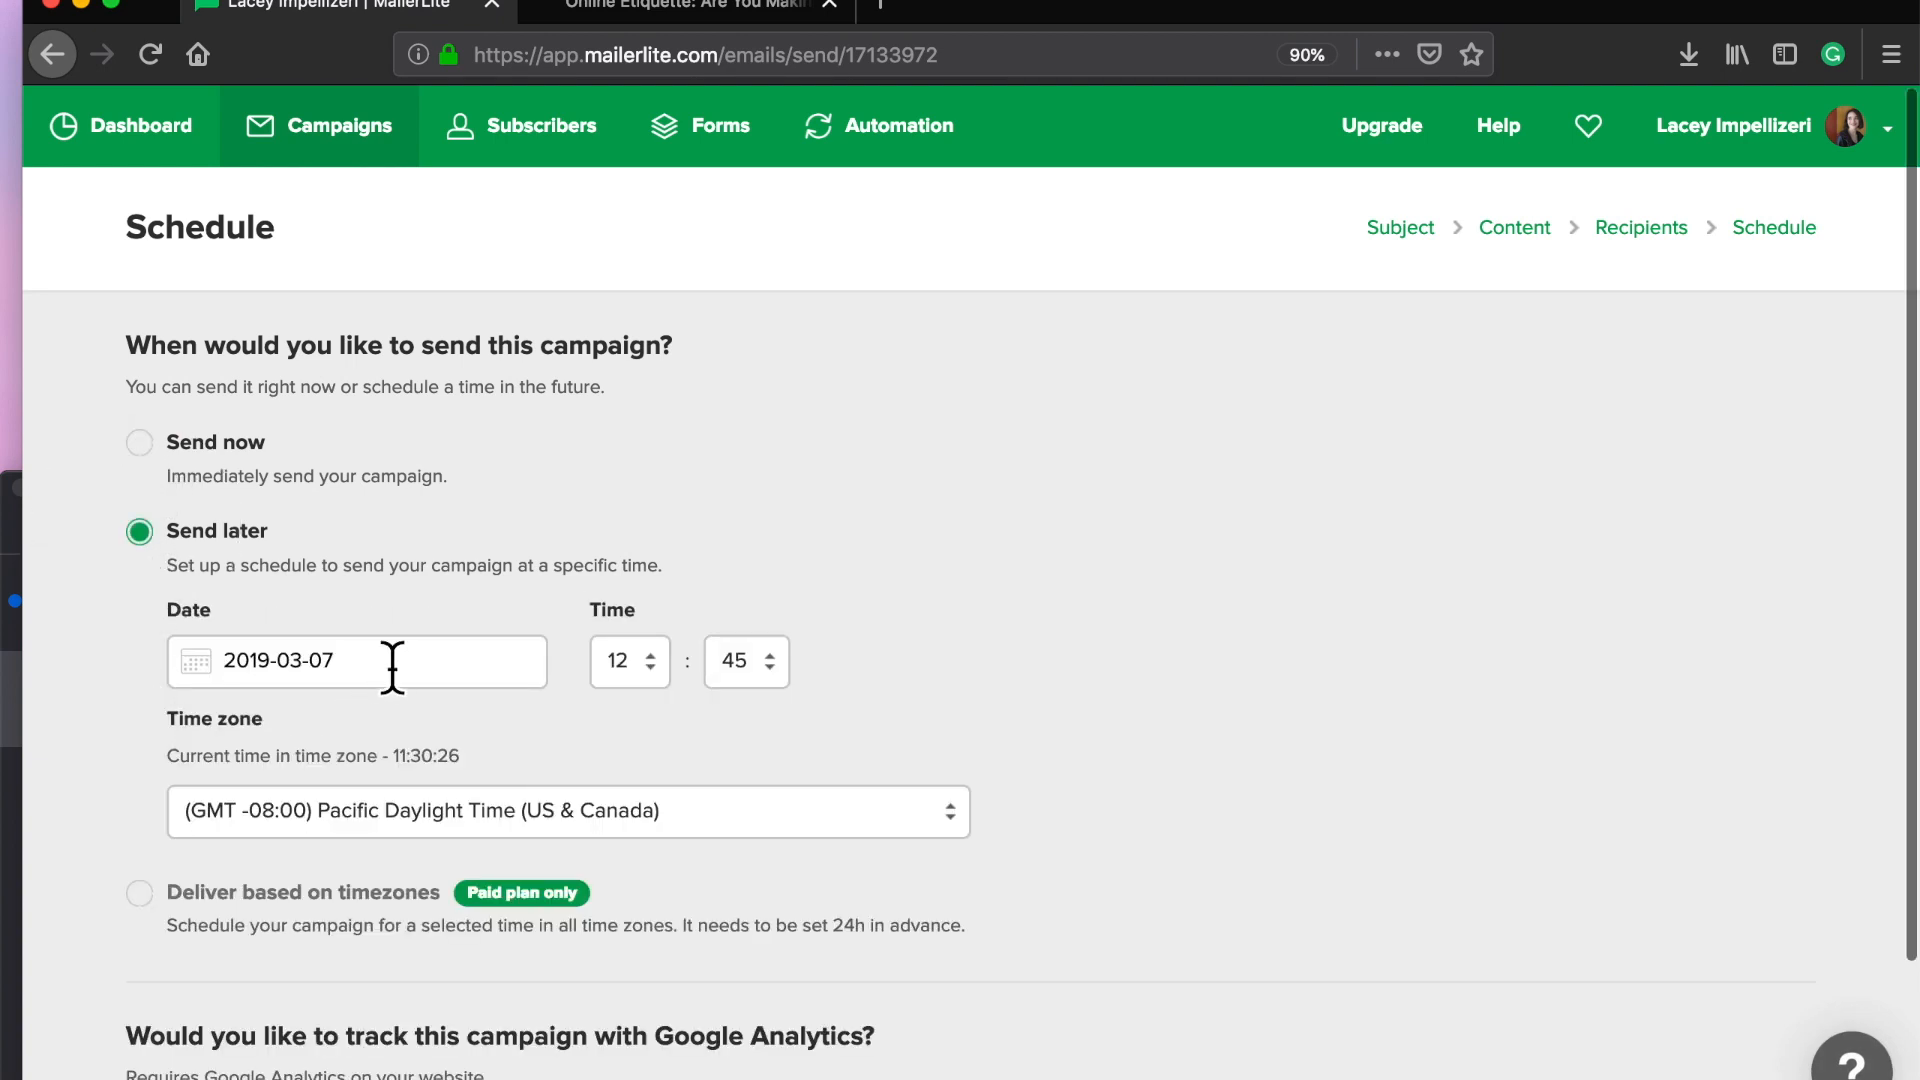
left_click(392, 666)
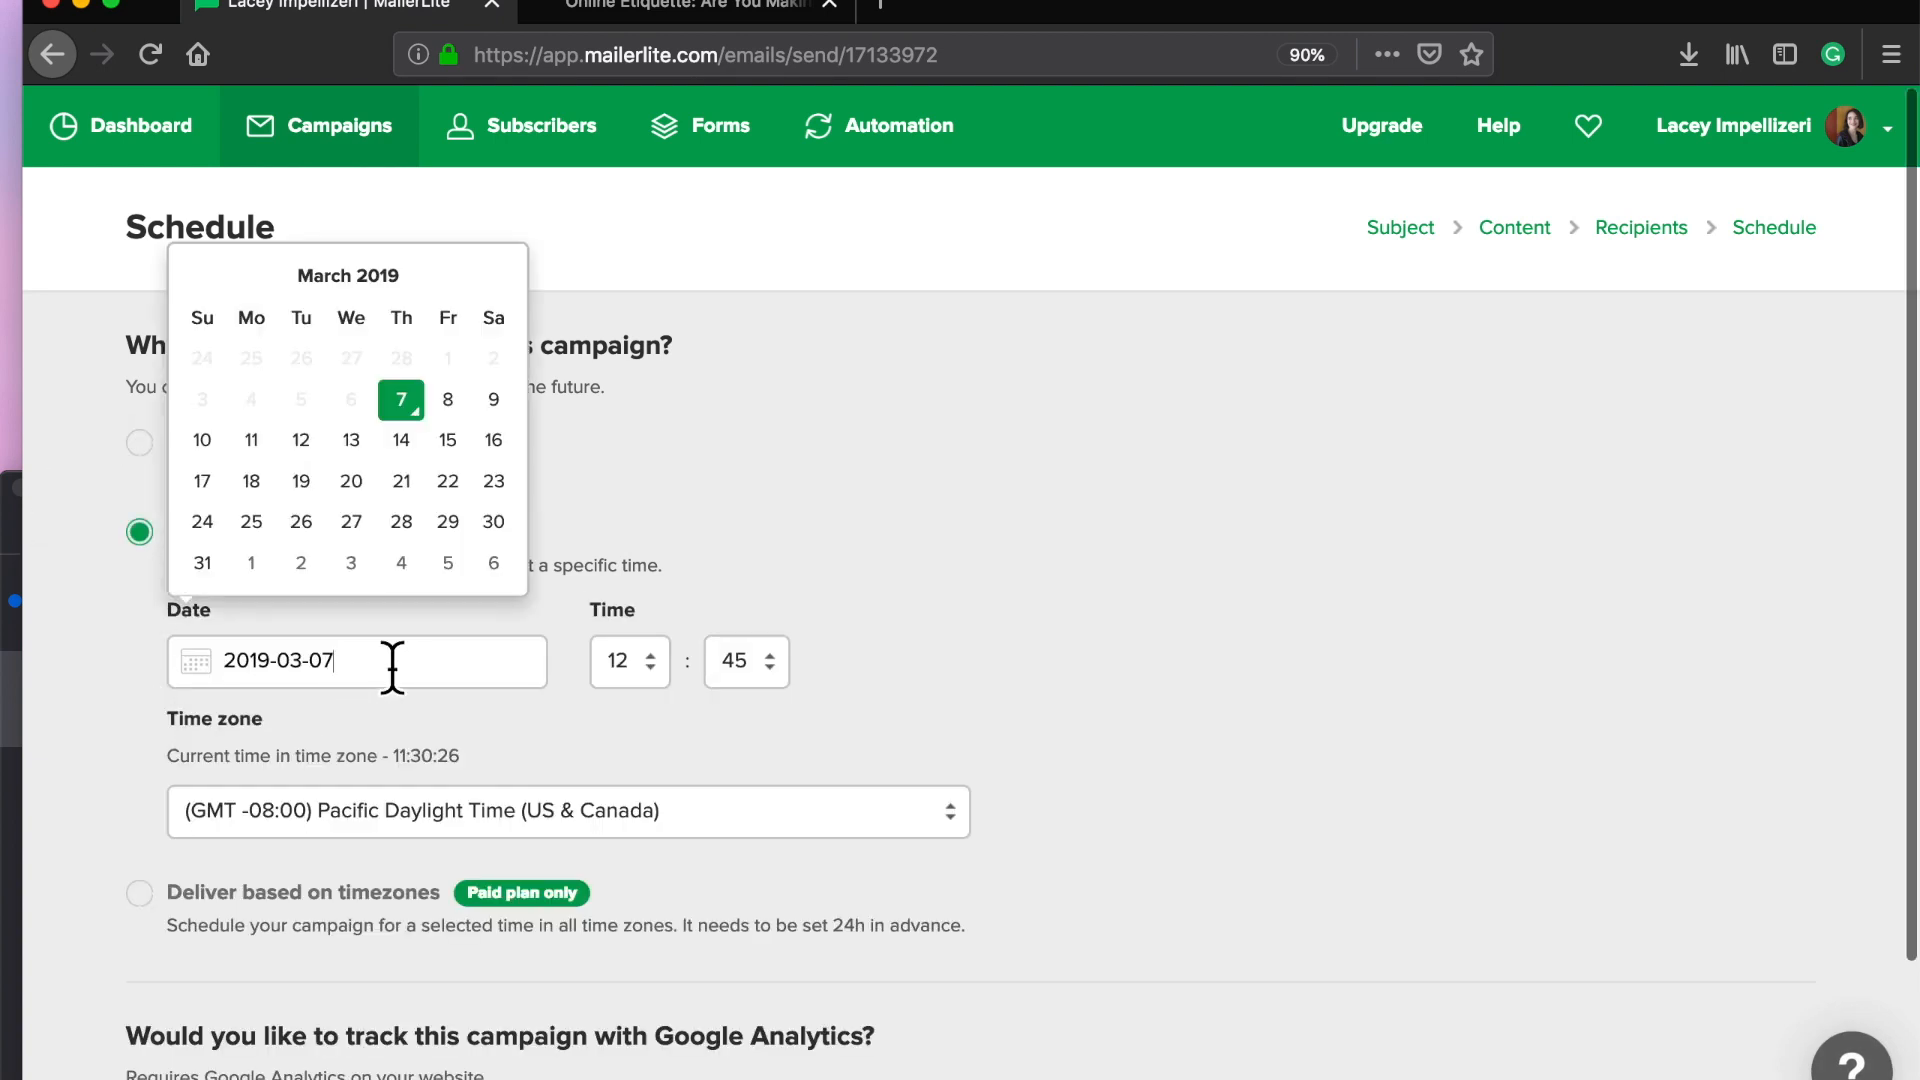
left_click(455, 412)
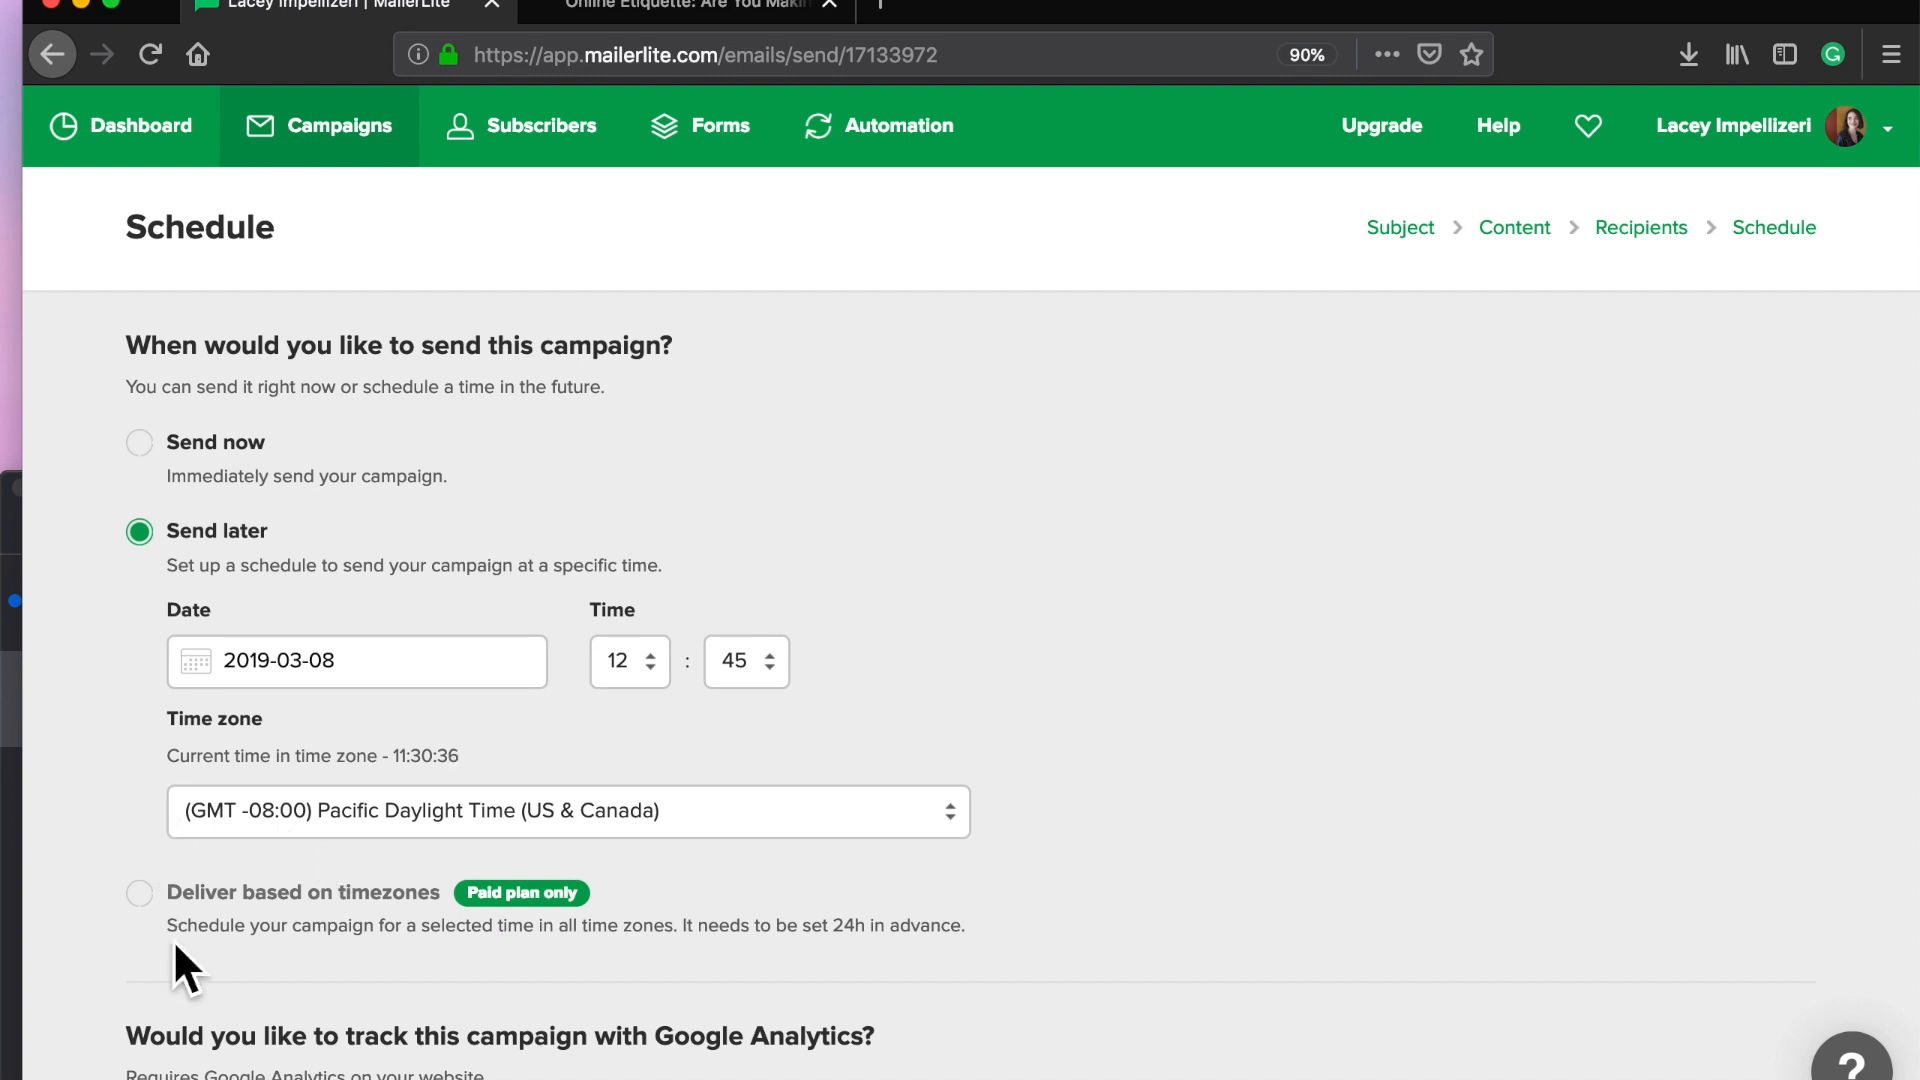
Step: Turn on Google Analytics link tracking for the campaign
scroll(176, 948, "down", 2)
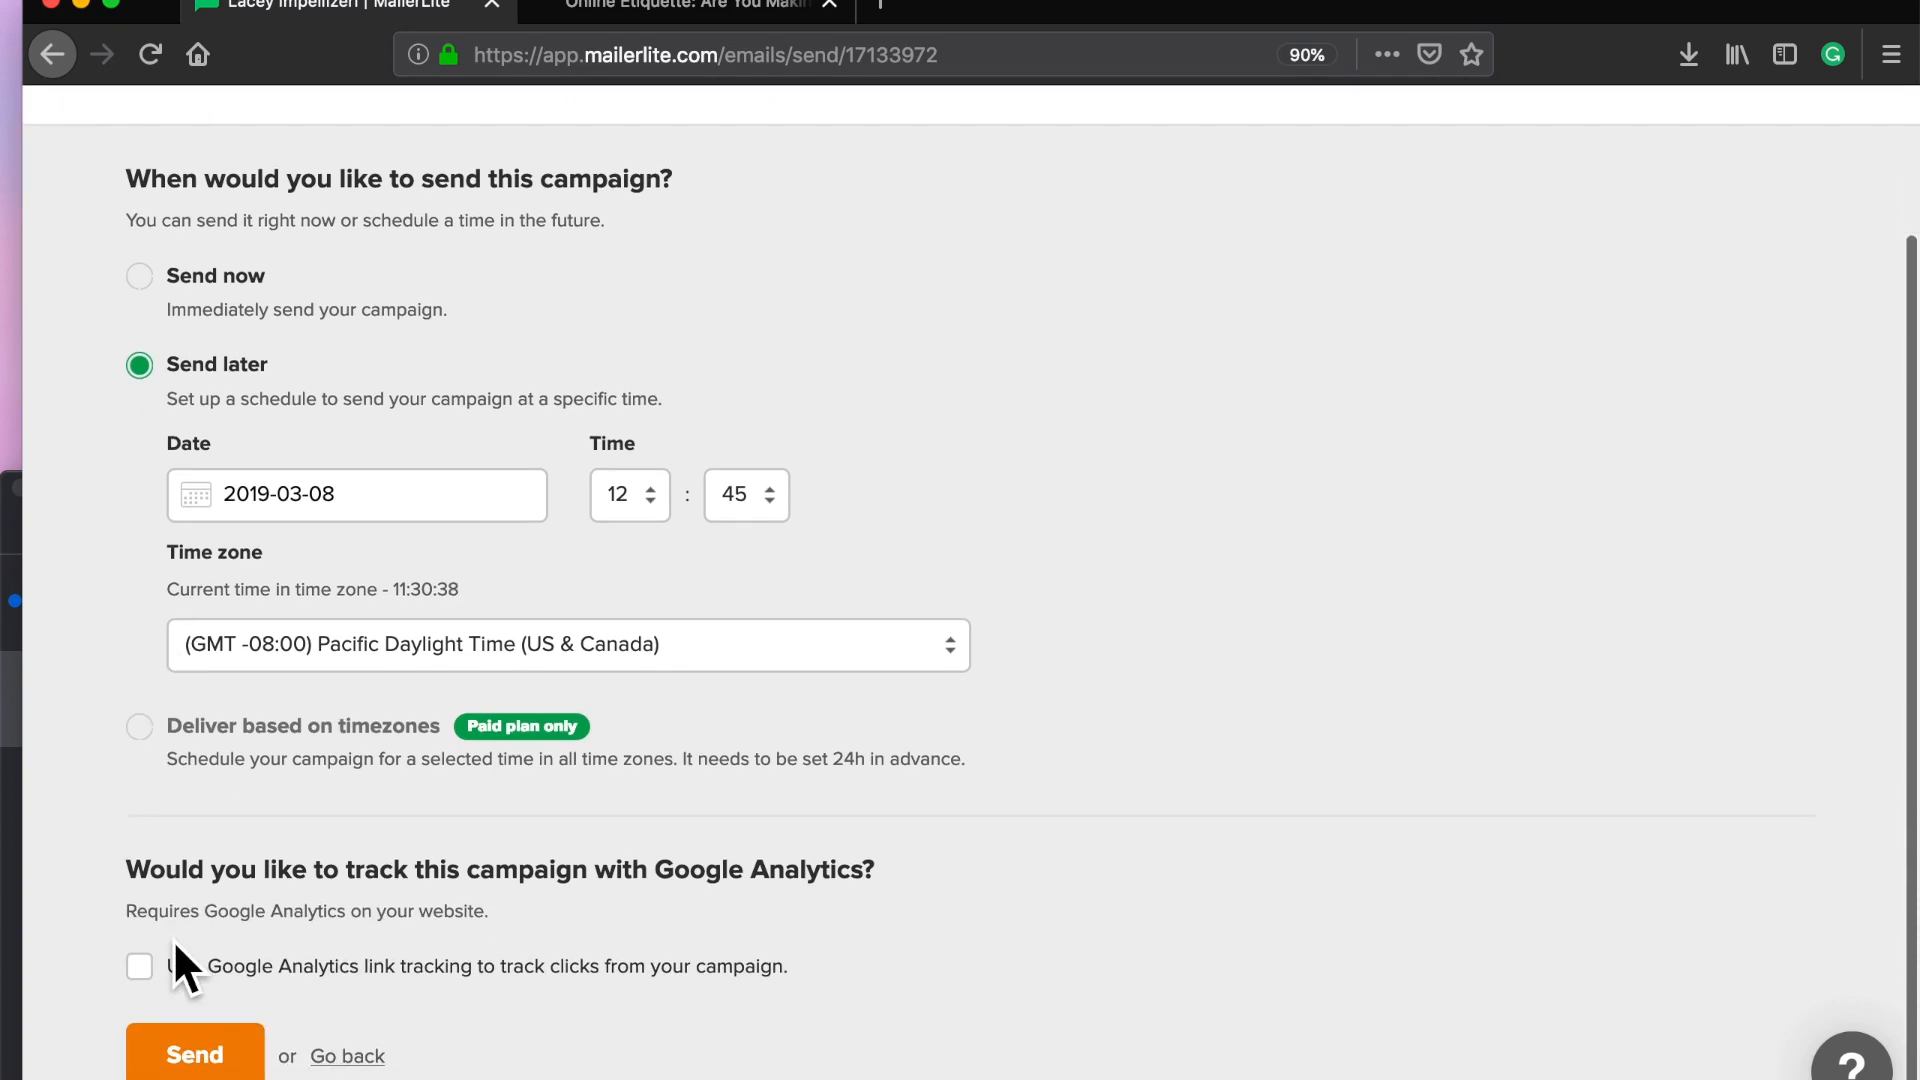
scroll(104, 858, "down", 1)
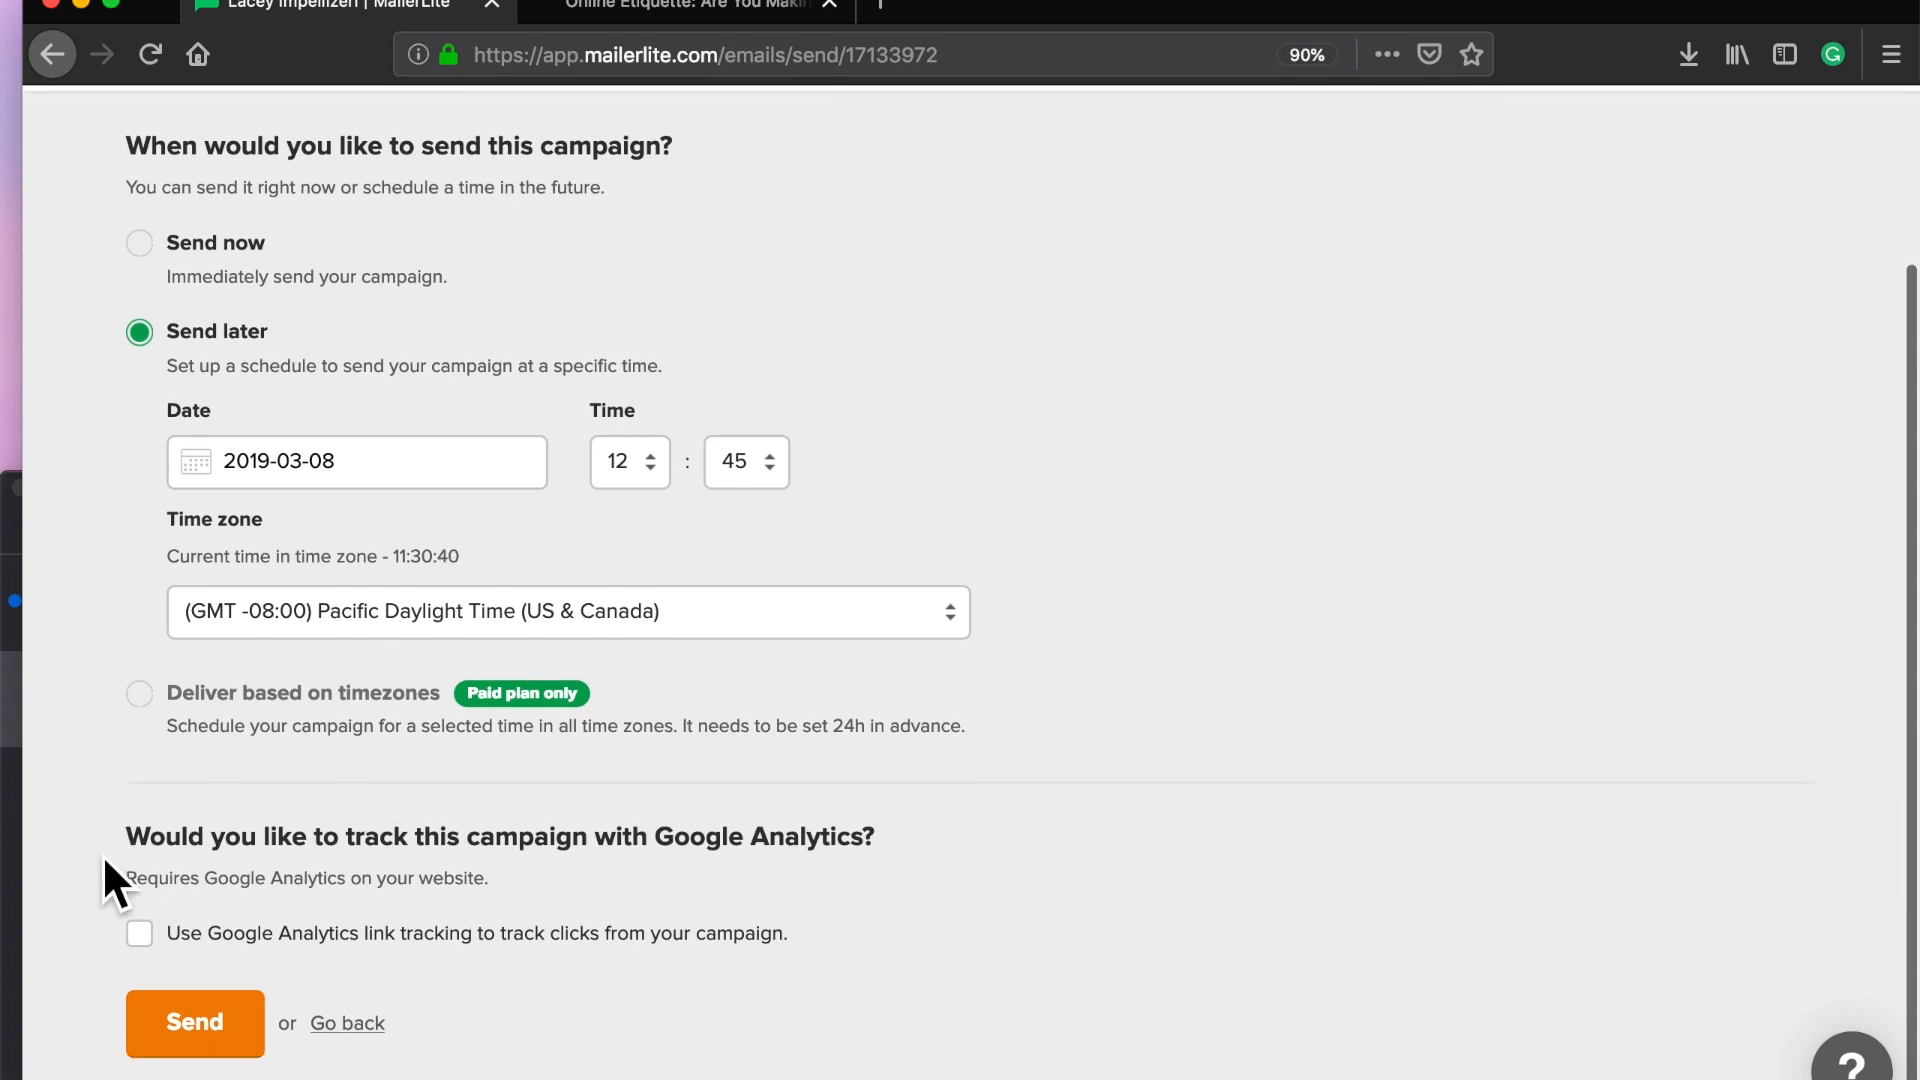
left_click(150, 945)
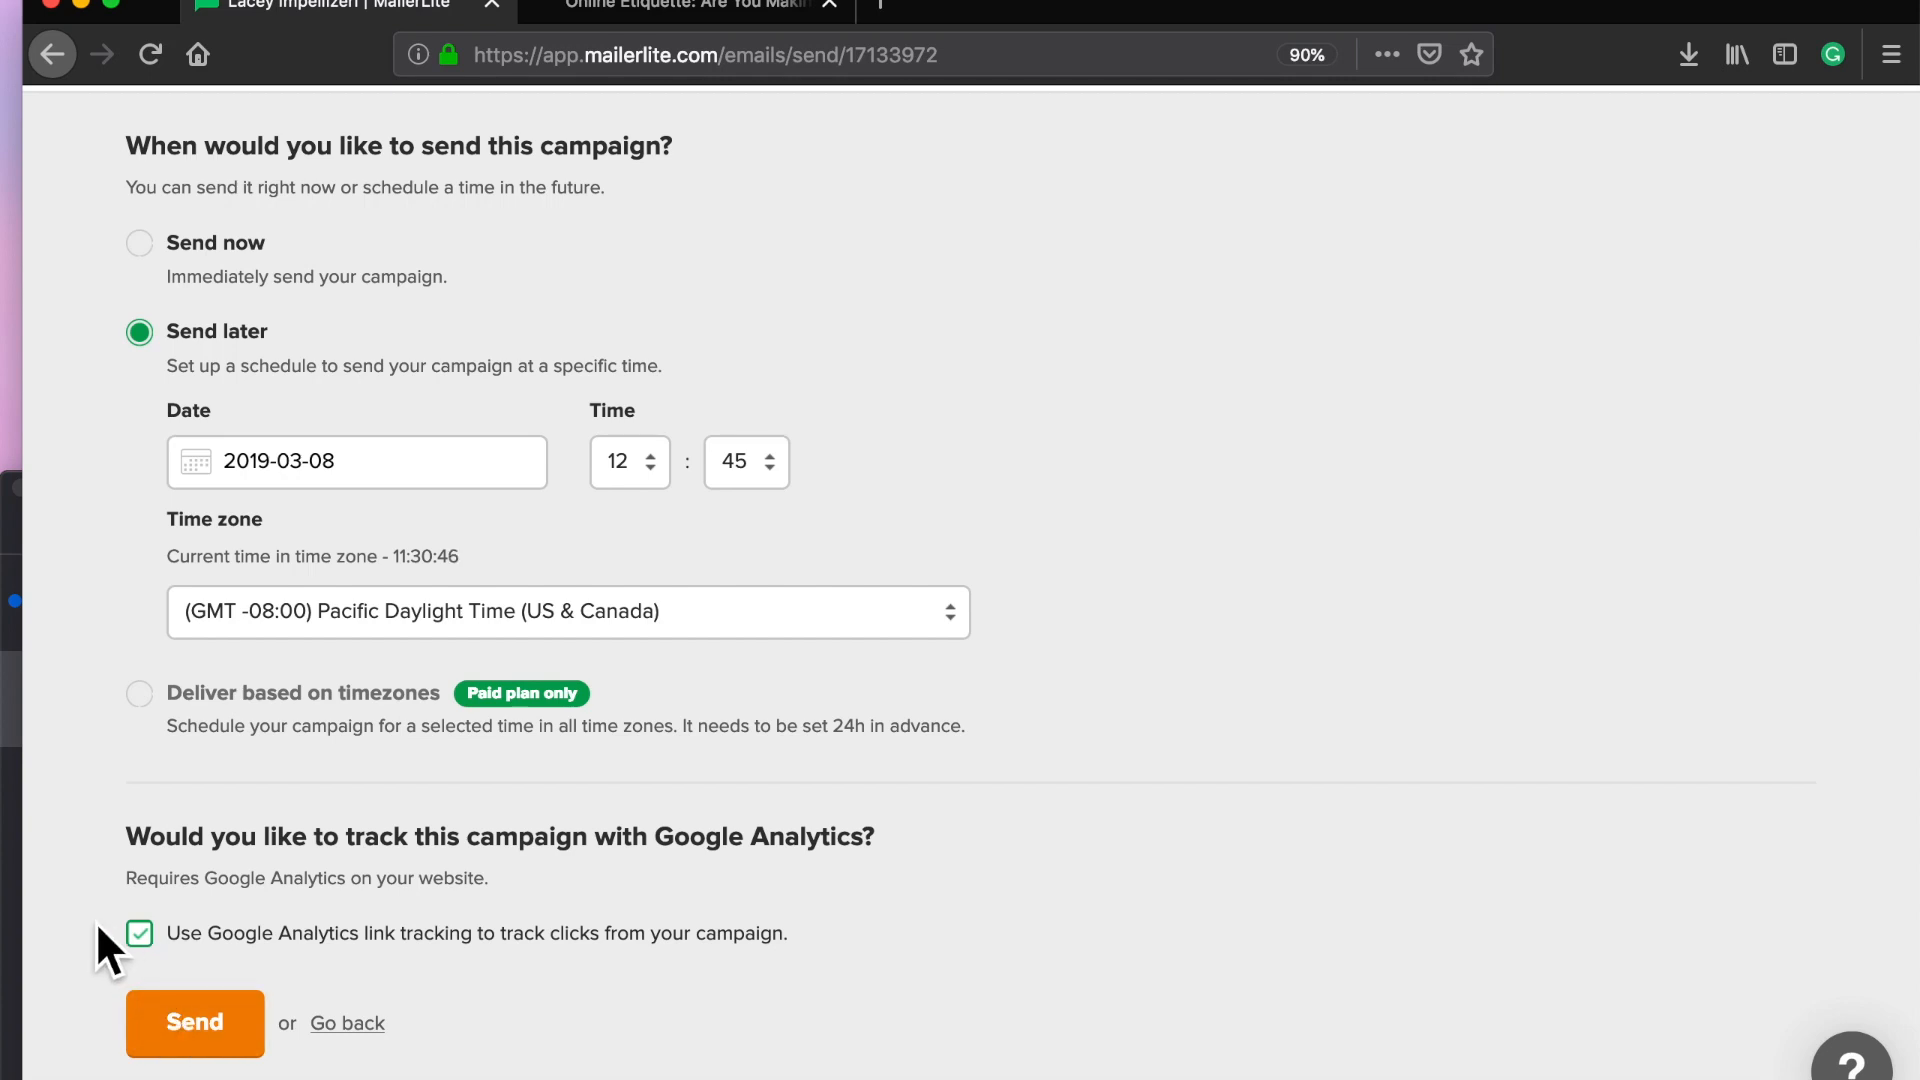
scroll(88, 814, "up", 2)
scroll(88, 814, "down", 2)
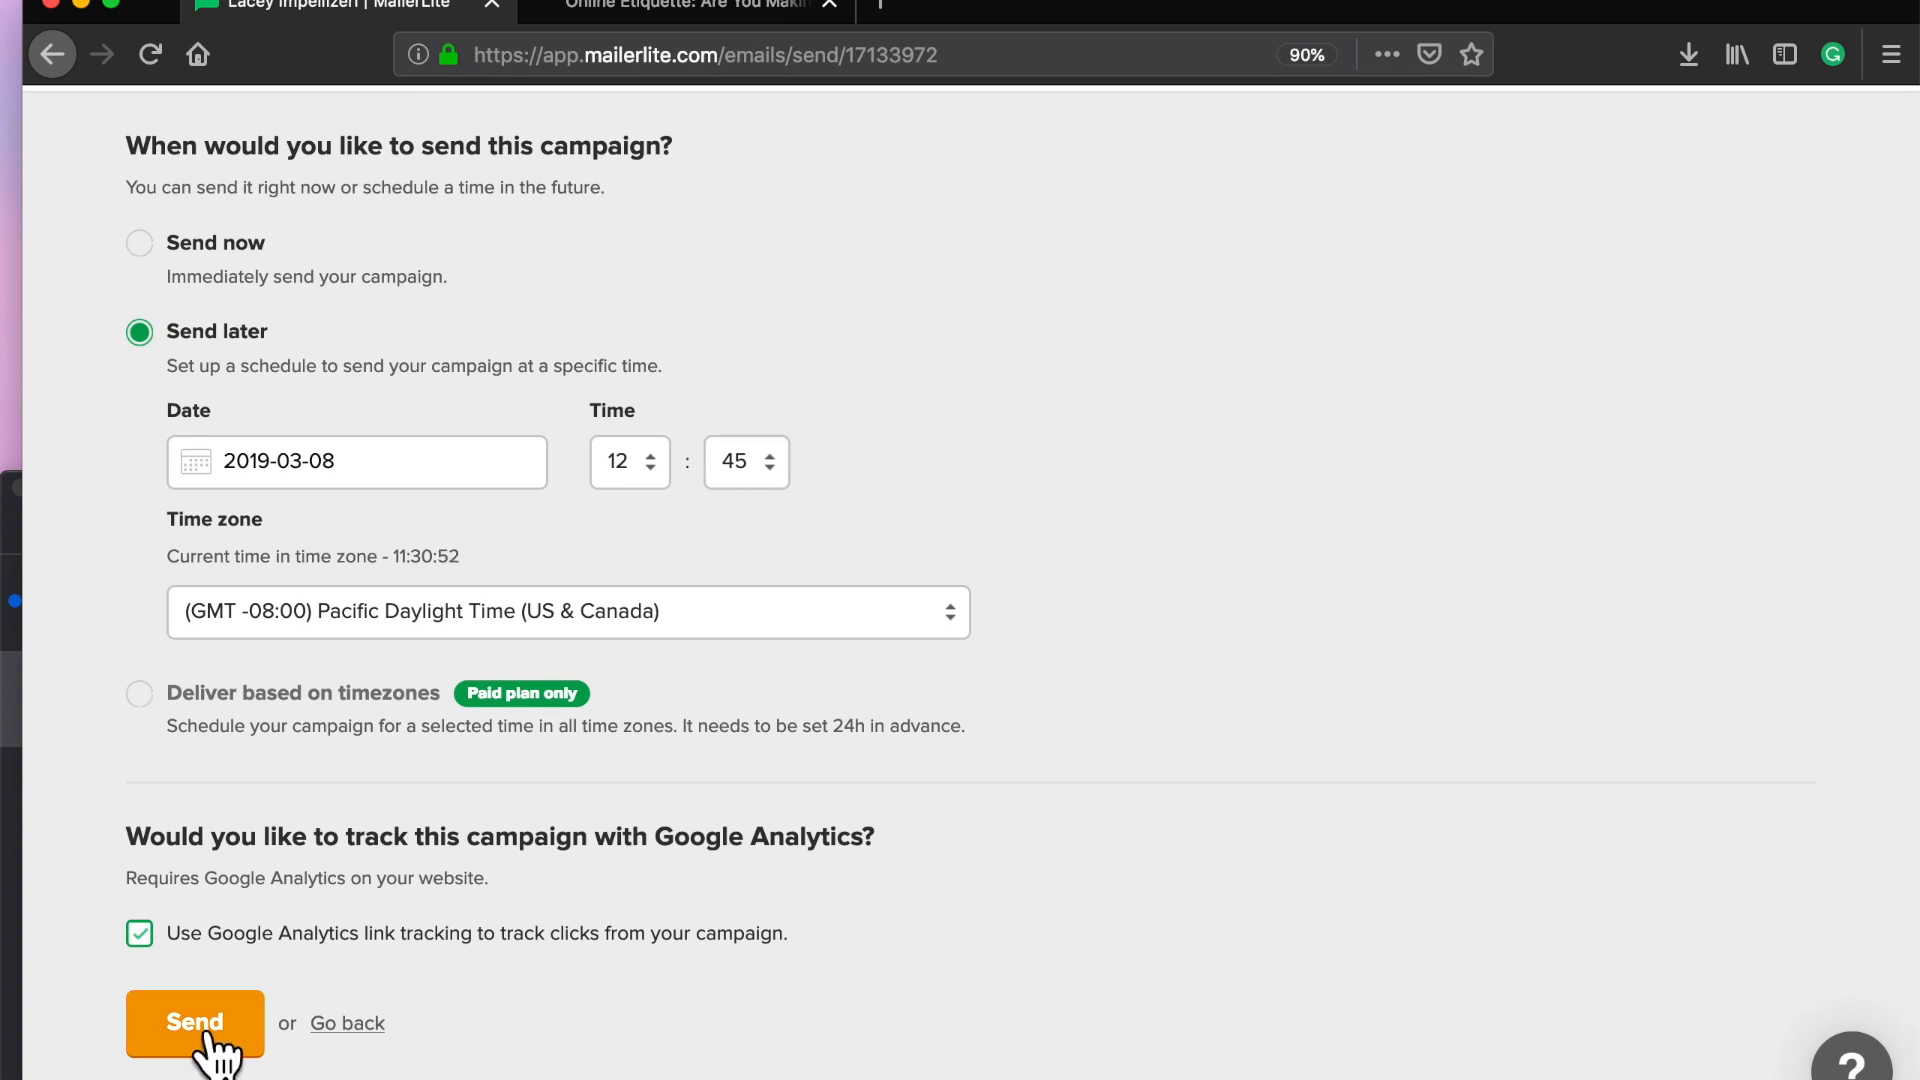
scroll(143, 790, "up", 3)
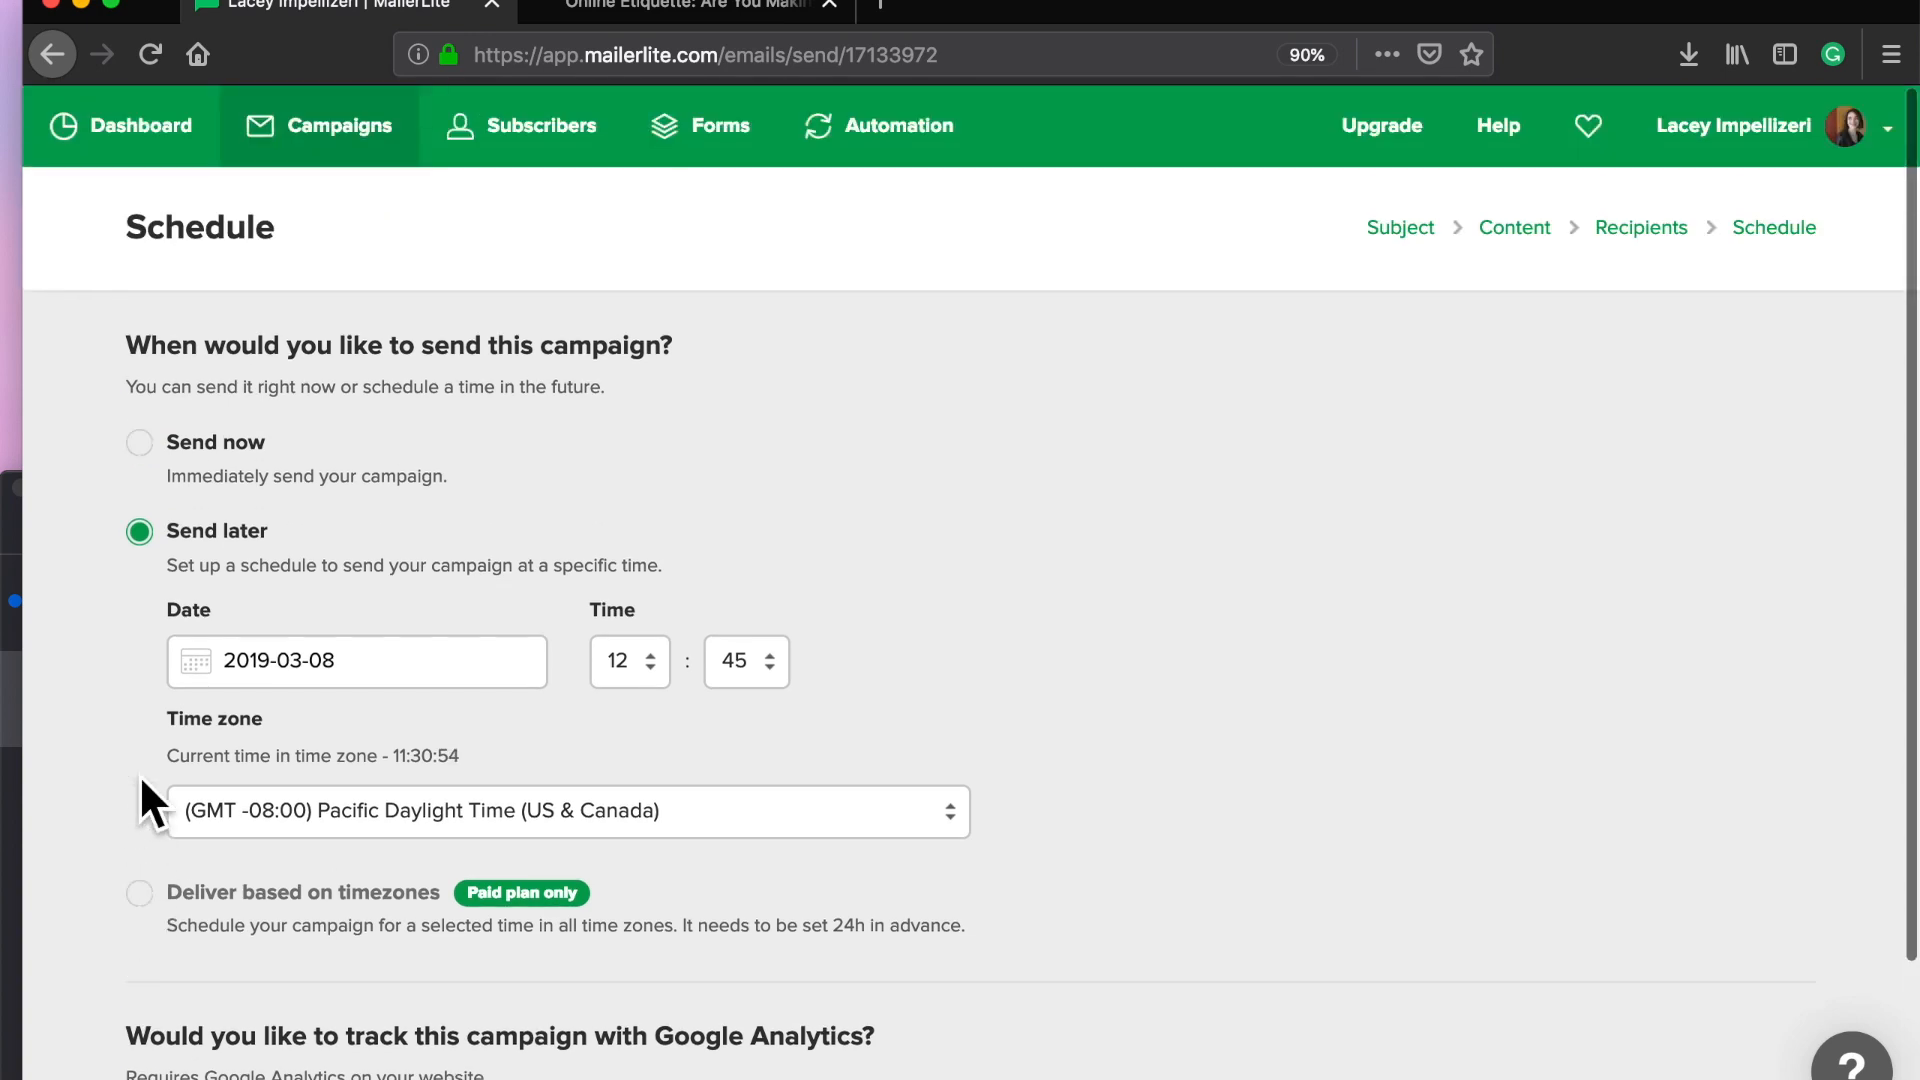